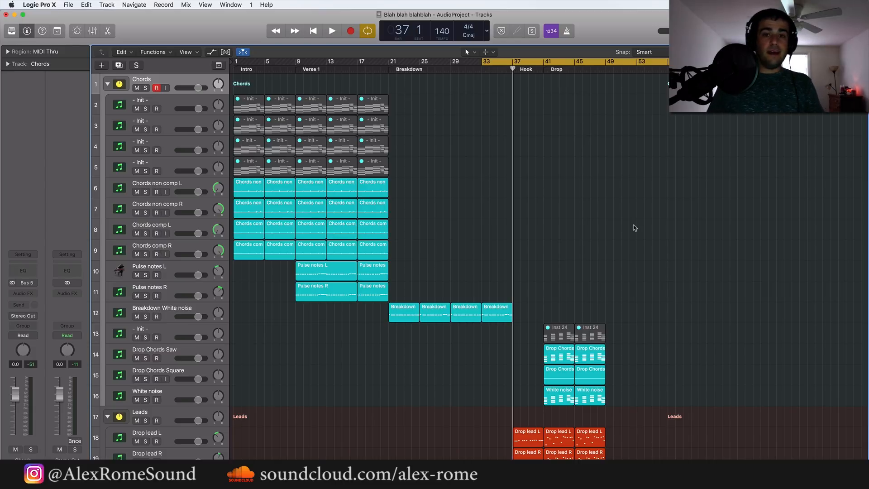
Look through the project's arrangement from the Chords stack through the leads, bass and percussion tracks
{"action": "scroll", "coordinate": [635, 227], "scroll_direction": "down", "scroll_amount": 10}
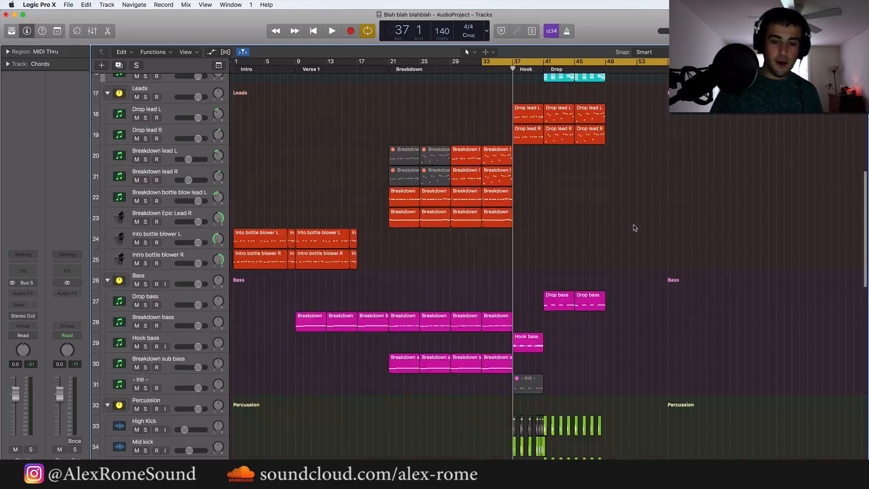
{"action": "scroll", "coordinate": [635, 228], "scroll_direction": "up", "scroll_amount": 10}
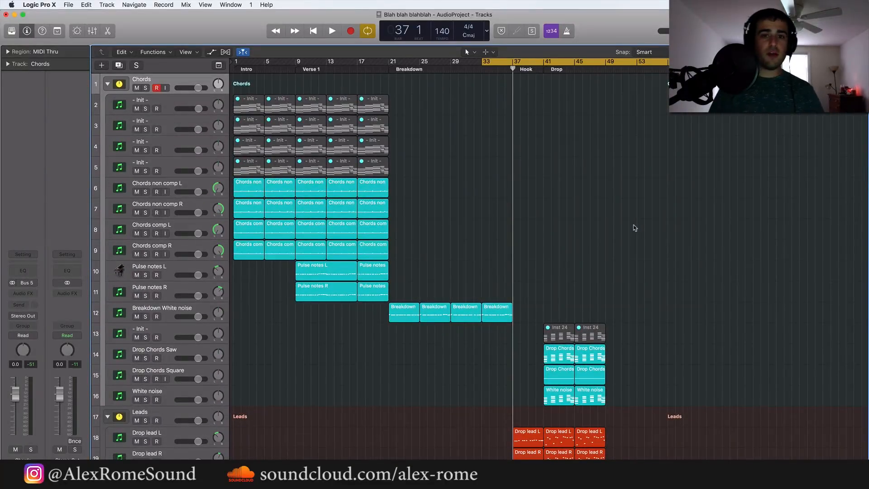
{"action": "scroll", "coordinate": [635, 227], "scroll_direction": "down", "scroll_amount": 10}
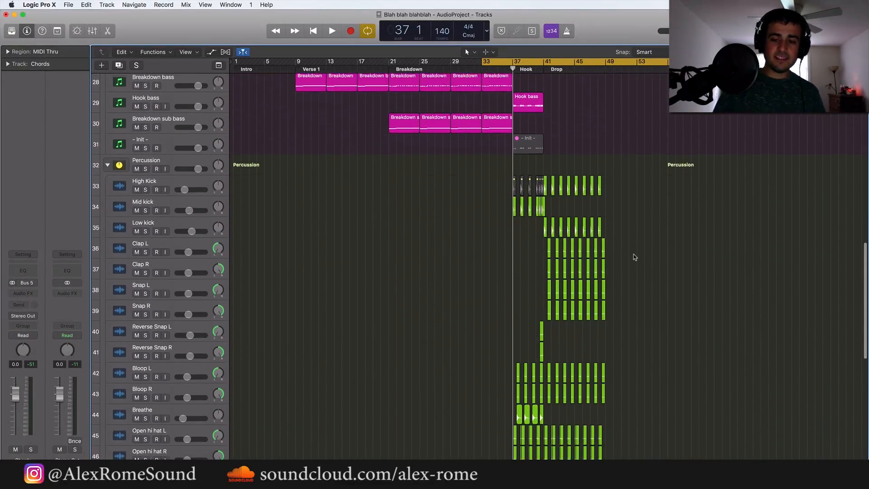
{"action": "scroll", "coordinate": [635, 257], "scroll_direction": "up", "scroll_amount": 10}
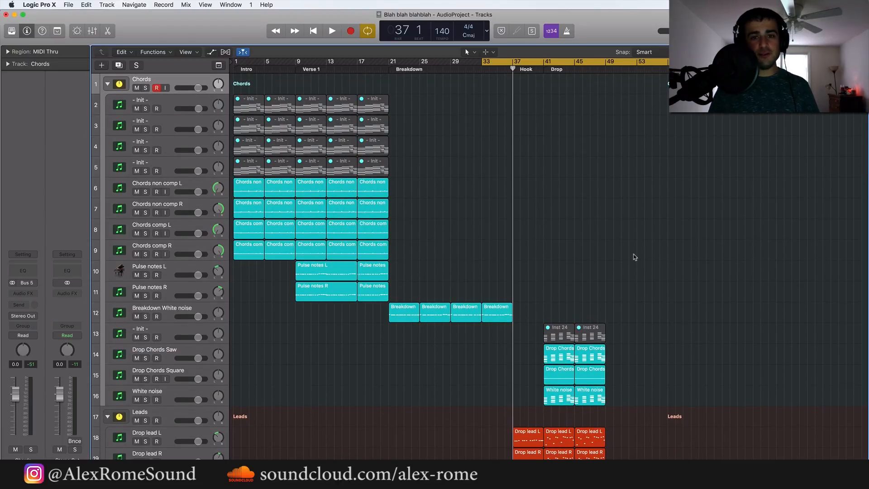
{"action": "scroll", "coordinate": [633, 255], "scroll_direction": "down", "scroll_amount": 10}
{"action": "scroll", "coordinate": [631, 254], "scroll_direction": "up", "scroll_amount": 10}
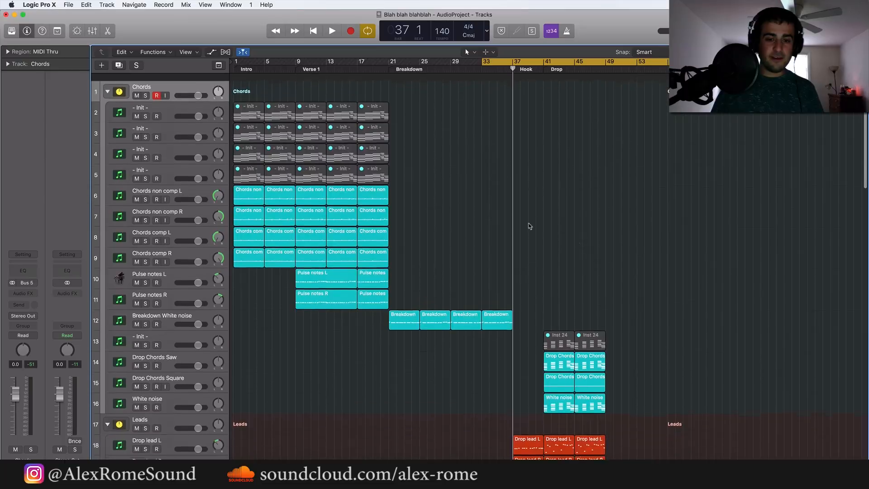
{"action": "scroll", "coordinate": [453, 204], "scroll_direction": "down", "scroll_amount": 10}
{"action": "scroll", "coordinate": [452, 201], "scroll_direction": "up", "scroll_amount": 10}
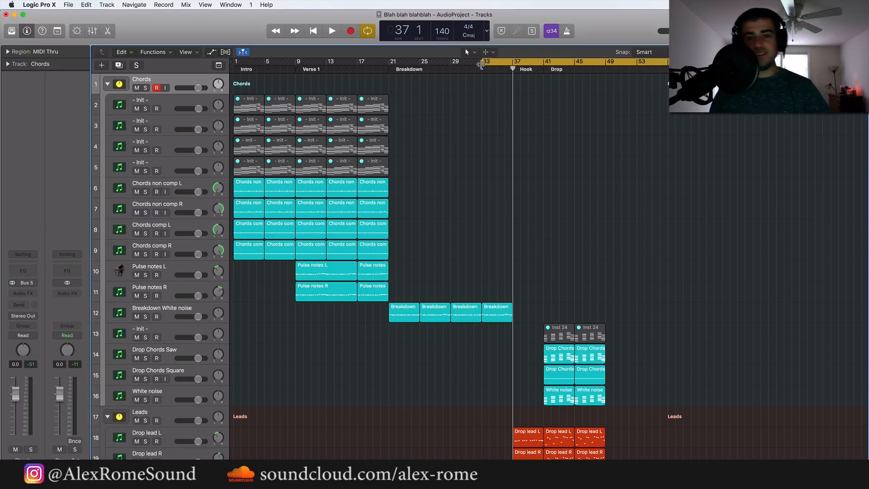
Extend the cycle range back to bar 1 and play the intro and verse up to the breakdown
{"action": "left_click_drag", "start_coordinate": [481, 65], "coordinate": [233, 65]}
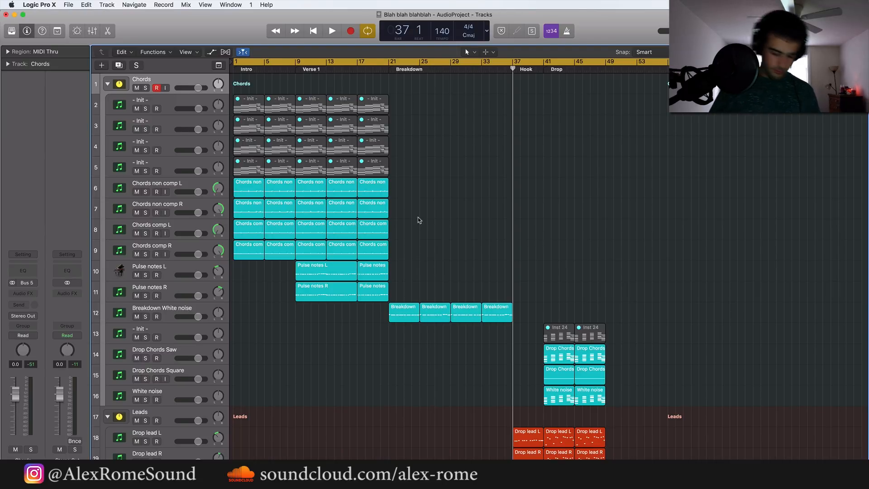
{"action": "key", "text": "space"}
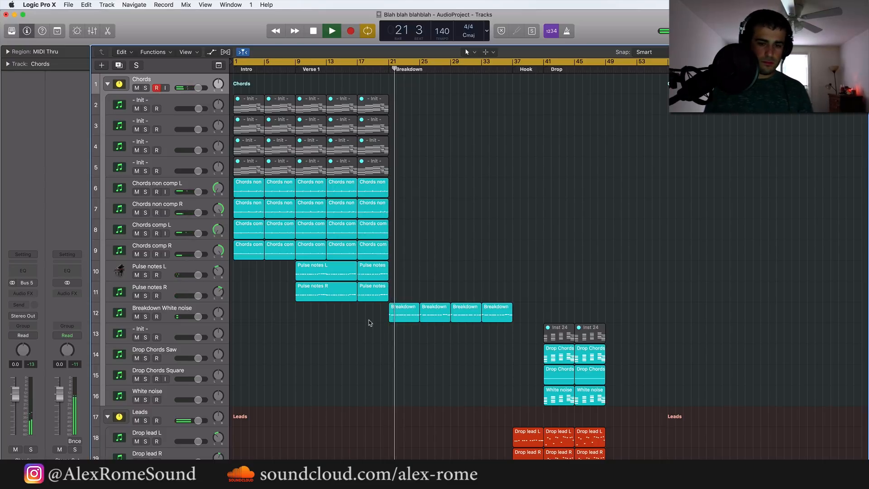
{"action": "key", "text": "space"}
Select the chord and pulse note regions at bars 17 to 21, then the Breakdown bass region beneath them
{"action": "left_click_drag", "start_coordinate": [368, 320], "coordinate": [369, 81]}
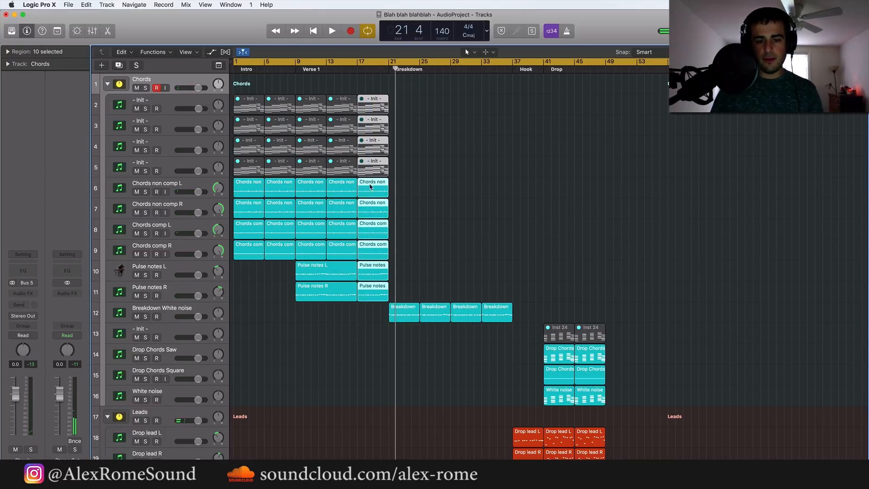
{"action": "scroll", "coordinate": [366, 323], "scroll_direction": "down", "scroll_amount": 10}
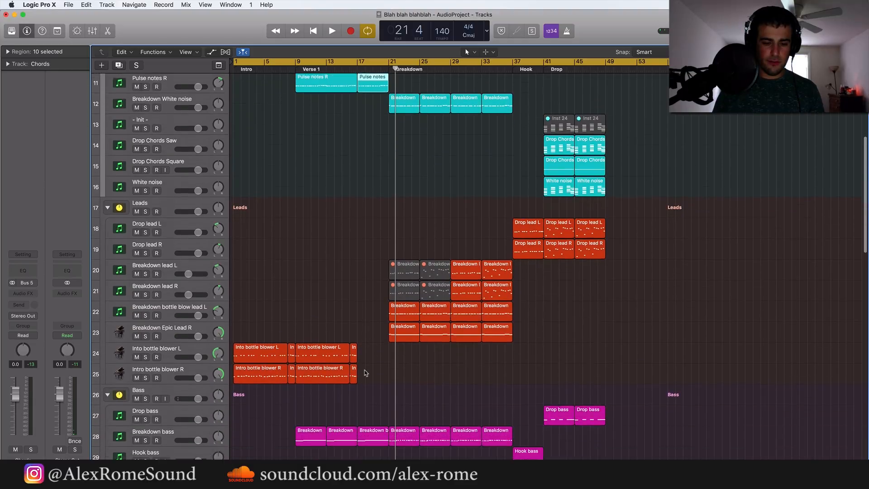
{"action": "left_click", "coordinate": [371, 424]}
{"action": "scroll", "coordinate": [412, 295], "scroll_direction": "up", "scroll_amount": 10}
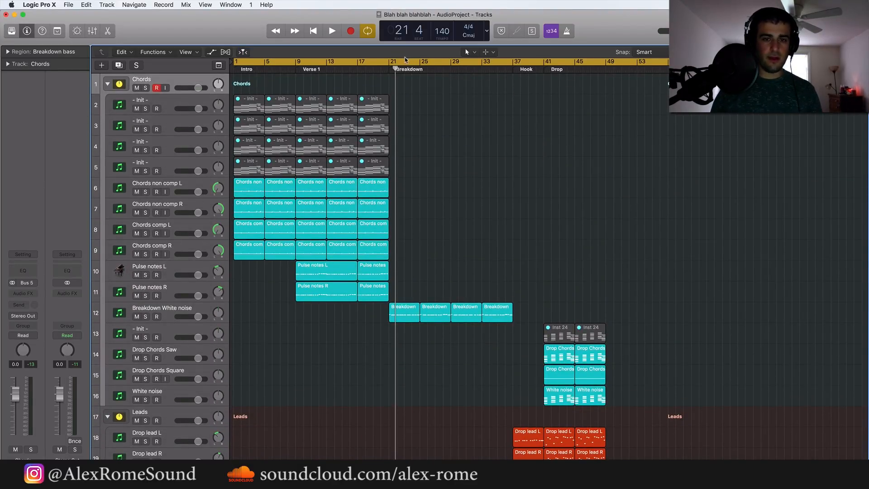
Set the cycle range to the breakdown, bars 21 to 37, and play it while viewing the breakdown lead tracks
{"action": "left_click_drag", "start_coordinate": [391, 61], "coordinate": [513, 62]}
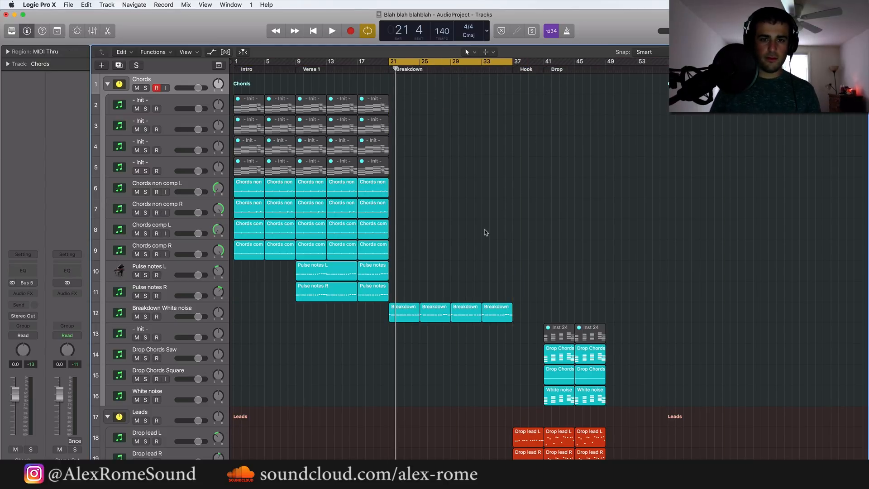
{"action": "key", "text": "space"}
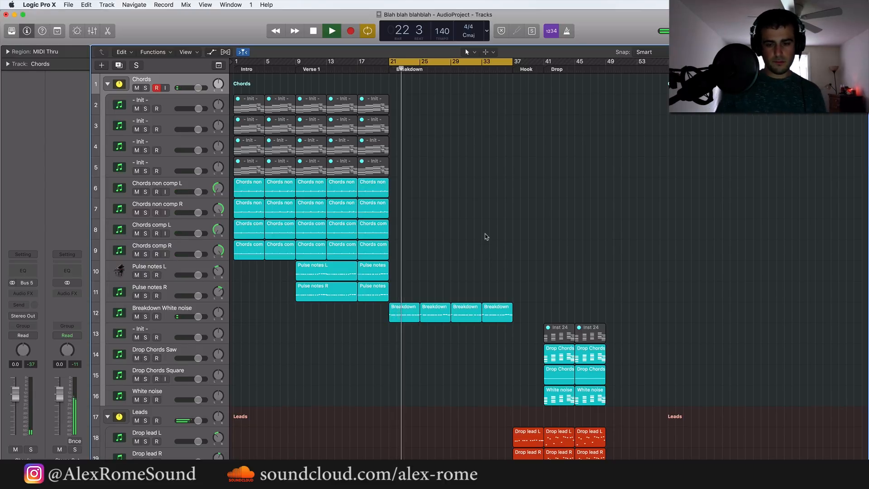
{"action": "scroll", "coordinate": [485, 236], "scroll_direction": "down", "scroll_amount": 5}
{"action": "scroll", "coordinate": [486, 236], "scroll_direction": "down", "scroll_amount": 1}
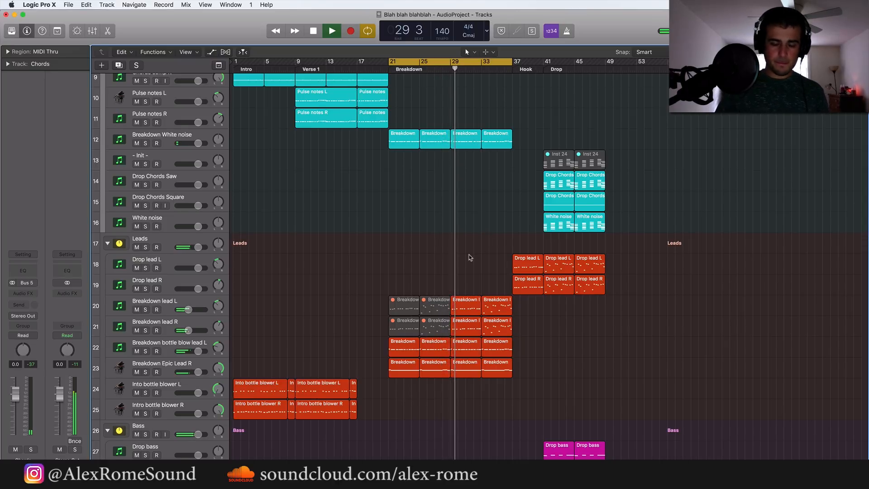
{"action": "scroll", "coordinate": [469, 256], "scroll_direction": "up", "scroll_amount": 5}
{"action": "scroll", "coordinate": [470, 257], "scroll_direction": "up", "scroll_amount": 2}
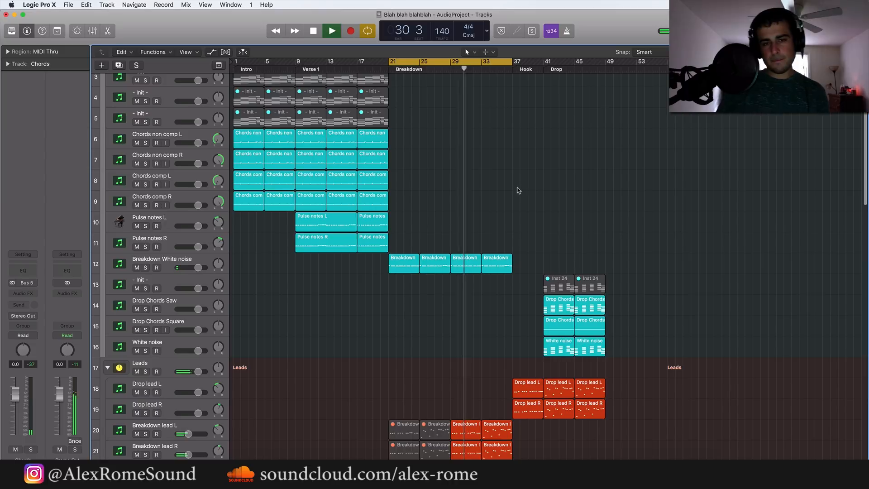
Turn off cycling and play on through the hook into the drop
{"action": "left_click", "coordinate": [511, 67]}
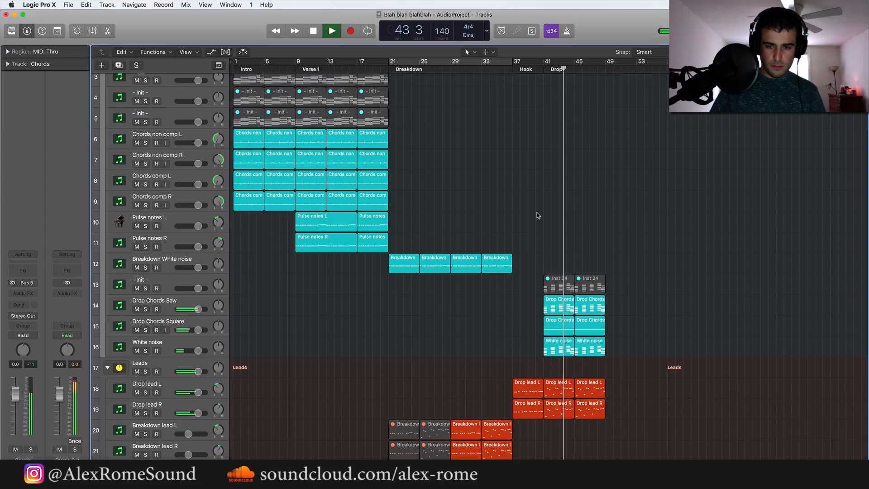
{"action": "scroll", "coordinate": [538, 216], "scroll_direction": "down", "scroll_amount": 15}
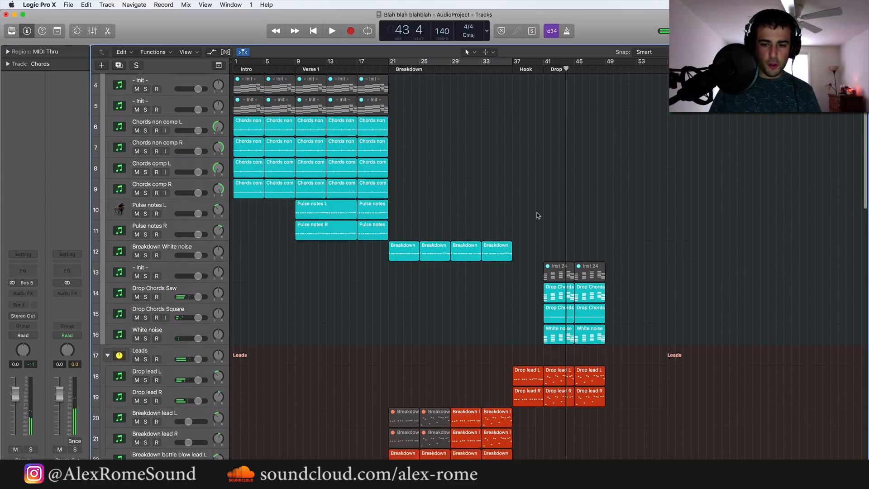
{"action": "scroll", "coordinate": [538, 215], "scroll_direction": "up", "scroll_amount": 10}
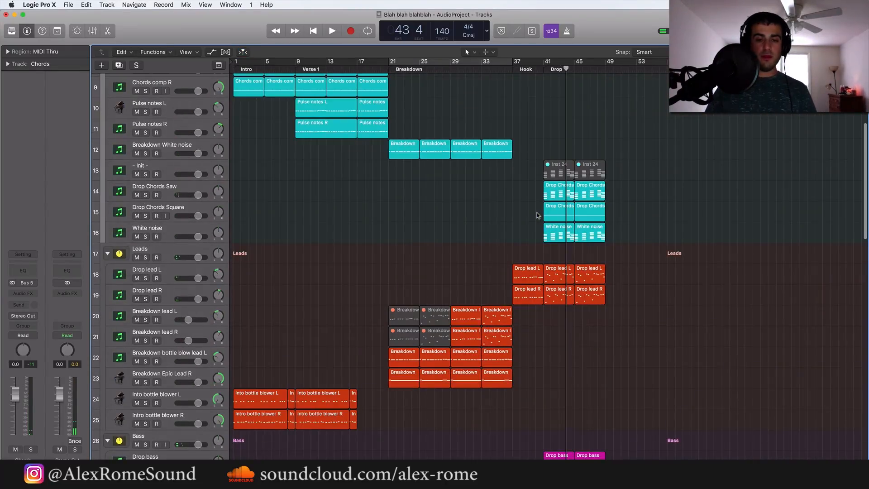
Delete all hook regions between bars 37 and 41 across the lead, bass and percussion tracks
{"action": "scroll", "coordinate": [538, 215], "scroll_direction": "right", "scroll_amount": 5}
{"action": "scroll", "coordinate": [538, 215], "scroll_direction": "up", "scroll_amount": 4}
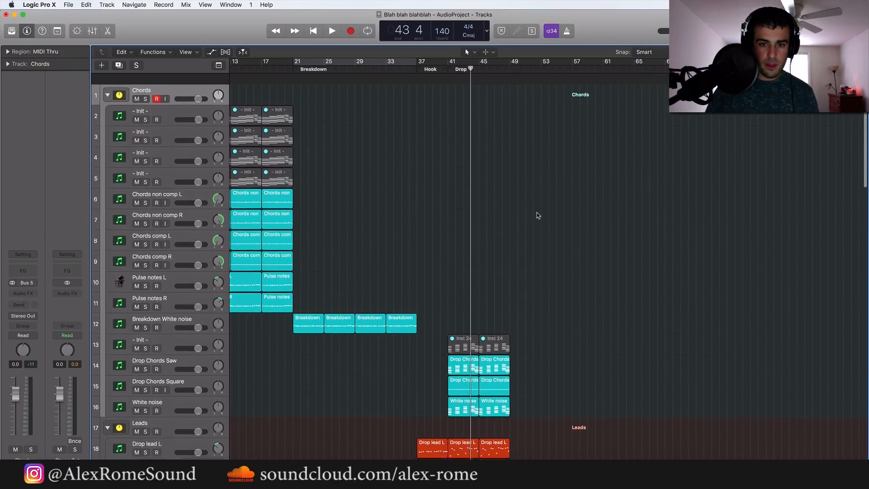
{"action": "scroll", "coordinate": [538, 215], "scroll_direction": "down", "scroll_amount": 12}
{"action": "scroll", "coordinate": [538, 215], "scroll_direction": "down", "scroll_amount": 12}
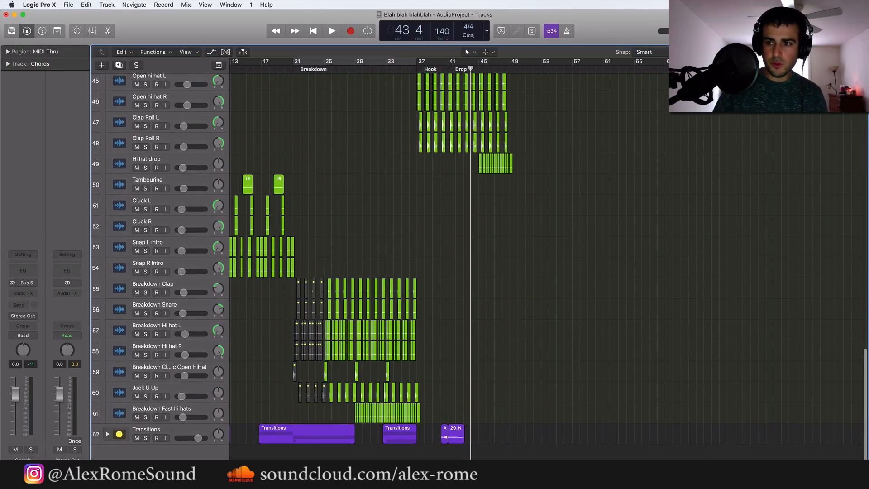
{"action": "key", "text": "super+Up"}
{"action": "key", "text": "super+Up"}
{"action": "key", "text": "super+Up"}
{"action": "key", "text": "super+Up"}
{"action": "key", "text": "super+Up"}
{"action": "key", "text": "super+Up"}
{"action": "key", "text": "super+Right"}
{"action": "key", "text": "super+Right"}
{"action": "key", "text": "super+Right"}
{"action": "key", "text": "super+Right"}
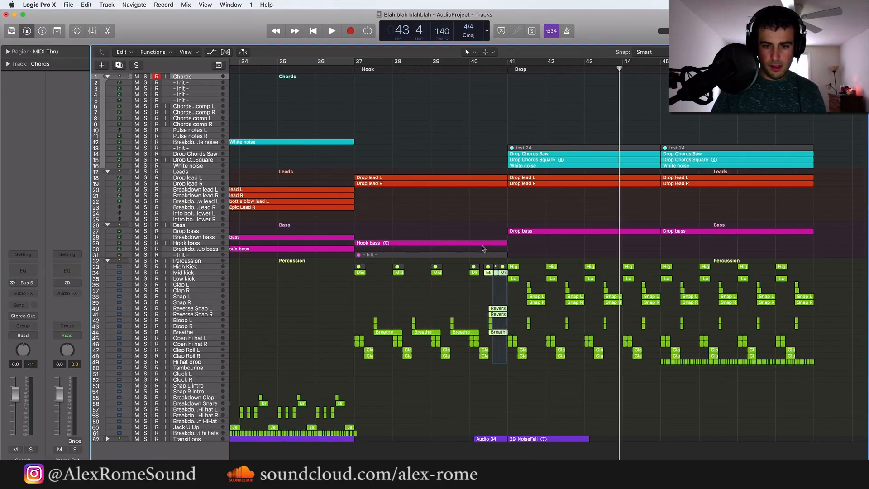
{"action": "left_click_drag", "start_coordinate": [483, 248], "coordinate": [357, 143]}
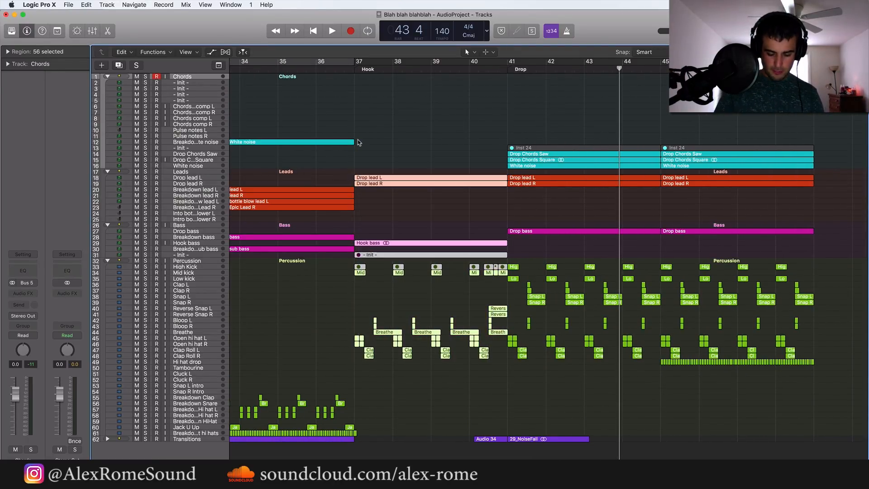
{"action": "key", "text": "Delete"}
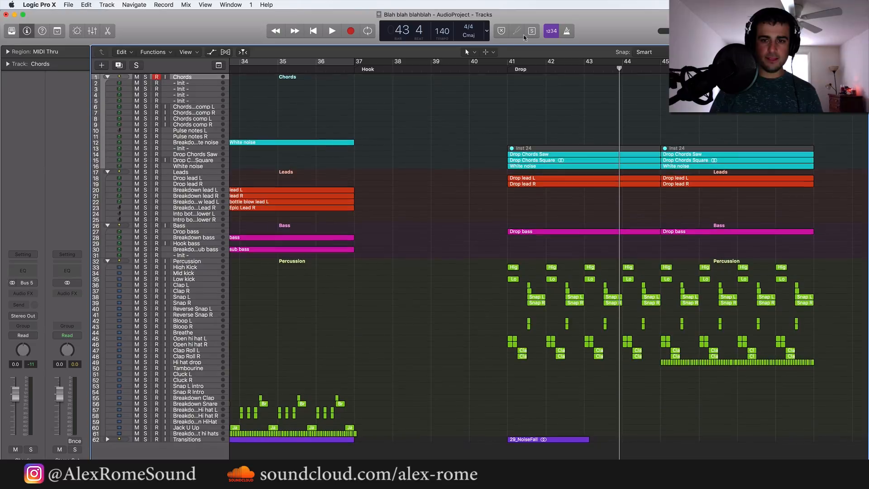
Set the cycle range over the drop, bars 41 to 49, and play its opening
{"action": "left_click_drag", "start_coordinate": [507, 62], "coordinate": [815, 62]}
{"action": "key", "text": "space"}
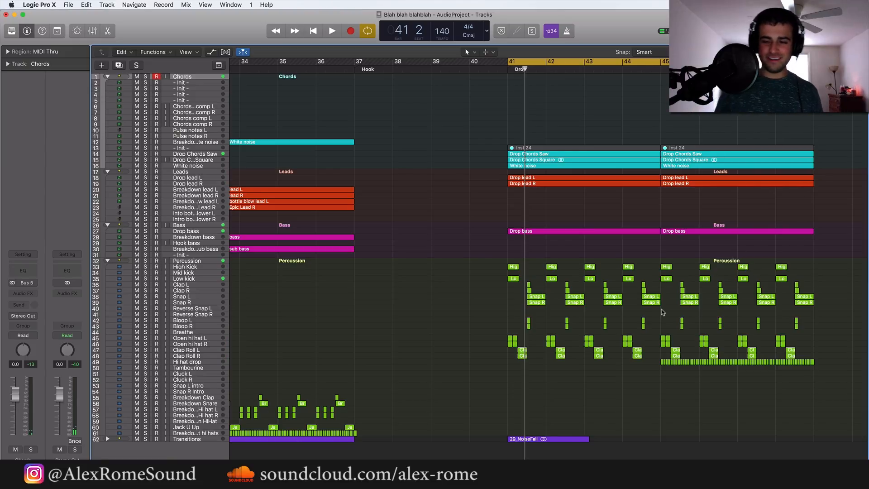
Select all drop regions on the chord, lead, bass and percussion tracks and move them back to about bar 37
{"action": "left_click_drag", "start_coordinate": [829, 397], "coordinate": [445, 111]}
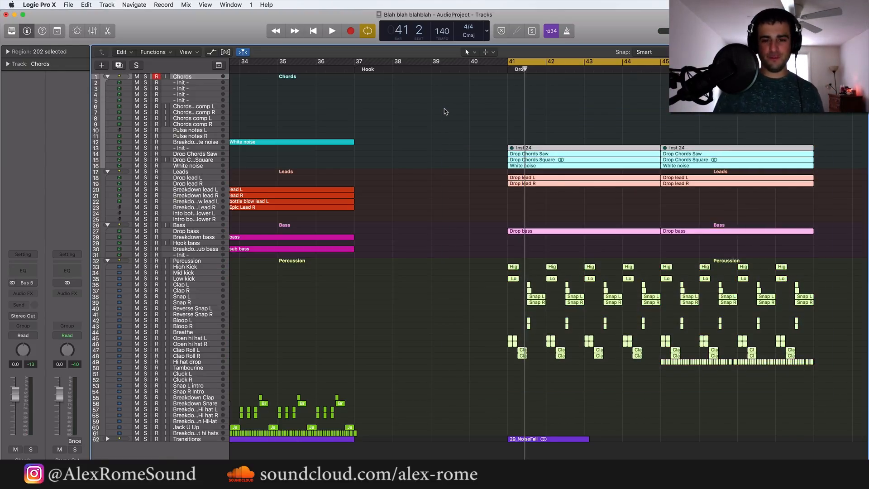
{"action": "left_click_drag", "start_coordinate": [569, 159], "coordinate": [418, 163]}
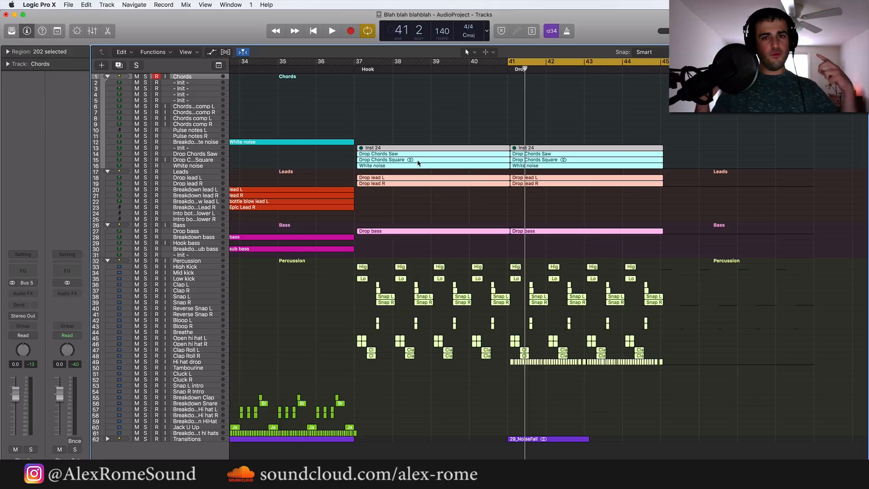
{"action": "left_click_drag", "start_coordinate": [418, 163], "coordinate": [412, 165]}
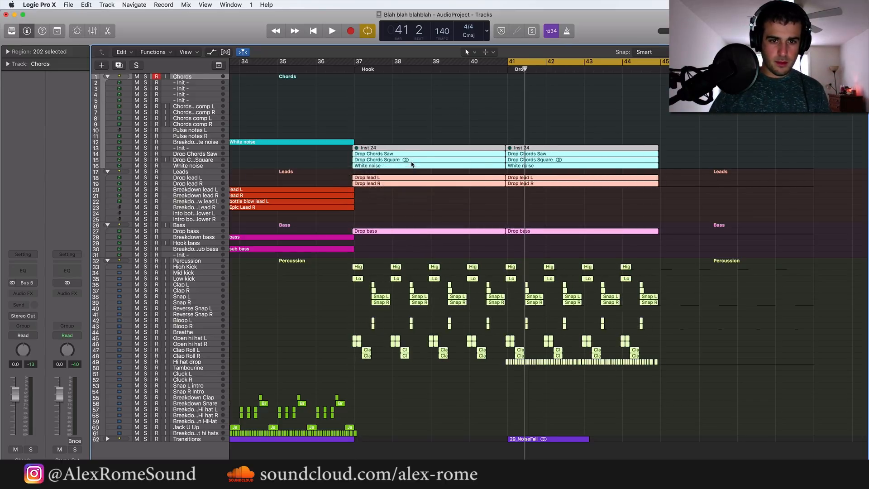
Switch region snapping from relative to absolute and align the selected drop regions exactly with bar 37
{"action": "left_click", "coordinate": [662, 53]}
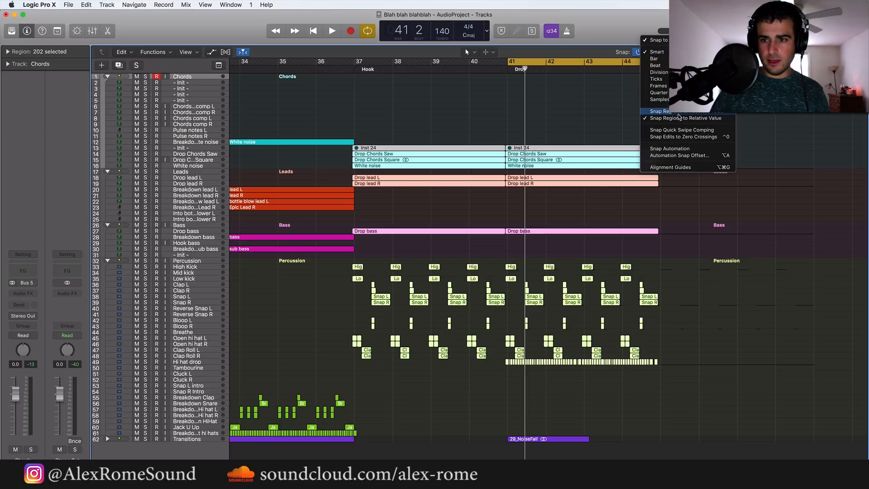
{"action": "left_click", "coordinate": [678, 114]}
{"action": "key", "text": "super+Right"}
{"action": "key", "text": "super+Right"}
{"action": "key", "text": "super+Right"}
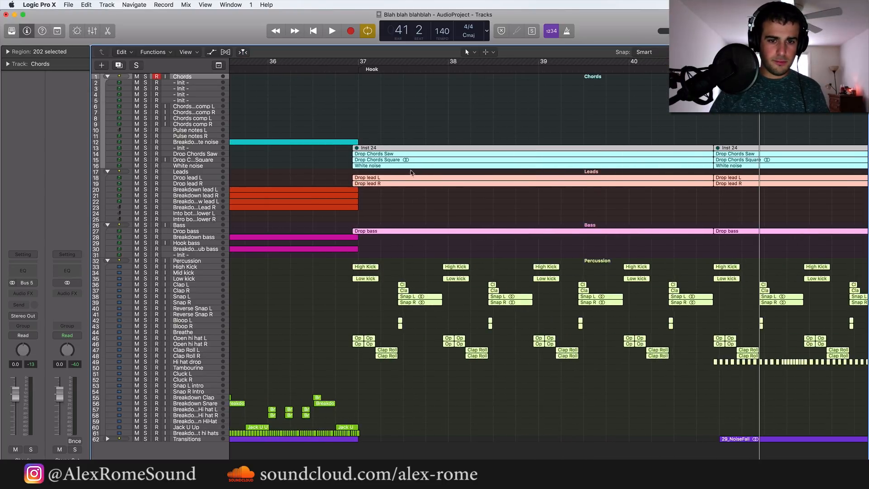
{"action": "left_click_drag", "start_coordinate": [395, 161], "coordinate": [403, 162]}
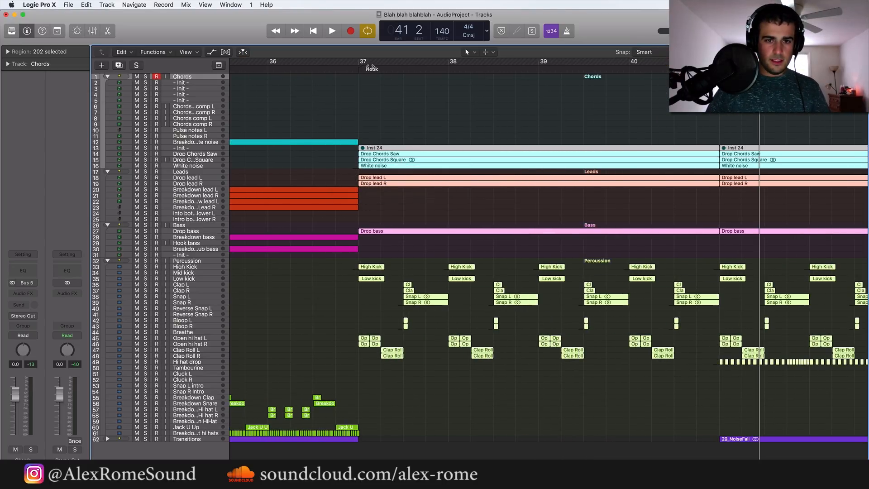
Set the cycle range to start at bar 37 over the relocated drop regions
{"action": "left_click", "coordinate": [370, 68]}
{"action": "left_click_drag", "start_coordinate": [358, 64], "coordinate": [733, 62]}
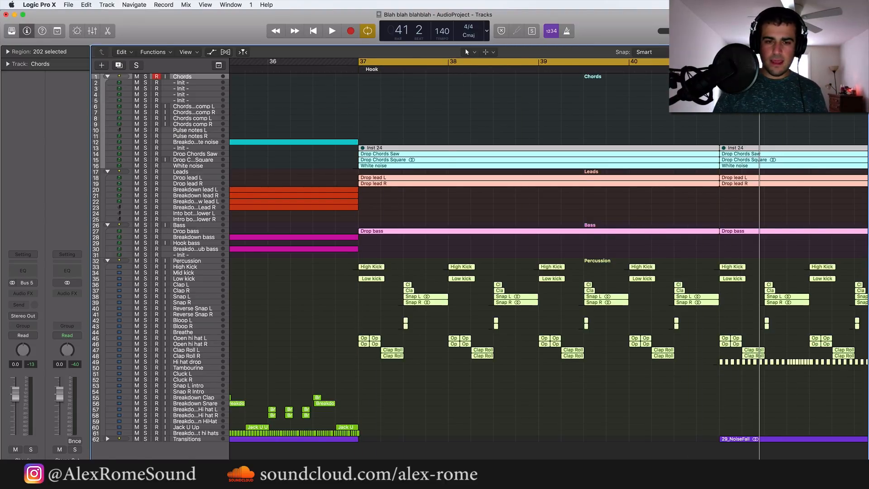
Solo the Drop Chords Saw track, and select the Chords stack
{"action": "key", "text": "super+Down"}
{"action": "key", "text": "super+Down"}
{"action": "key", "text": "super+Down"}
{"action": "scroll", "coordinate": [509, 231], "scroll_direction": "right", "scroll_amount": 3}
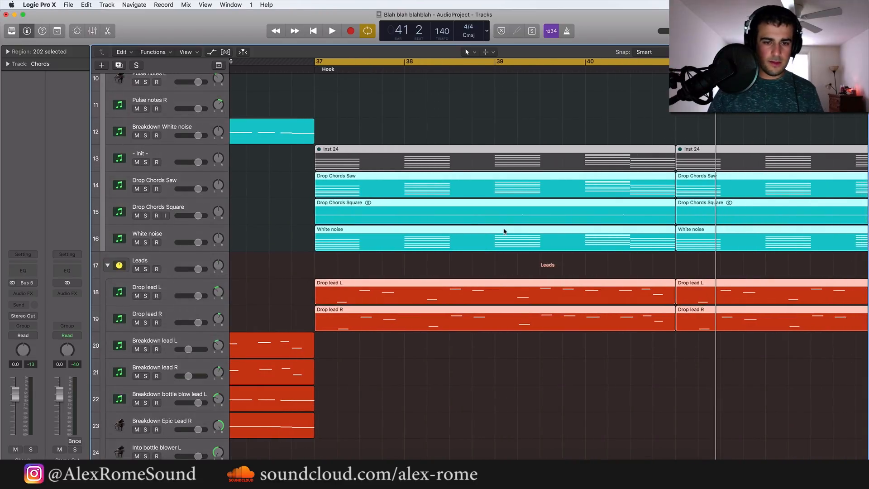
{"action": "left_click", "coordinate": [166, 185]}
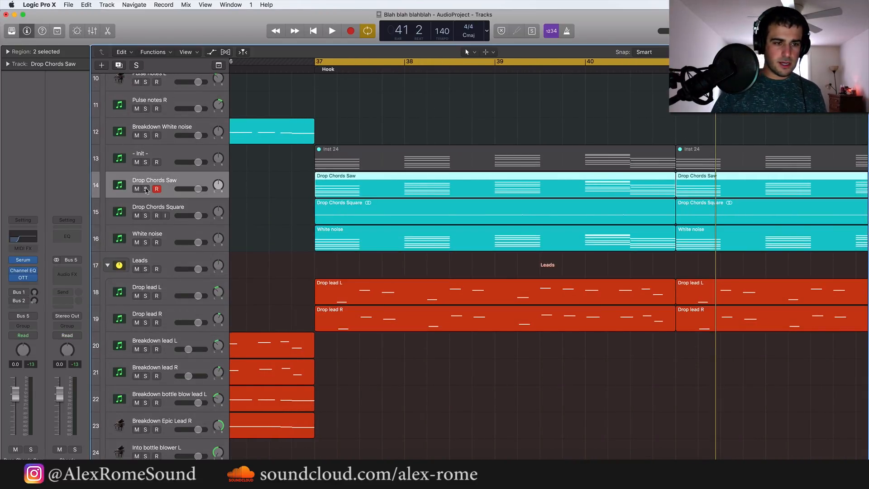
{"action": "left_click", "coordinate": [146, 189]}
{"action": "scroll", "coordinate": [172, 136], "scroll_direction": "up", "scroll_amount": 10}
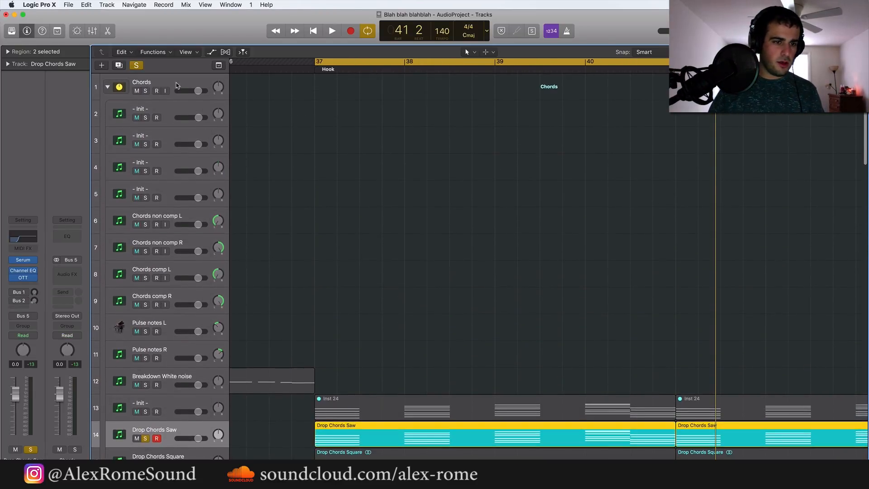
{"action": "left_click", "coordinate": [176, 86]}
{"action": "scroll", "coordinate": [189, 239], "scroll_direction": "down", "scroll_amount": 5}
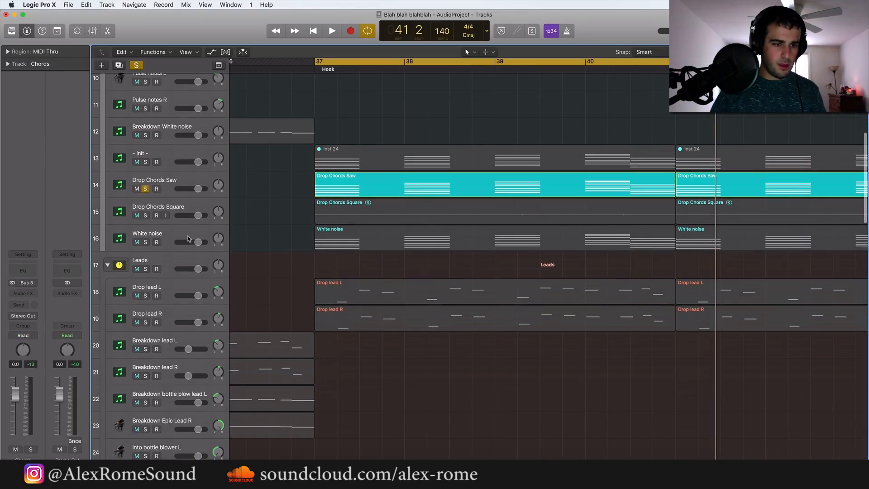
Listen to the soloed Drop Chords Saw track from bar 37 and inspect its Channel EQ
{"action": "left_click", "coordinate": [175, 184]}
{"action": "key", "text": "space"}
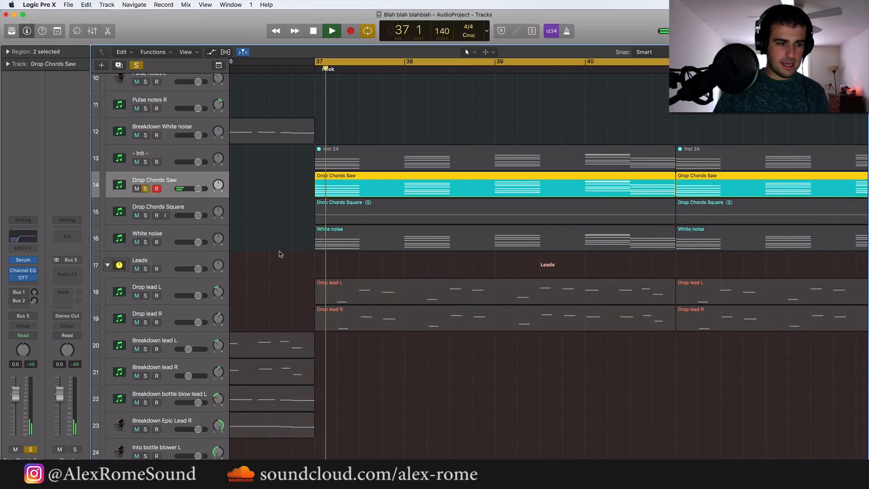
{"action": "left_click", "coordinate": [20, 271]}
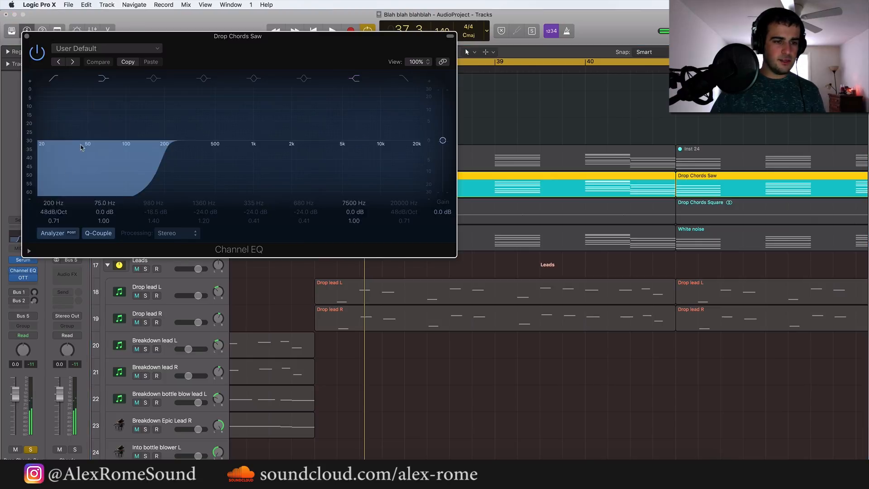
{"action": "left_click", "coordinate": [27, 36]}
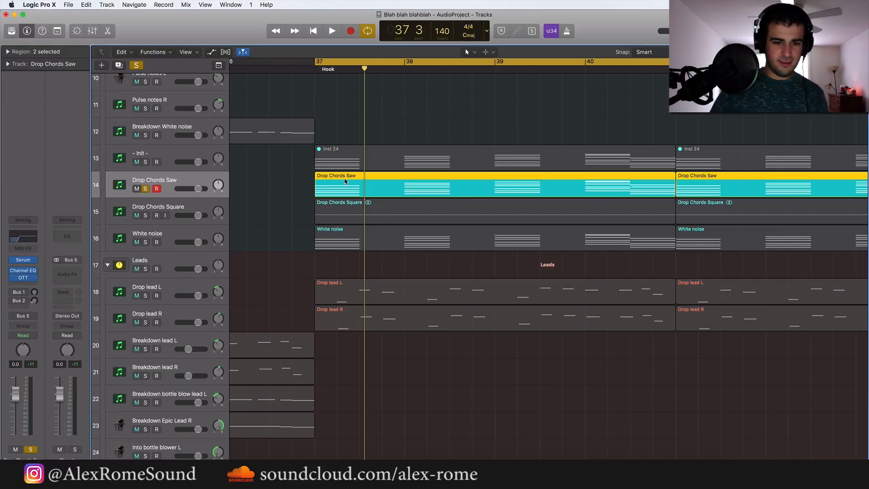
Solo the White noise track in place of Drop Chords Saw and play it back briefly from bar 37
{"action": "left_click", "coordinate": [145, 242]}
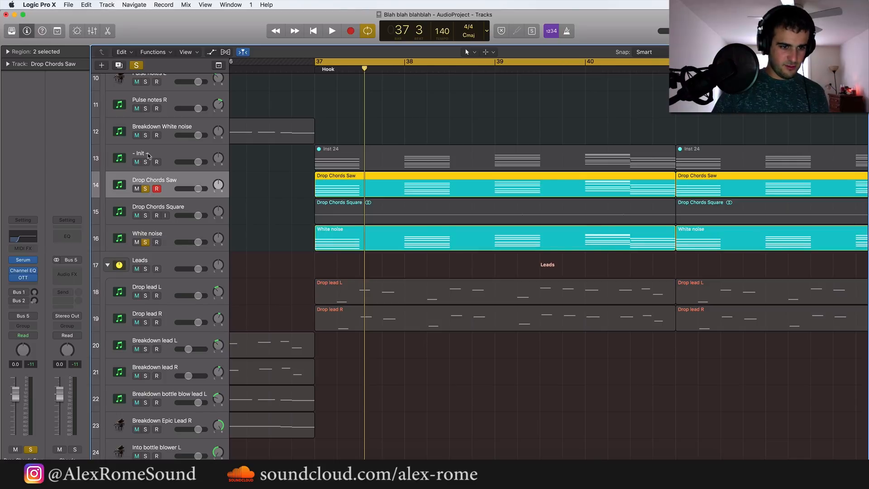
{"action": "left_click", "coordinate": [145, 189]}
{"action": "left_click", "coordinate": [160, 234]}
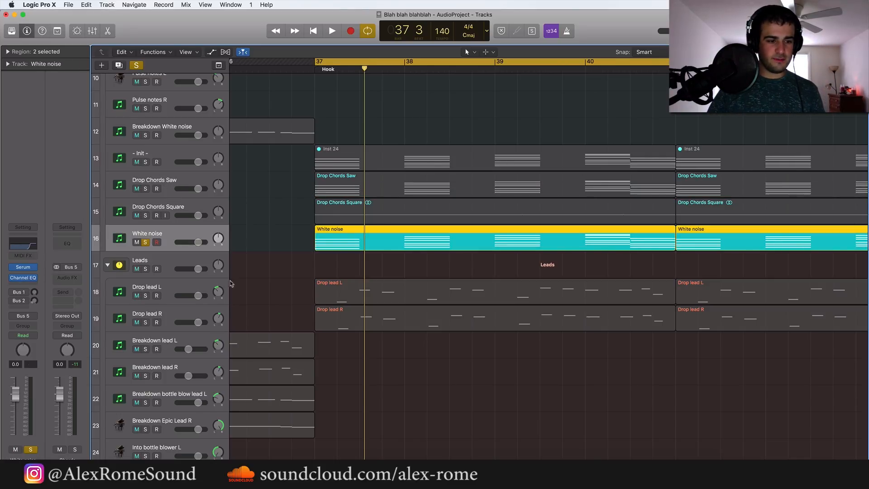
{"action": "key", "text": "space"}
{"action": "key", "text": "space"}
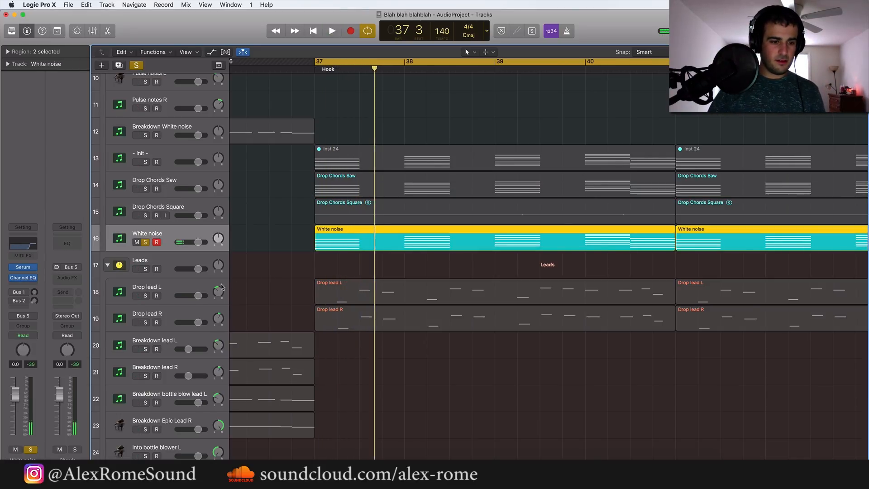
Lower the low-cut frequency in the White noise track's Channel EQ to about 2.5 kHz, listen to it, and unsolo the track
{"action": "left_click", "coordinate": [11, 277]}
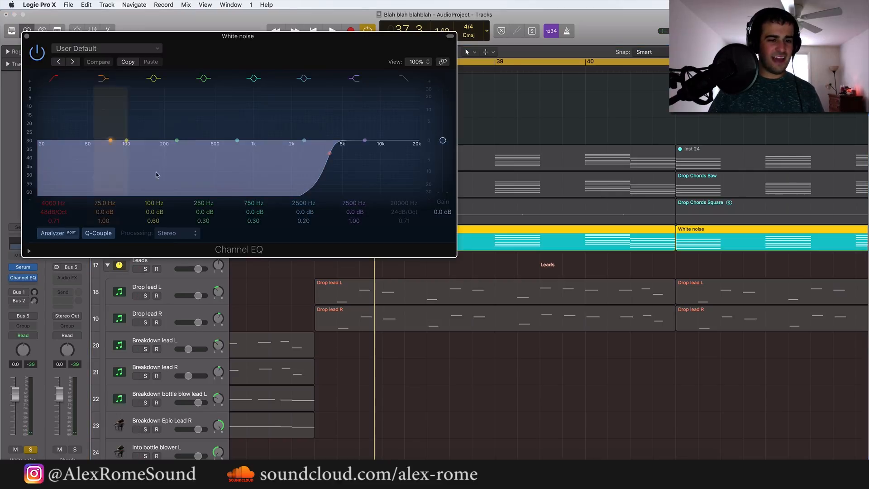
{"action": "left_click_drag", "start_coordinate": [336, 158], "coordinate": [311, 158]}
{"action": "key", "text": "space"}
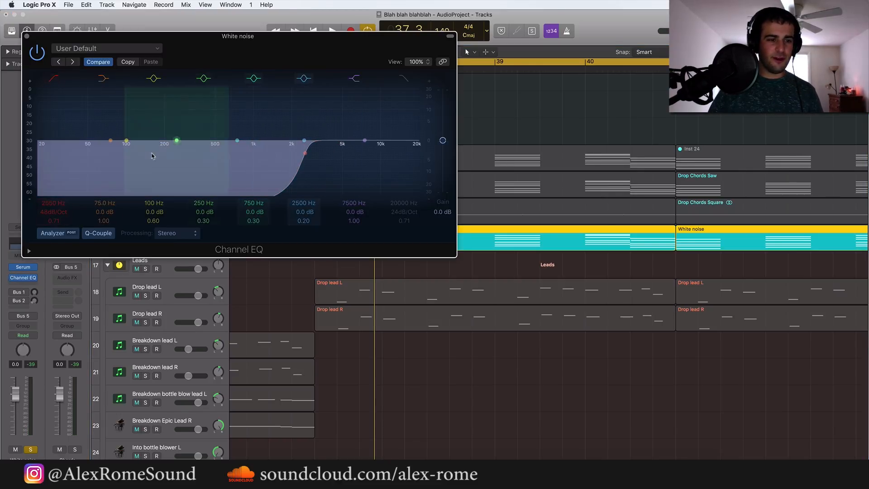
{"action": "left_click", "coordinate": [26, 36]}
{"action": "key", "text": "space"}
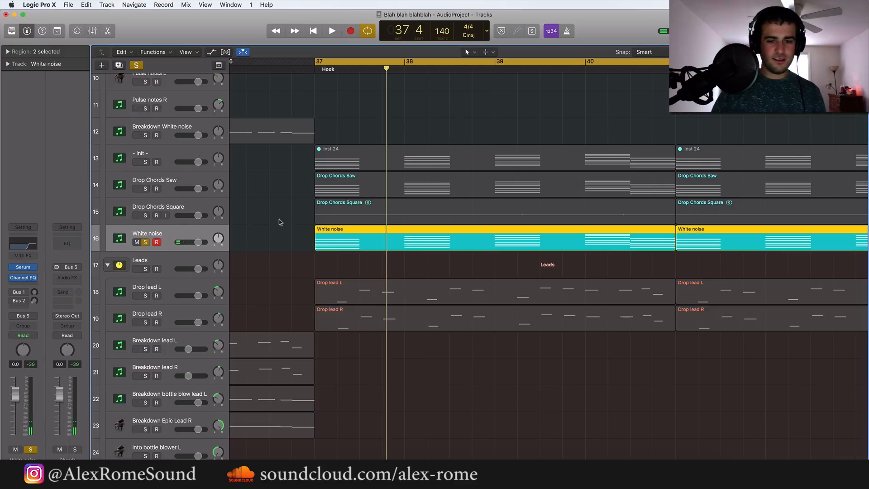
{"action": "left_click", "coordinate": [145, 242]}
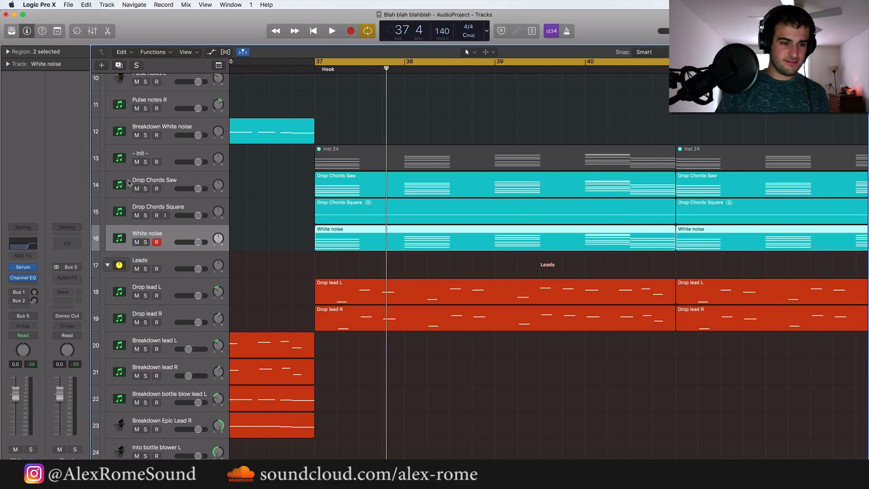
Listen to the Drop Chords Square track in solo, turn its solo off and mute it
{"action": "left_click", "coordinate": [139, 202]}
{"action": "left_click", "coordinate": [145, 216]}
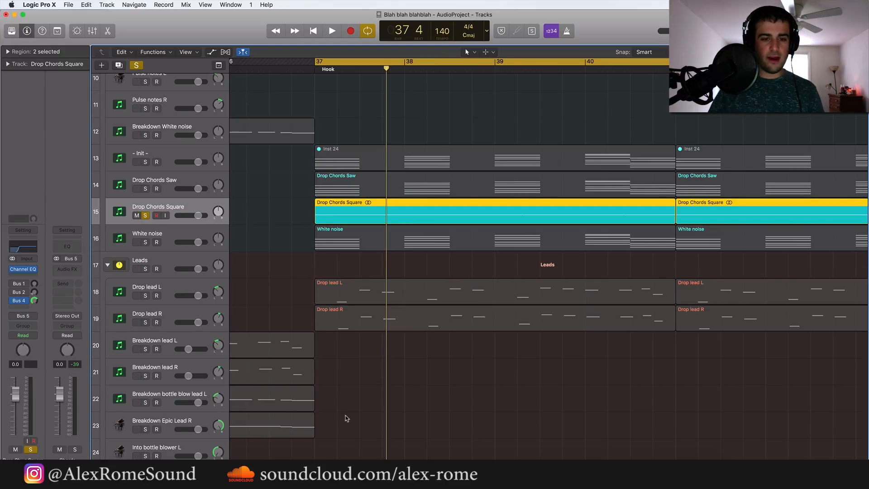
{"action": "key", "text": "space"}
{"action": "key", "text": "space"}
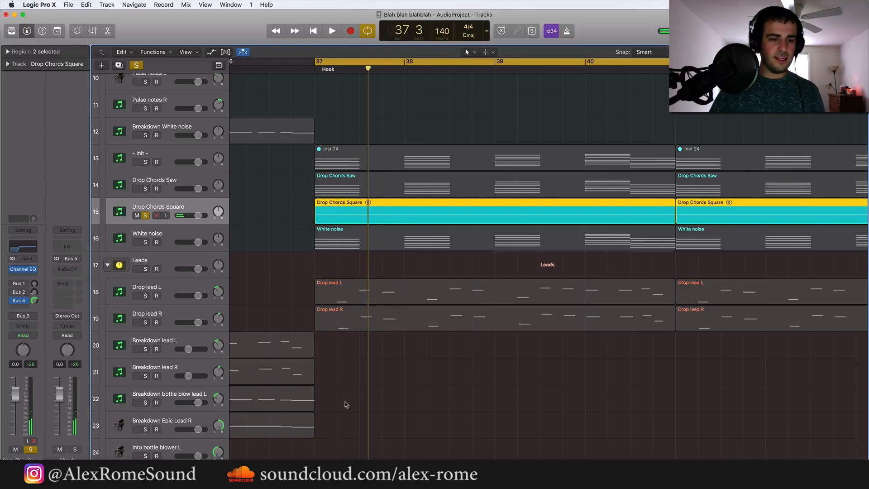
{"action": "key", "text": "ctrl+s"}
{"action": "key", "text": "ctrl+m"}
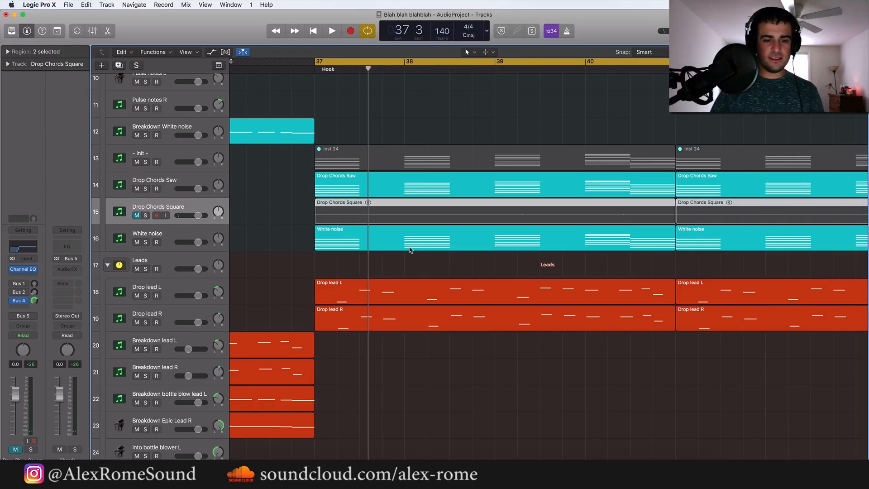
Solo the Leads stack and listen to the drop leads from bar 37
{"action": "key", "text": "super+Left"}
{"action": "key", "text": "super+Left"}
{"action": "mouse_move", "coordinate": [327, 207]}
{"action": "left_mouse_down"}
{"action": "mouse_move", "coordinate": [608, 198]}
{"action": "mouse_move", "coordinate": [610, 207]}
{"action": "left_mouse_up"}
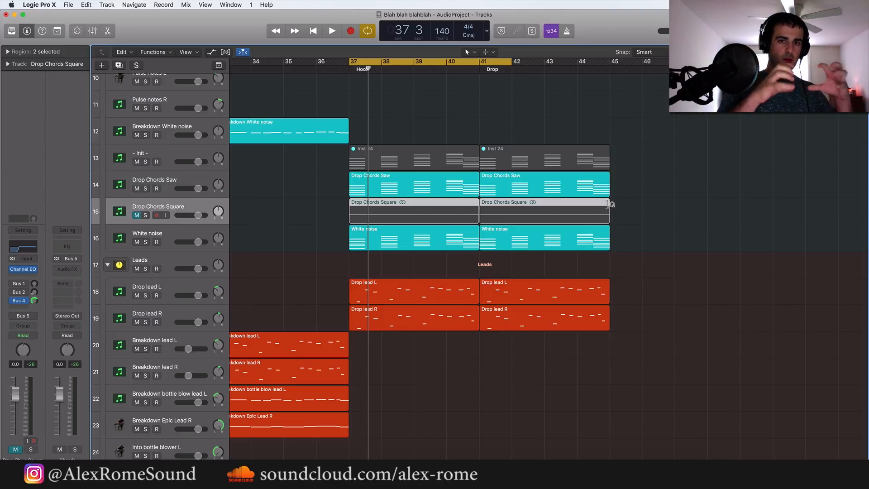
{"action": "scroll", "coordinate": [606, 258], "scroll_direction": "down", "scroll_amount": 5}
{"action": "scroll", "coordinate": [606, 258], "scroll_direction": "up", "scroll_amount": 3}
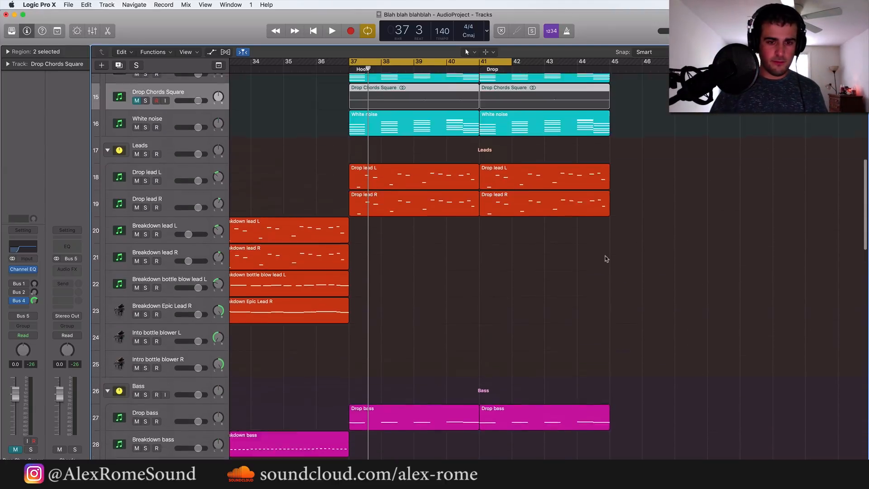
{"action": "left_click", "coordinate": [145, 196]}
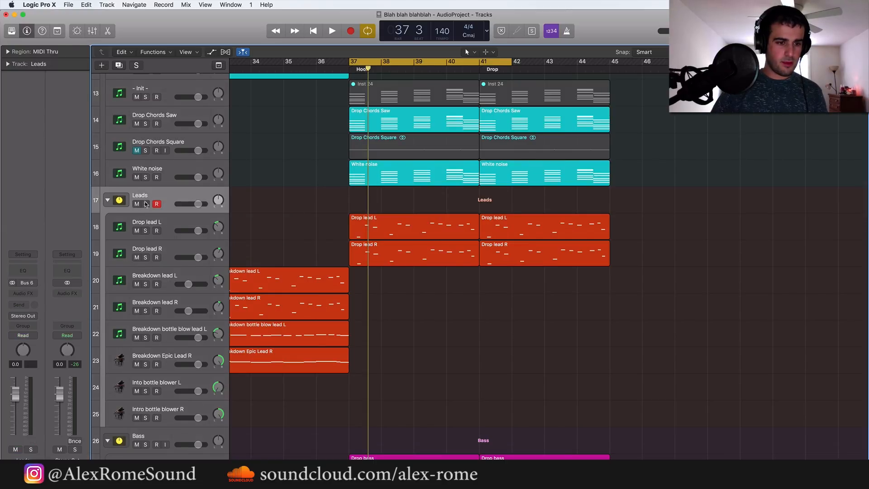
{"action": "left_click", "coordinate": [145, 204]}
{"action": "key", "text": "space"}
{"action": "key", "text": "space"}
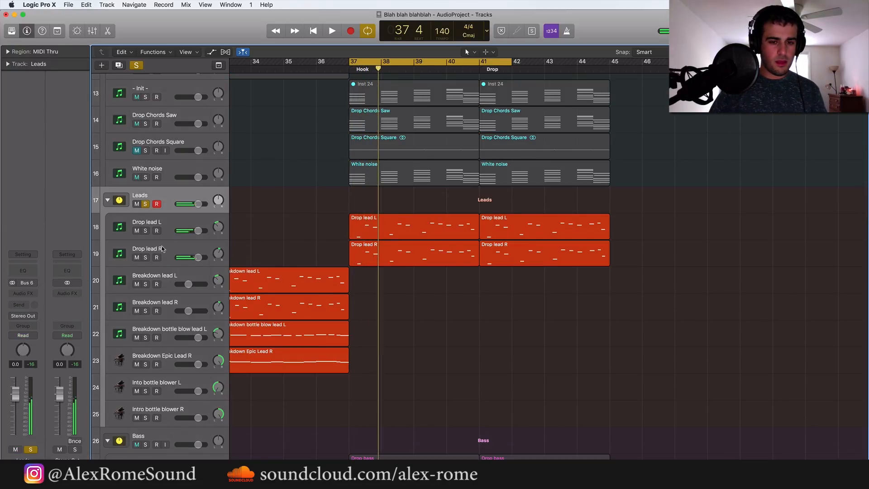
Select both Drop lead L regions from bar 37 and turn off solo on the Leads stack
{"action": "left_click_drag", "start_coordinate": [323, 227], "coordinate": [509, 251]}
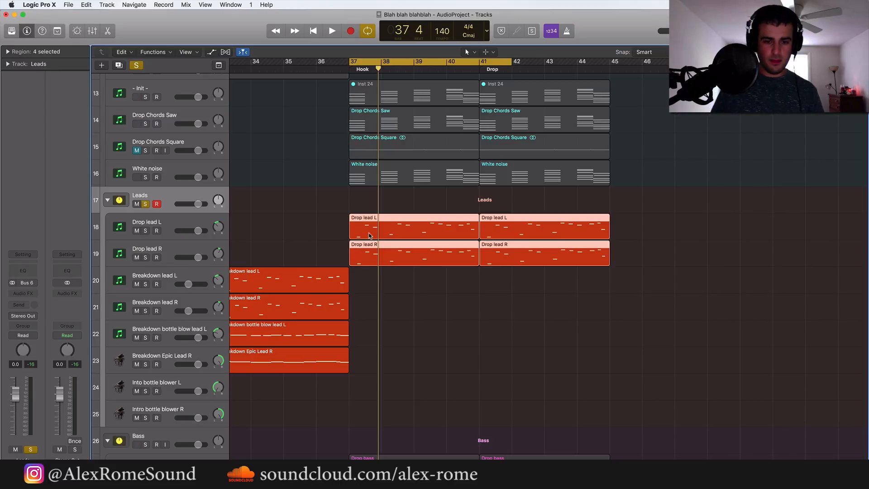
{"action": "left_click_drag", "start_coordinate": [533, 298], "coordinate": [438, 225]}
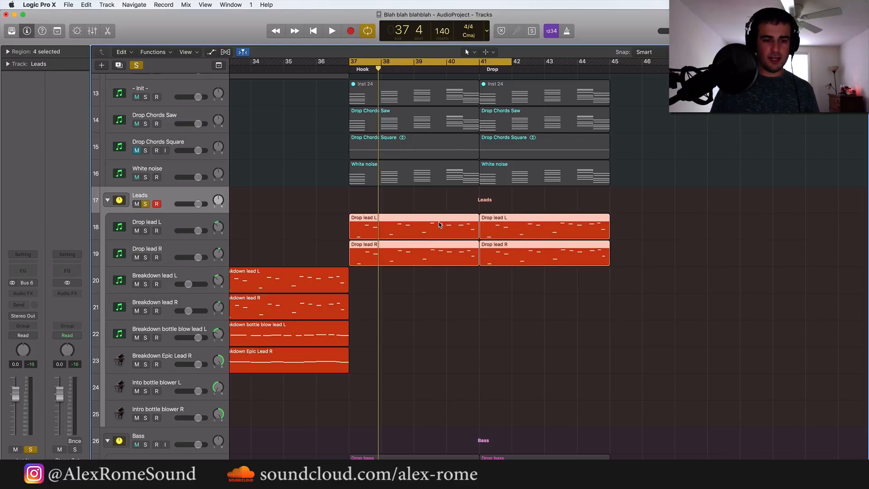
{"action": "left_click_drag", "start_coordinate": [312, 226], "coordinate": [530, 207]}
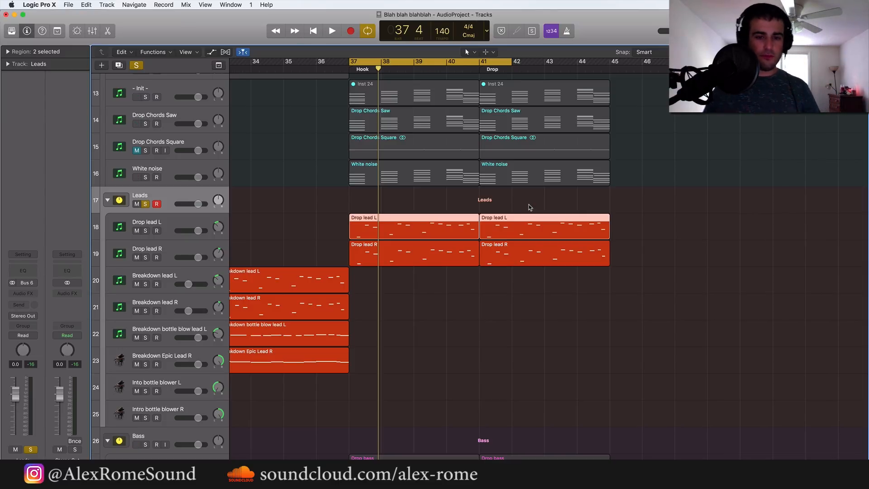
{"action": "left_click", "coordinate": [145, 204]}
Solo the Drop bass track and play it back briefly from bar 37
{"action": "scroll", "coordinate": [266, 243], "scroll_direction": "down", "scroll_amount": 8}
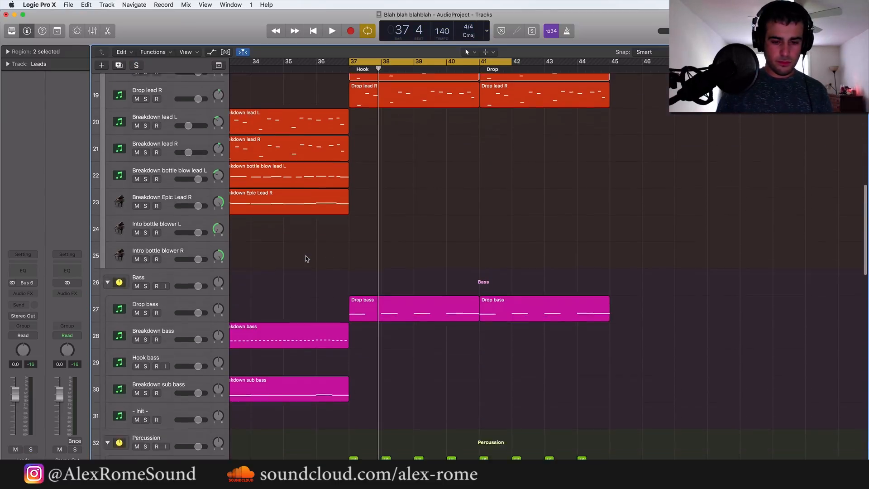
{"action": "left_click", "coordinate": [162, 241]}
{"action": "left_click", "coordinate": [154, 254]}
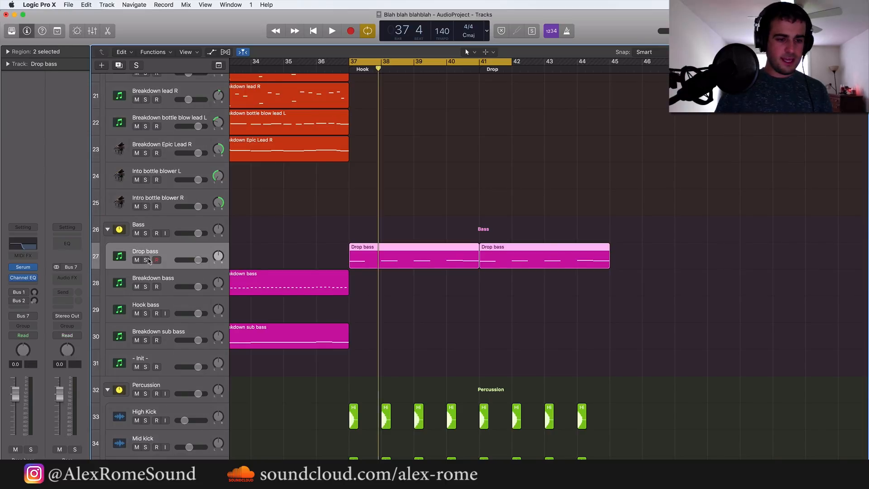
{"action": "left_click", "coordinate": [145, 260]}
{"action": "key", "text": "space"}
{"action": "key", "text": "space"}
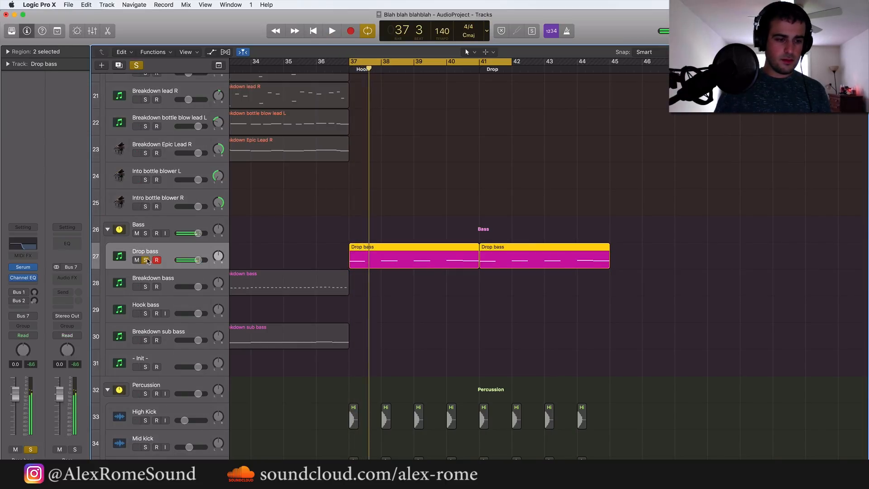
Reduce the Drop bass Serum patch to its sub oscillator by disabling OSC A and OSC B, with a sine wave for the sub
{"action": "left_click", "coordinate": [26, 270]}
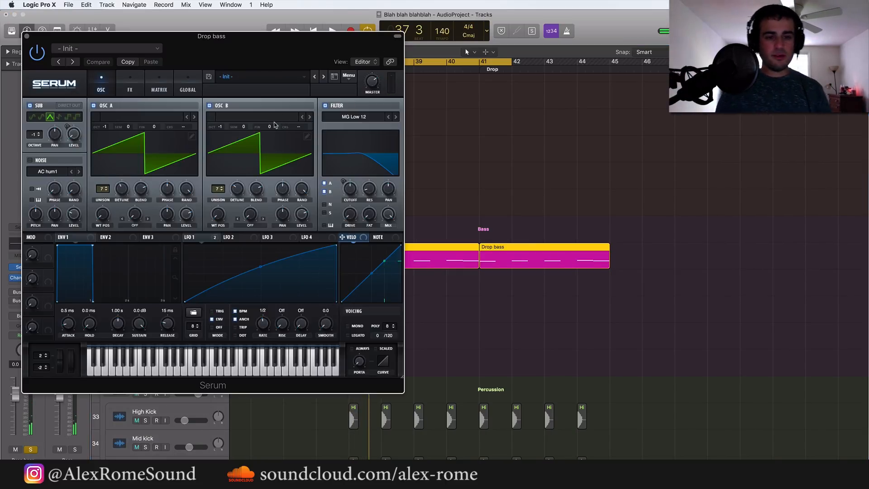
{"action": "left_click", "coordinate": [94, 106]}
{"action": "left_click", "coordinate": [209, 106]}
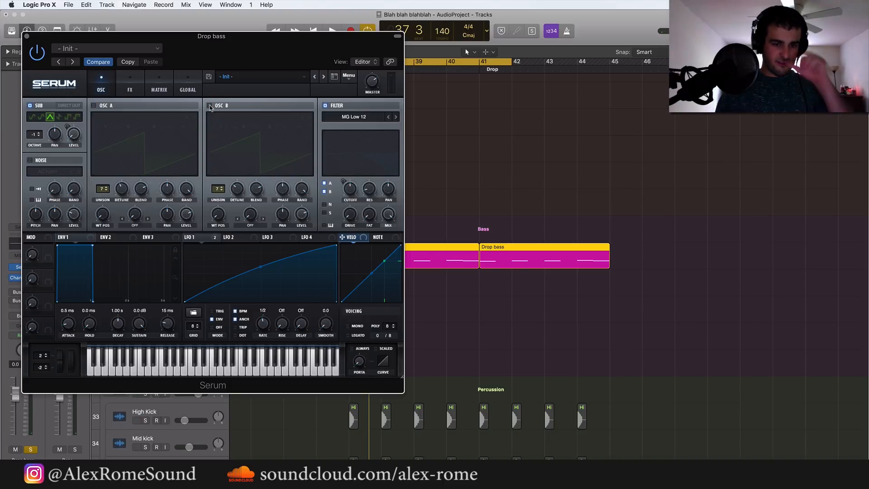
{"action": "left_click", "coordinate": [32, 118]}
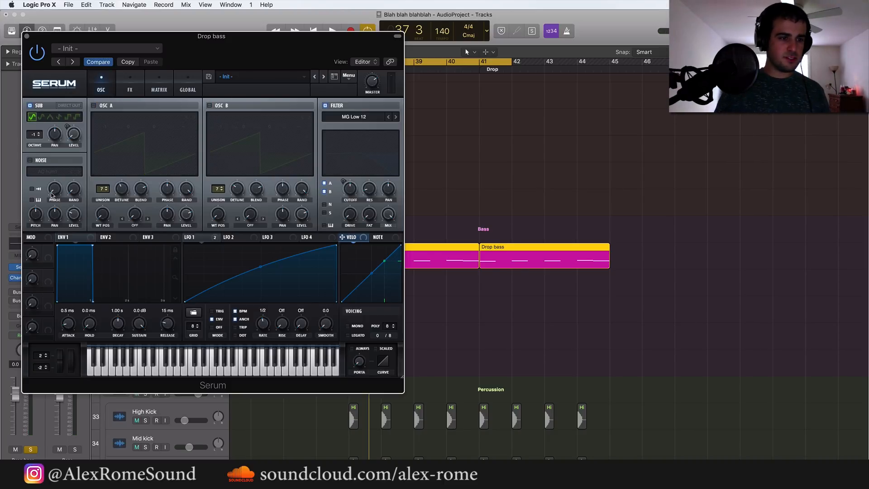
Listen to the soloed Drop bass with its sub-only sound, and close the Serum window
{"action": "key", "text": "space"}
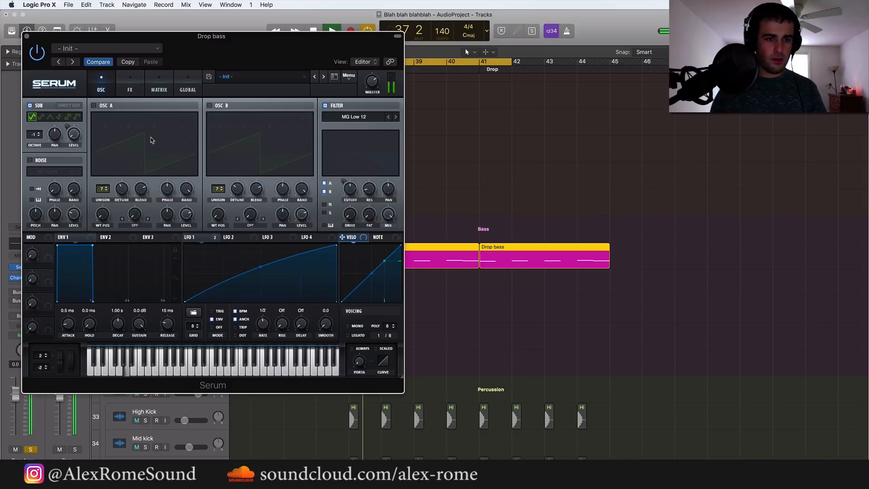
{"action": "key", "text": "space"}
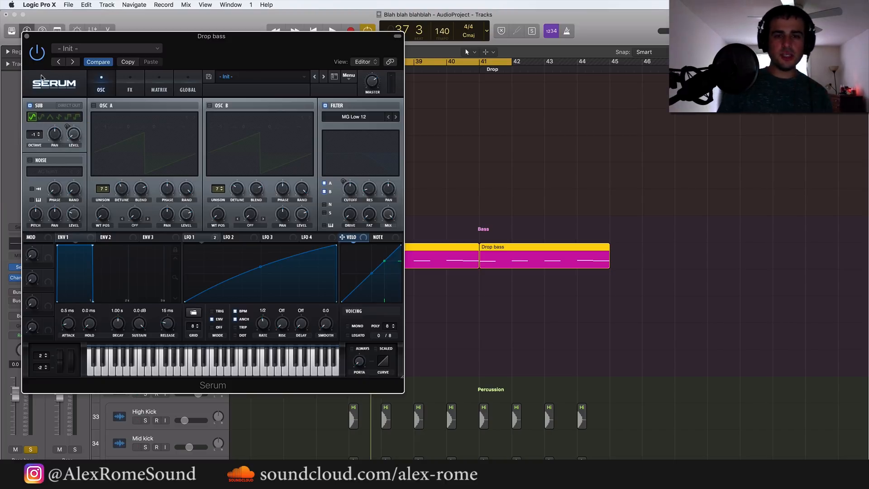
{"action": "left_click", "coordinate": [26, 37]}
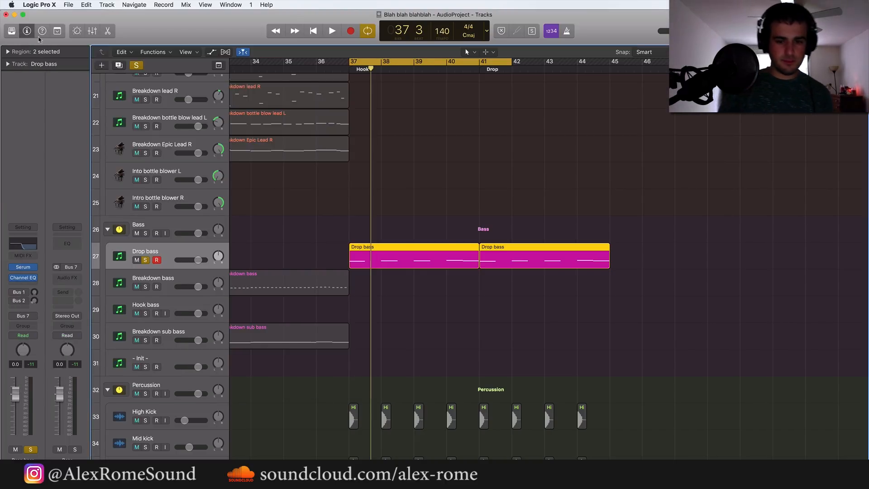
{"action": "key", "text": "space"}
{"action": "key", "text": "space"}
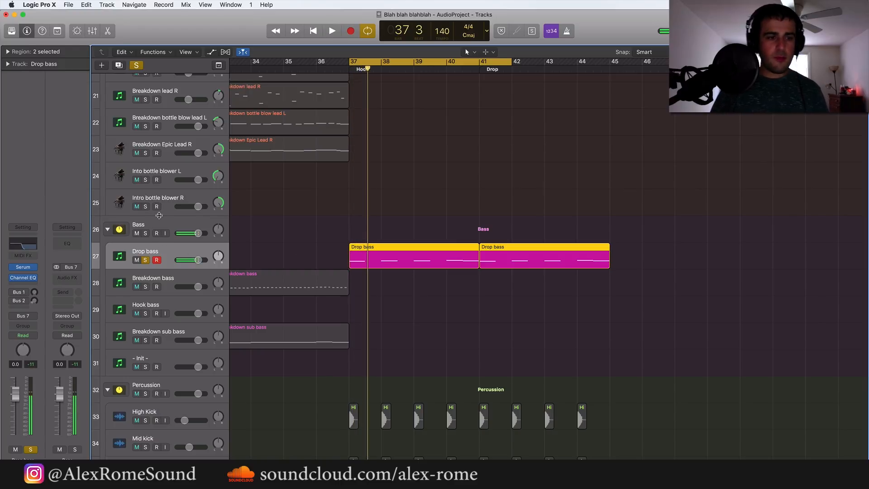
Duplicate the Drop bass track and place a copy of both its regions on the new track at bar 37
{"action": "left_click", "coordinate": [119, 66]}
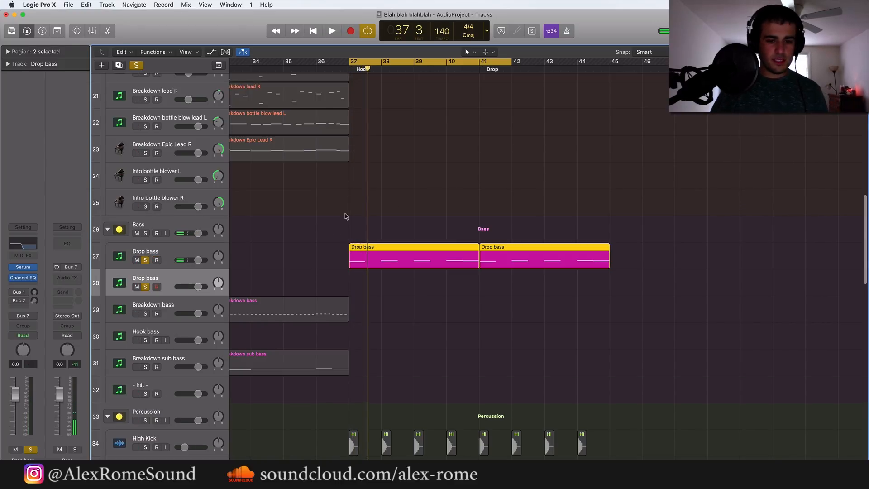
{"action": "key", "text": "super+r"}
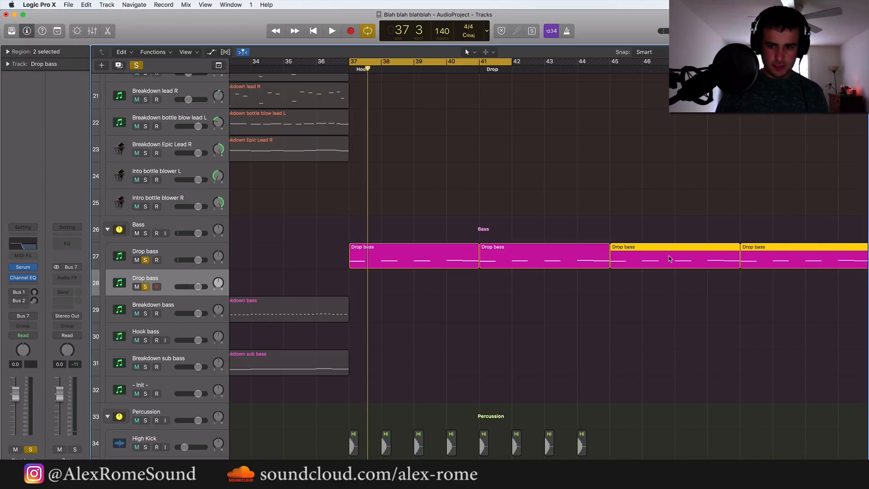
{"action": "left_click_drag", "start_coordinate": [658, 258], "coordinate": [372, 299]}
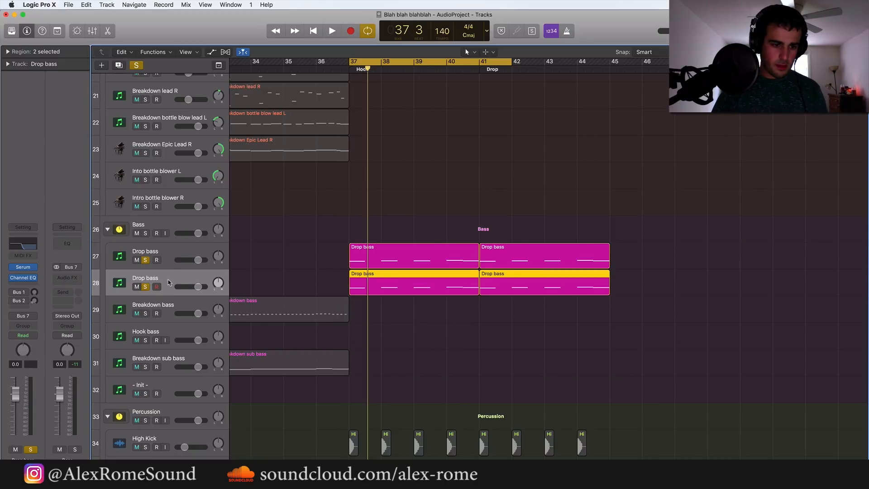
Set the second Drop bass track's Channel EQ to a 15600 Hz high cut and a 210 Hz low cut at 36 dB/Oct
{"action": "left_click", "coordinate": [24, 268]}
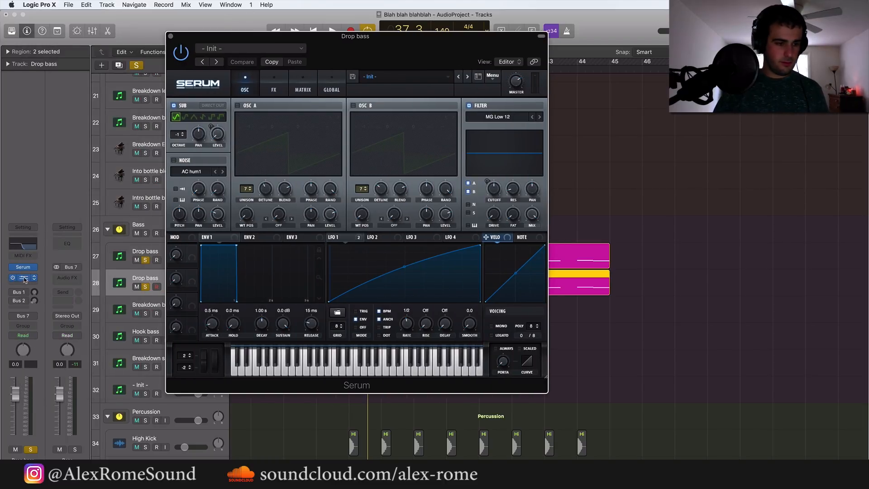
{"action": "left_click", "coordinate": [25, 280]}
{"action": "left_click_drag", "start_coordinate": [206, 158], "coordinate": [421, 159]}
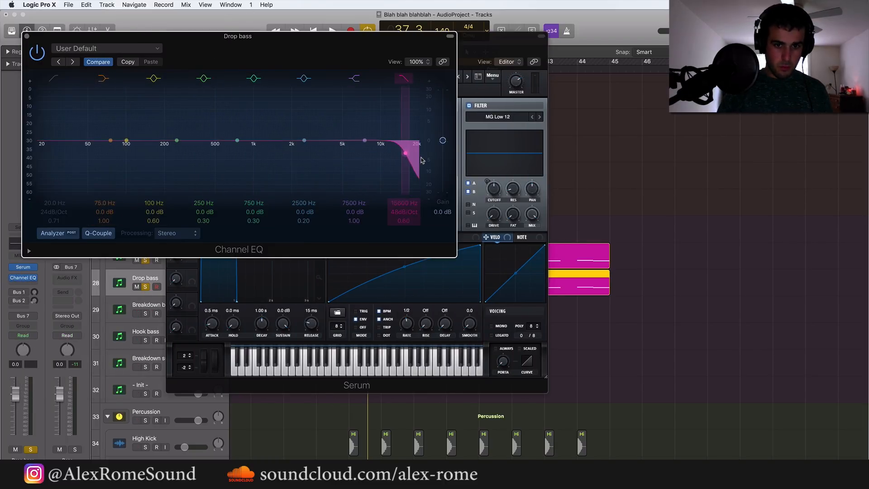
{"action": "left_click", "coordinate": [52, 80]}
{"action": "left_click_drag", "start_coordinate": [47, 165], "coordinate": [194, 171]}
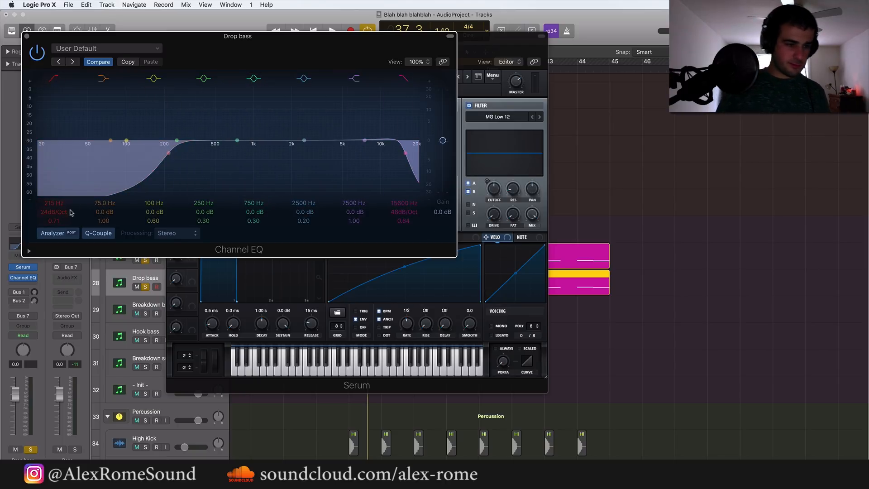
{"action": "left_click_drag", "start_coordinate": [64, 215], "coordinate": [64, 209]}
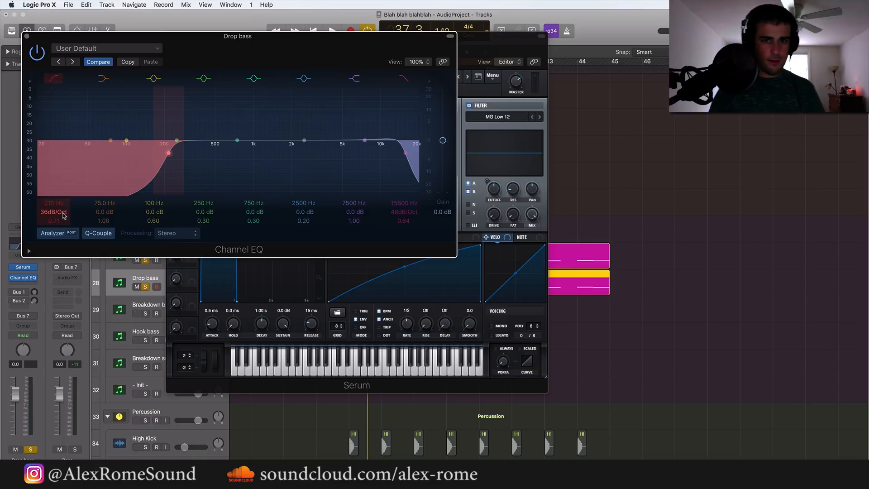
{"action": "left_click", "coordinate": [26, 36]}
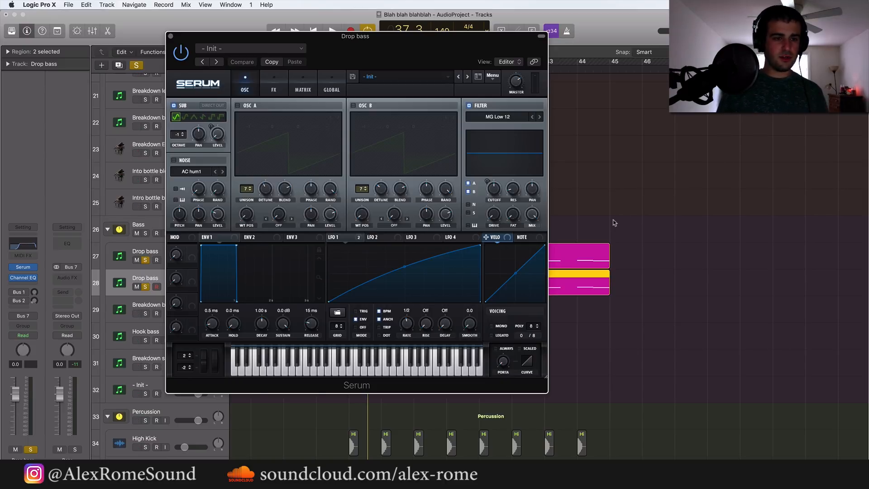
Switch the second Drop bass Serum patch from the sub oscillator to OSC A, reduce its detune and raise the filter cutoff
{"action": "left_click", "coordinate": [174, 106]}
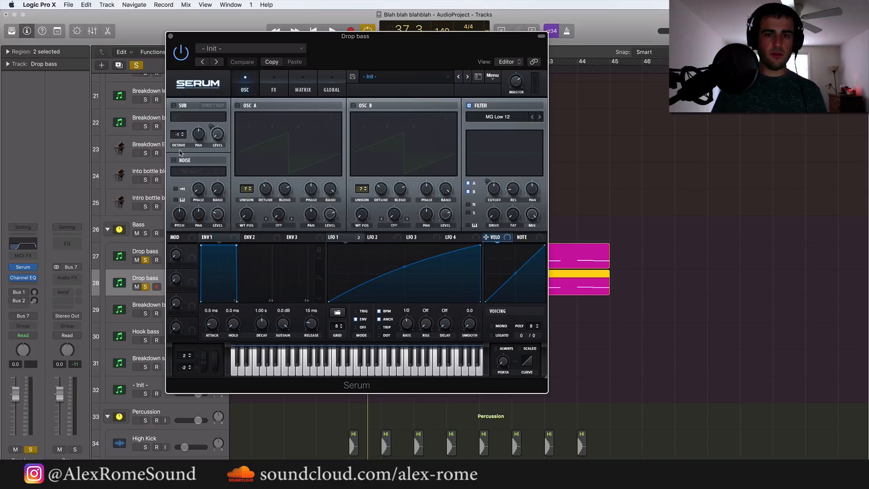
{"action": "left_click", "coordinate": [238, 106]}
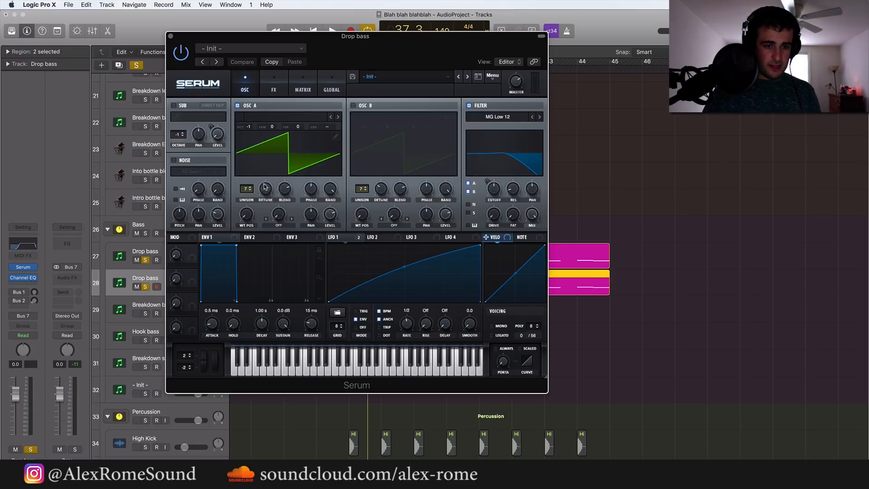
{"action": "left_click_drag", "start_coordinate": [265, 189], "coordinate": [262, 204]}
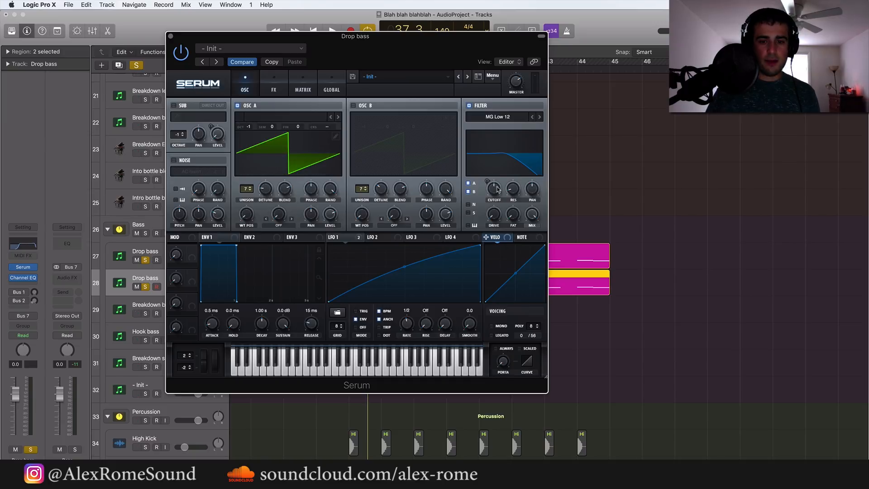
{"action": "left_click_drag", "start_coordinate": [497, 189], "coordinate": [499, 168]}
Audition the second Drop bass layer with and without the sub layer from bar 37, leaving only the second layer soloed
{"action": "key", "text": "space"}
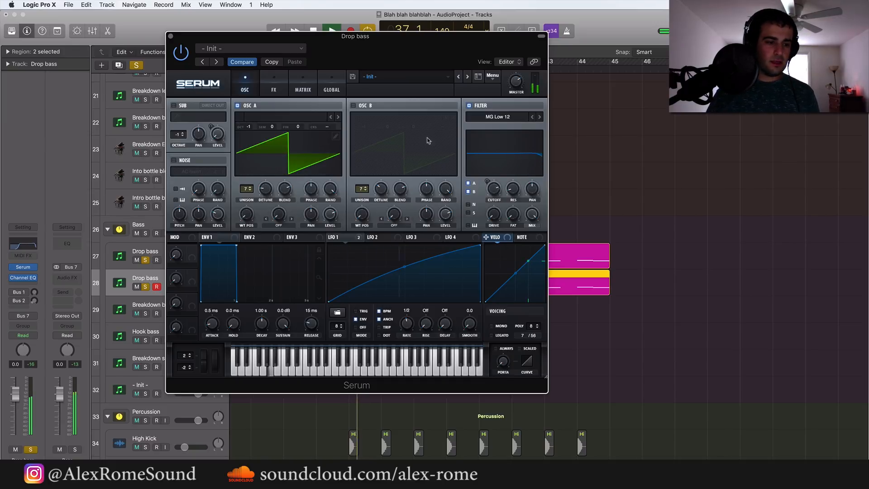
{"action": "key", "text": "space"}
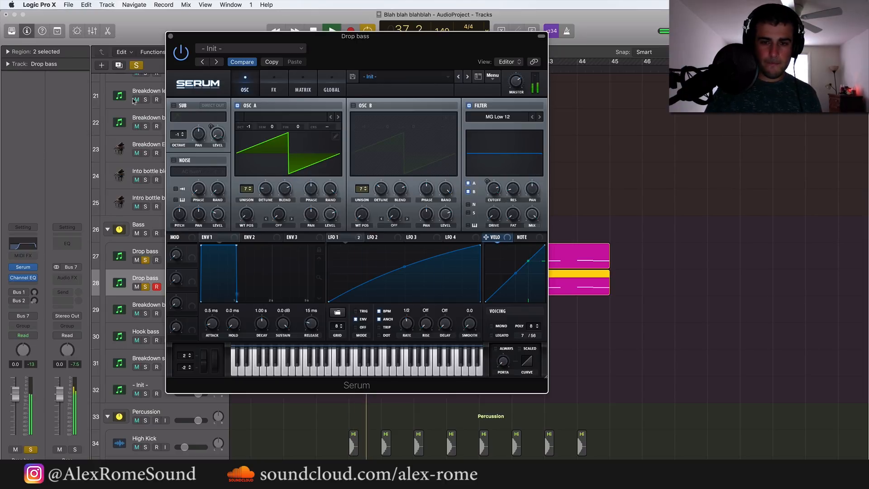
{"action": "left_click", "coordinate": [171, 37]}
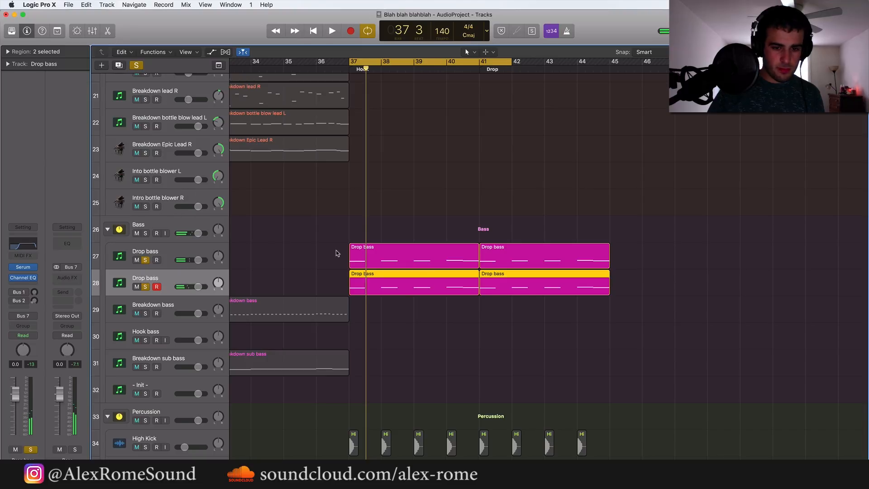
{"action": "left_click", "coordinate": [146, 286]}
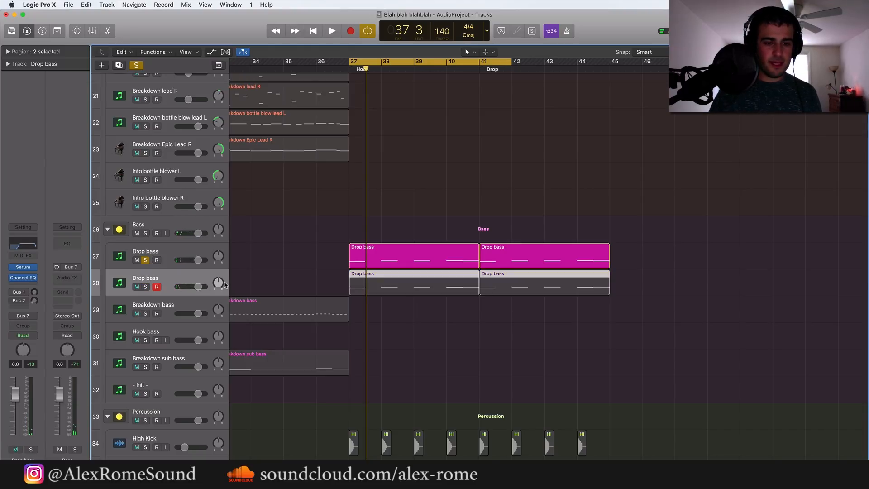
{"action": "key", "text": "space"}
{"action": "left_click", "coordinate": [145, 286]}
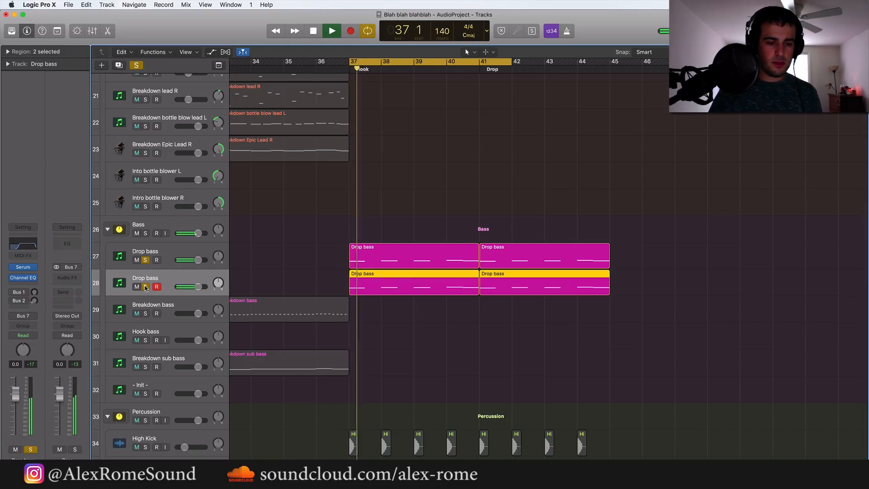
{"action": "left_click", "coordinate": [146, 261]}
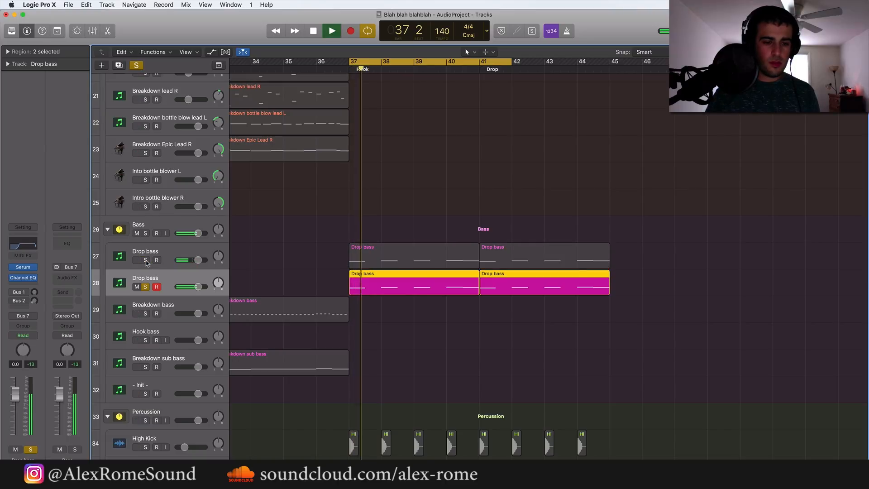
Lower the filter resonance and cutoff in the second Drop bass Serum patch while listening, and close the Serum window
{"action": "left_click", "coordinate": [23, 268]}
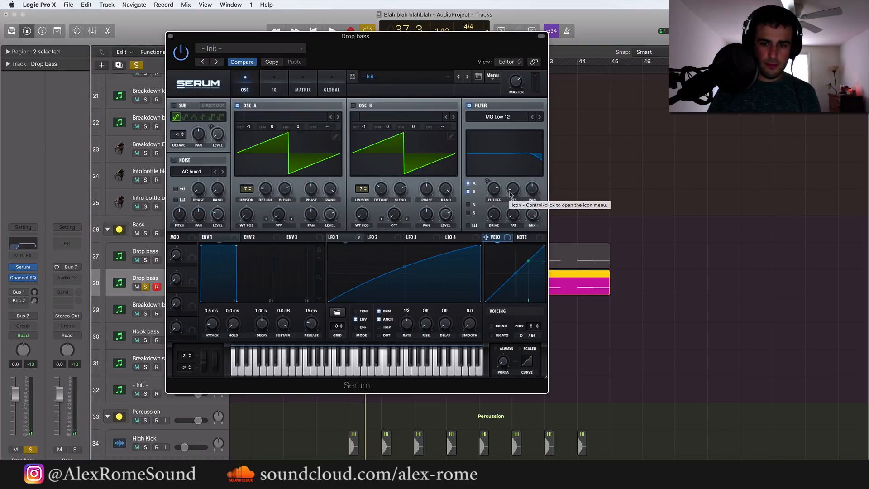
{"action": "left_click_drag", "start_coordinate": [514, 192], "coordinate": [519, 204]}
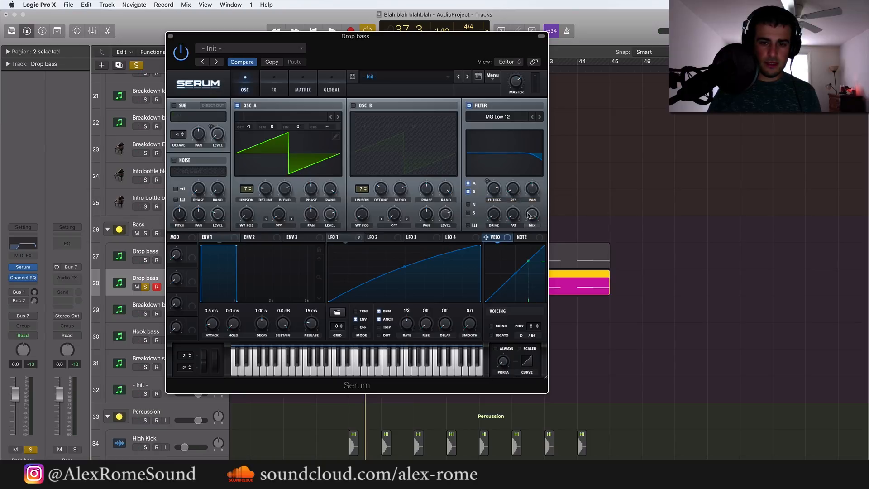
{"action": "key", "text": "space"}
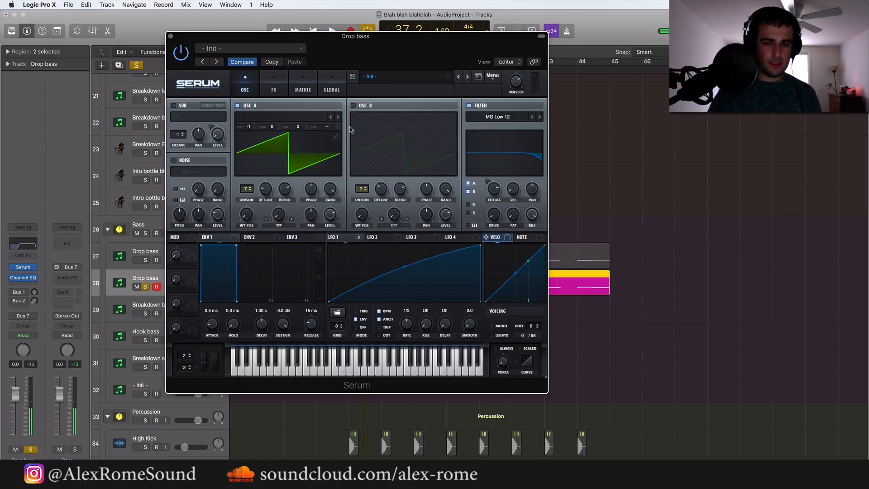
{"action": "left_click_drag", "start_coordinate": [496, 190], "coordinate": [493, 211]}
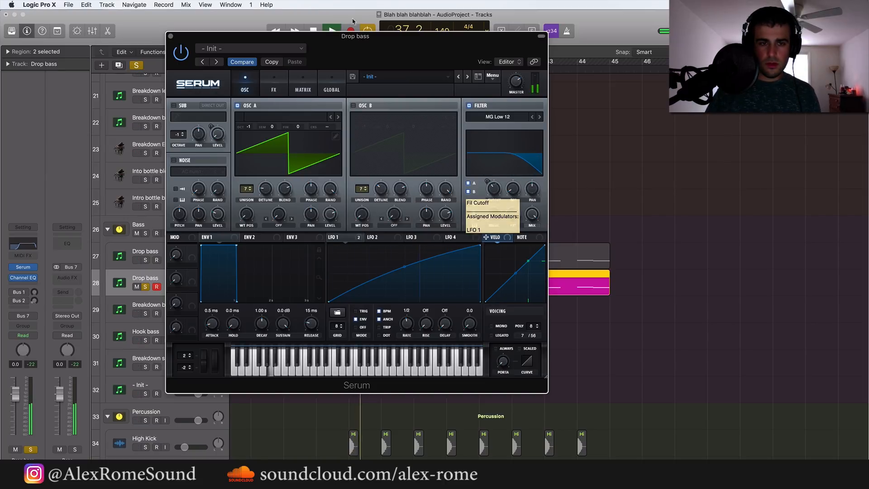
{"action": "key", "text": "space"}
{"action": "left_click", "coordinate": [171, 36]}
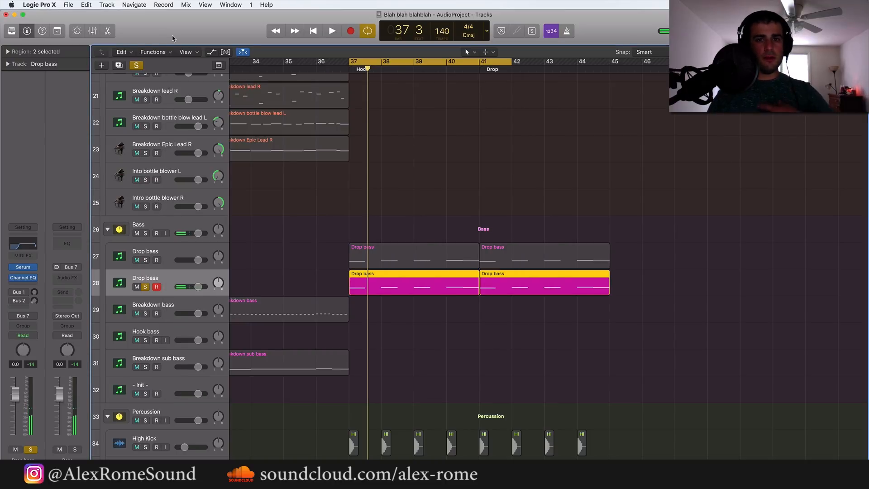
Unsolo the second Drop bass track and rename the original Drop bass track above it as sub
{"action": "left_click", "coordinate": [145, 287]}
{"action": "double_click", "coordinate": [158, 250]}
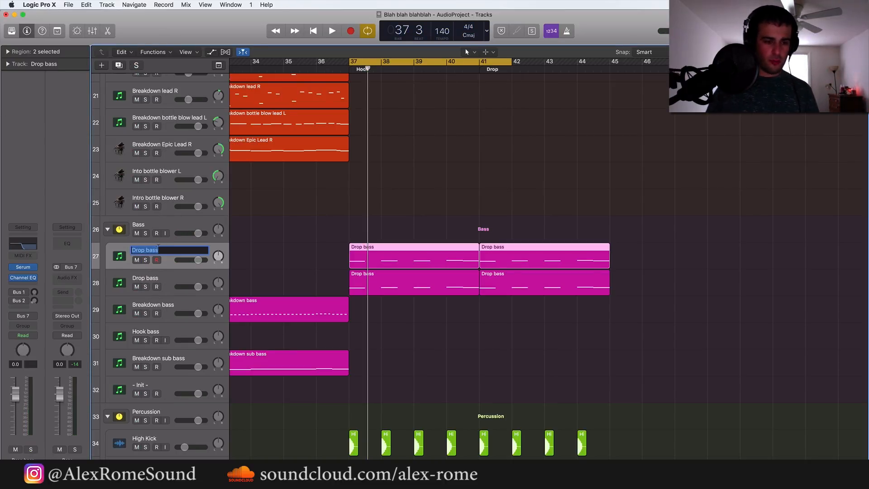
{"action": "type", "text": "sub"}
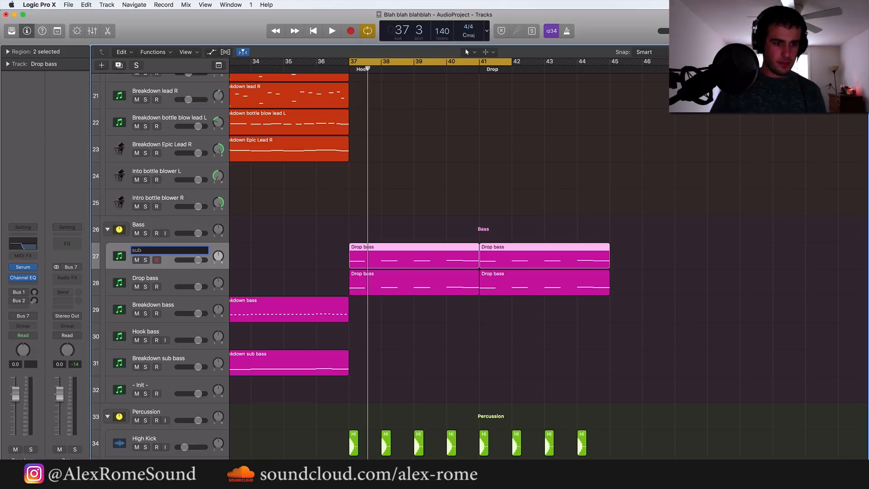
{"action": "key", "text": "Return"}
Play the full drop briefly from bar 37 with both bass layers, and look over the lead, bass and percussion tracks
{"action": "left_click", "coordinate": [167, 279]}
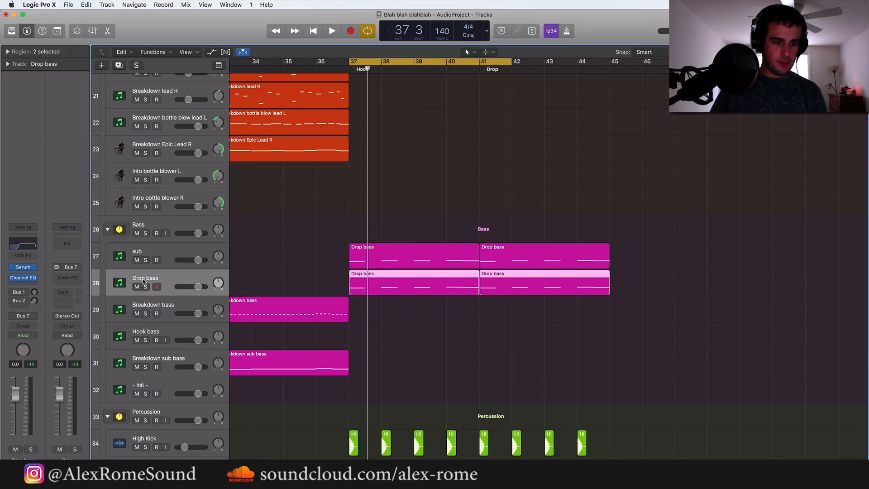
{"action": "key", "text": "space"}
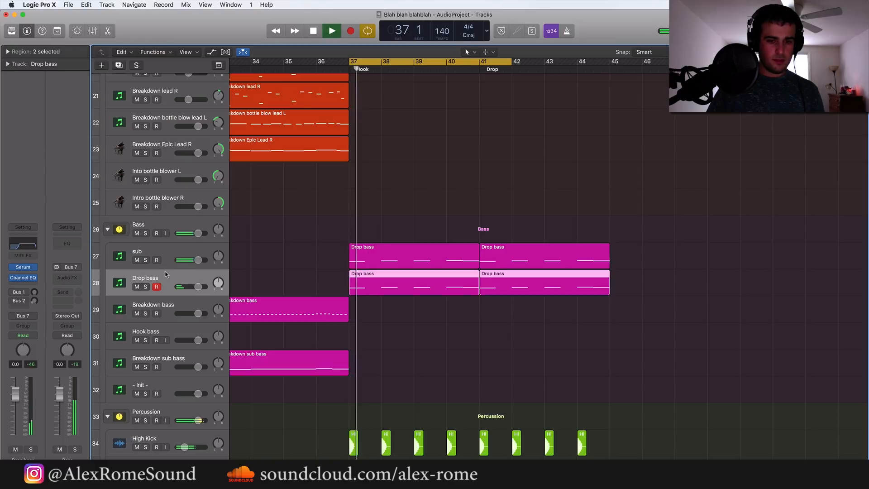
{"action": "key", "text": "space"}
{"action": "scroll", "coordinate": [351, 328], "scroll_direction": "down", "scroll_amount": 5}
{"action": "scroll", "coordinate": [351, 326], "scroll_direction": "up", "scroll_amount": 5}
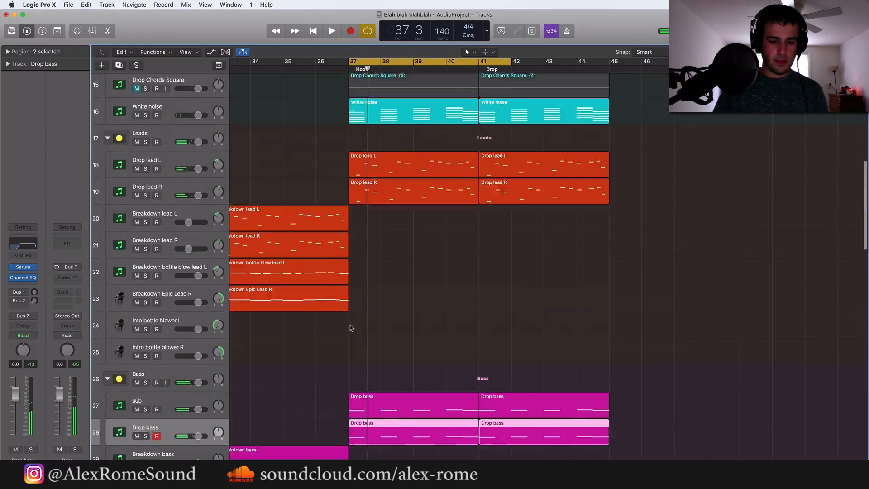
{"action": "scroll", "coordinate": [352, 324], "scroll_direction": "down", "scroll_amount": 10}
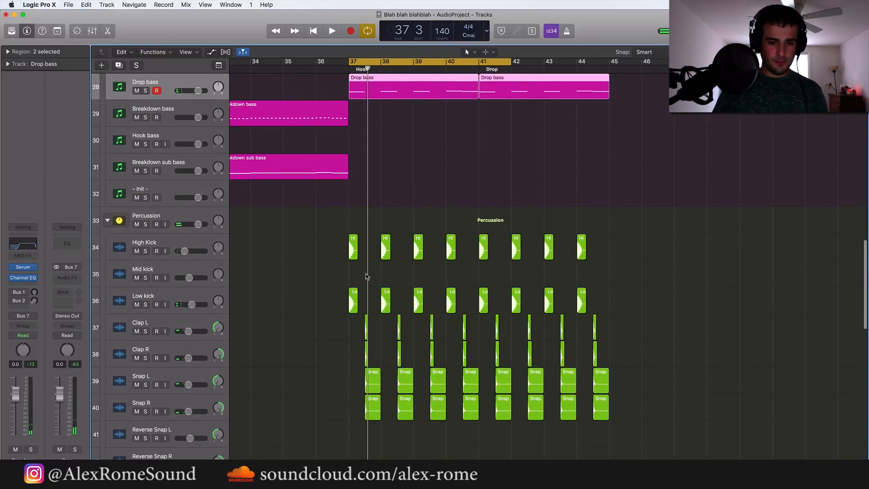
{"action": "scroll", "coordinate": [367, 277], "scroll_direction": "up", "scroll_amount": 5}
Solo the Low kick track and play it from bar 37
{"action": "left_click", "coordinate": [155, 297]}
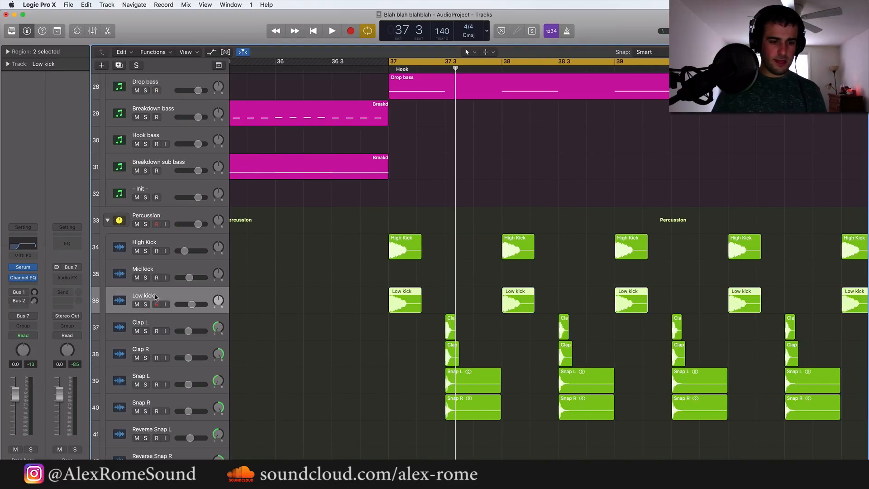
{"action": "key", "text": "s"}
{"action": "key", "text": "space"}
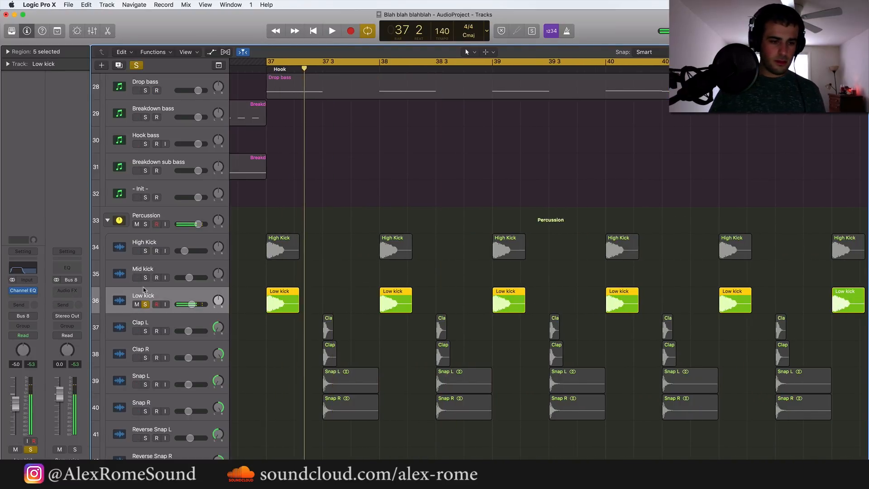
Audition the High Kick together with the Low kick and on its own, and clear both solos
{"action": "left_click", "coordinate": [145, 251]}
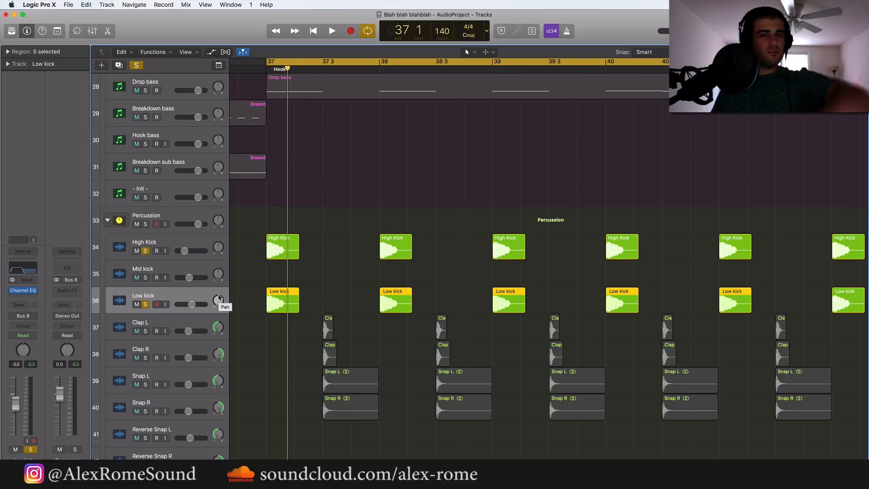
{"action": "left_click", "coordinate": [146, 304]}
{"action": "left_click", "coordinate": [147, 246]}
{"action": "key", "text": "super+Left"}
{"action": "key", "text": "super+Left"}
{"action": "key", "text": "super+Left"}
{"action": "key", "text": "super+Left"}
{"action": "key", "text": "super+Left"}
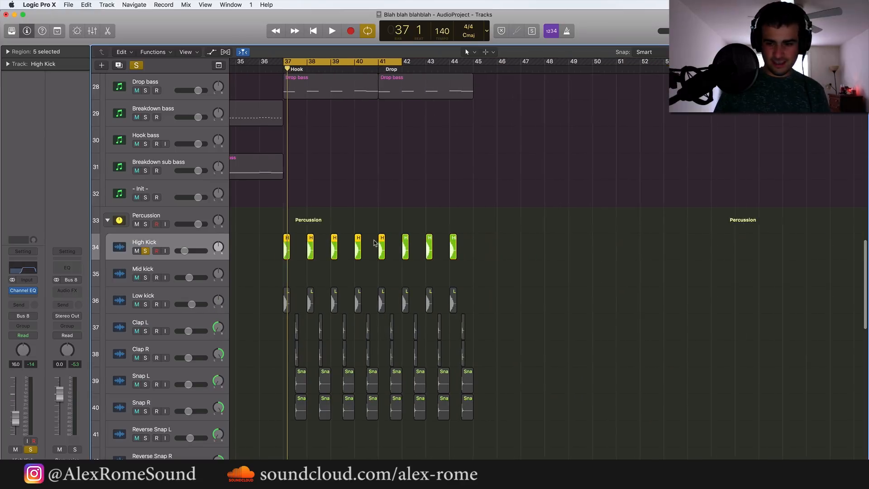
{"action": "left_click", "coordinate": [146, 251]}
Delete the empty Mid kick track from the Percussion stack
{"action": "right_click", "coordinate": [428, 203]}
{"action": "left_click", "coordinate": [416, 206]}
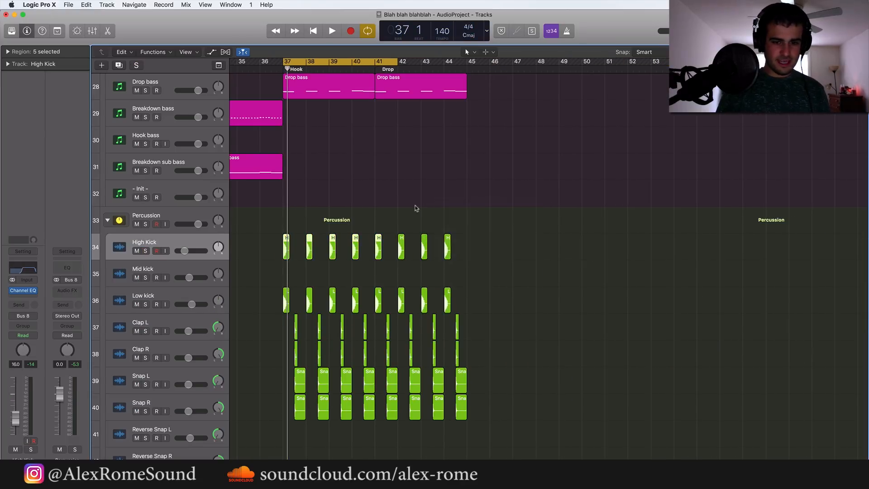
{"action": "scroll", "coordinate": [397, 214], "scroll_direction": "down", "scroll_amount": 10}
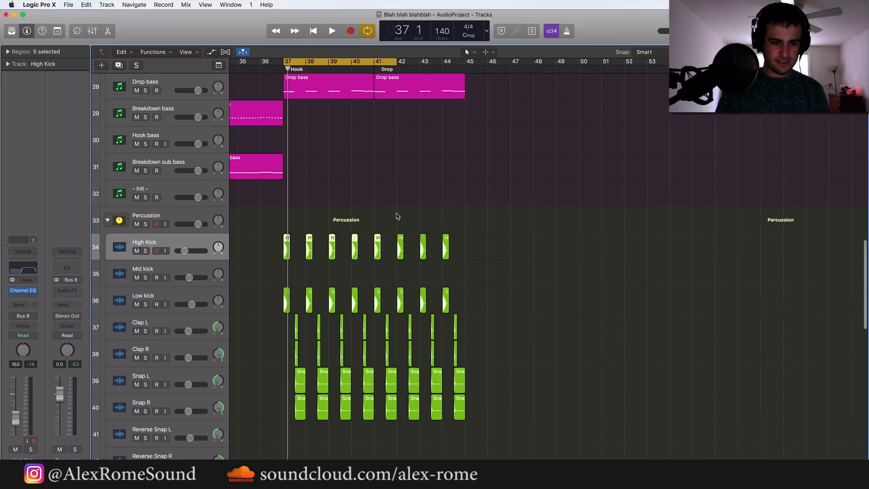
{"action": "left_click", "coordinate": [177, 266]}
{"action": "key", "text": "super+BackSpace"}
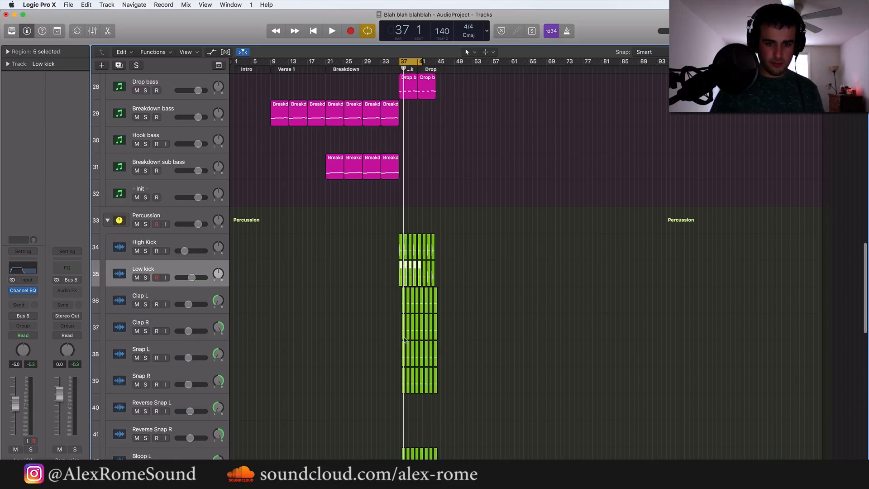
{"action": "scroll", "coordinate": [404, 337], "scroll_direction": "up", "scroll_amount": 5}
{"action": "scroll", "coordinate": [403, 337], "scroll_direction": "up", "scroll_amount": 5}
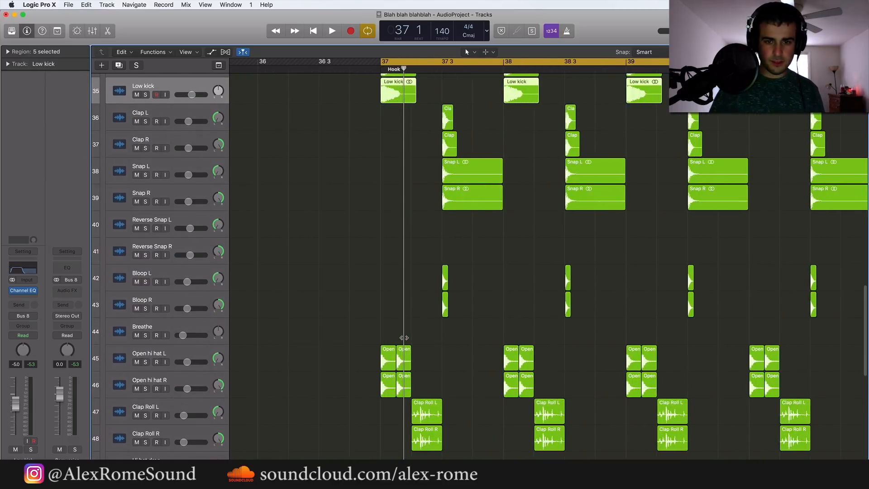
{"action": "scroll", "coordinate": [403, 337], "scroll_direction": "down", "scroll_amount": 3}
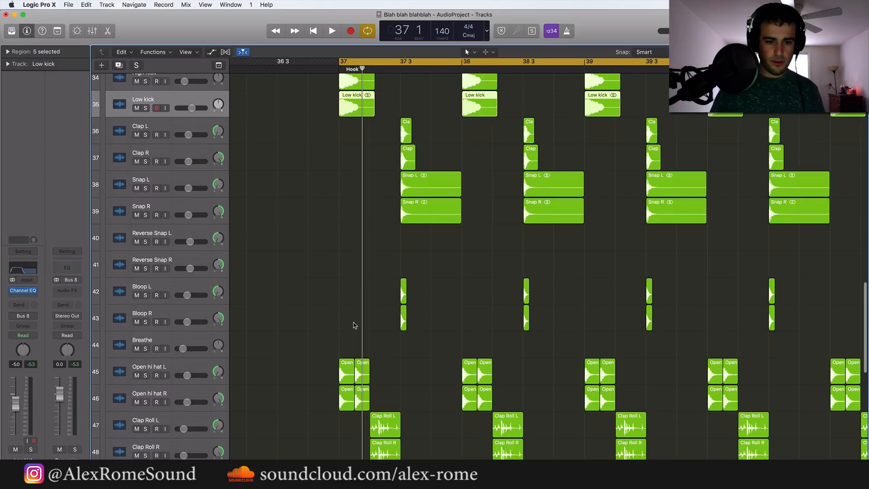
{"action": "scroll", "coordinate": [354, 325], "scroll_direction": "up", "scroll_amount": 4}
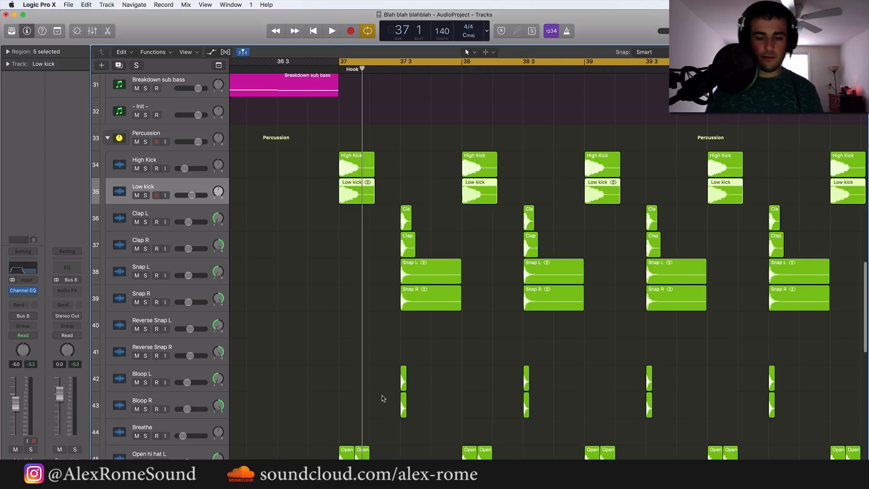
Move the High Kick and Low kick tracks out of the Percussion stack and place them directly above it
{"action": "key", "text": "super+Left"}
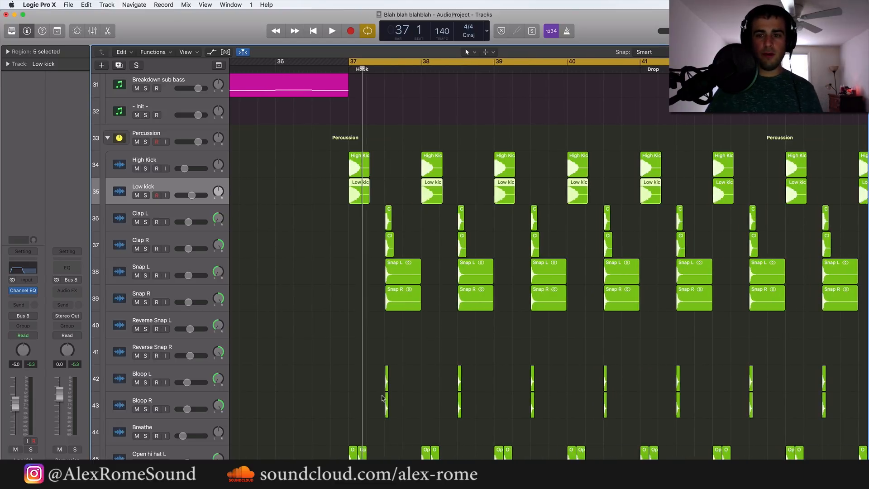
{"action": "left_click", "coordinate": [584, 294]}
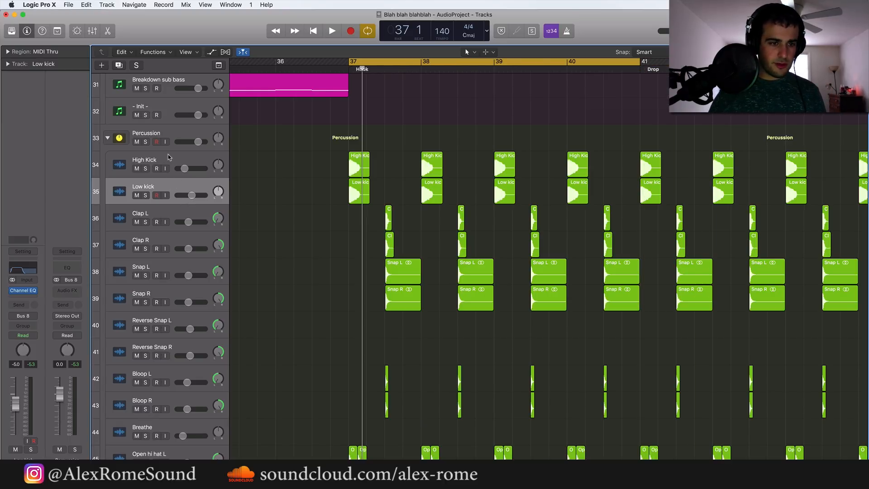
{"action": "left_click_drag", "start_coordinate": [168, 160], "coordinate": [165, 136]}
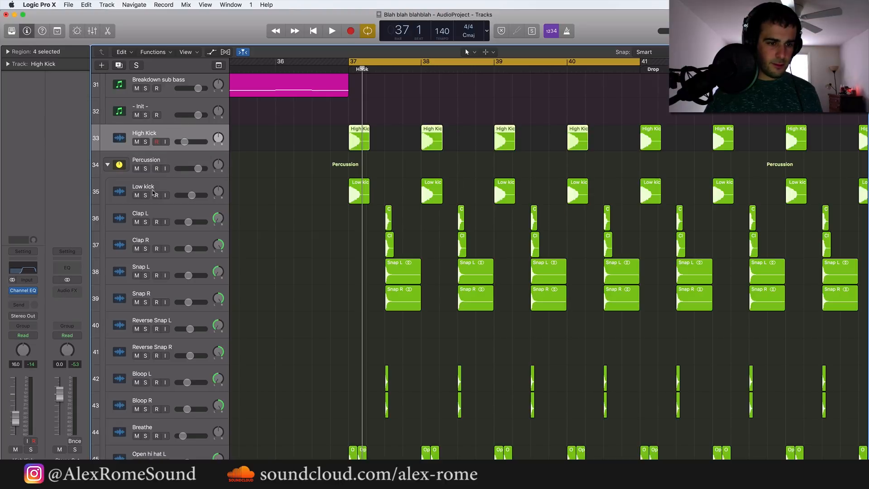
{"action": "left_click_drag", "start_coordinate": [153, 193], "coordinate": [161, 136]}
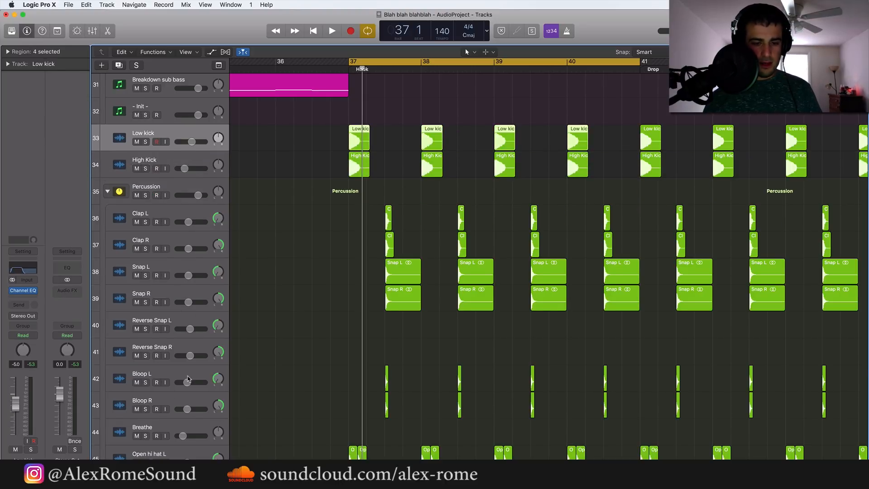
Group the Low kick and High Kick tracks into their own summing track stack
{"action": "scroll", "coordinate": [187, 379], "scroll_direction": "down", "scroll_amount": 4}
{"action": "scroll", "coordinate": [188, 378], "scroll_direction": "up", "scroll_amount": 8}
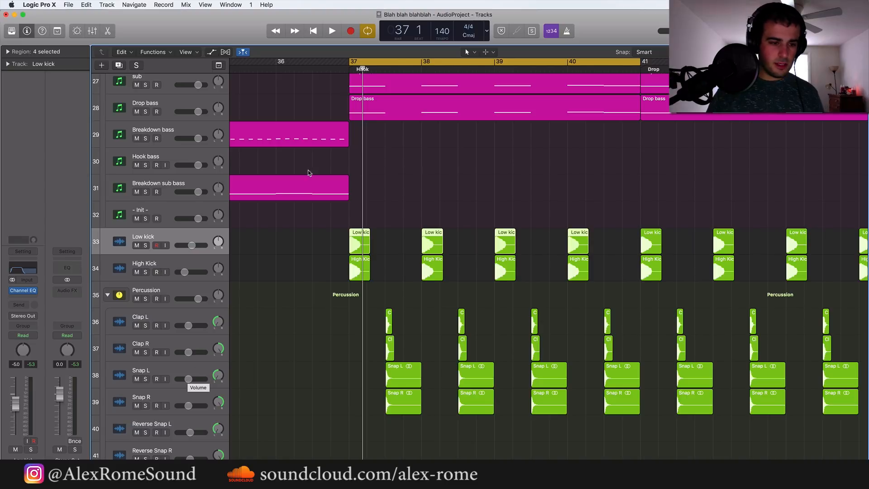
{"action": "left_click", "coordinate": [156, 262], "text": "shift"}
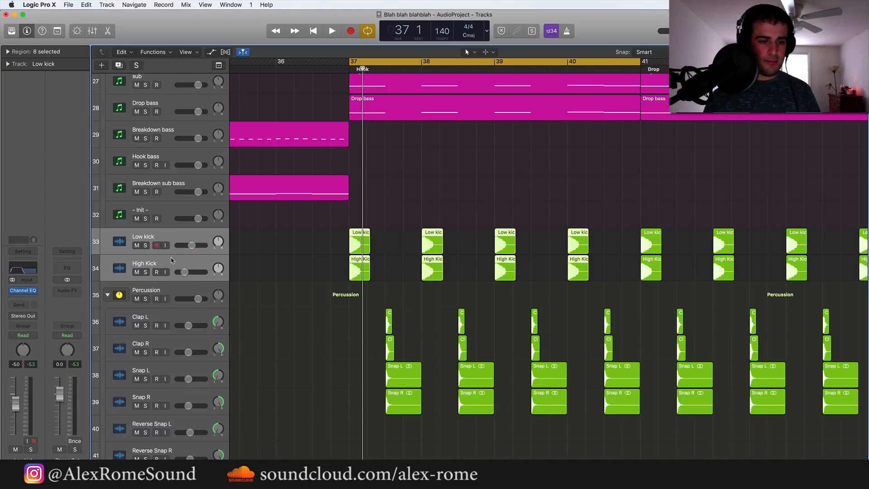
{"action": "right_click", "coordinate": [172, 260]}
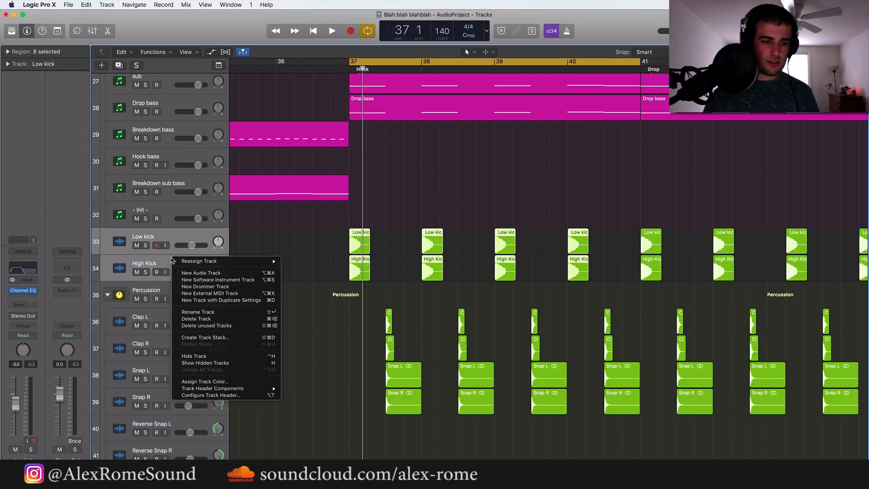
{"action": "left_click", "coordinate": [209, 337]}
{"action": "left_click", "coordinate": [500, 82]}
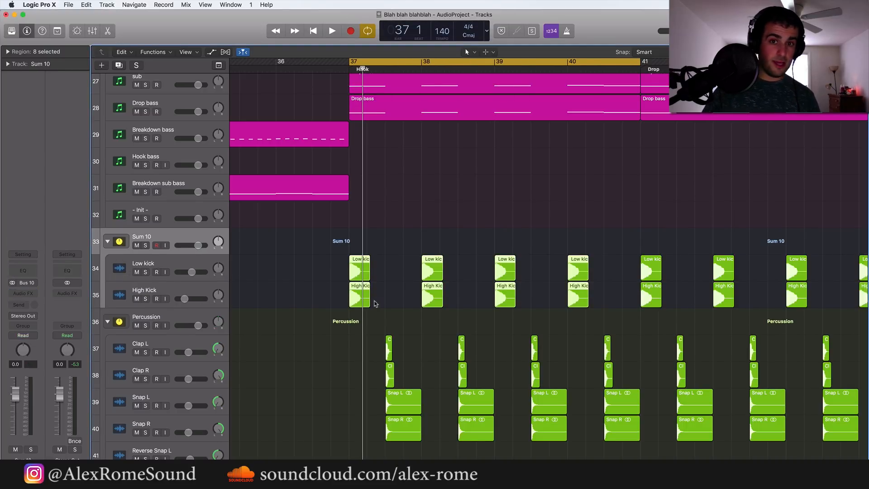
Solo the Percussion stack, look over its hi-hat, clap roll, clap and snap regions, and play it from bar 37
{"action": "scroll", "coordinate": [286, 385], "scroll_direction": "down", "scroll_amount": 5}
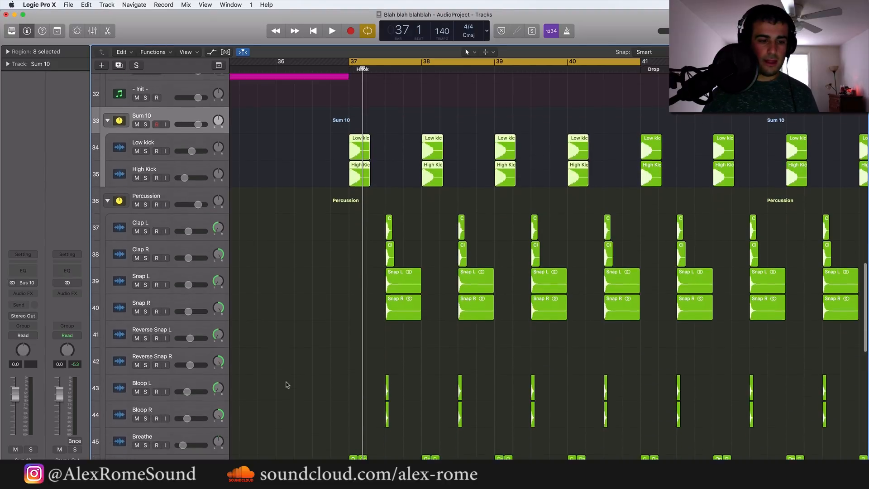
{"action": "left_click", "coordinate": [153, 201]}
{"action": "left_click", "coordinate": [145, 200]}
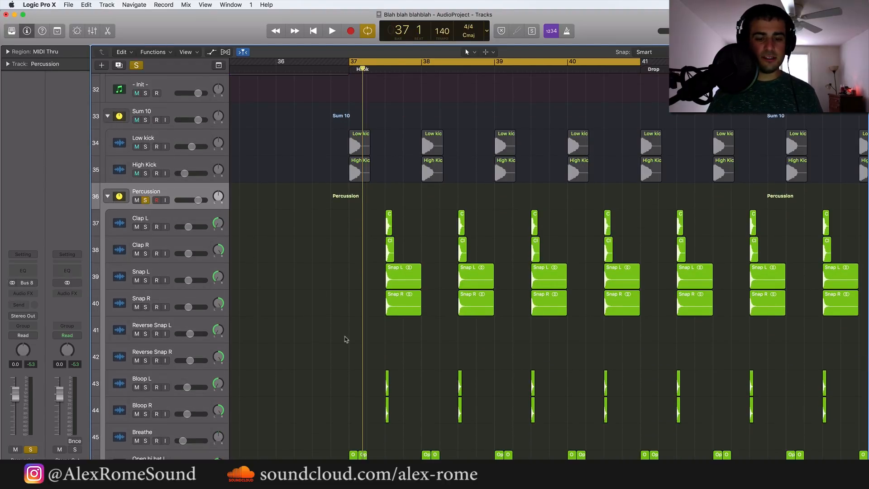
{"action": "scroll", "coordinate": [346, 358], "scroll_direction": "down", "scroll_amount": 8}
{"action": "left_click_drag", "start_coordinate": [321, 217], "coordinate": [367, 267]}
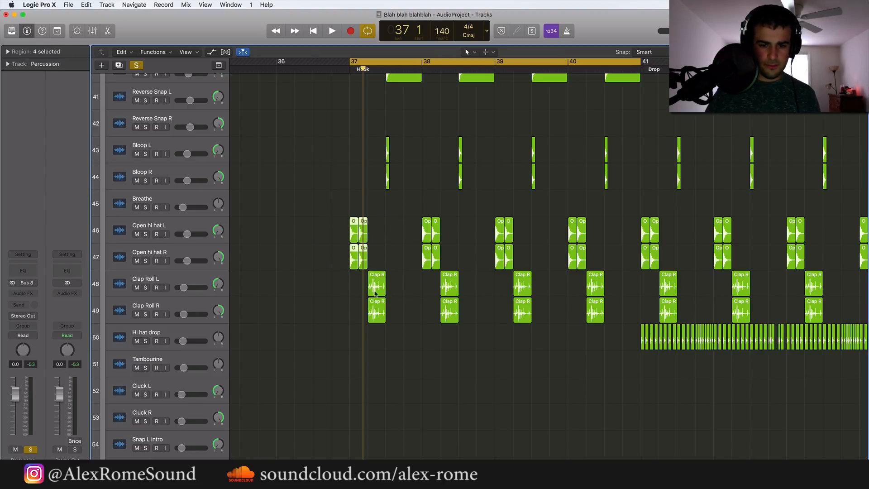
{"action": "left_click_drag", "start_coordinate": [335, 277], "coordinate": [650, 314]}
{"action": "scroll", "coordinate": [562, 311], "scroll_direction": "up", "scroll_amount": 7}
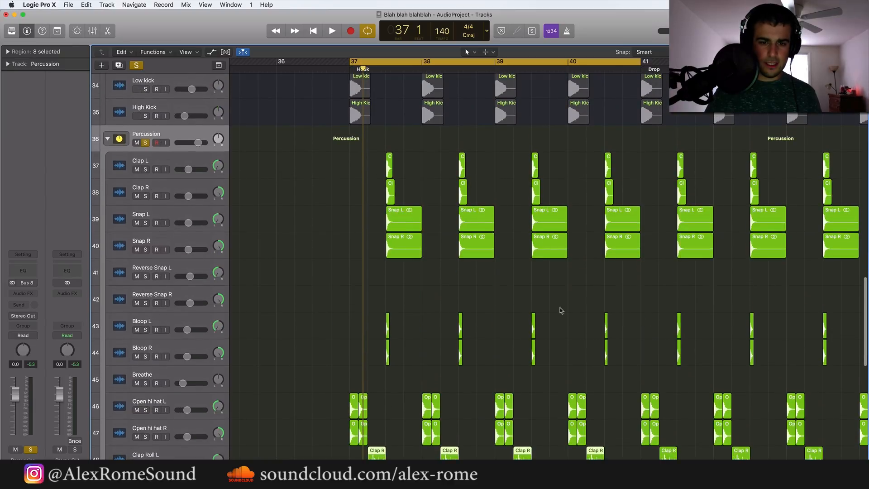
{"action": "left_click_drag", "start_coordinate": [360, 161], "coordinate": [577, 300]}
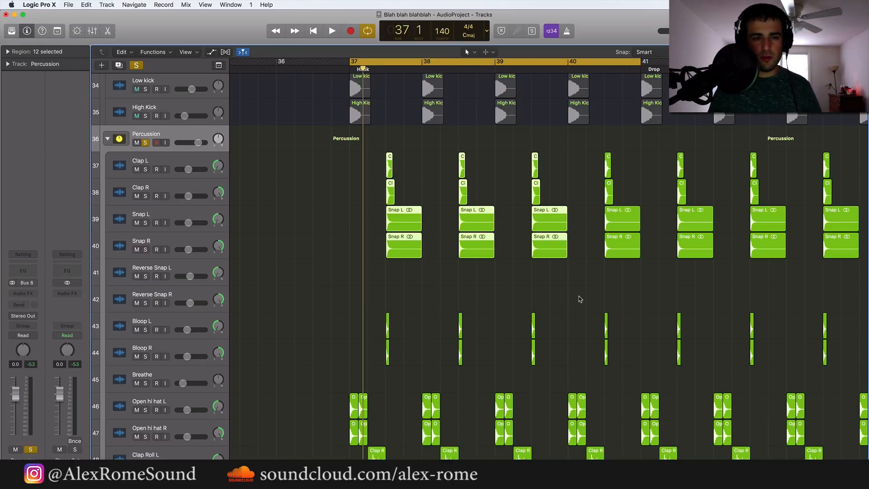
{"action": "key", "text": "space"}
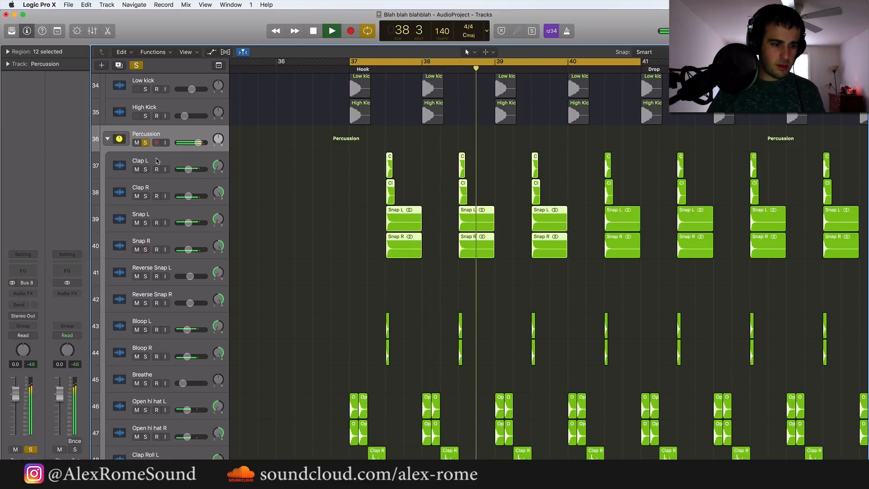
{"action": "key", "text": "space"}
Add a send to Bus 24 on the Percussion stack and insert a Space Designer reverb on the new aux channel
{"action": "left_click", "coordinate": [25, 306]}
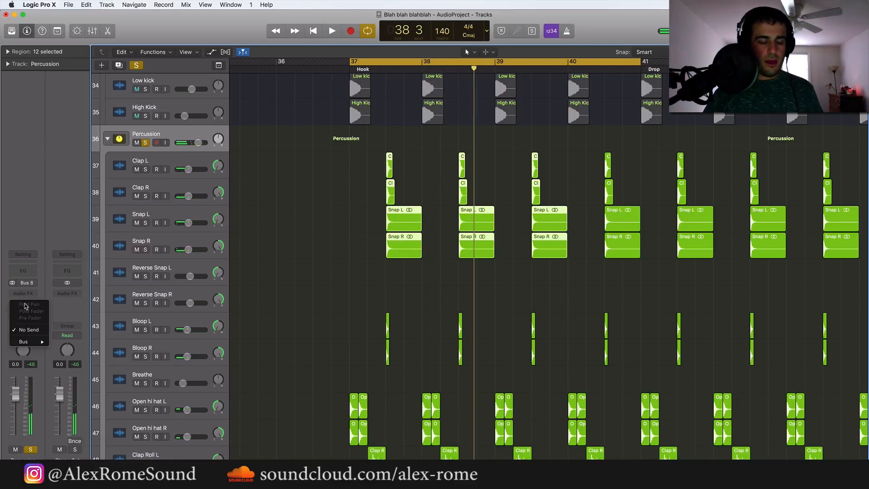
{"action": "mouse_move", "coordinate": [35, 342]}
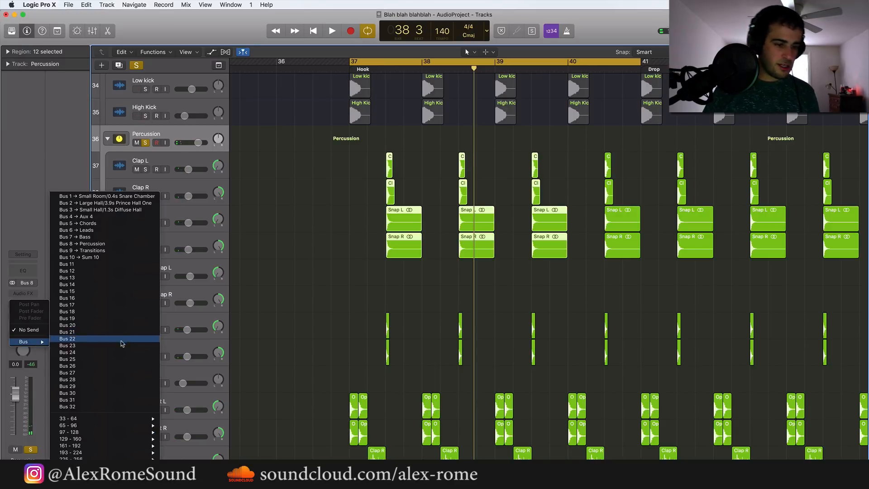
{"action": "left_click", "coordinate": [121, 352]}
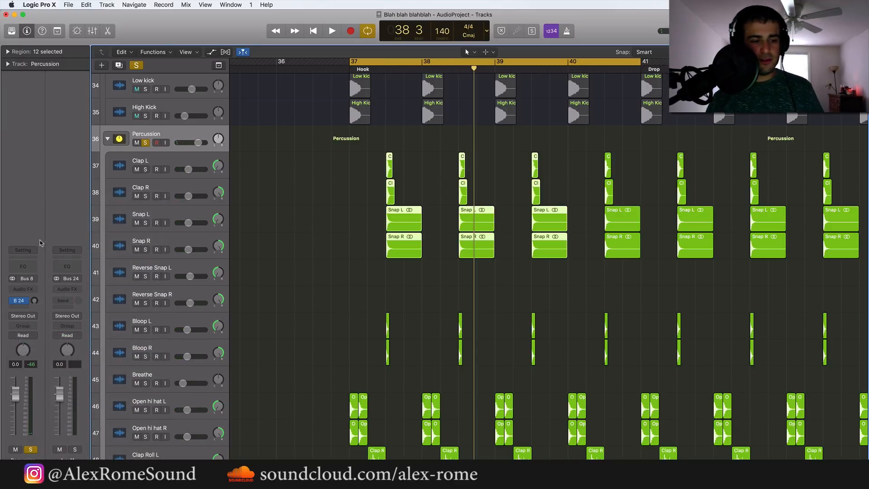
{"action": "left_click", "coordinate": [70, 289]}
{"action": "mouse_move", "coordinate": [75, 413]}
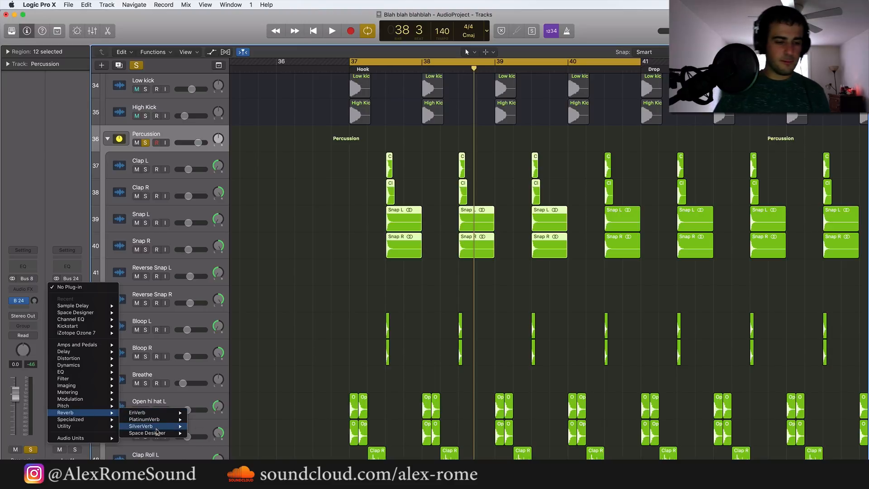
{"action": "mouse_move", "coordinate": [156, 433]}
{"action": "left_click", "coordinate": [206, 432]}
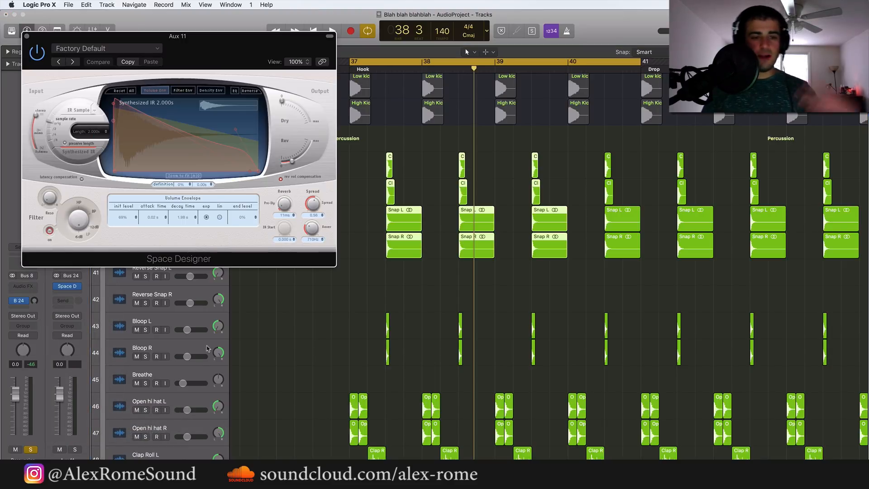
Load the 1.6s Small Hall preset from the medium-space halls in Space Designer
{"action": "left_click", "coordinate": [156, 49]}
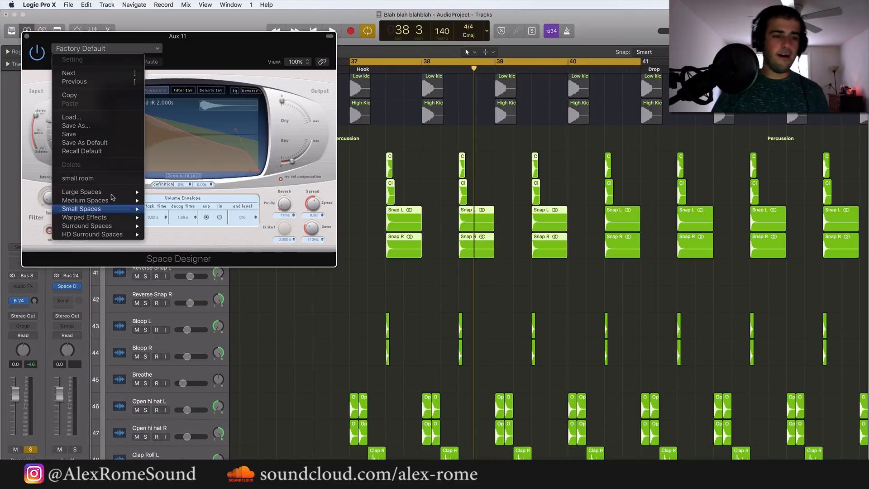
{"action": "mouse_move", "coordinate": [105, 204]}
{"action": "mouse_move", "coordinate": [182, 211]}
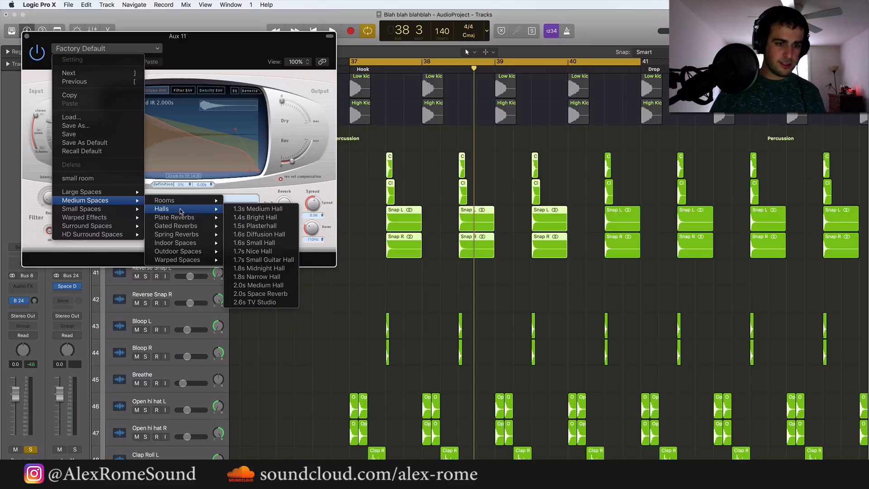
{"action": "left_click", "coordinate": [270, 243]}
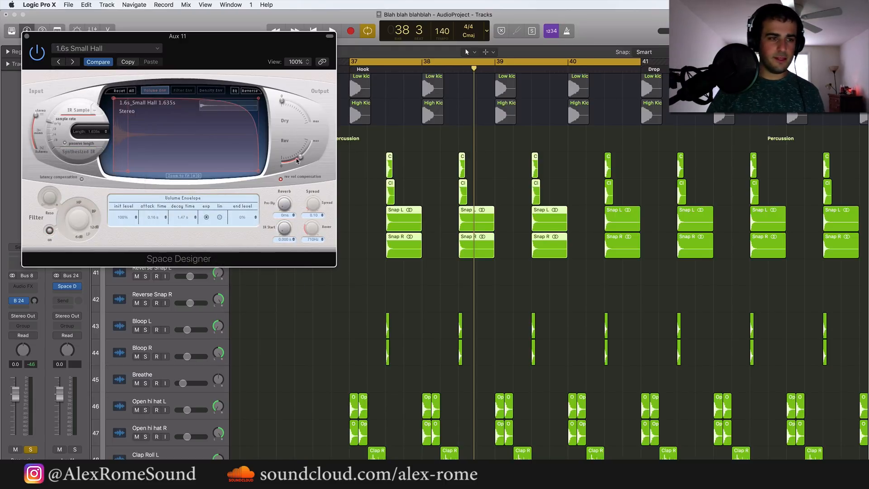
Raise the Percussion stack's Bus 24 send to about -11.6 dB during playback, and close the reverb window
{"action": "left_click", "coordinate": [34, 302]}
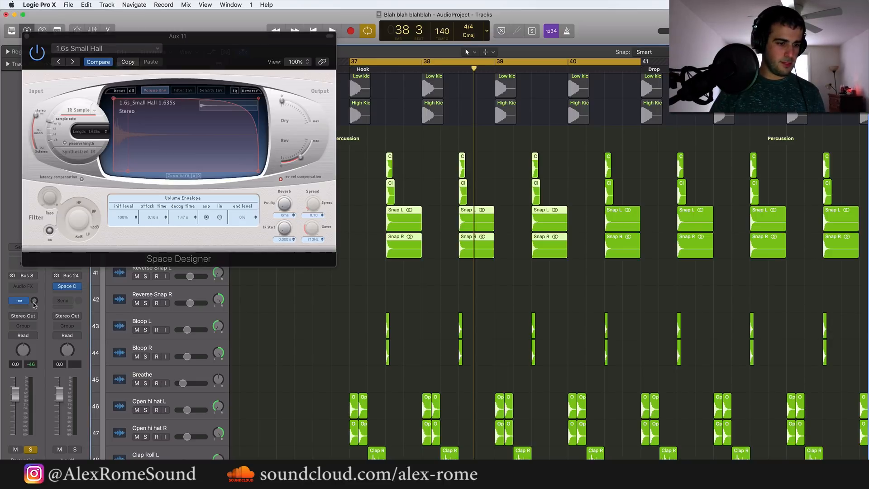
{"action": "key", "text": "space"}
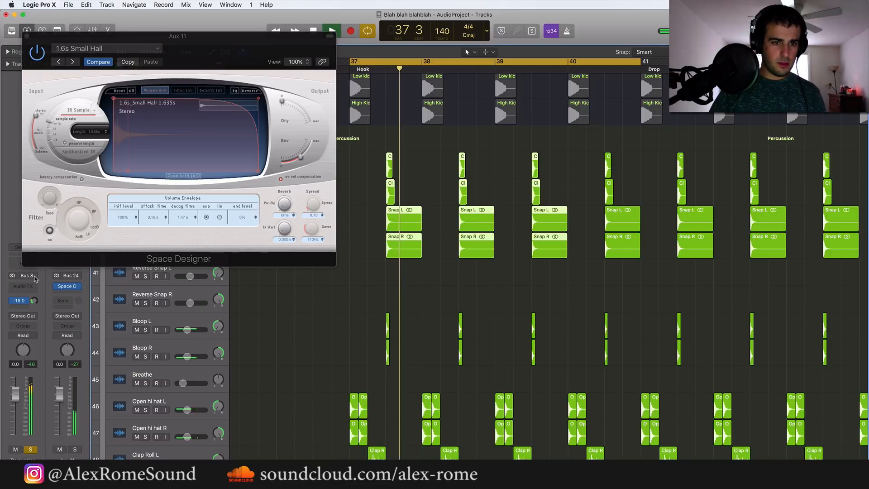
{"action": "left_click_drag", "start_coordinate": [34, 302], "coordinate": [39, 299]}
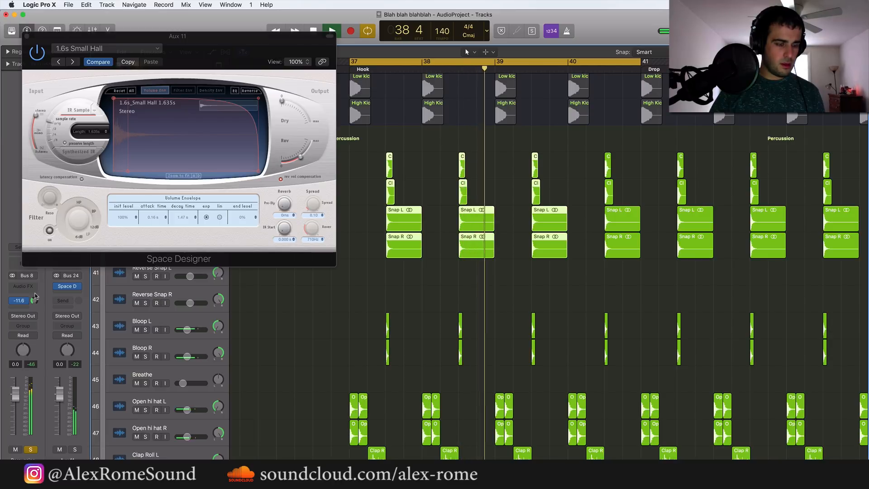
{"action": "key", "text": "space"}
{"action": "left_click", "coordinate": [26, 37]}
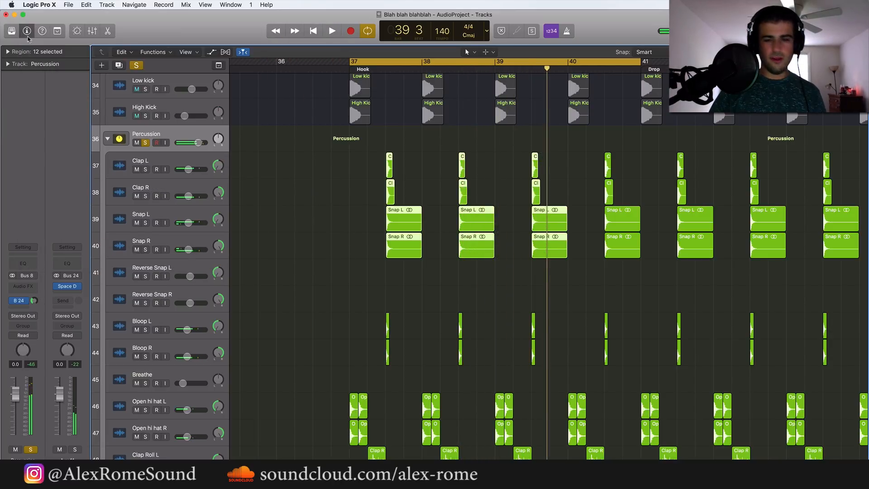
Insert a Compressor on the Percussion stack's channel
{"action": "left_click", "coordinate": [38, 286]}
{"action": "mouse_move", "coordinate": [41, 362]}
{"action": "mouse_move", "coordinate": [117, 364]}
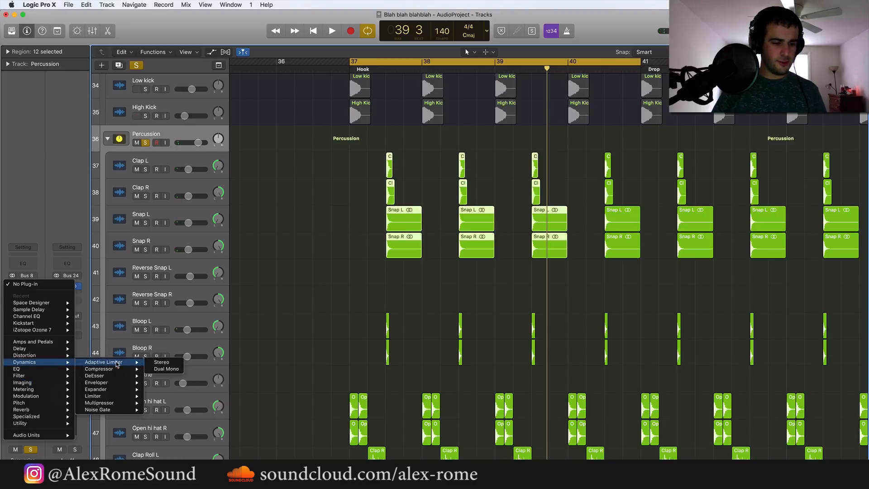
{"action": "left_click", "coordinate": [162, 369]}
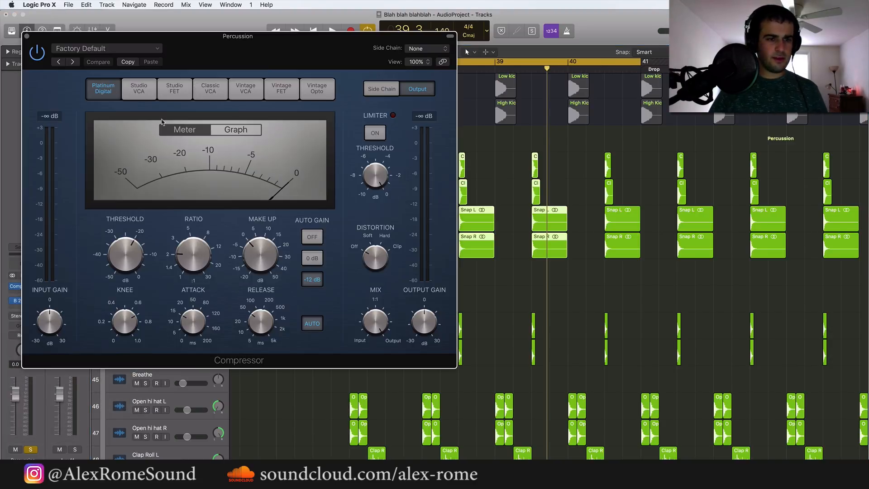
Play the percussion through the compressor with its graph and meter displays, and close the plug-in window
{"action": "left_click", "coordinate": [247, 131]}
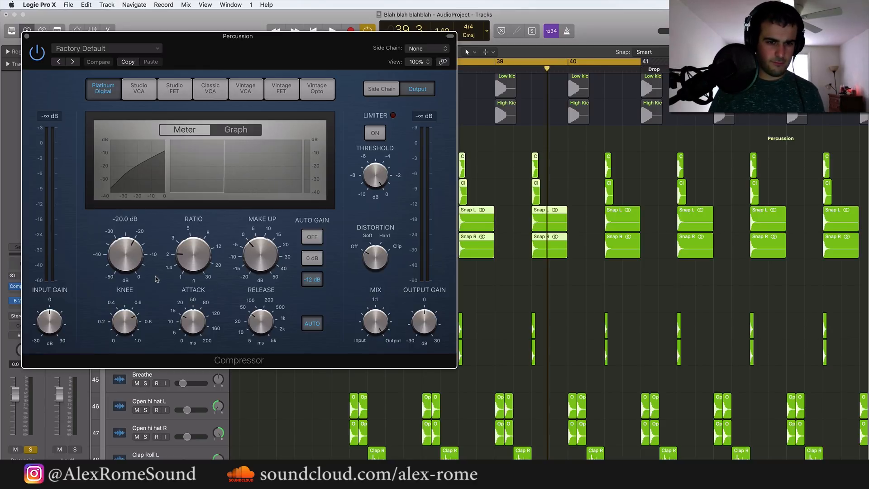
{"action": "key", "text": "space"}
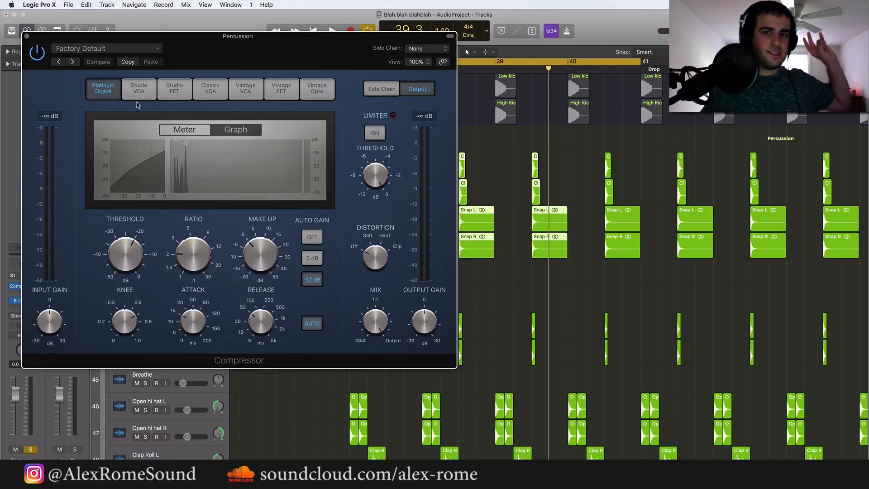
{"action": "left_click", "coordinate": [179, 131]}
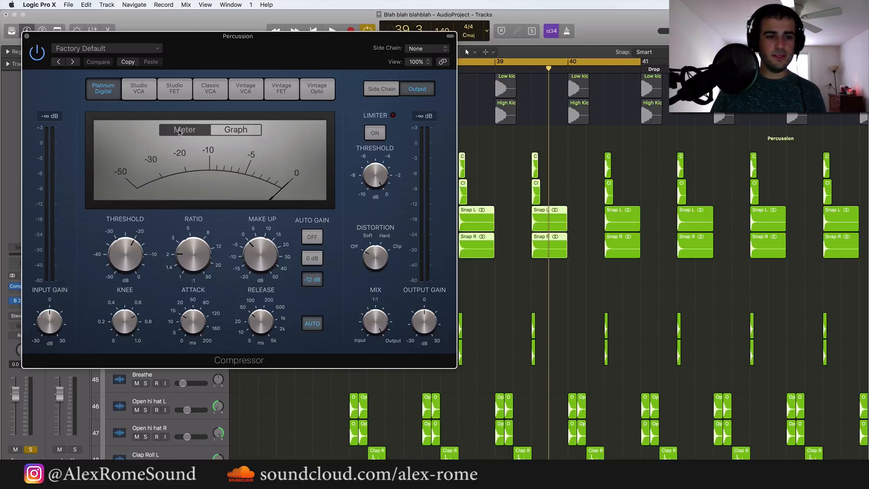
{"action": "key", "text": "space"}
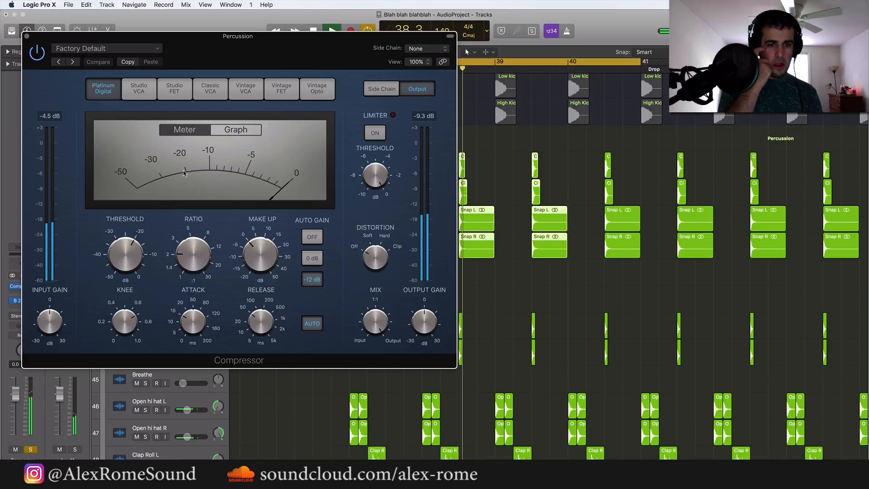
{"action": "key", "text": "space"}
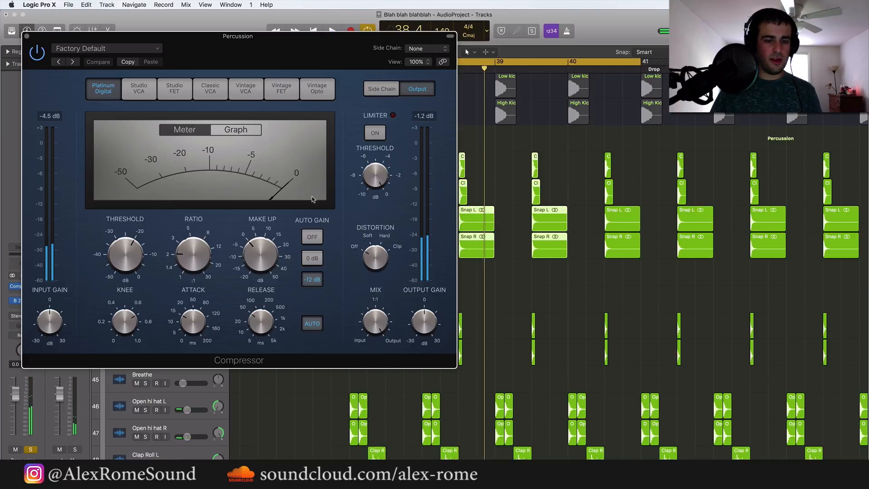
{"action": "left_click", "coordinate": [26, 36]}
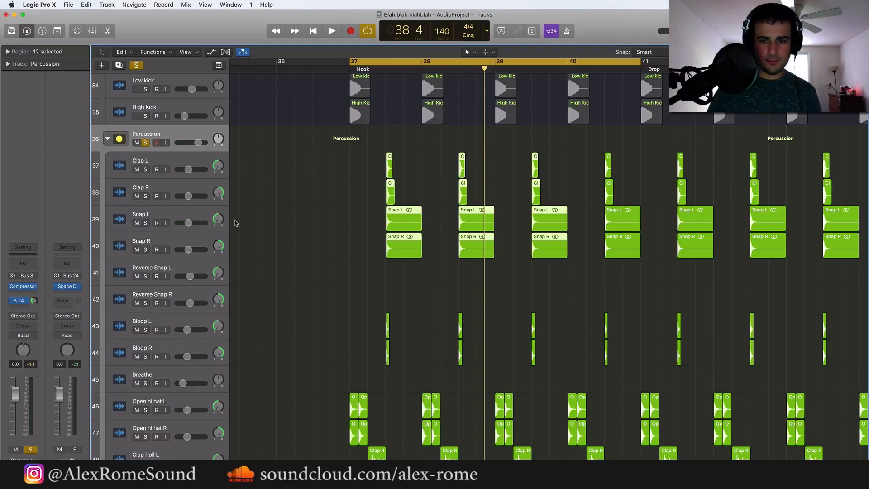
{"action": "key", "text": "super+Left"}
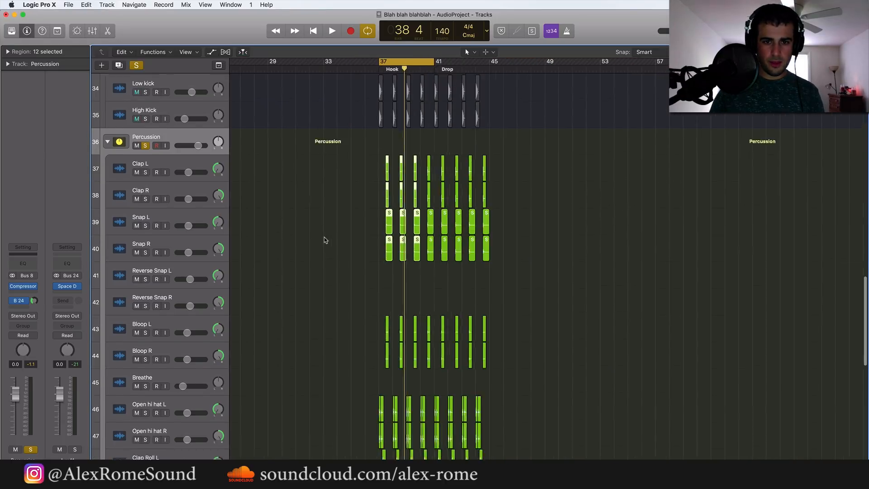
Look over the Percussion stack's tracks across the hook and drop, down to the clap and snap hits from bar 37
{"action": "scroll", "coordinate": [324, 240], "scroll_direction": "down", "scroll_amount": 10}
{"action": "key", "text": "super+Right"}
{"action": "scroll", "coordinate": [324, 240], "scroll_direction": "down", "scroll_amount": 6}
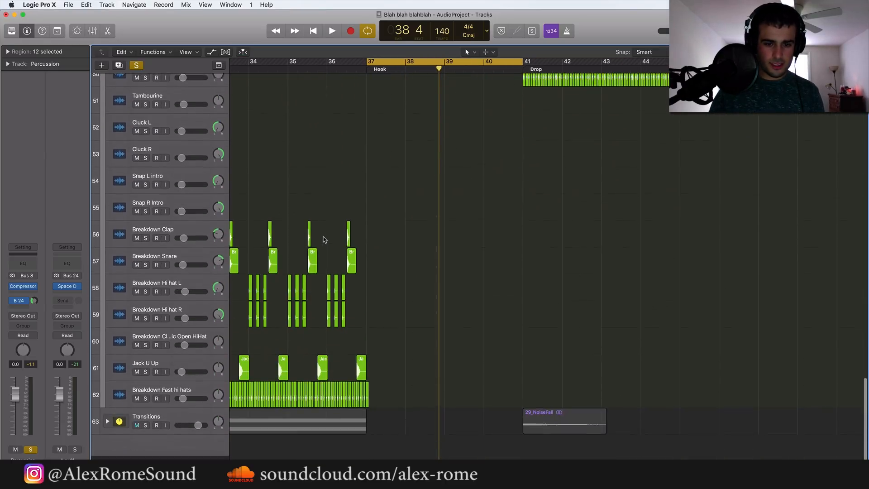
{"action": "scroll", "coordinate": [324, 240], "scroll_direction": "up", "scroll_amount": 12}
{"action": "key", "text": "super+Right"}
{"action": "key", "text": "super+Right"}
{"action": "key", "text": "super+Right"}
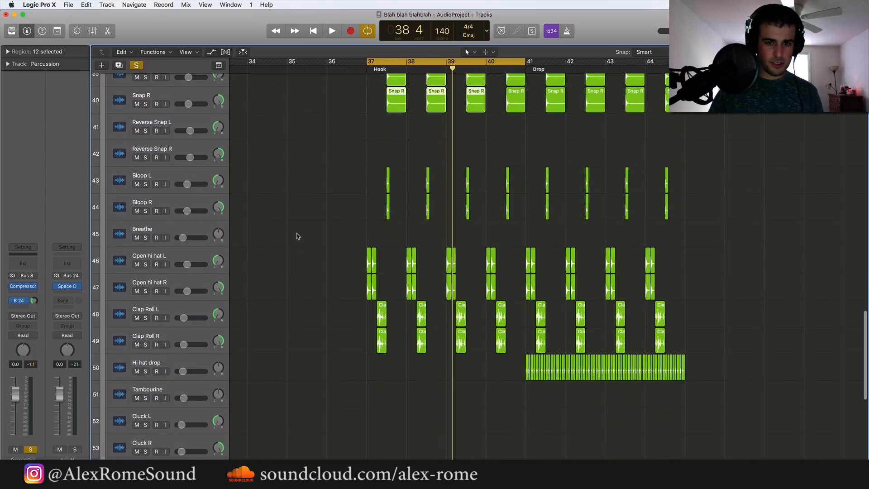
{"action": "scroll", "coordinate": [297, 233], "scroll_direction": "up", "scroll_amount": 5}
{"action": "left_click_drag", "start_coordinate": [352, 112], "coordinate": [395, 132]}
{"action": "key", "text": "super+Right"}
{"action": "key", "text": "super+Right"}
{"action": "left_click", "coordinate": [381, 240]}
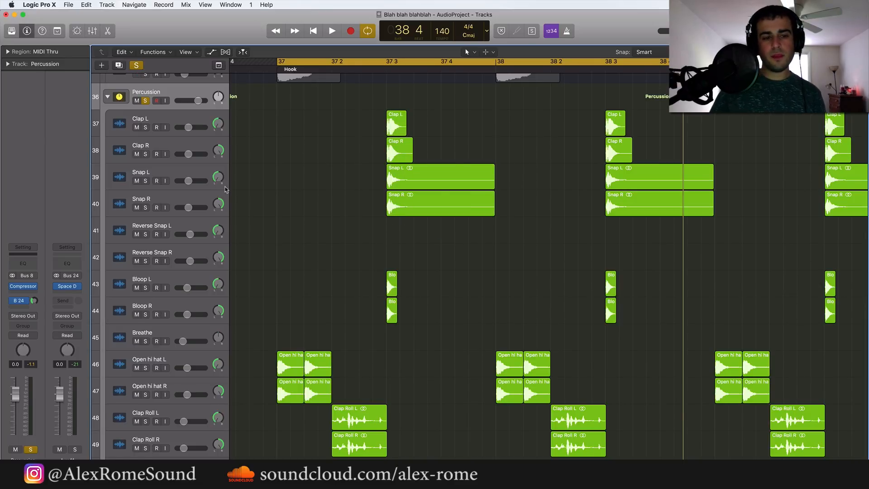
Try moving the Clap R track's pan to the centre, and pan it back to the right
{"action": "left_click_drag", "start_coordinate": [218, 208], "coordinate": [217, 222]}
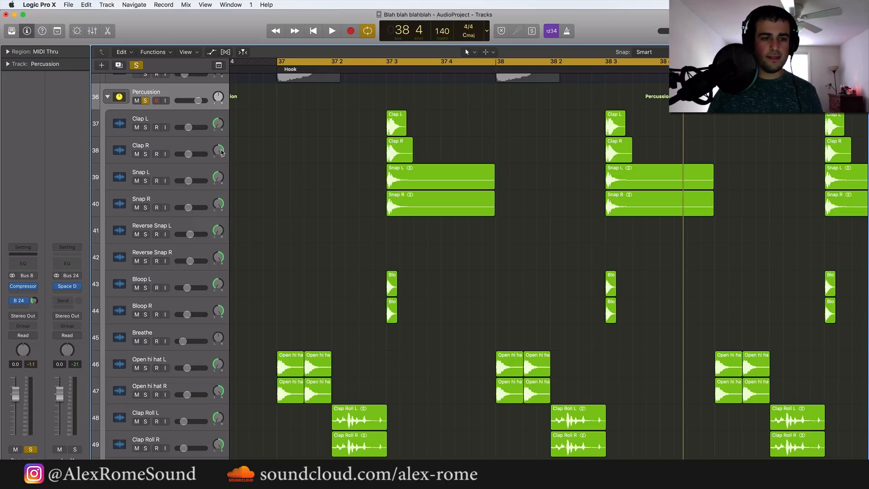
{"action": "left_click_drag", "start_coordinate": [219, 151], "coordinate": [219, 149]}
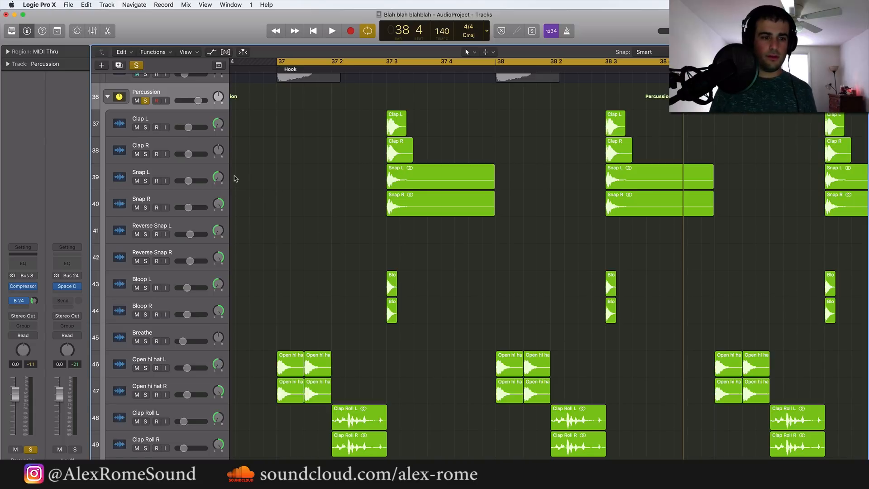
{"action": "left_click_drag", "start_coordinate": [217, 148], "coordinate": [216, 157]}
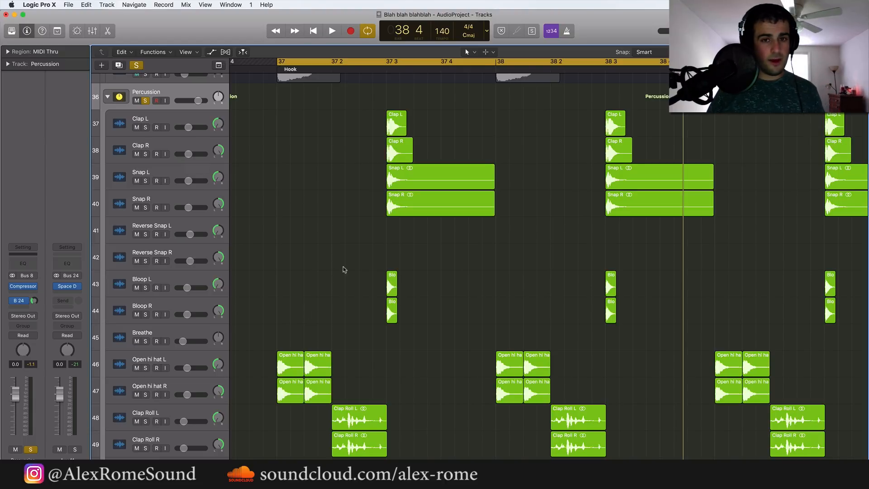
{"action": "left_click_drag", "start_coordinate": [467, 262], "coordinate": [392, 120]}
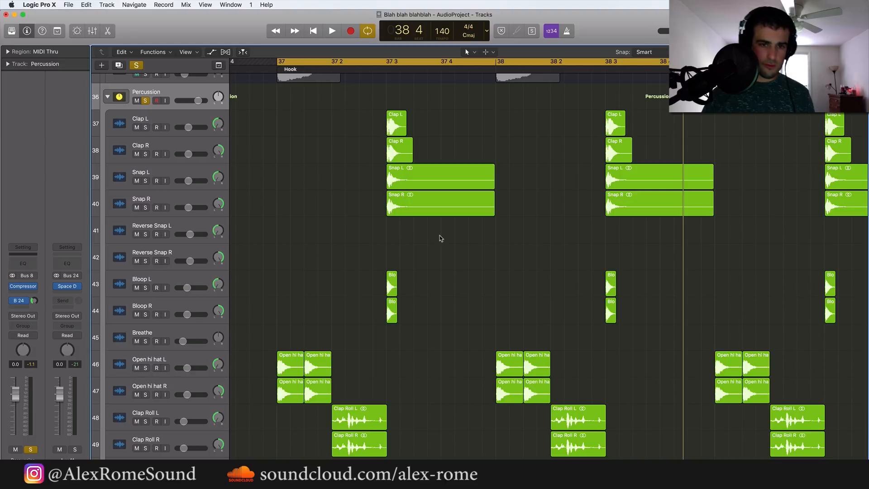
Extend the cycle range so it runs from bar 37 to bar 45
{"action": "key", "text": "super+Left"}
{"action": "key", "text": "super+Left"}
{"action": "key", "text": "super+Left"}
{"action": "key", "text": "super+Left"}
{"action": "key", "text": "super+Left"}
{"action": "scroll", "coordinate": [433, 248], "scroll_direction": "up", "scroll_amount": 2}
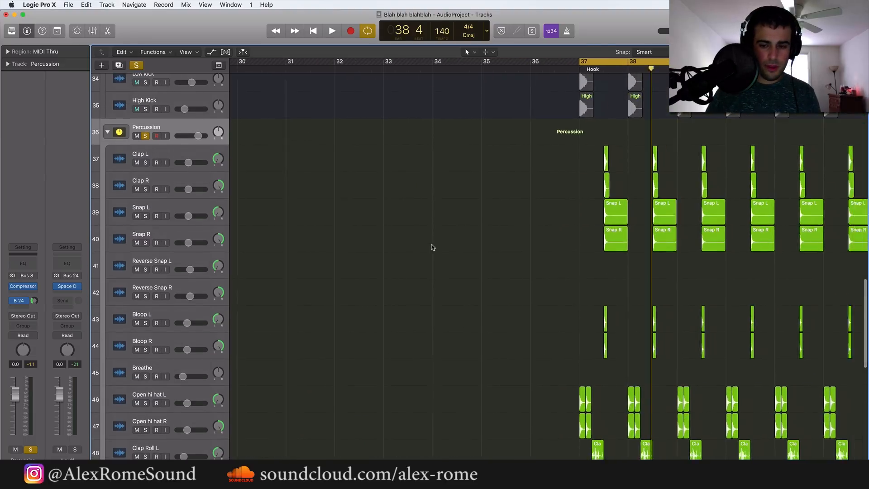
{"action": "scroll", "coordinate": [433, 247], "scroll_direction": "right", "scroll_amount": 8}
{"action": "scroll", "coordinate": [433, 247], "scroll_direction": "left", "scroll_amount": 3}
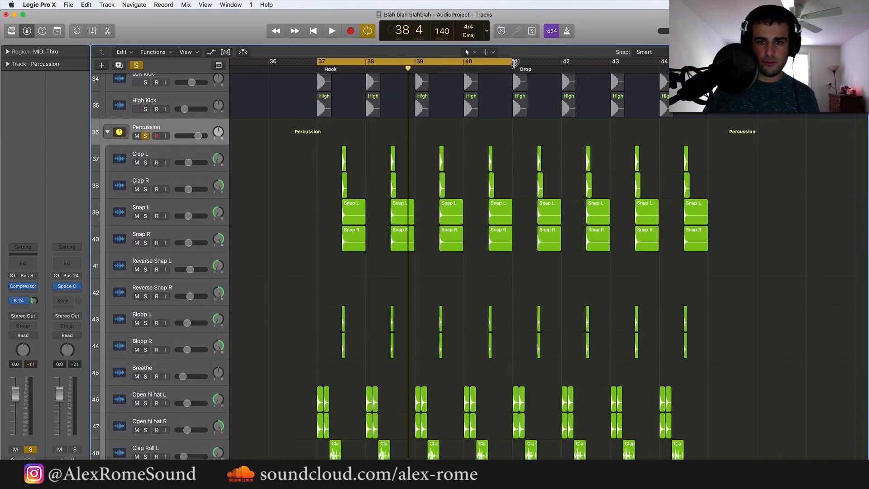
{"action": "left_click_drag", "start_coordinate": [514, 63], "coordinate": [708, 64]}
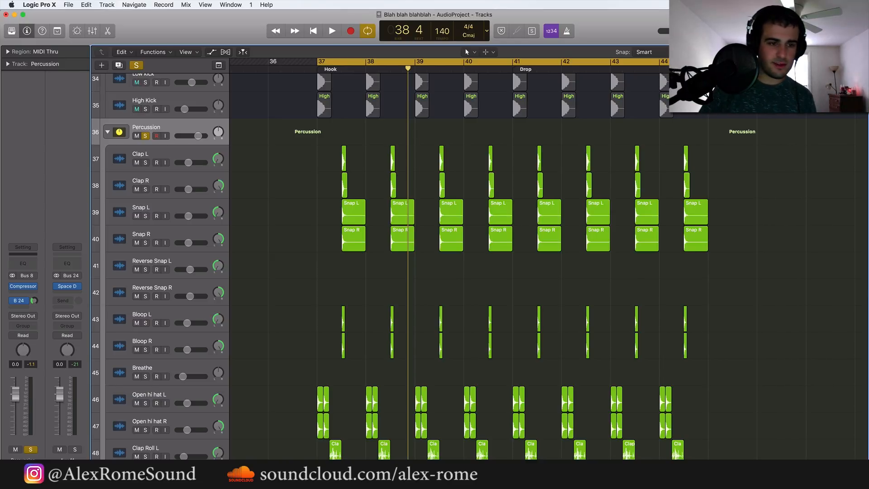
Switch the solo from the Percussion stack to the Sum 10 kick stack, and play the kicks briefly
{"action": "scroll", "coordinate": [641, 269], "scroll_direction": "up", "scroll_amount": 5}
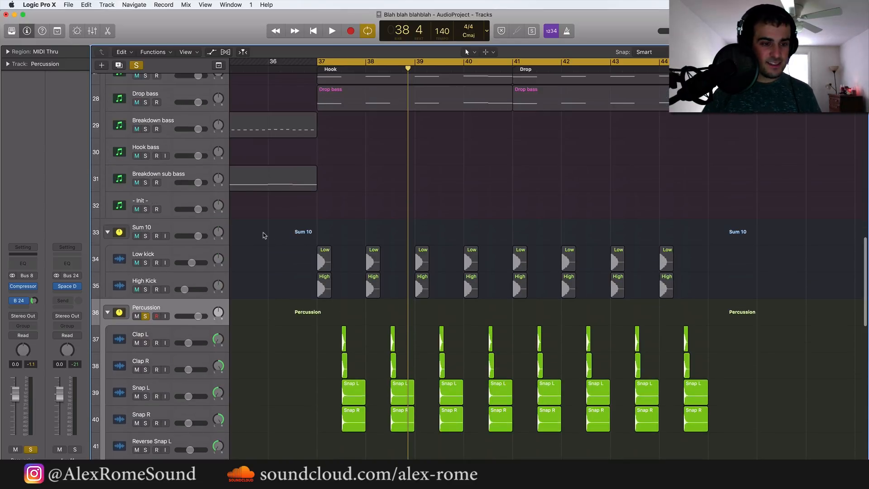
{"action": "left_click", "coordinate": [145, 316]}
{"action": "key", "text": "space"}
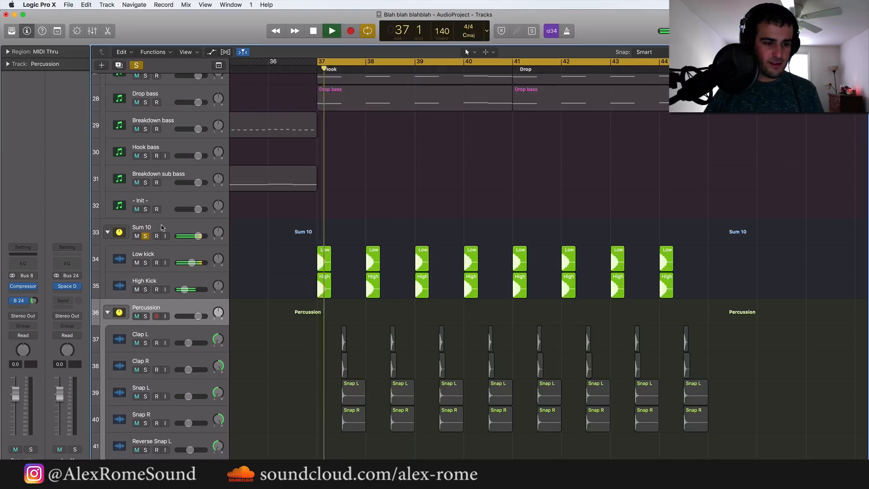
{"action": "left_click", "coordinate": [145, 236]}
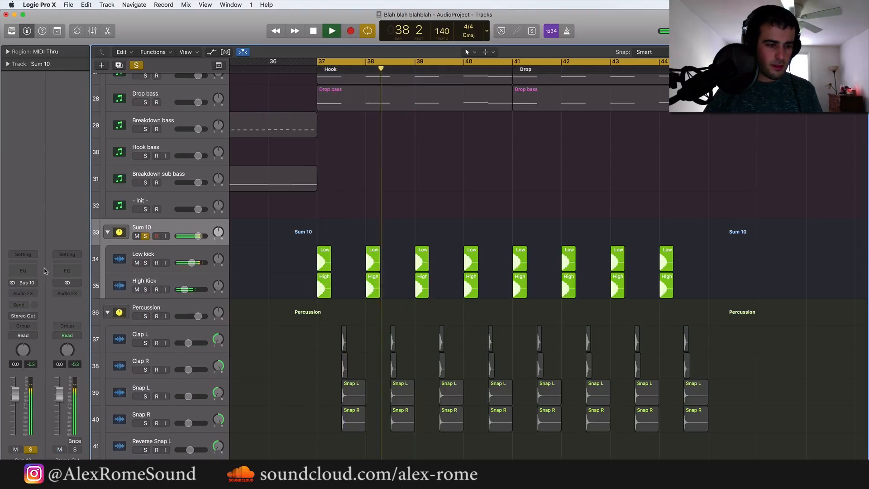
{"action": "key", "text": "space"}
Examine the Low kick and High Kick waveforms at bar 38 up close, from the attack to the decaying tail
{"action": "left_click", "coordinate": [33, 294]}
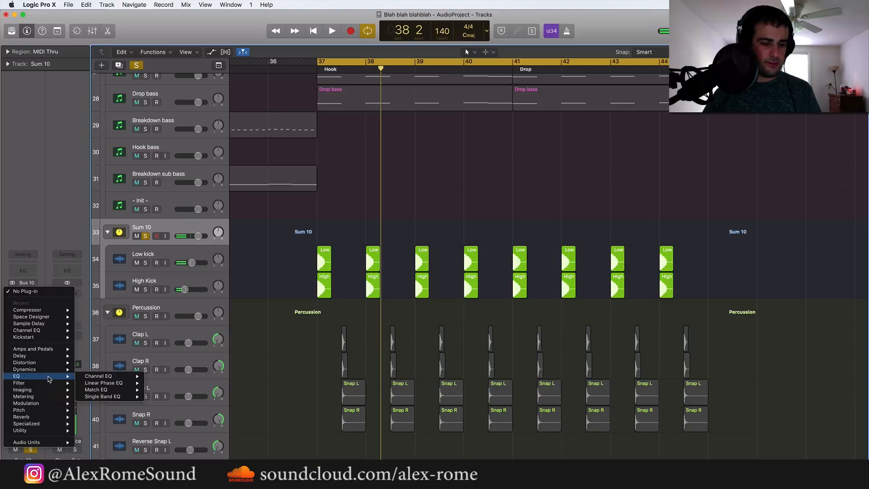
{"action": "left_click", "coordinate": [308, 331]}
{"action": "key", "text": "super+Right"}
{"action": "key", "text": "super+Right"}
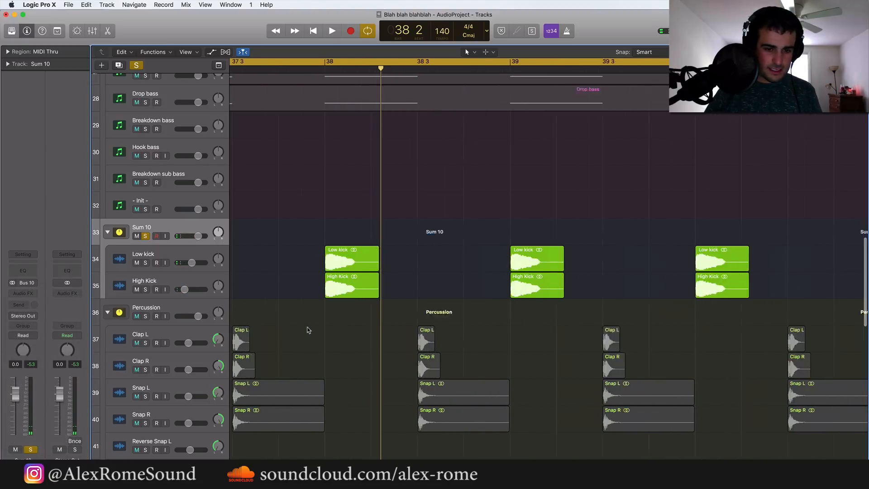
{"action": "key", "text": "super+Right"}
{"action": "key", "text": "super+Right"}
{"action": "key", "text": "super+Right"}
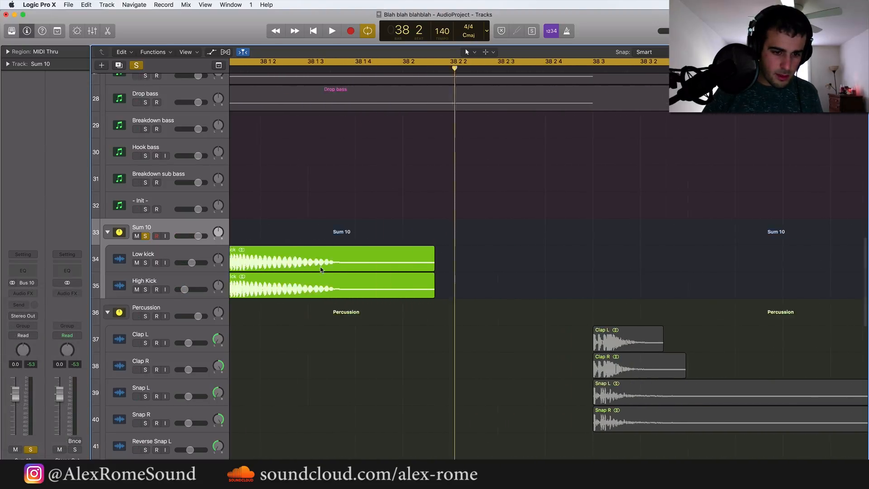
{"action": "key", "text": "super+Right"}
{"action": "key", "text": "super+Right"}
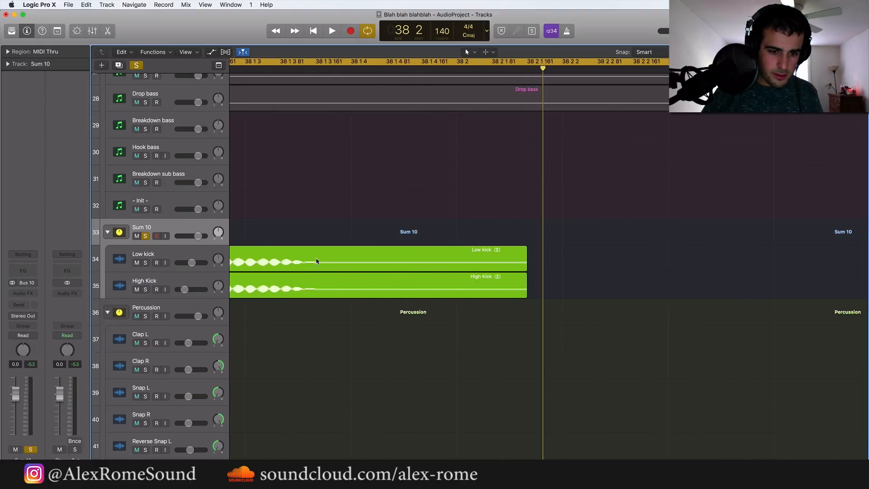
{"action": "scroll", "coordinate": [317, 261], "scroll_direction": "left", "scroll_amount": 8}
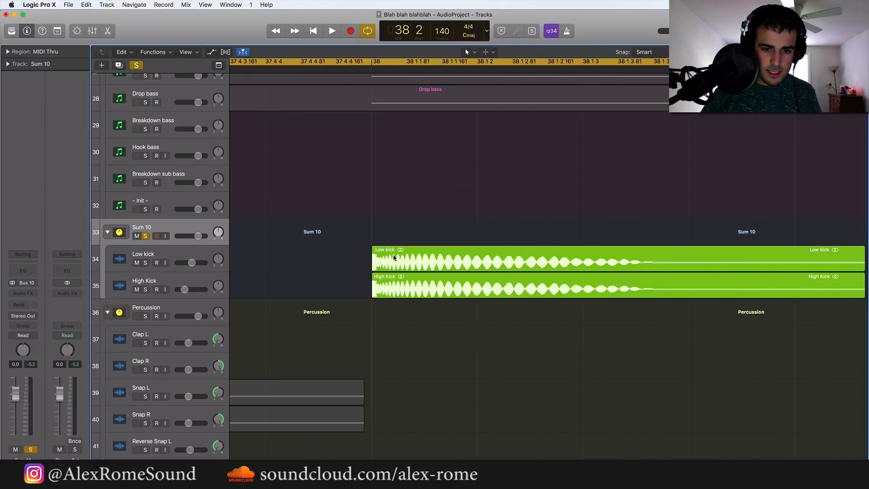
{"action": "key", "text": "super+Left"}
{"action": "key", "text": "super+Left"}
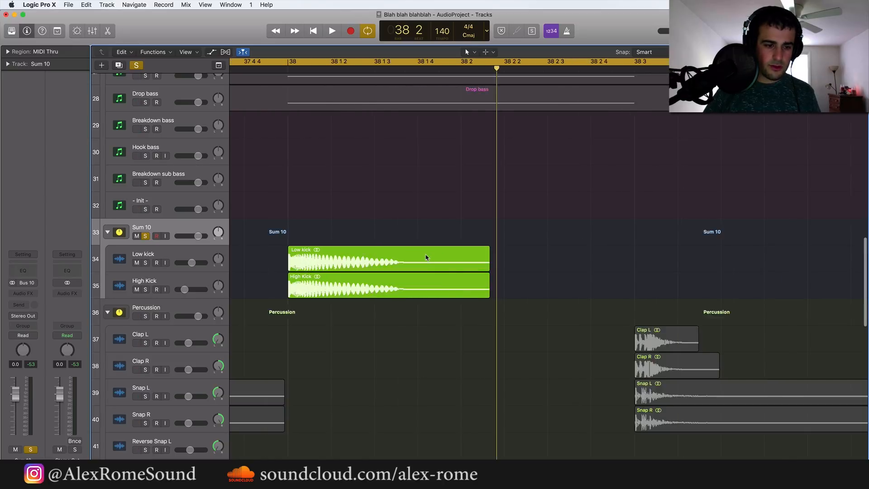
Insert a stereo Compressor on the Sum 10 stack's channel
{"action": "left_click", "coordinate": [32, 298]}
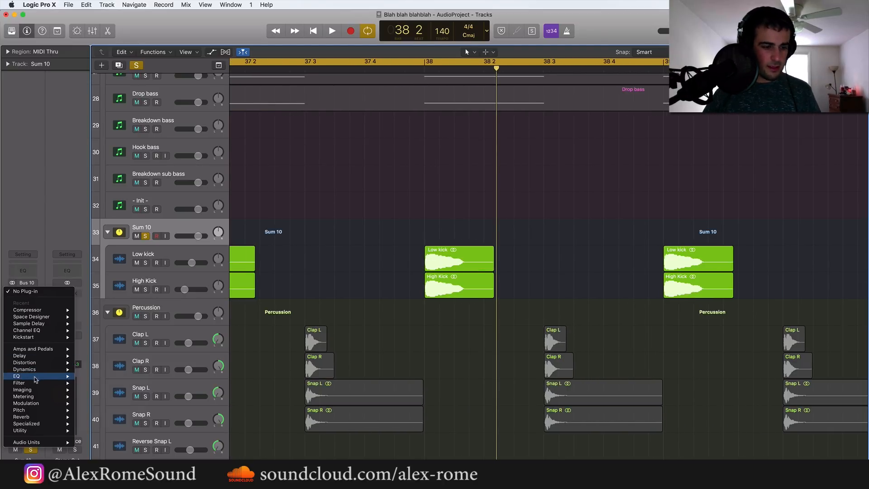
{"action": "mouse_move", "coordinate": [53, 371]}
{"action": "mouse_move", "coordinate": [133, 383]}
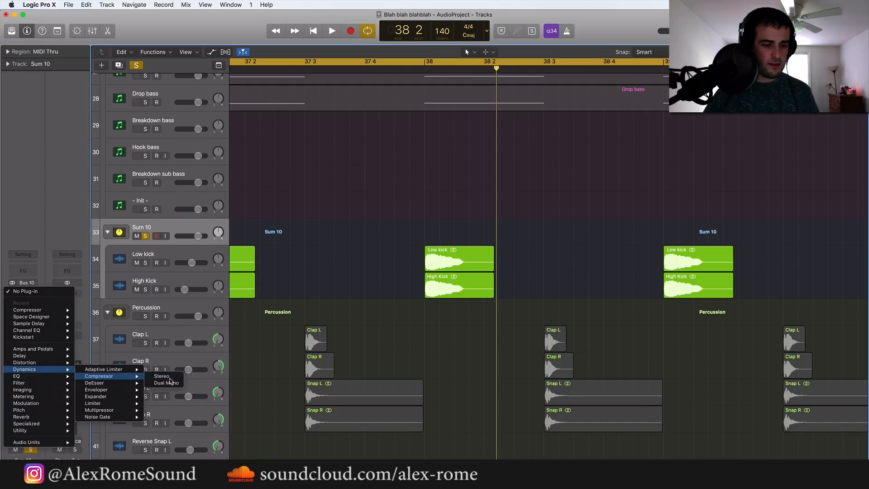
{"action": "left_click", "coordinate": [162, 376]}
Set the Sum 10 compressor's threshold to -11.0 dB while the kicks play, and close the plug-in window
{"action": "key", "text": "space"}
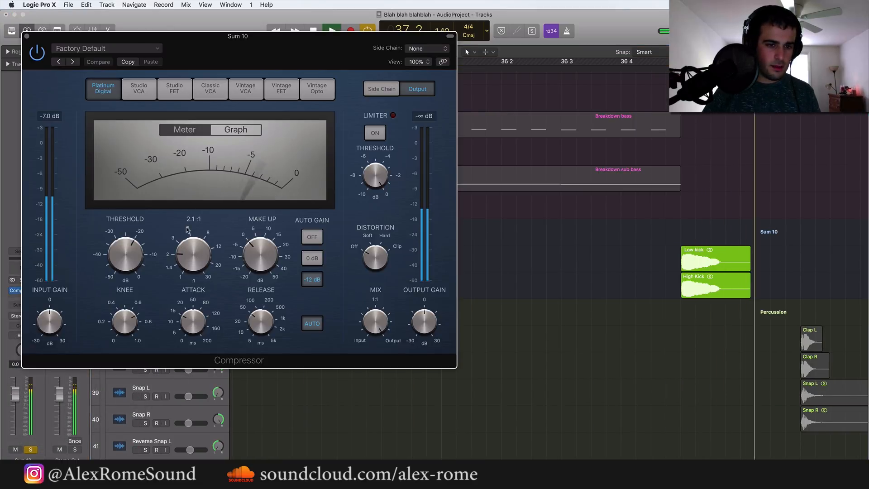
{"action": "left_click_drag", "start_coordinate": [135, 243], "coordinate": [127, 259]}
{"action": "key", "text": "space"}
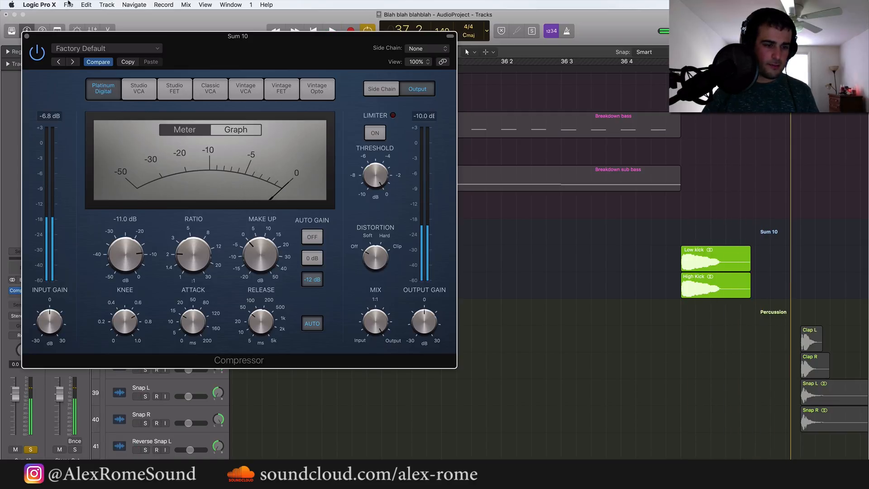
{"action": "left_click", "coordinate": [27, 37]}
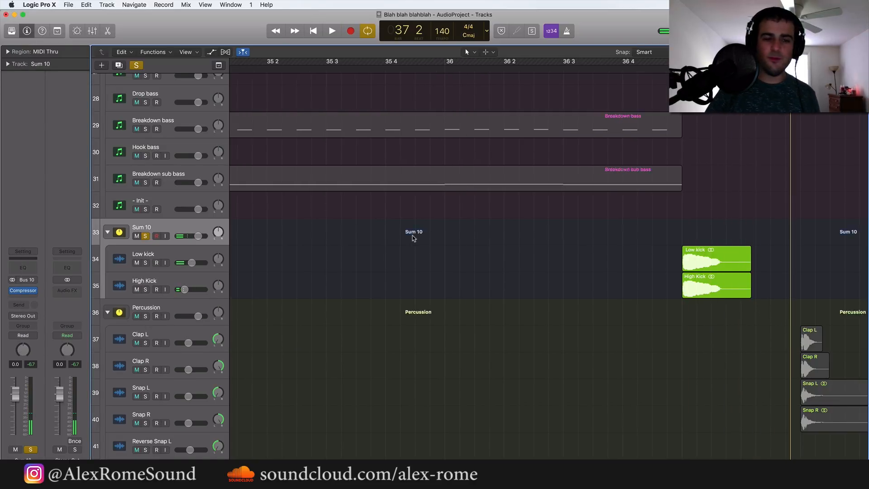
Turn off the solo on the Sum 10 kick stack
{"action": "key", "text": "super+Left"}
{"action": "key", "text": "super+Left"}
{"action": "key", "text": "super+Left"}
{"action": "key", "text": "super+Left"}
{"action": "key", "text": "super+Left"}
{"action": "key", "text": "super+Left"}
{"action": "key", "text": "super+Left"}
{"action": "key", "text": "super+Left"}
{"action": "key", "text": "super+Left"}
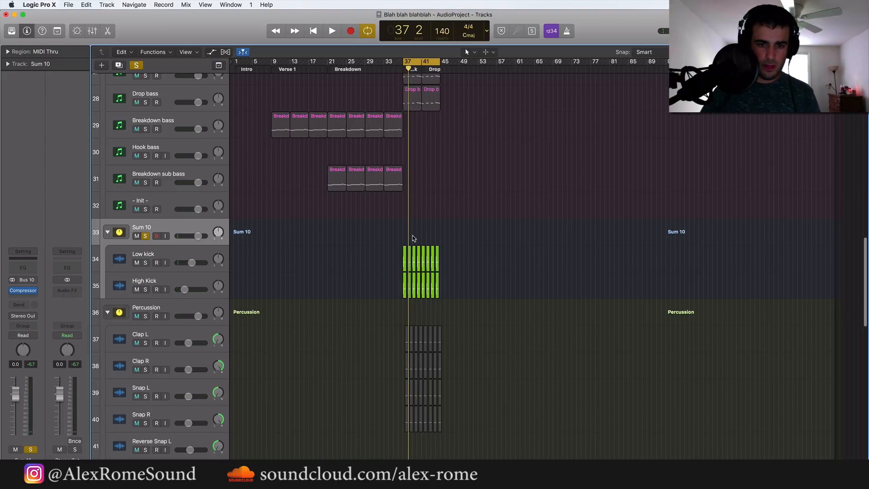
{"action": "key", "text": "super+Right"}
{"action": "key", "text": "super+Right"}
{"action": "key", "text": "super+Right"}
{"action": "key", "text": "super+Right"}
{"action": "key", "text": "super+Right"}
{"action": "scroll", "coordinate": [412, 239], "scroll_direction": "up", "scroll_amount": 1}
{"action": "scroll", "coordinate": [412, 238], "scroll_direction": "up", "scroll_amount": 2}
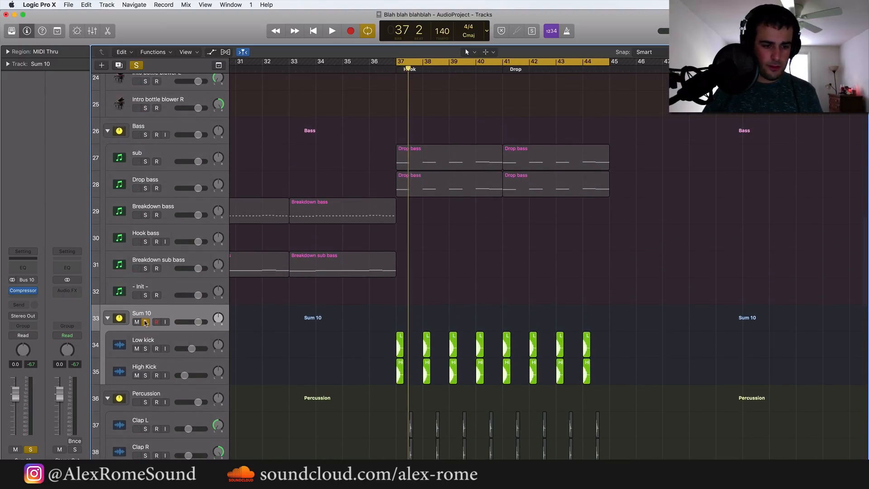
{"action": "key", "text": "s"}
Solo the Bass stack and play it briefly from the start of the hook
{"action": "scroll", "coordinate": [366, 219], "scroll_direction": "up", "scroll_amount": 3}
{"action": "scroll", "coordinate": [366, 219], "scroll_direction": "up", "scroll_amount": 1}
{"action": "left_click", "coordinate": [148, 207]}
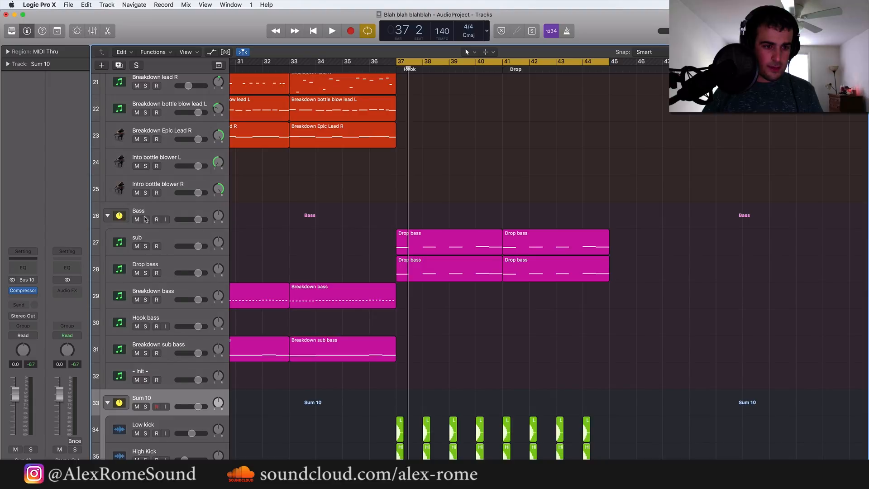
{"action": "key", "text": "s"}
{"action": "key", "text": "space"}
{"action": "key", "text": "space"}
Duplicate the High Kick track and copy its eight regions onto the new track, starting at bar 37
{"action": "scroll", "coordinate": [411, 332], "scroll_direction": "down", "scroll_amount": 5}
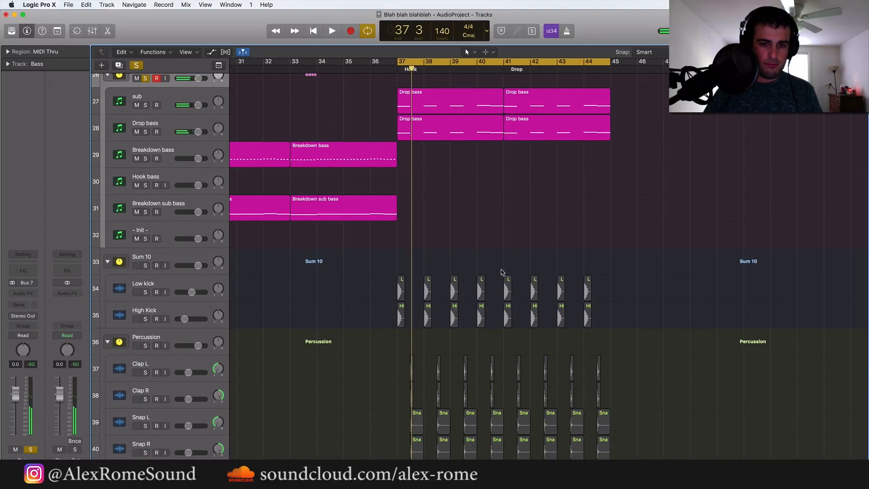
{"action": "left_click", "coordinate": [174, 312]}
{"action": "left_click", "coordinate": [121, 66]}
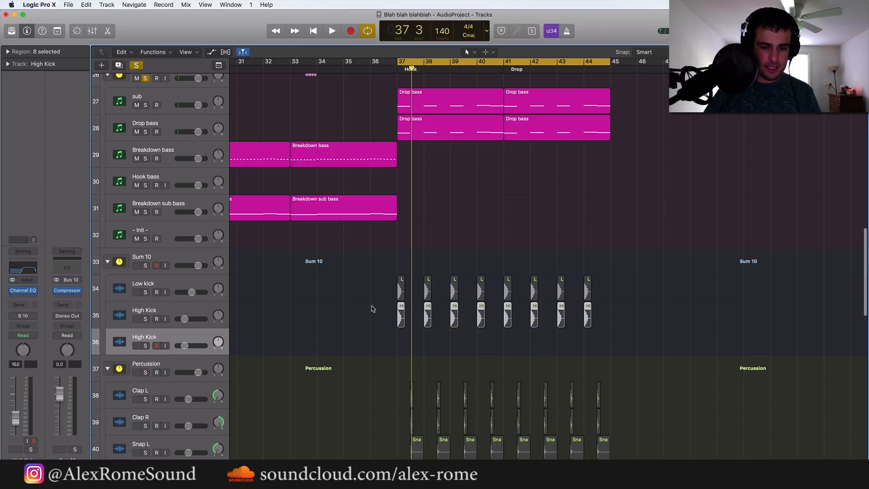
{"action": "left_click_drag", "start_coordinate": [373, 308], "coordinate": [666, 311]}
{"action": "key", "text": "super+r"}
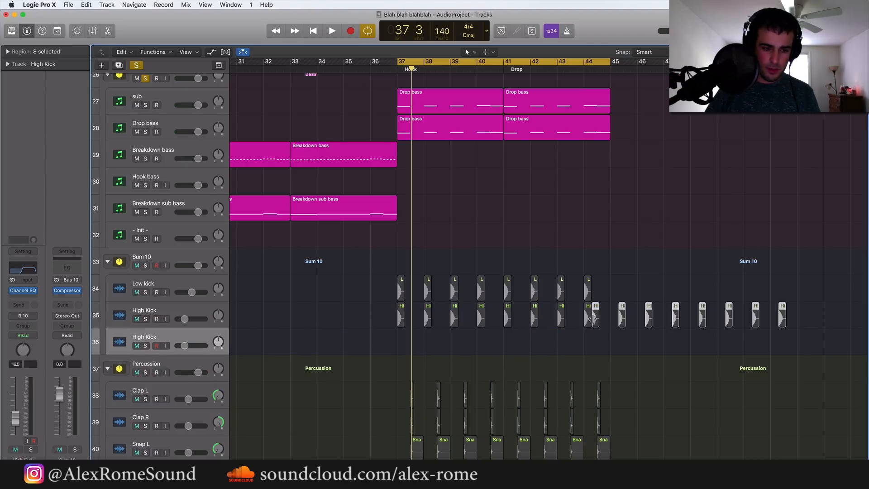
{"action": "left_click_drag", "start_coordinate": [596, 321], "coordinate": [403, 348]}
Move the duplicated High Kick track out of the Sum 10 stack, placing it directly above the stack
{"action": "scroll", "coordinate": [403, 347], "scroll_direction": "up", "scroll_amount": 5}
{"action": "scroll", "coordinate": [402, 347], "scroll_direction": "up", "scroll_amount": 5}
{"action": "left_click_drag", "start_coordinate": [169, 342], "coordinate": [172, 258]}
Set the Sum 10 stack's output to No Output
{"action": "left_click", "coordinate": [179, 290]}
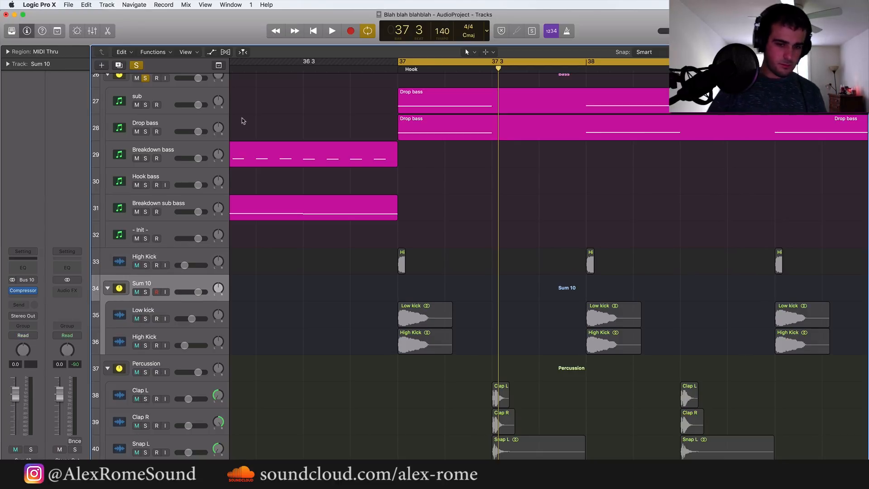
{"action": "left_click", "coordinate": [19, 305]}
{"action": "mouse_move", "coordinate": [29, 342]}
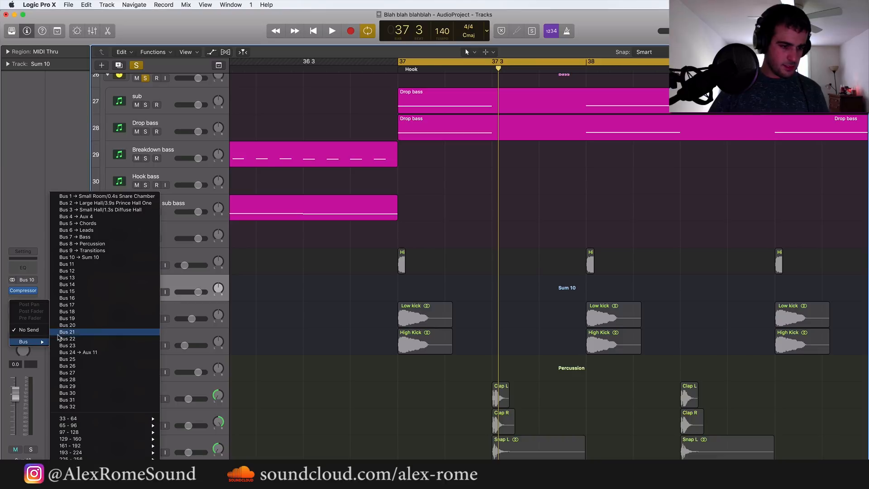
{"action": "left_click", "coordinate": [16, 374]}
{"action": "left_click", "coordinate": [28, 316]}
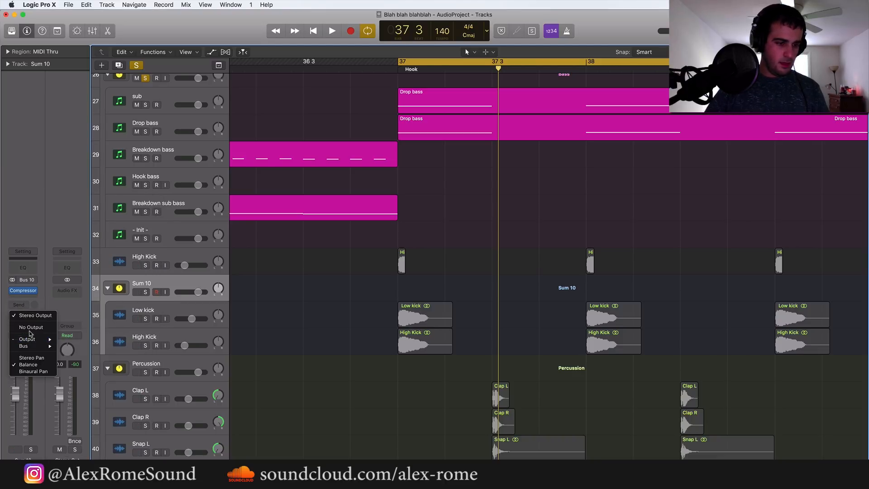
{"action": "left_click", "coordinate": [30, 327]}
Solo the duplicated High Kick track and play it together with the bass
{"action": "left_click", "coordinate": [146, 262]}
{"action": "left_click", "coordinate": [146, 266]}
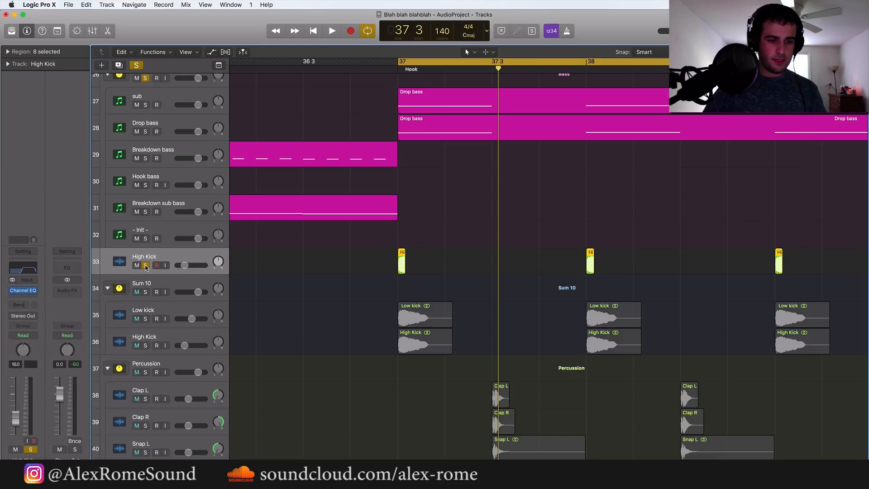
{"action": "key", "text": "space"}
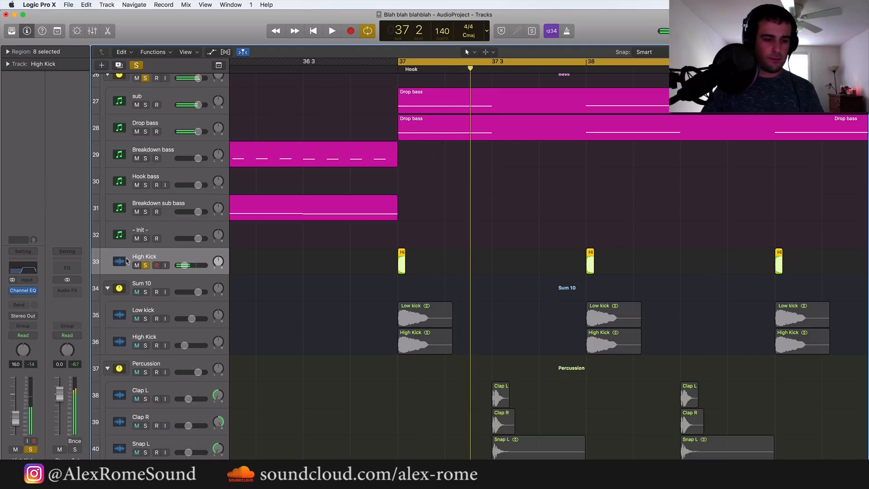
Bypass the Channel EQ on the duplicated High Kick track and set the track's output to No Output
{"action": "key", "text": "space"}
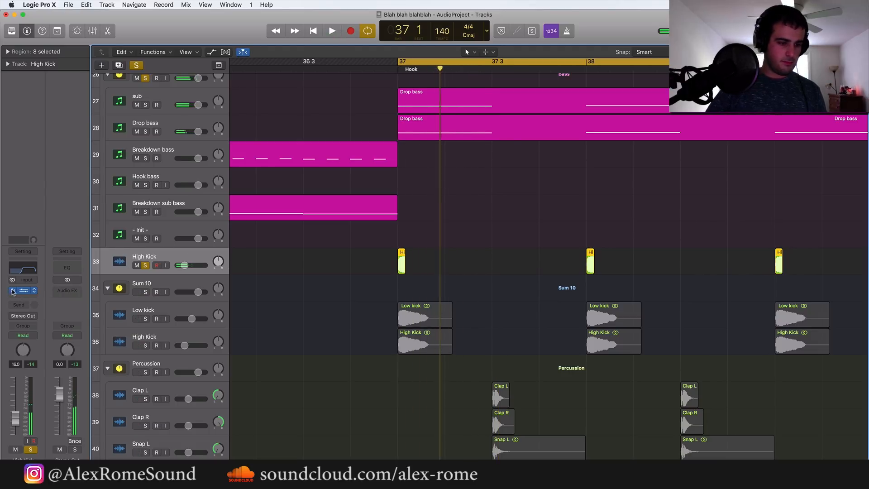
{"action": "left_click", "coordinate": [12, 291]}
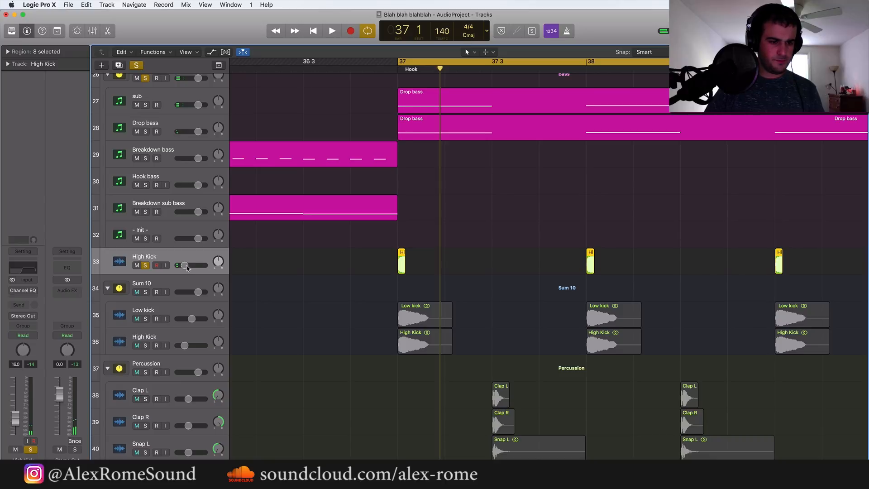
{"action": "left_click", "coordinate": [31, 316]}
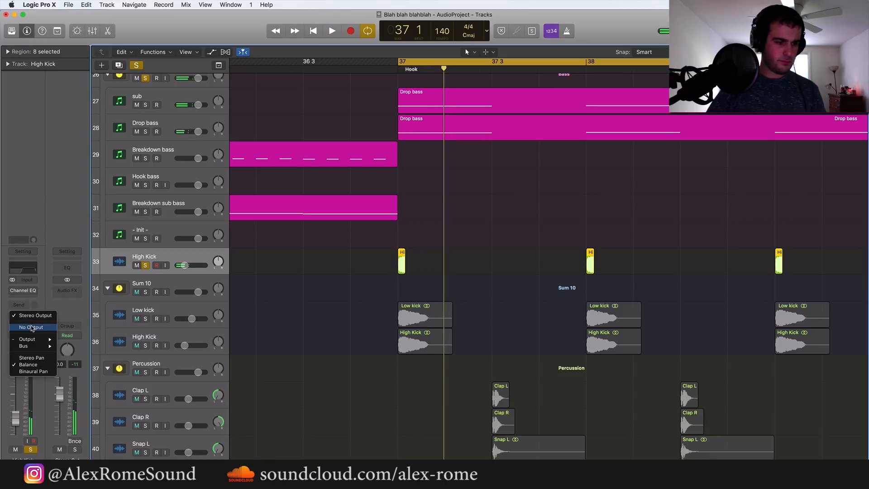
{"action": "left_click", "coordinate": [32, 327]}
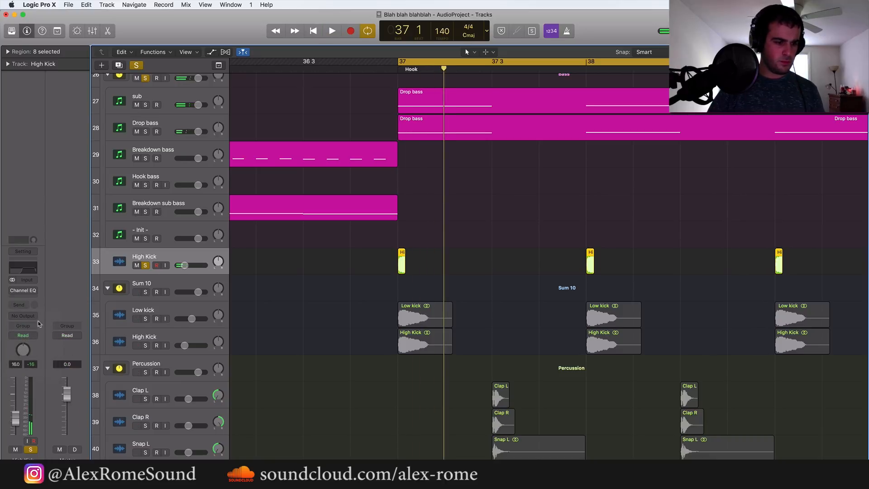
Play back the bass with the duplicated High Kick, and unsolo that kick track
{"action": "left_click", "coordinate": [168, 309]}
{"action": "left_click", "coordinate": [168, 336]}
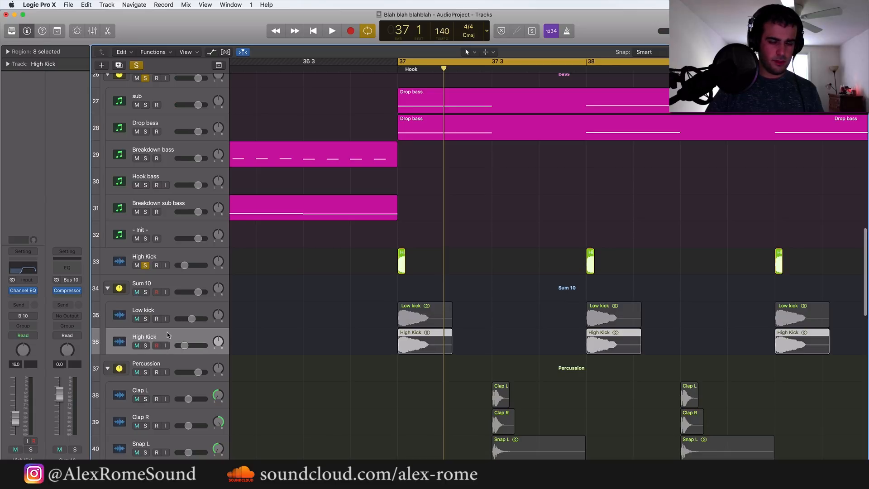
{"action": "key", "text": "space"}
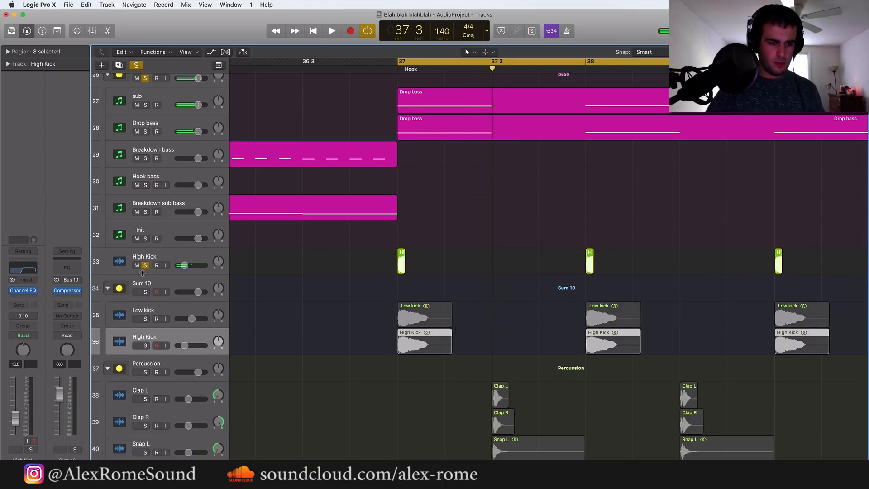
{"action": "left_click", "coordinate": [145, 266]}
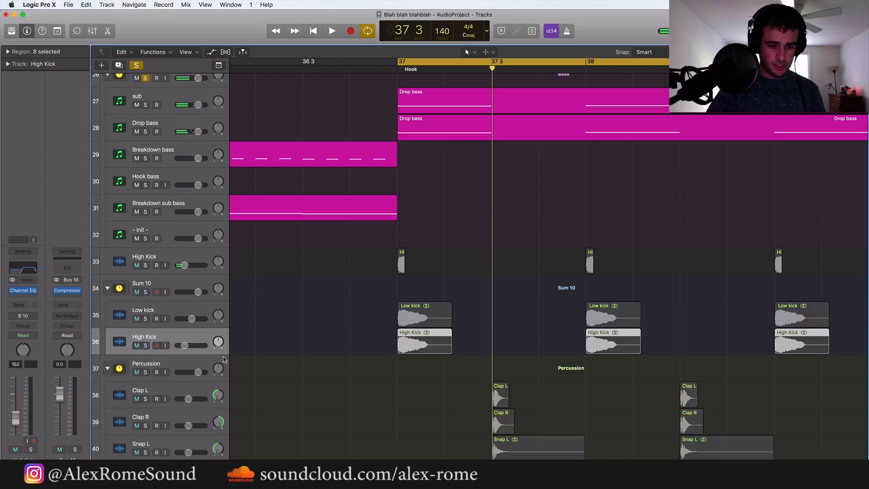
Undo the last two output changes made in the channel strips
{"action": "left_click", "coordinate": [156, 365]}
{"action": "scroll", "coordinate": [156, 365], "scroll_direction": "down", "scroll_amount": 3}
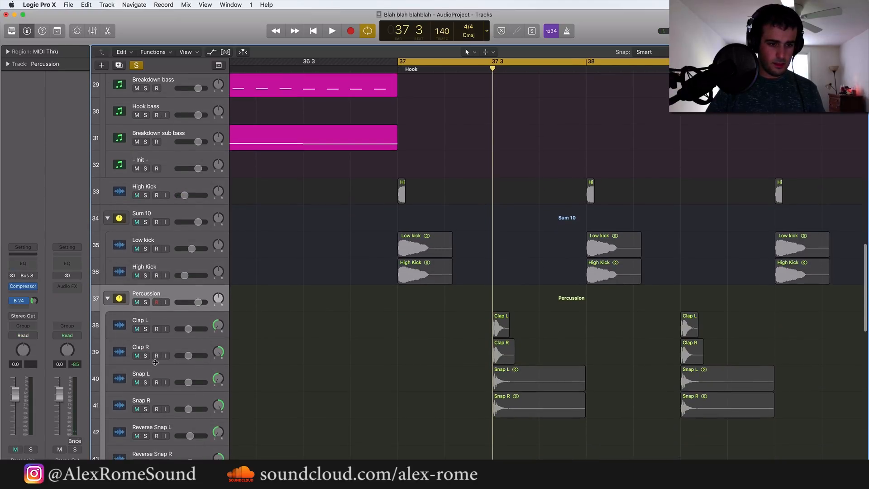
{"action": "scroll", "coordinate": [155, 365], "scroll_direction": "up", "scroll_amount": 1}
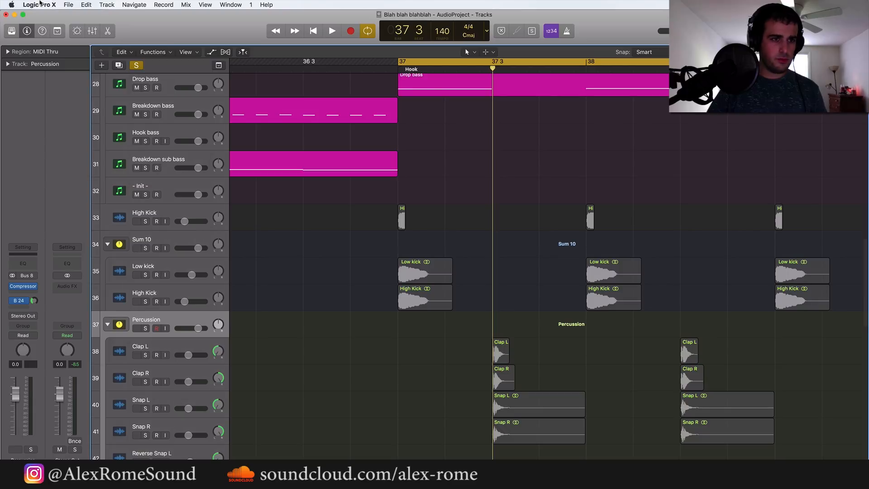
{"action": "left_click", "coordinate": [89, 5]}
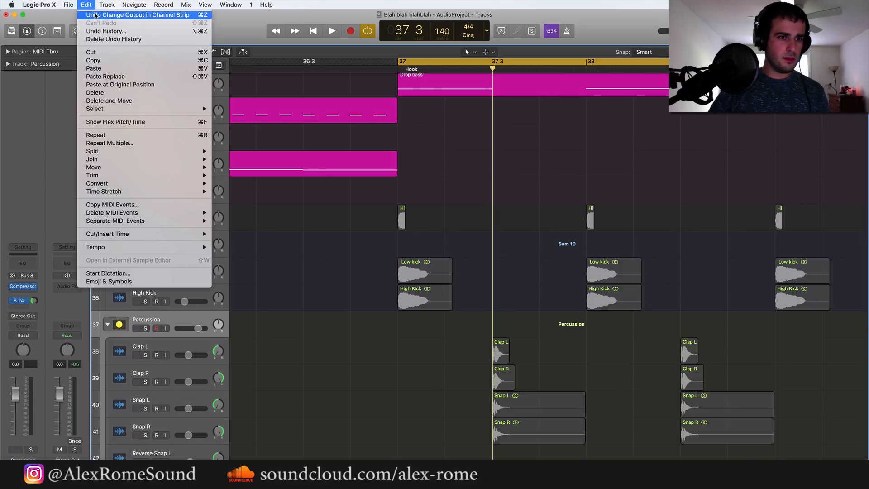
{"action": "left_click", "coordinate": [90, 14]}
{"action": "left_click", "coordinate": [86, 5]}
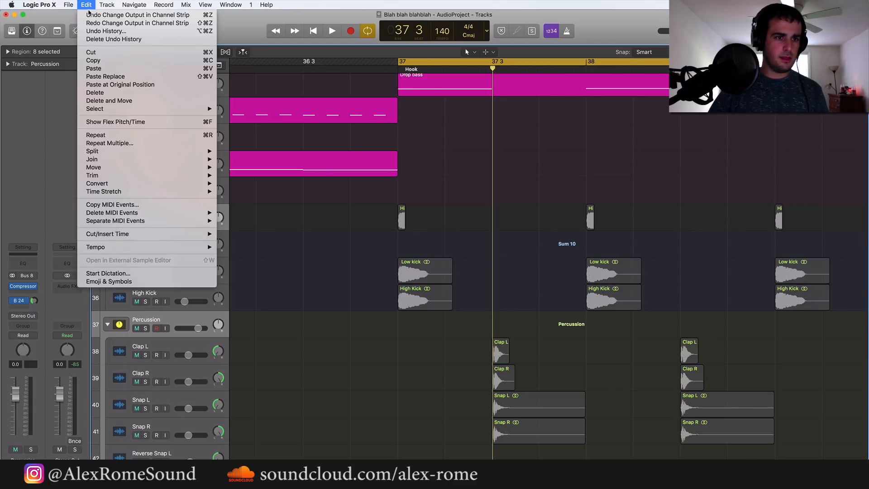
{"action": "left_click", "coordinate": [91, 15]}
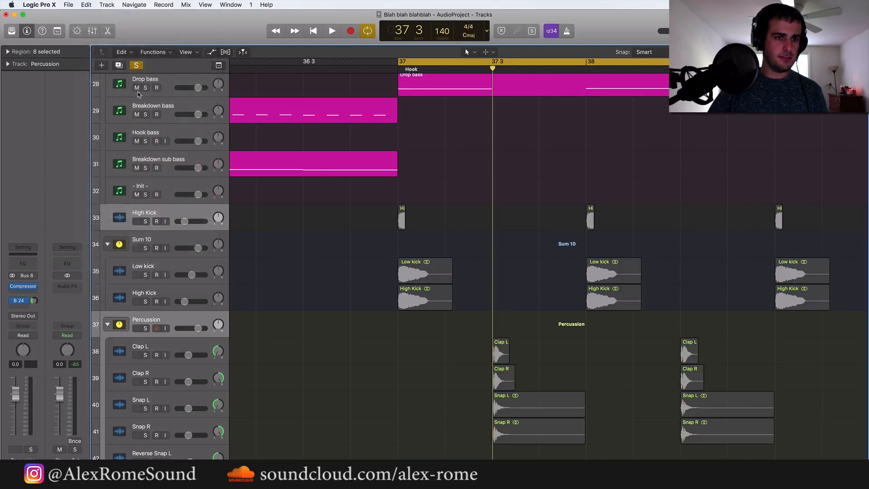
Set the output of the duplicated High Kick above the Sum 10 stack to No Output, and briefly play the drop
{"action": "left_click", "coordinate": [176, 292]}
{"action": "left_click", "coordinate": [174, 214]}
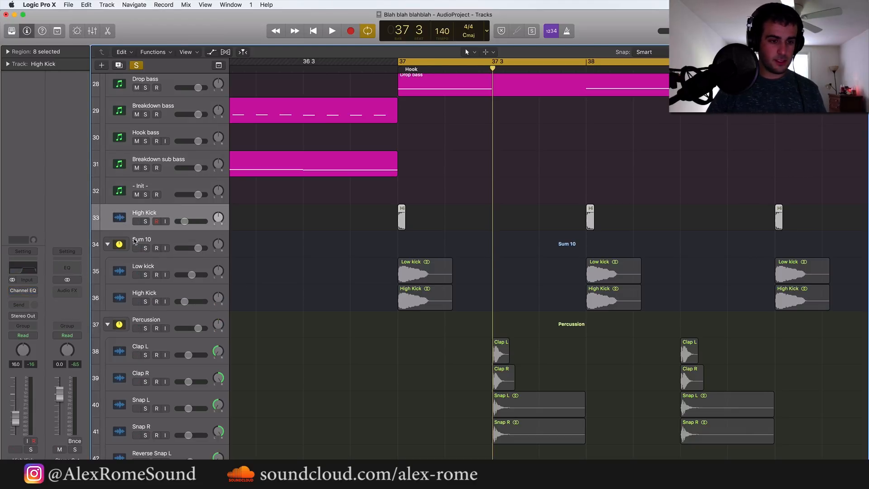
{"action": "left_click", "coordinate": [28, 316]}
{"action": "left_click", "coordinate": [26, 327]}
{"action": "left_click", "coordinate": [369, 217]}
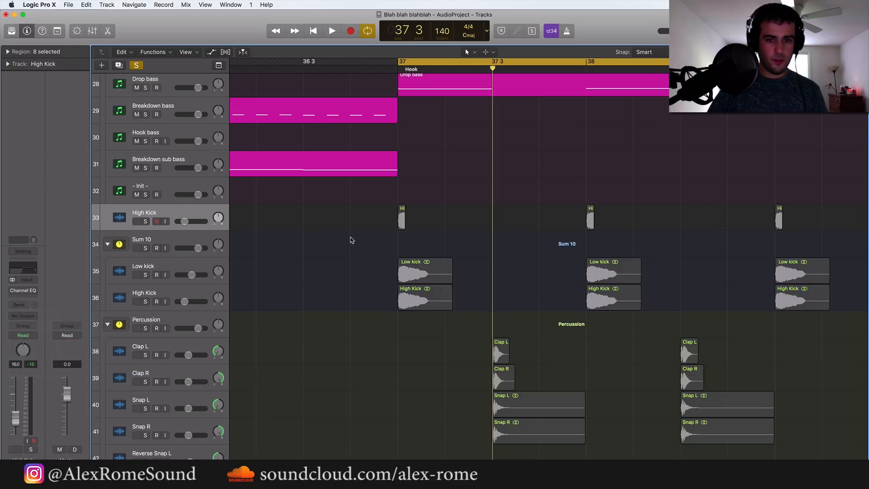
{"action": "scroll", "coordinate": [362, 331], "scroll_direction": "up", "scroll_amount": 5}
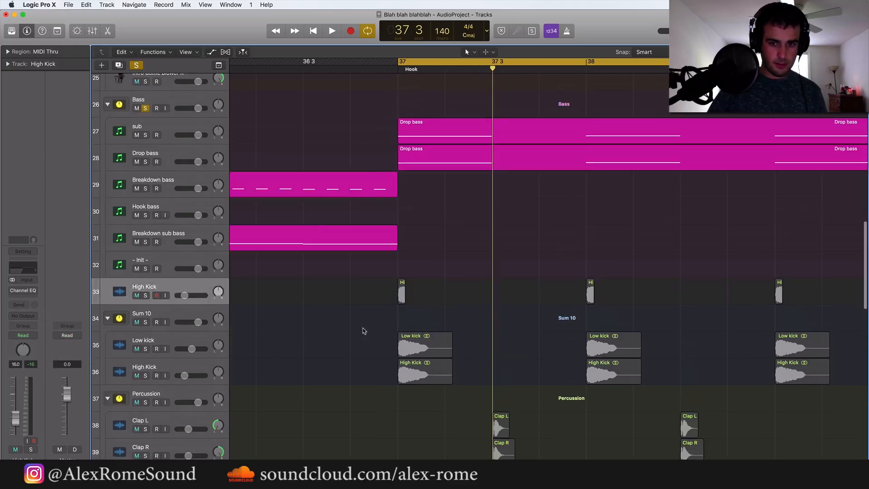
{"action": "key", "text": "space"}
{"action": "key", "text": "space"}
Insert a Compressor on the Bass stack and set its model to Classic VCA
{"action": "scroll", "coordinate": [278, 351], "scroll_direction": "up", "scroll_amount": 3}
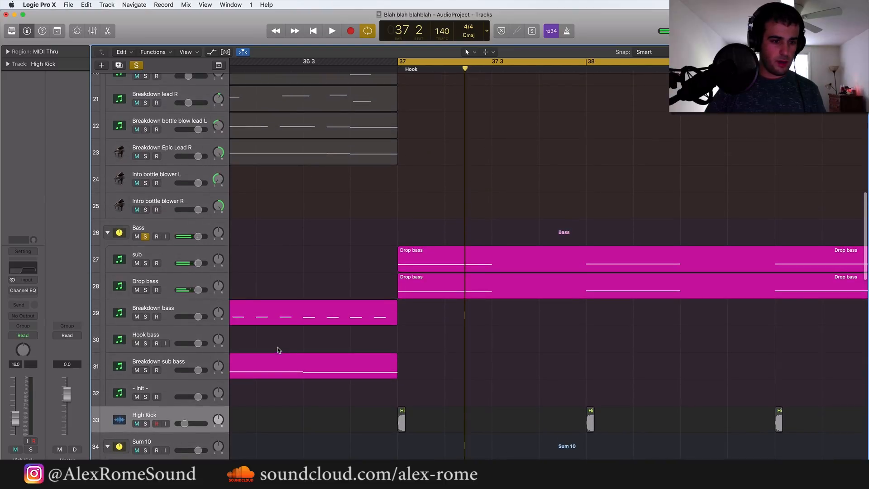
{"action": "left_click", "coordinate": [160, 219]}
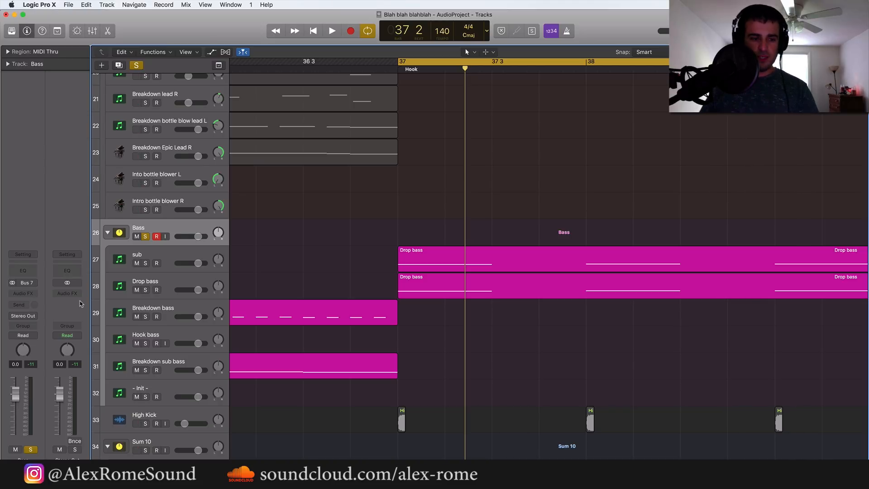
{"action": "left_click", "coordinate": [27, 293]}
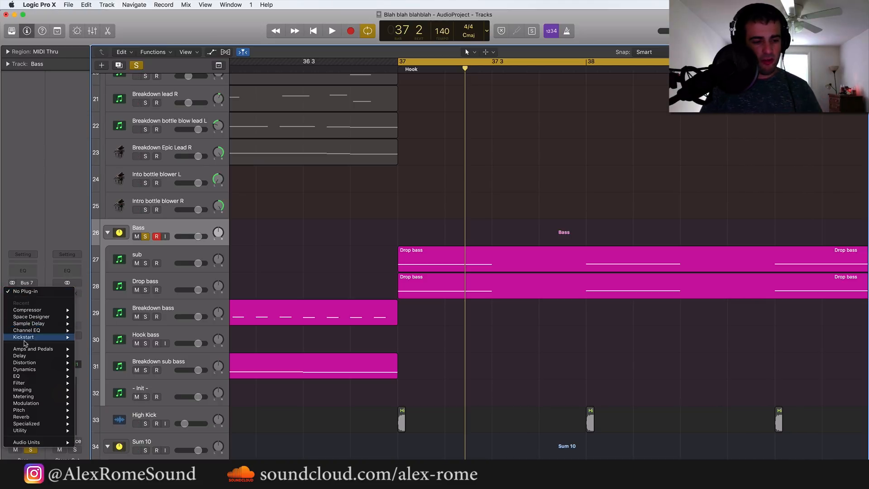
{"action": "mouse_move", "coordinate": [40, 310]}
{"action": "left_click", "coordinate": [91, 310]}
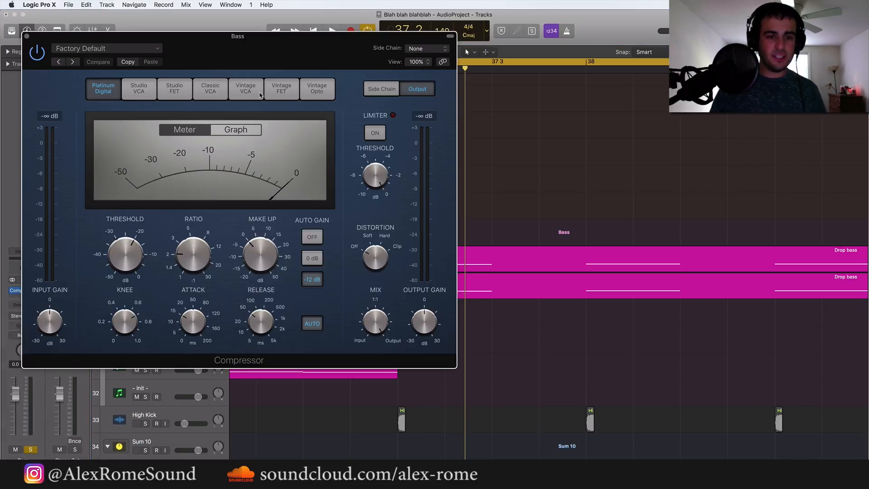
{"action": "left_click", "coordinate": [216, 96]}
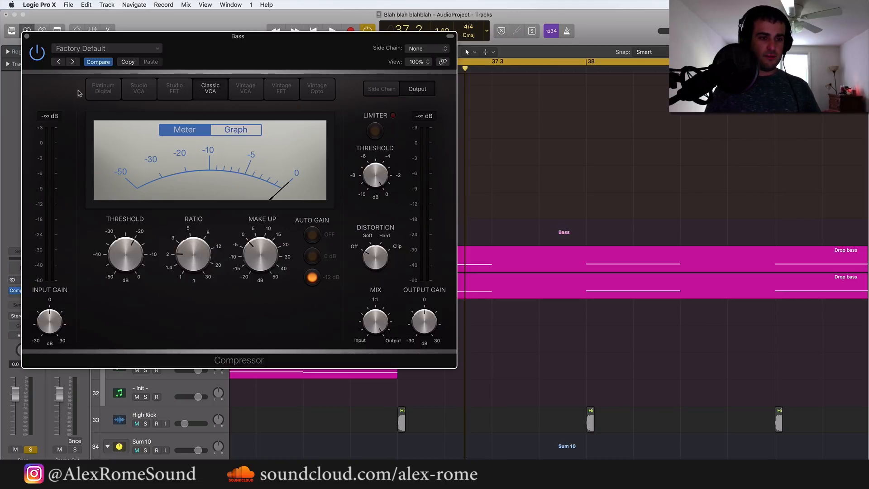
{"action": "left_click", "coordinate": [99, 89]}
{"action": "left_click", "coordinate": [219, 90]}
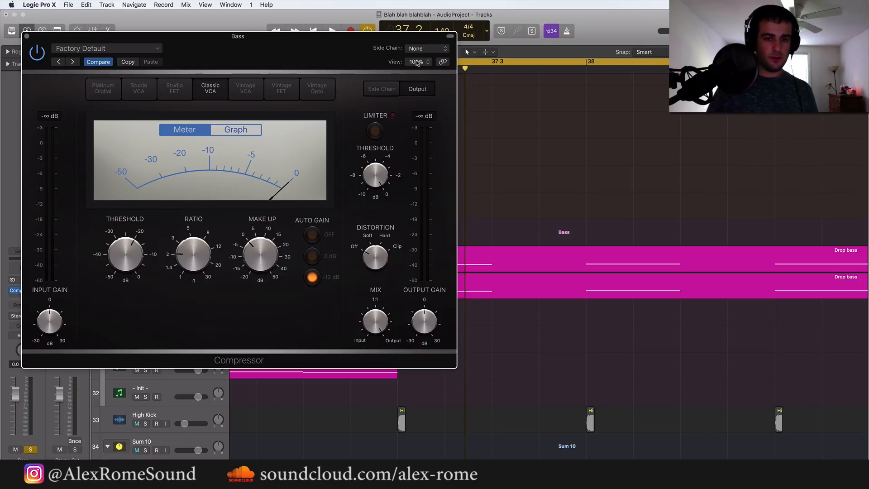
Look over the Bass Compressor's side chain settings and source list, and close the plug-in window
{"action": "left_click", "coordinate": [383, 89]}
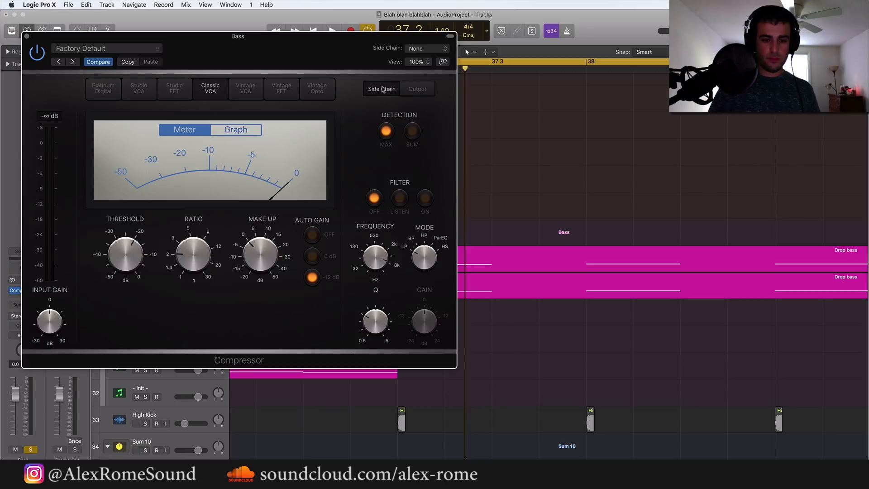
{"action": "left_click", "coordinate": [417, 90]}
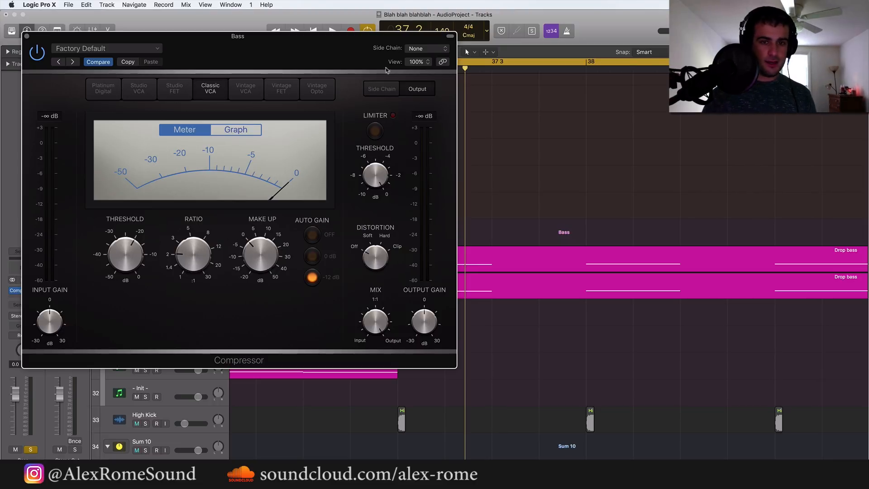
{"action": "left_click", "coordinate": [428, 49]}
{"action": "left_click", "coordinate": [359, 356]}
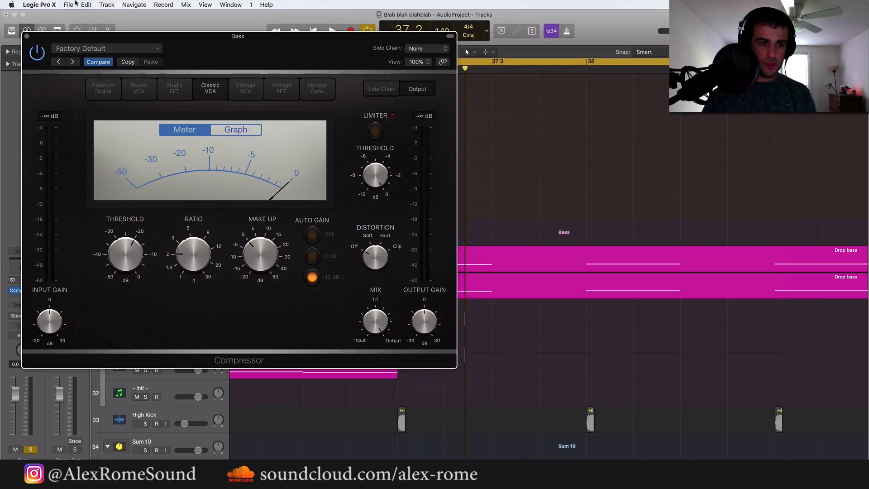
{"action": "left_click", "coordinate": [28, 36]}
Rename the duplicated High Kick track above the Sum 10 stack to "ghostttttttTTTOUSDGOAUYCKUYD"
{"action": "scroll", "coordinate": [184, 178], "scroll_direction": "down", "scroll_amount": 4}
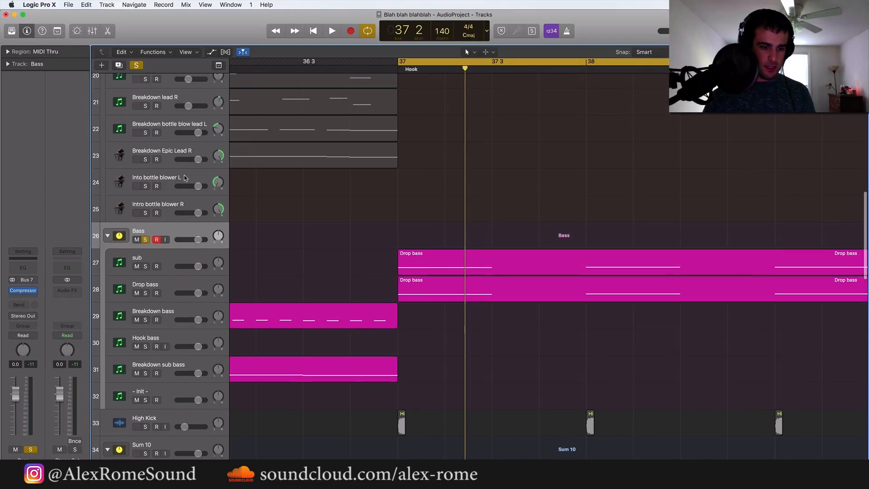
{"action": "scroll", "coordinate": [181, 190], "scroll_direction": "down", "scroll_amount": 3}
{"action": "double_click", "coordinate": [163, 253]}
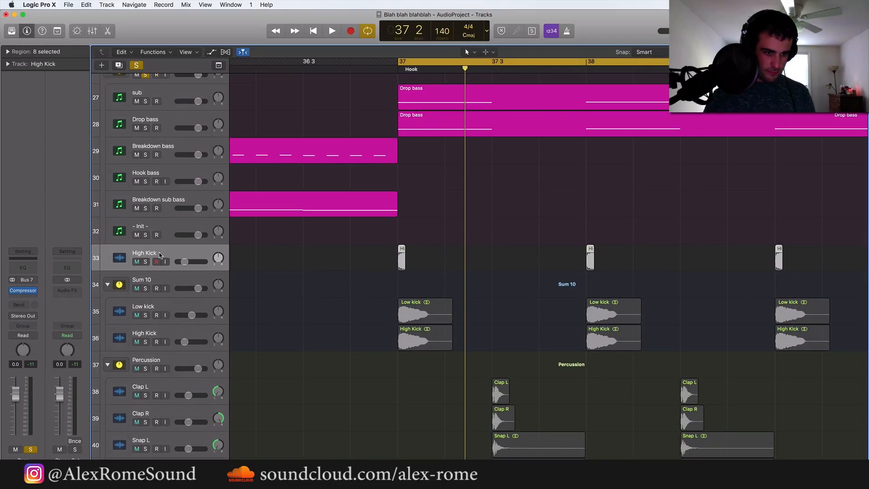
{"action": "type", "text": "gho"}
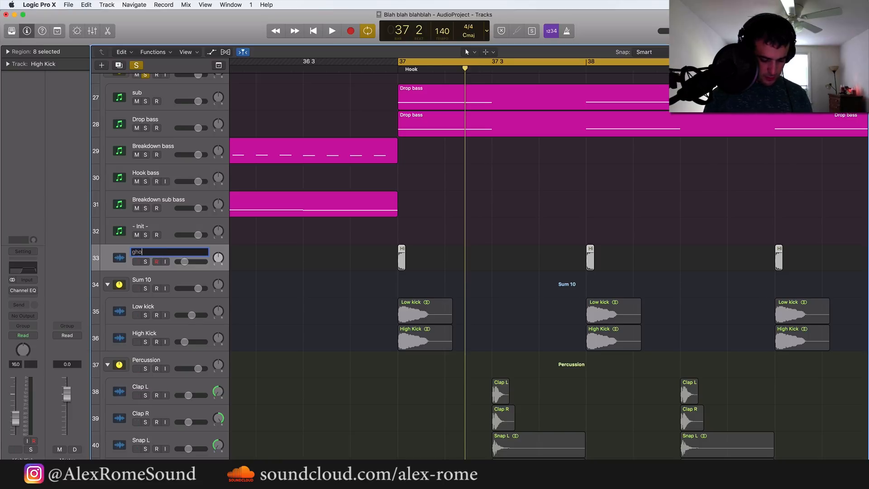
{"action": "type", "text": "stttttttTTTOUSDGOAUYCKUYD"}
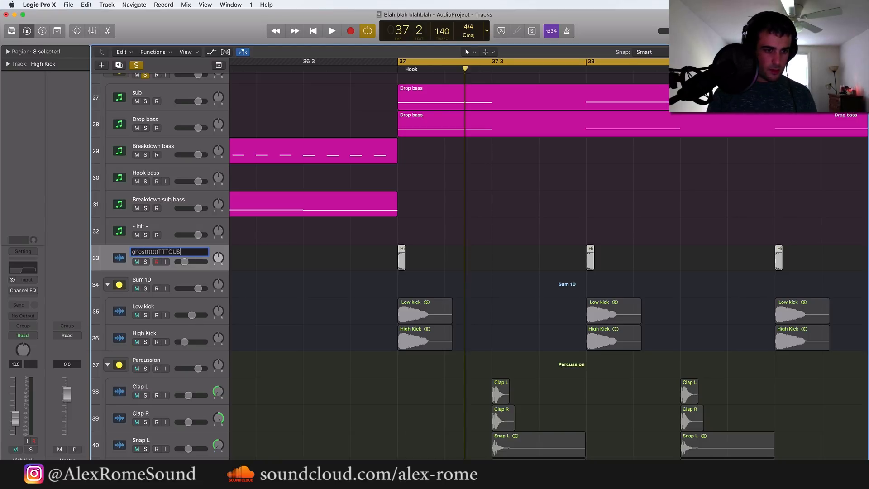
{"action": "key", "text": "Return"}
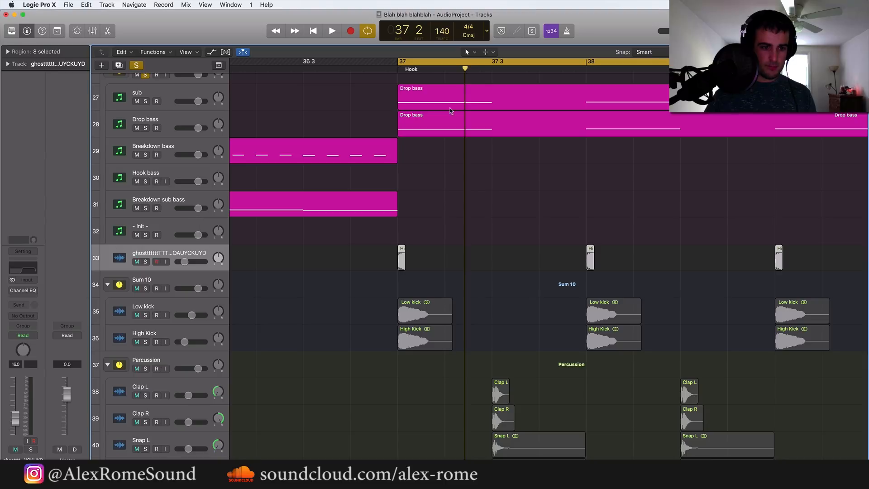
Set the Bass Compressor's side chain source to the renamed ghost kick track (Audio 1) and play the bass
{"action": "scroll", "coordinate": [179, 260], "scroll_direction": "up", "scroll_amount": 4}
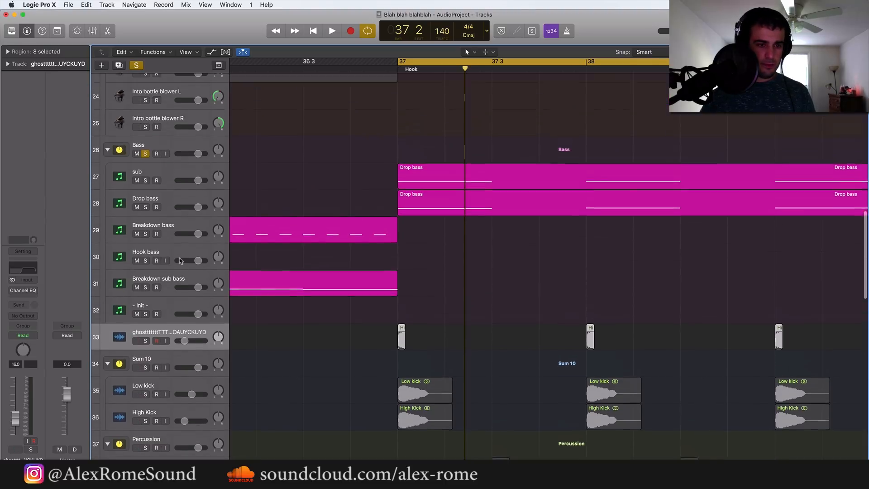
{"action": "scroll", "coordinate": [179, 260], "scroll_direction": "up", "scroll_amount": 2}
{"action": "left_click", "coordinate": [169, 181]}
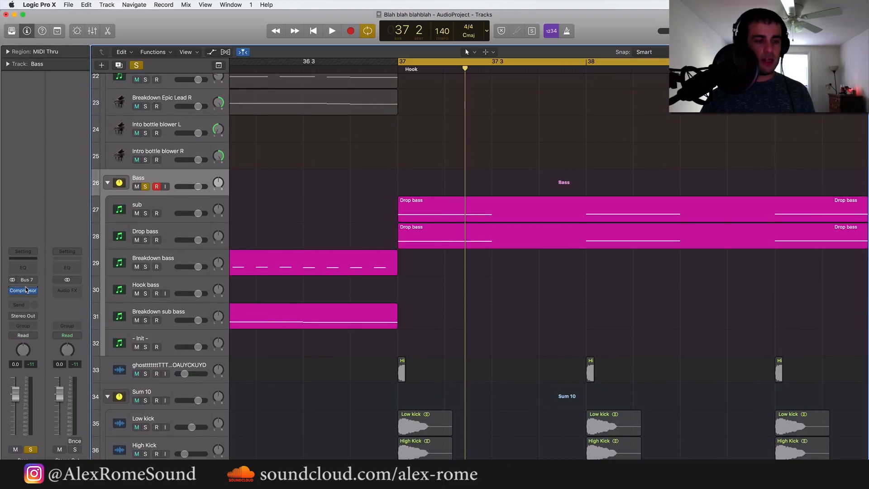
{"action": "left_click", "coordinate": [23, 290]}
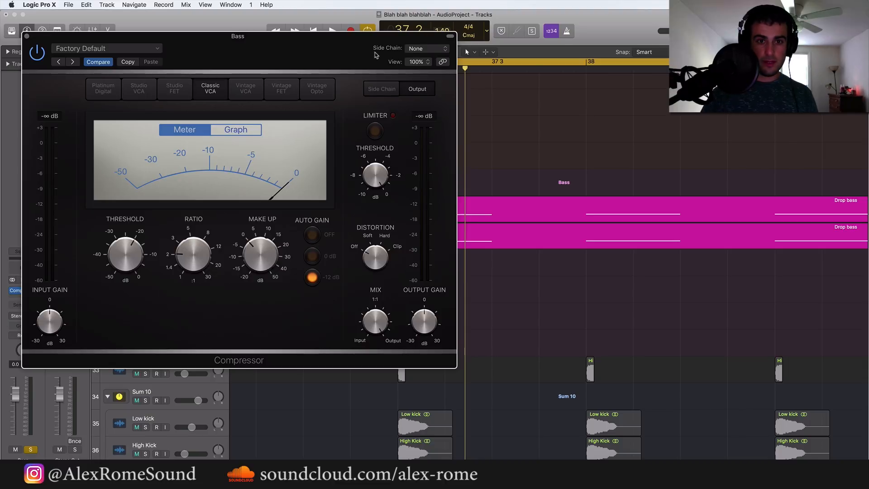
{"action": "left_click", "coordinate": [427, 49]}
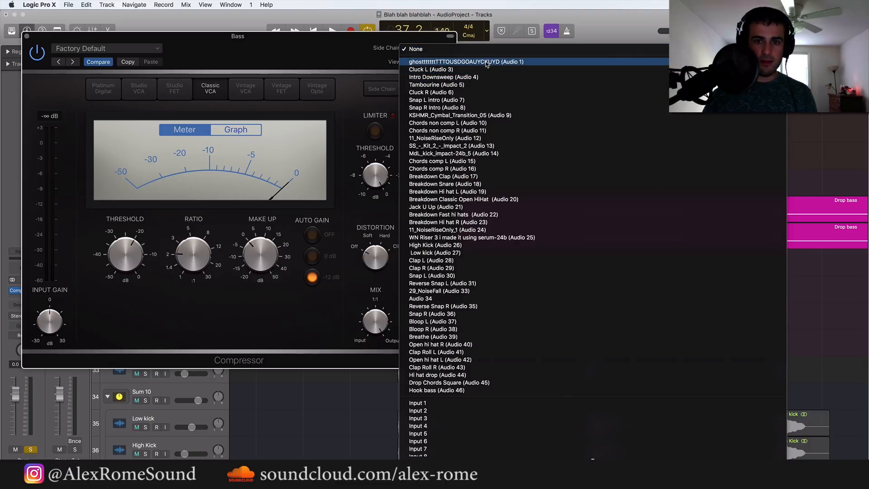
{"action": "left_click", "coordinate": [486, 63]}
{"action": "mouse_move", "coordinate": [220, 246]}
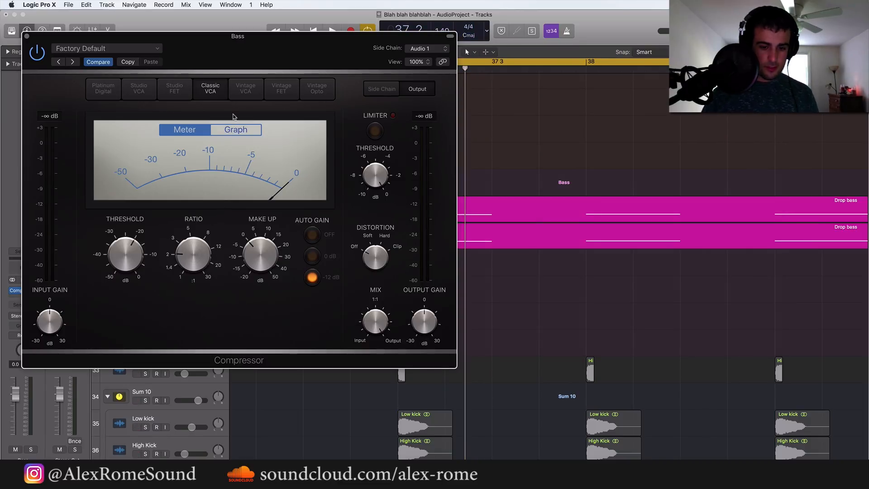
{"action": "key", "text": "s"}
{"action": "key", "text": "space"}
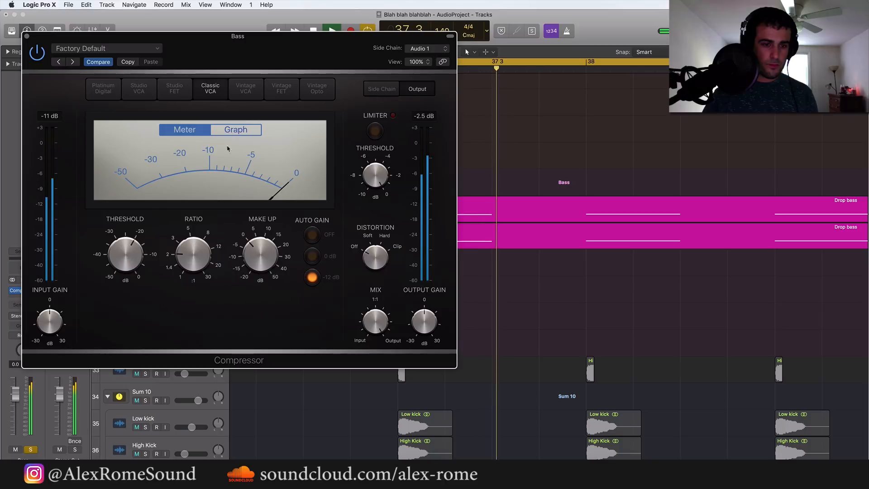
Audition the soloed bass with the Compressor window moved aside, and lower the Bass stack's volume to -5.8 dB
{"action": "mouse_move", "coordinate": [186, 261]}
{"action": "key", "text": "space"}
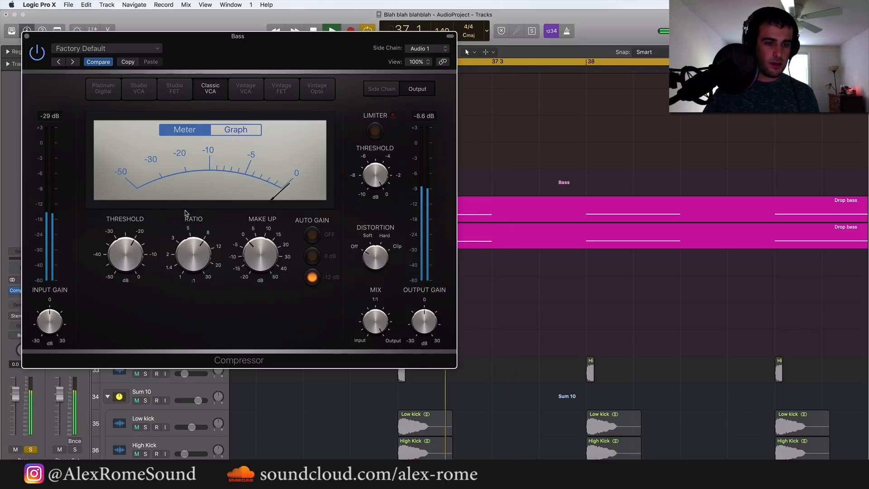
{"action": "key", "text": "space"}
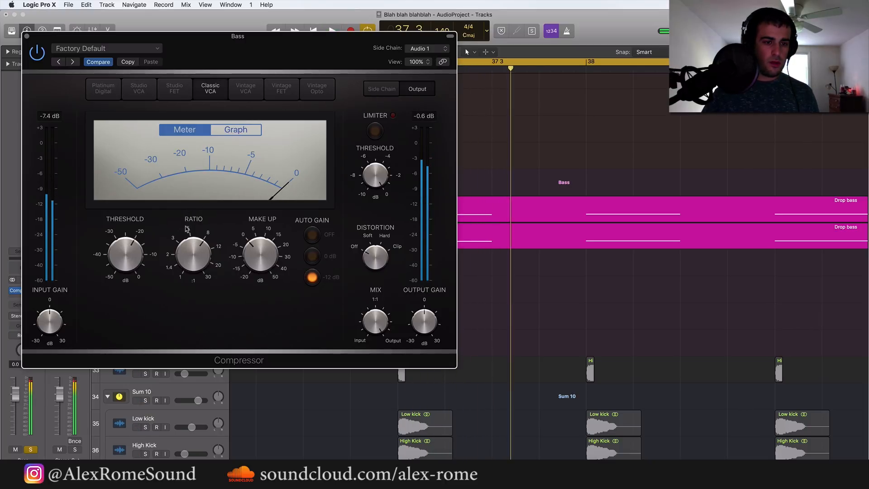
{"action": "key", "text": "space"}
{"action": "key", "text": "space"}
{"action": "left_click_drag", "start_coordinate": [238, 36], "coordinate": [559, 26]}
{"action": "left_click_drag", "start_coordinate": [197, 186], "coordinate": [191, 186]}
{"action": "key", "text": "space"}
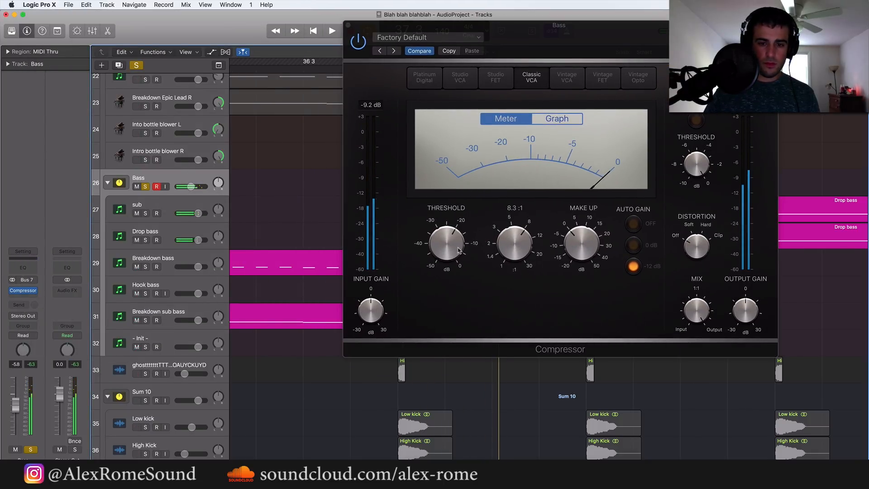
Try a threshold of about -40 dB with -15 dB of make-up gain on the Bass Compressor during playback
{"action": "left_click_drag", "start_coordinate": [446, 242], "coordinate": [453, 296]}
{"action": "key", "text": "space"}
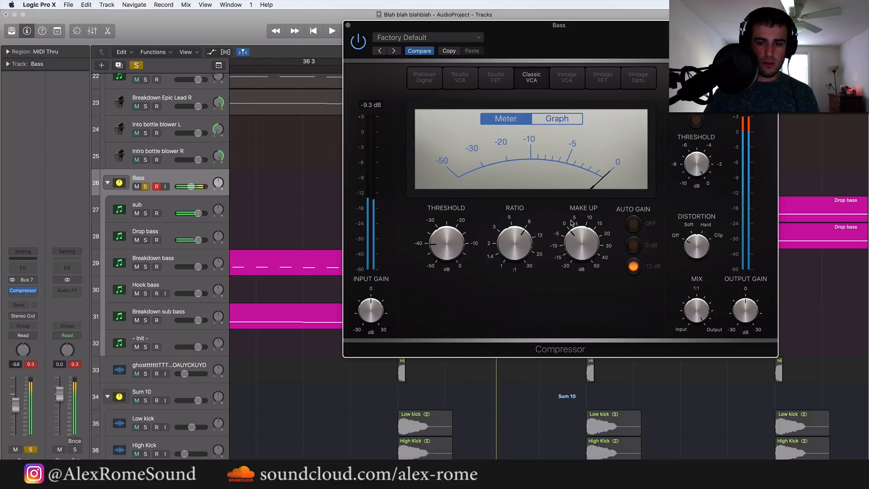
{"action": "left_click_drag", "start_coordinate": [581, 242], "coordinate": [574, 270]}
{"action": "key", "text": "space"}
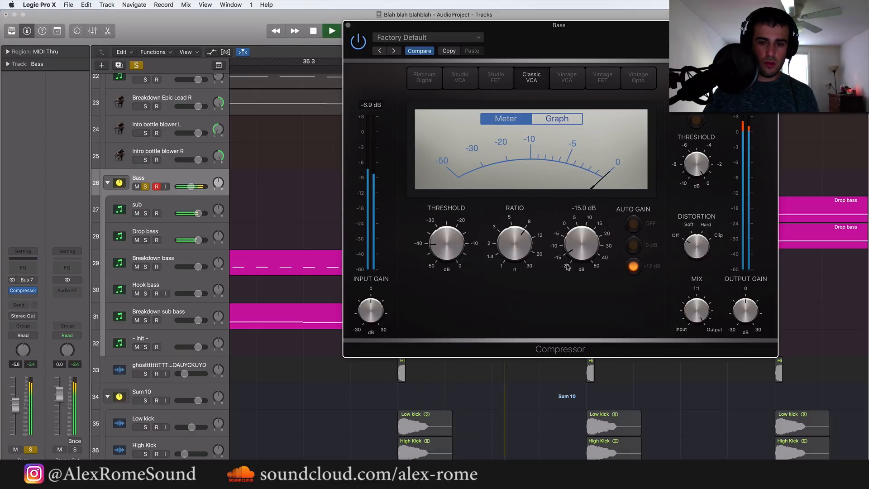
{"action": "key", "text": "space"}
Set the Bass Compressor's threshold to -27 dB and its make-up gain to -4.5 dB, and unsolo the Bass stack
{"action": "left_click_drag", "start_coordinate": [441, 246], "coordinate": [439, 214]}
{"action": "key", "text": "space"}
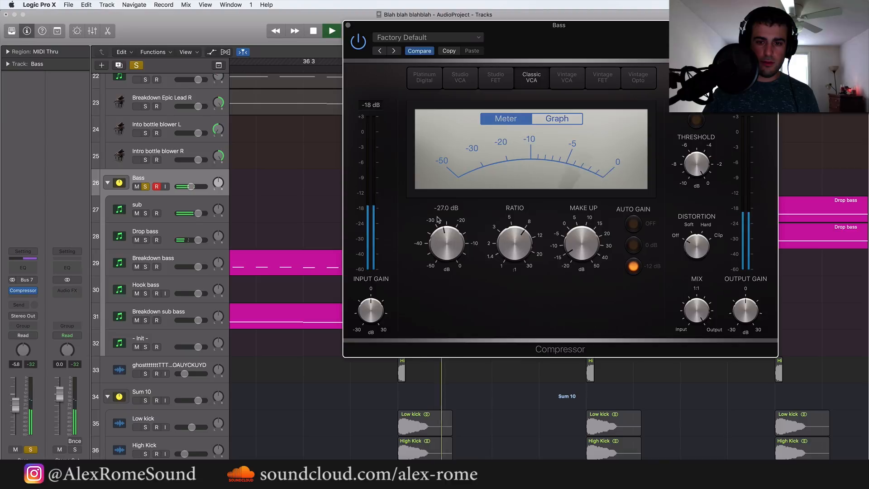
{"action": "key", "text": "space"}
{"action": "key", "text": "space"}
{"action": "key", "text": "space"}
{"action": "left_click_drag", "start_coordinate": [580, 240], "coordinate": [580, 216]}
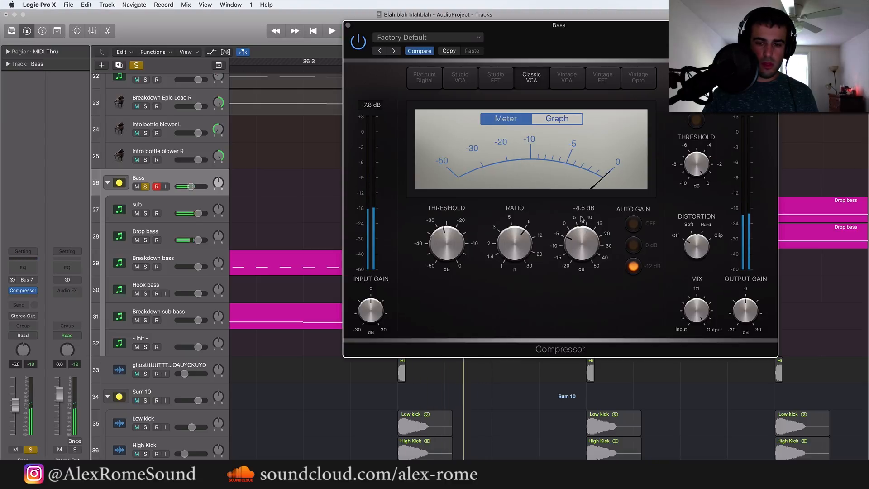
{"action": "key", "text": "space"}
{"action": "key", "text": "space"}
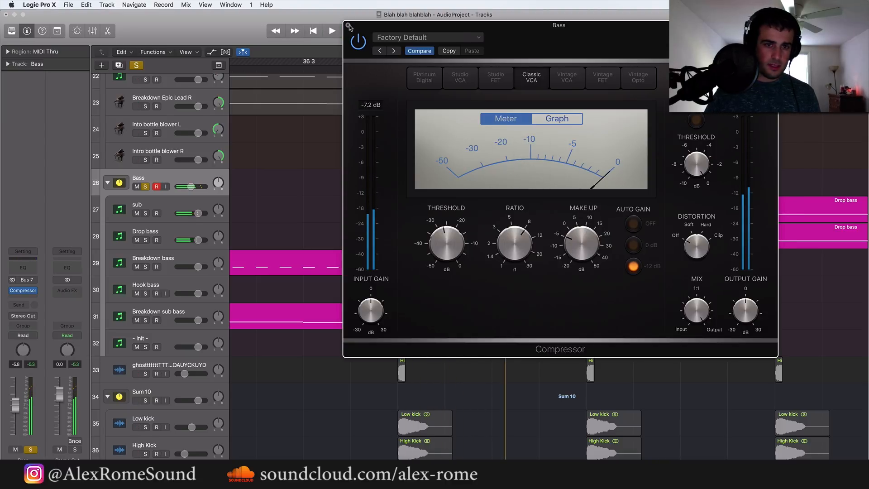
{"action": "left_click", "coordinate": [348, 25]}
{"action": "left_click", "coordinate": [145, 187]}
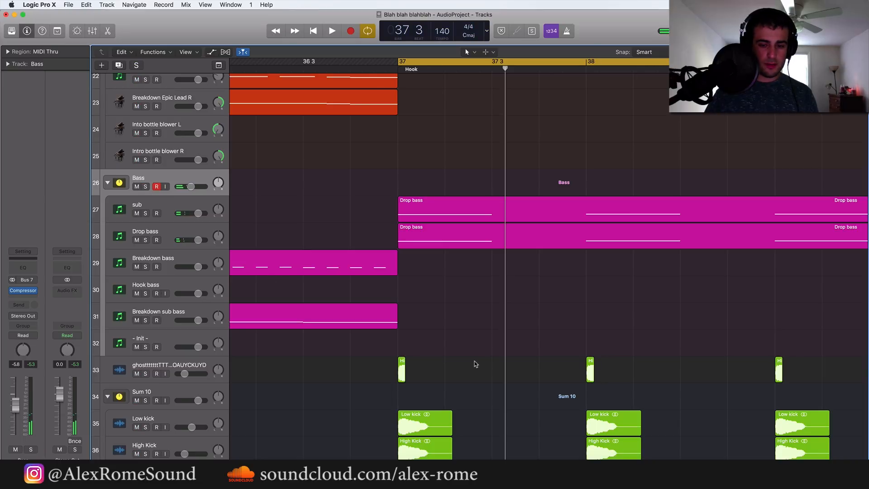
Duplicate the eight ghost kick regions and place the copies on beat 3 of each bar from 37 to 44
{"action": "key", "text": "super+Left"}
{"action": "key", "text": "super+Left"}
{"action": "key", "text": "super+Left"}
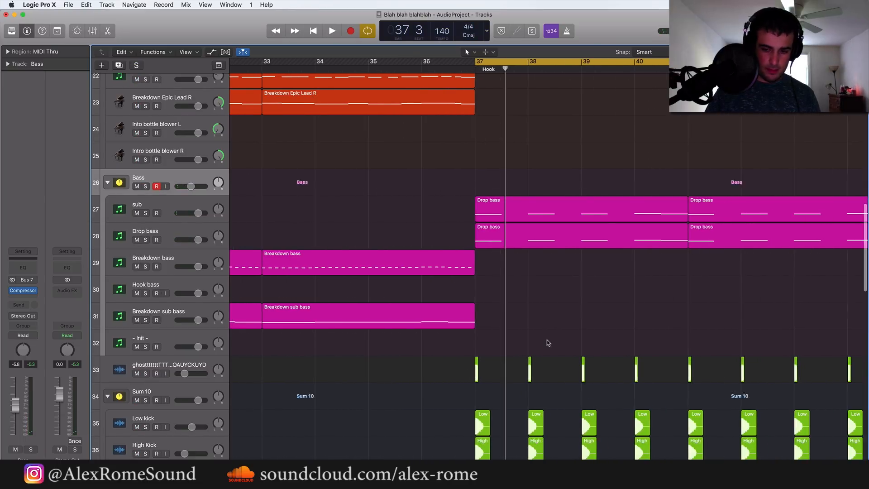
{"action": "key", "text": "super+Left"}
{"action": "key", "text": "super+Left"}
{"action": "left_click_drag", "start_coordinate": [673, 361], "coordinate": [436, 396]}
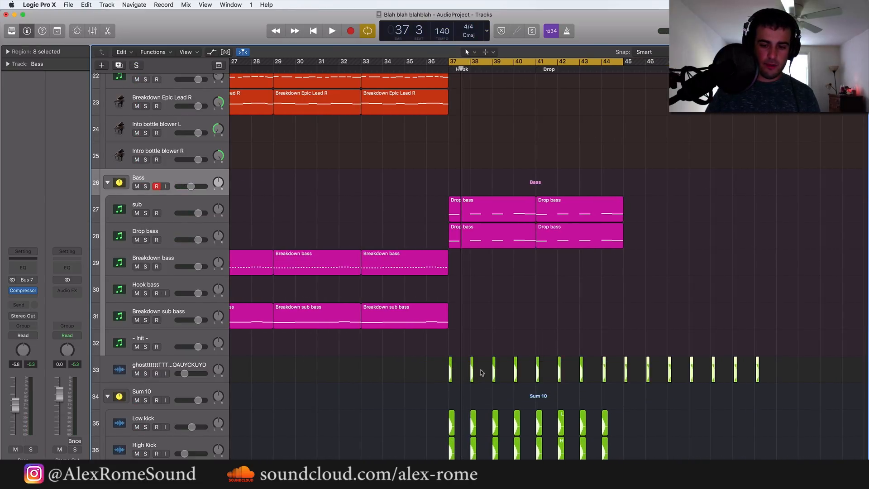
{"action": "left_click_drag", "start_coordinate": [608, 372], "coordinate": [687, 353]}
{"action": "left_click_drag", "start_coordinate": [841, 371], "coordinate": [790, 347]}
{"action": "left_click_drag", "start_coordinate": [803, 375], "coordinate": [315, 375]}
{"action": "scroll", "coordinate": [606, 370], "scroll_direction": "up", "scroll_amount": 5}
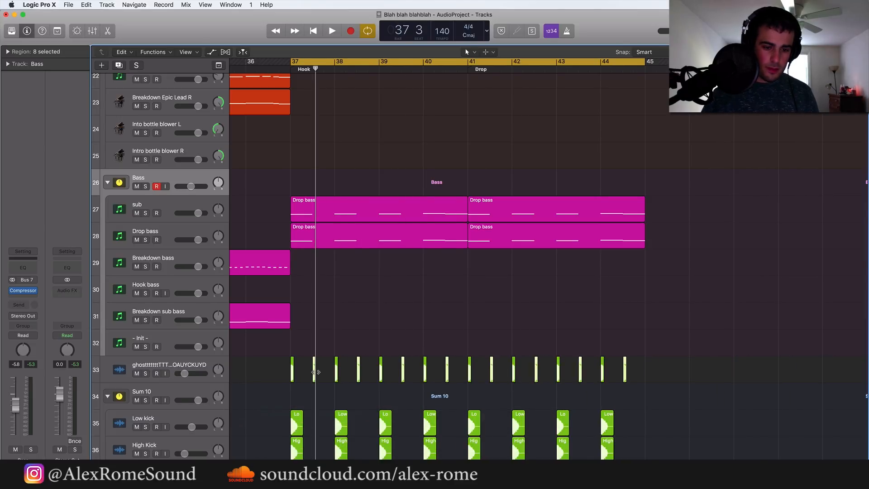
{"action": "scroll", "coordinate": [315, 374], "scroll_direction": "up", "scroll_amount": 5}
{"action": "scroll", "coordinate": [317, 372], "scroll_direction": "down", "scroll_amount": 4}
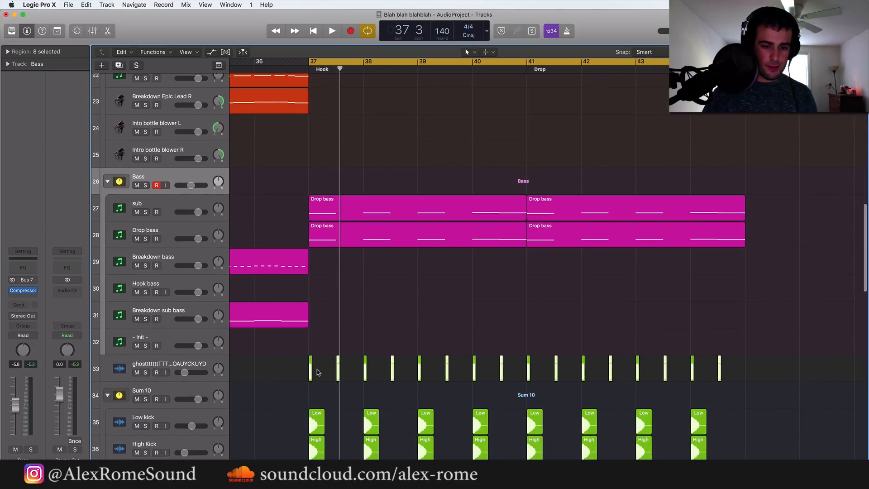
Play the start of the drop to hear the bass against the doubled ghost kick pattern
{"action": "key", "text": "space"}
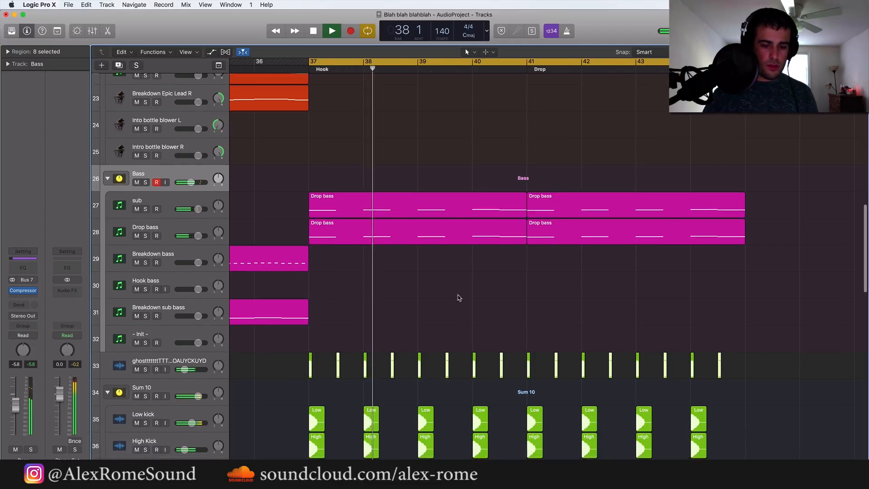
{"action": "scroll", "coordinate": [451, 303], "scroll_direction": "down", "scroll_amount": 15}
{"action": "scroll", "coordinate": [450, 303], "scroll_direction": "left", "scroll_amount": 5}
{"action": "key", "text": "space"}
Select the Drop lead L and R regions and solo the Leads stack
{"action": "scroll", "coordinate": [459, 298], "scroll_direction": "up", "scroll_amount": 15}
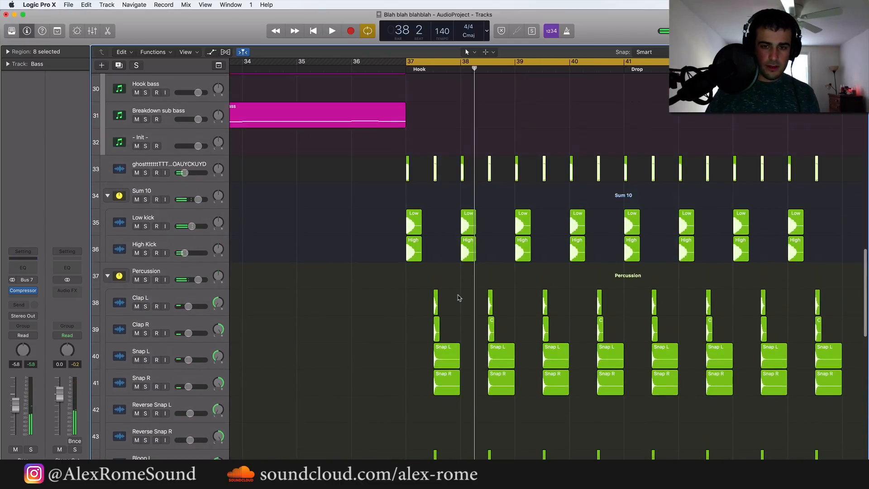
{"action": "scroll", "coordinate": [459, 298], "scroll_direction": "up", "scroll_amount": 1}
{"action": "scroll", "coordinate": [458, 298], "scroll_direction": "right", "scroll_amount": 2}
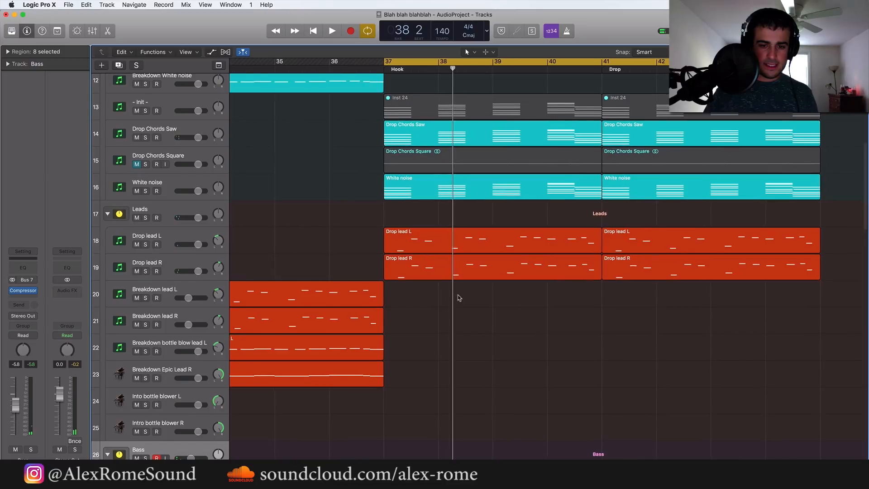
{"action": "left_click_drag", "start_coordinate": [372, 240], "coordinate": [719, 264]}
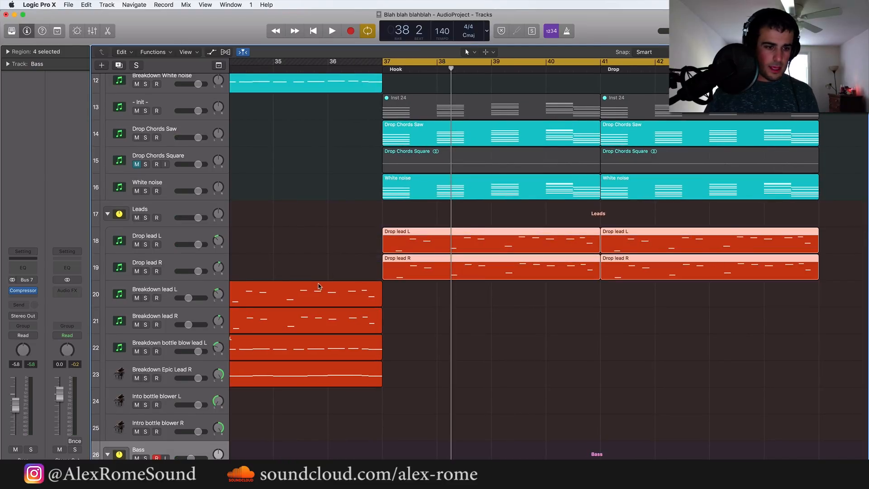
{"action": "left_click", "coordinate": [169, 216]}
{"action": "left_click", "coordinate": [146, 218]}
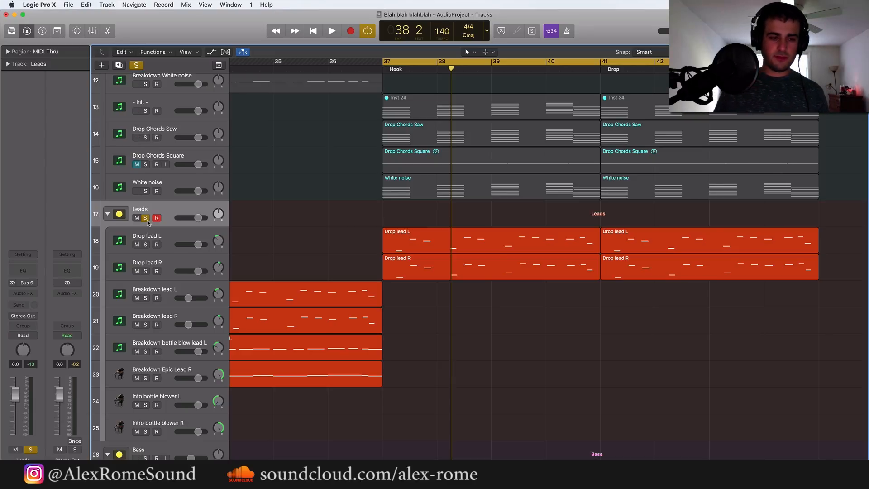
Look over the Drop lead tracks' plug-ins and the Channel EQ curve on Drop lead L
{"action": "left_click", "coordinate": [169, 239]}
{"action": "left_click", "coordinate": [168, 267]}
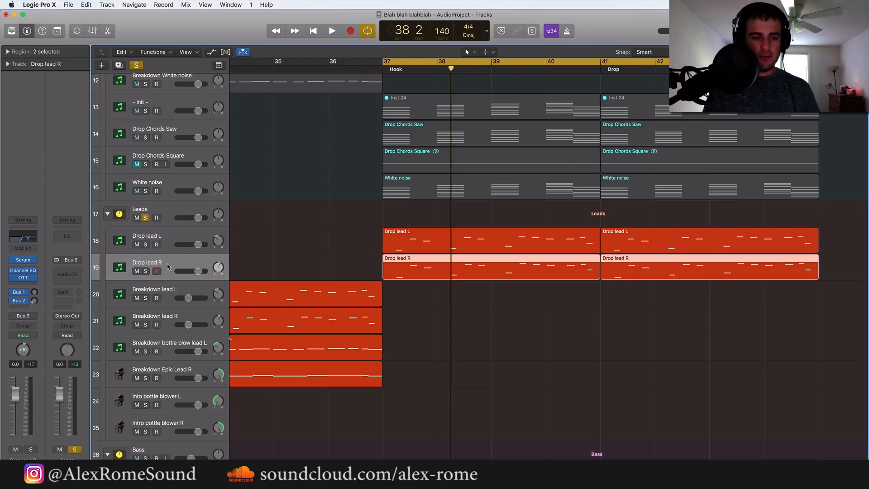
{"action": "left_click", "coordinate": [169, 238]}
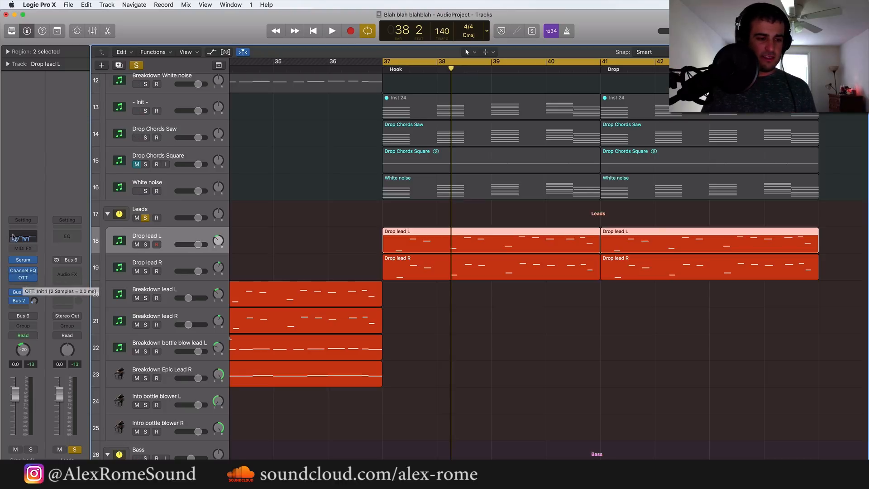
{"action": "left_click", "coordinate": [23, 271]}
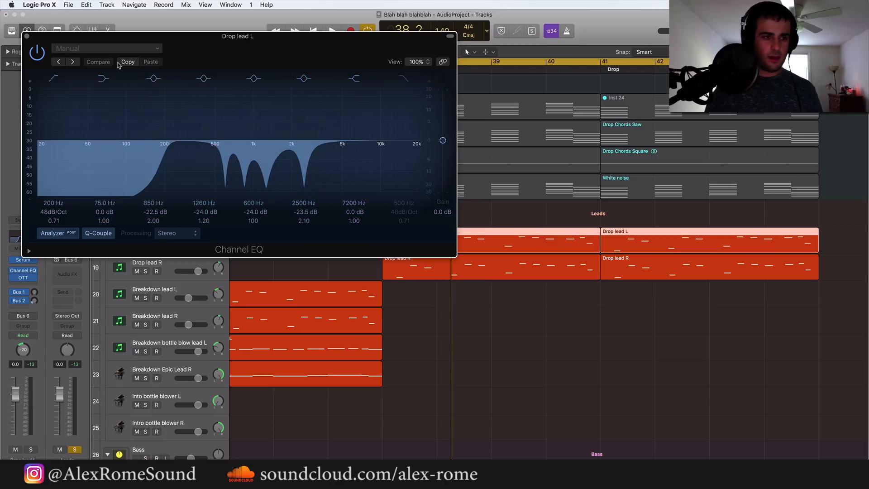
{"action": "left_click", "coordinate": [25, 35]}
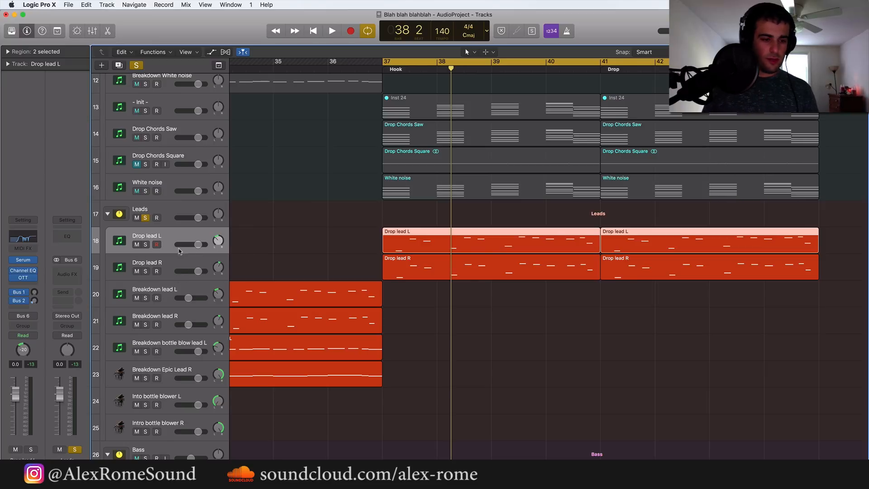
Move the Drop lead L and Drop lead R tracks out of the Leads stack to above it, and unsolo Leads
{"action": "left_click_drag", "start_coordinate": [165, 237], "coordinate": [165, 207]}
{"action": "left_click_drag", "start_coordinate": [166, 266], "coordinate": [166, 209]}
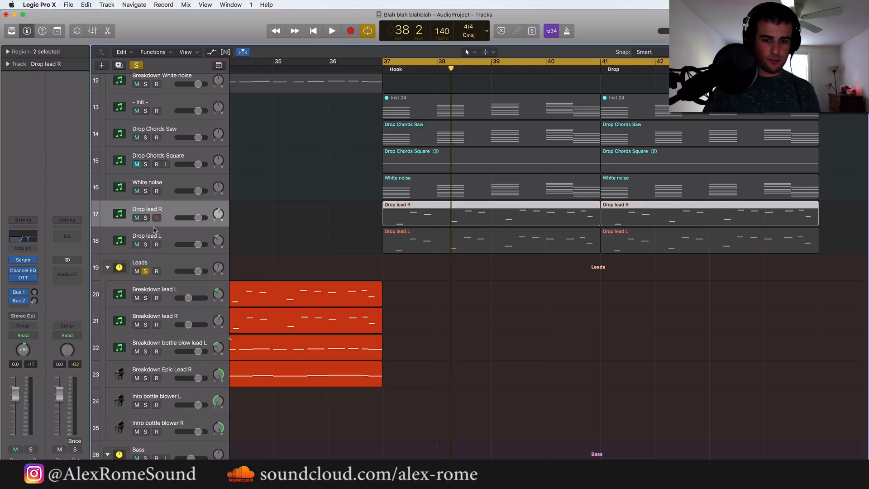
{"action": "left_click", "coordinate": [145, 278]}
{"action": "left_click", "coordinate": [145, 271]}
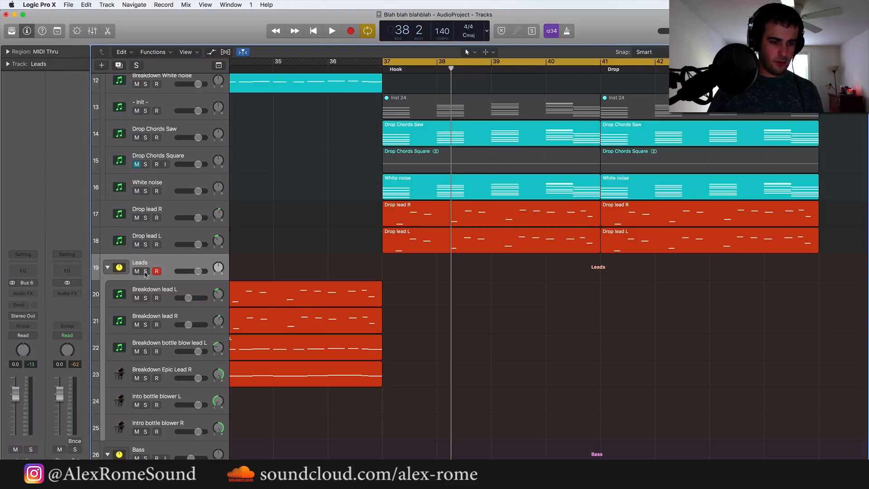
{"action": "left_click_drag", "start_coordinate": [442, 388], "coordinate": [287, 299]}
{"action": "scroll", "coordinate": [288, 299], "scroll_direction": "up", "scroll_amount": 2}
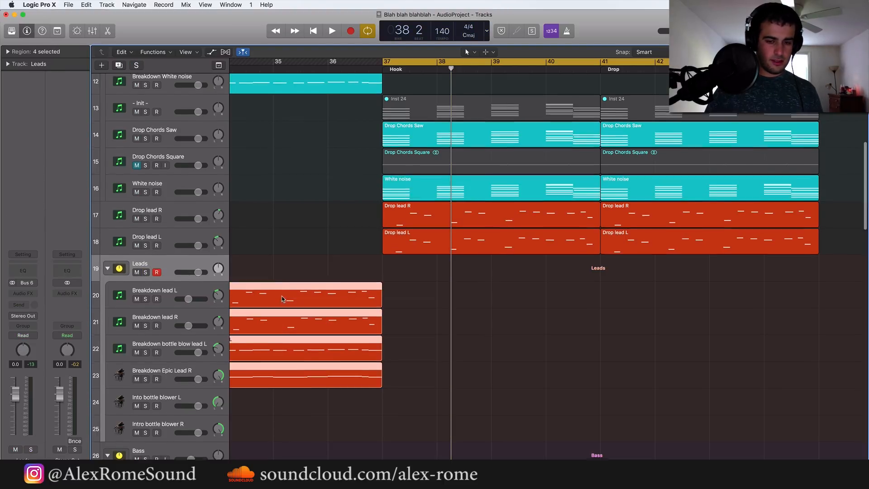
{"action": "left_click", "coordinate": [291, 279]}
Group the Drop lead R and Drop lead L tracks into a new Summing Stack
{"action": "left_click", "coordinate": [174, 252]}
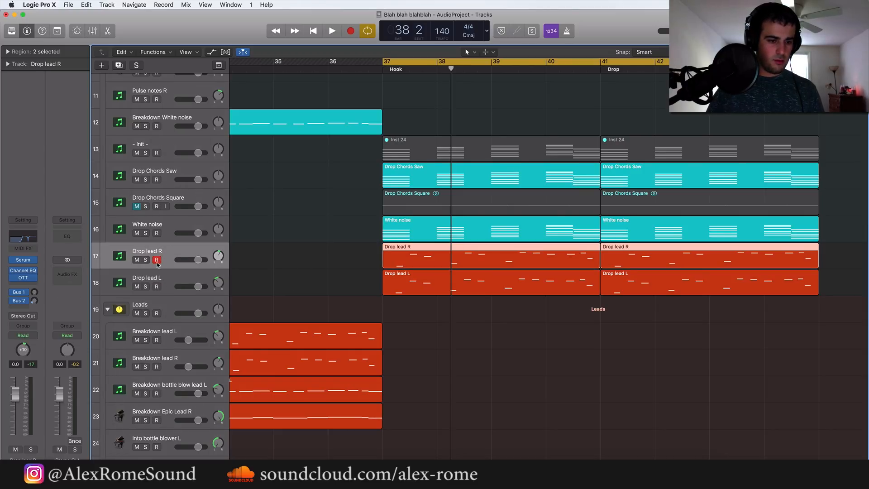
{"action": "left_click", "coordinate": [166, 275], "text": "shift"}
{"action": "right_click", "coordinate": [166, 275]}
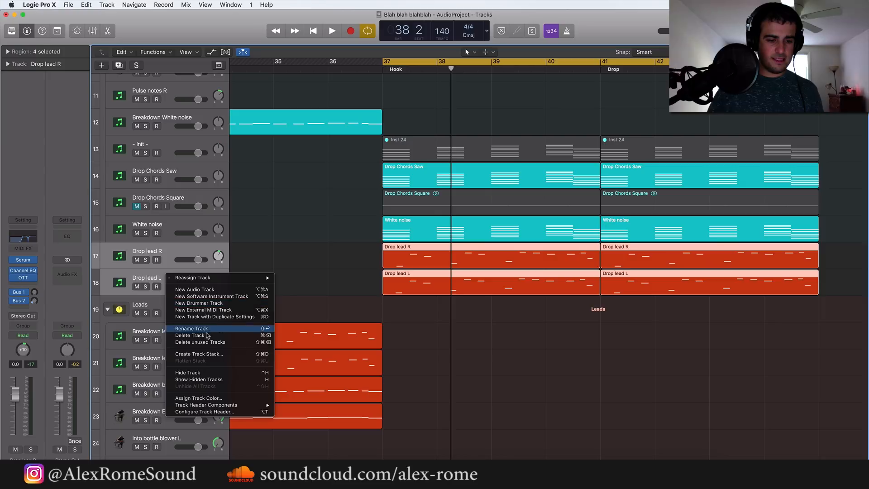
{"action": "left_click", "coordinate": [199, 354]}
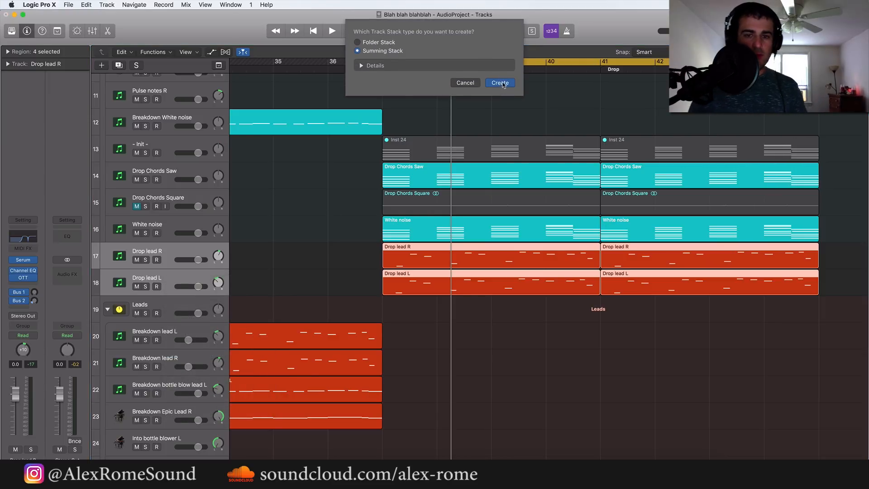
{"action": "left_click", "coordinate": [499, 81]}
Look over the plug-ins and sends on the Drop lead R and Drop lead L tracks in the new stack
{"action": "left_click", "coordinate": [162, 279]}
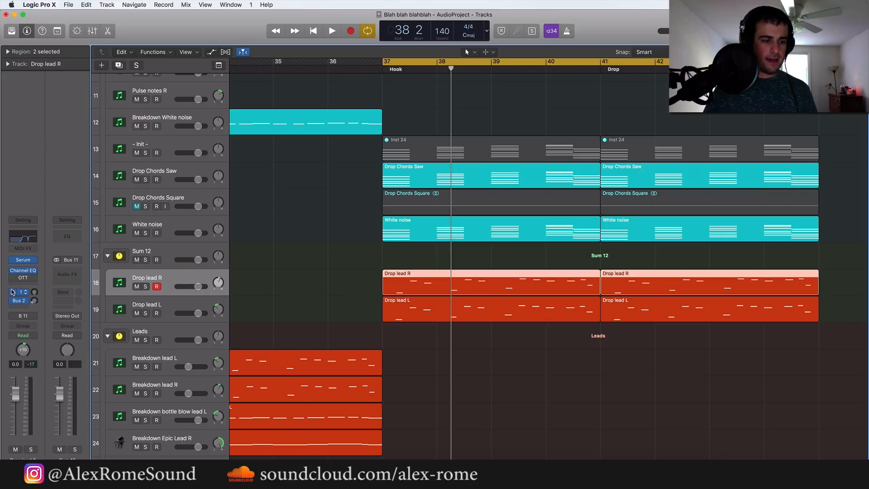
{"action": "key", "text": "Down"}
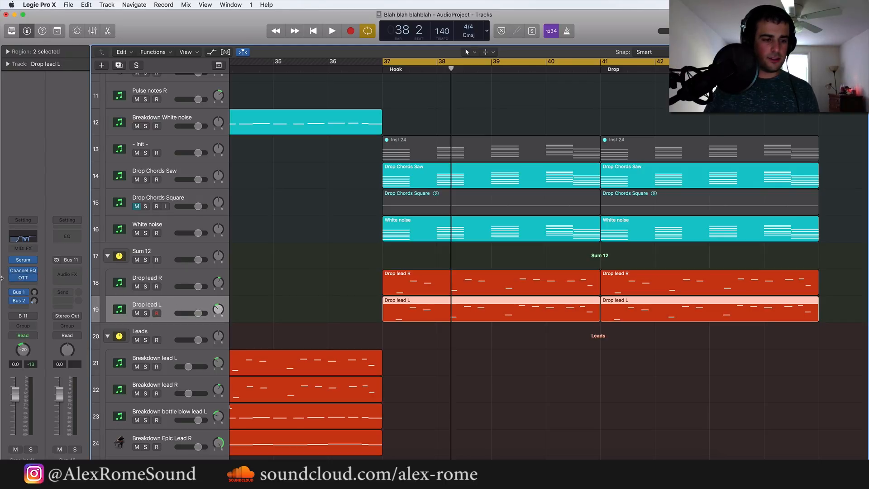
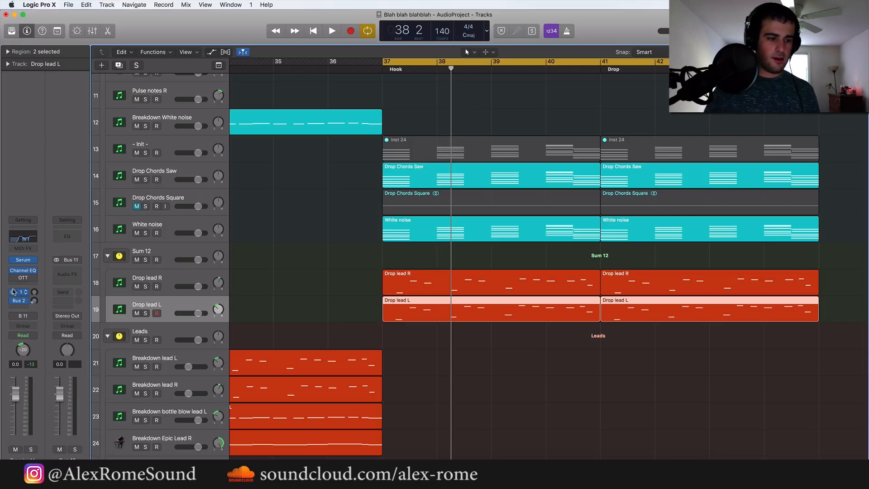
Bypass the Bus 1 and Bus 2 sends on the Drop lead L and Drop lead R tracks and bring both pans to about centre
{"action": "left_click", "coordinate": [12, 292]}
{"action": "left_click", "coordinate": [11, 301]}
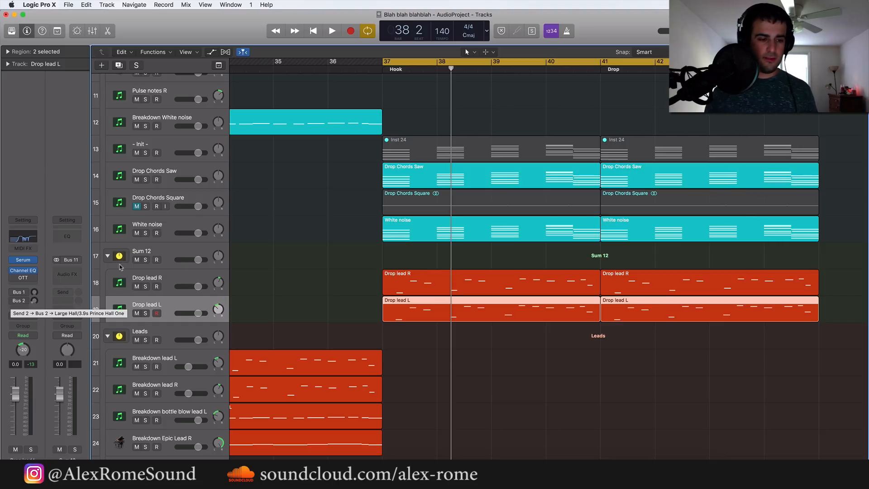
{"action": "left_click", "coordinate": [170, 274]}
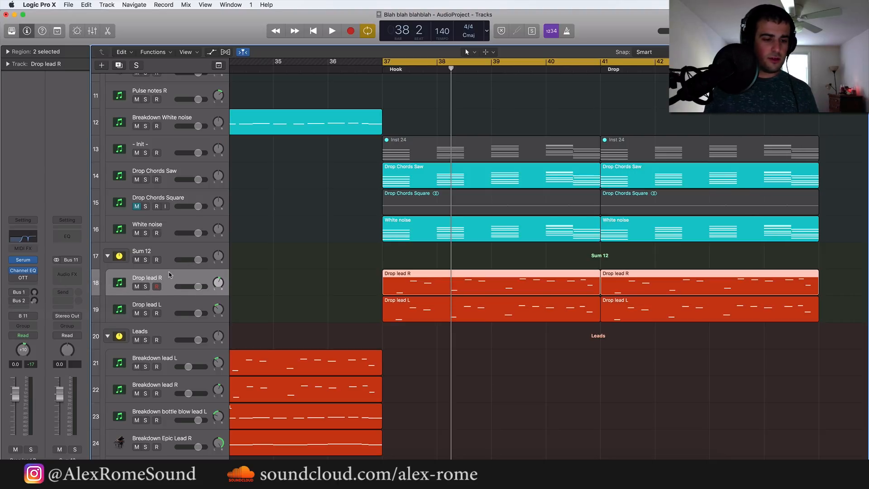
{"action": "left_click", "coordinate": [165, 309]}
{"action": "left_click_drag", "start_coordinate": [350, 276], "coordinate": [713, 313]}
{"action": "left_click_drag", "start_coordinate": [217, 307], "coordinate": [219, 287]}
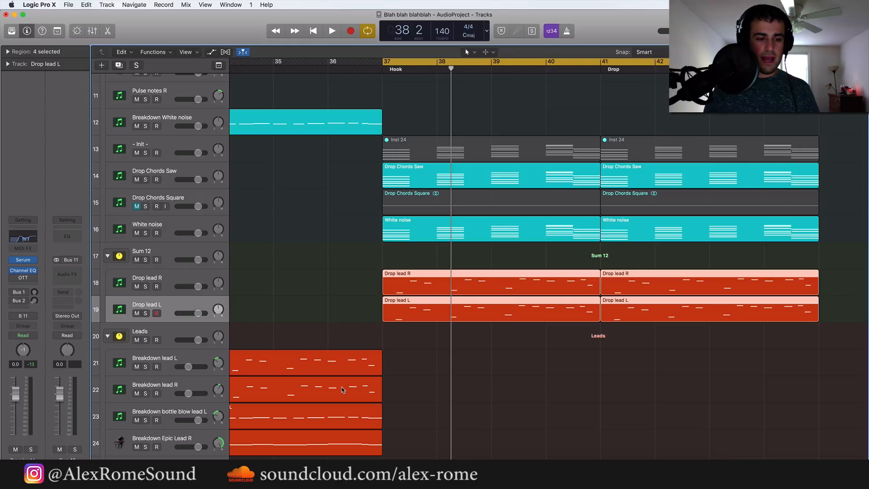
Bypass the Channel EQ on the Drop lead R and Drop lead L tracks
{"action": "left_click", "coordinate": [180, 265]}
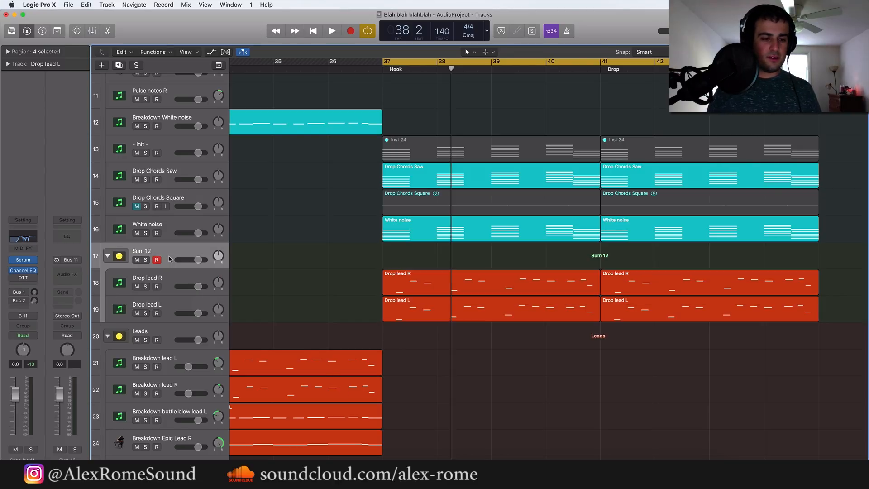
{"action": "left_click", "coordinate": [168, 280]}
{"action": "left_click", "coordinate": [161, 244]}
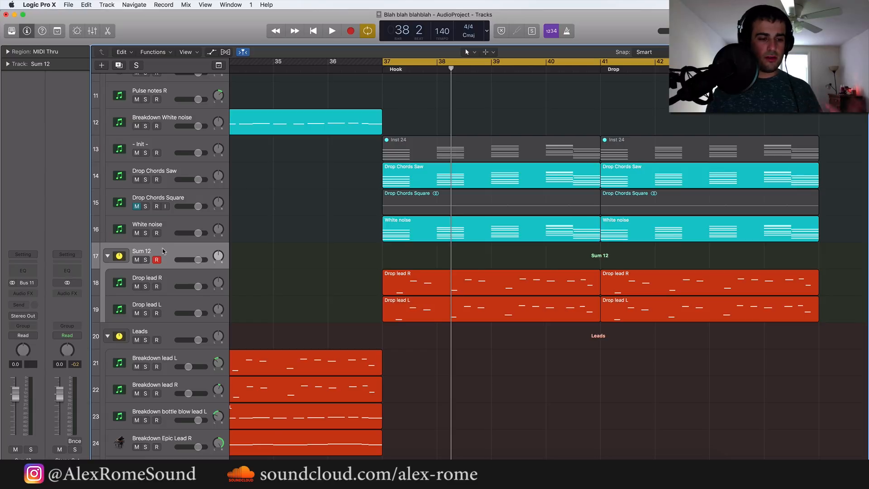
{"action": "left_click", "coordinate": [171, 273]}
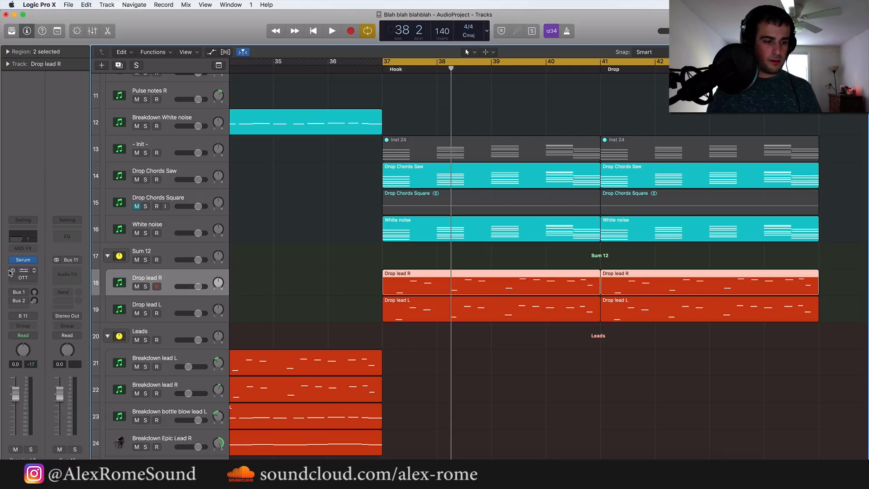
{"action": "key", "text": "Down"}
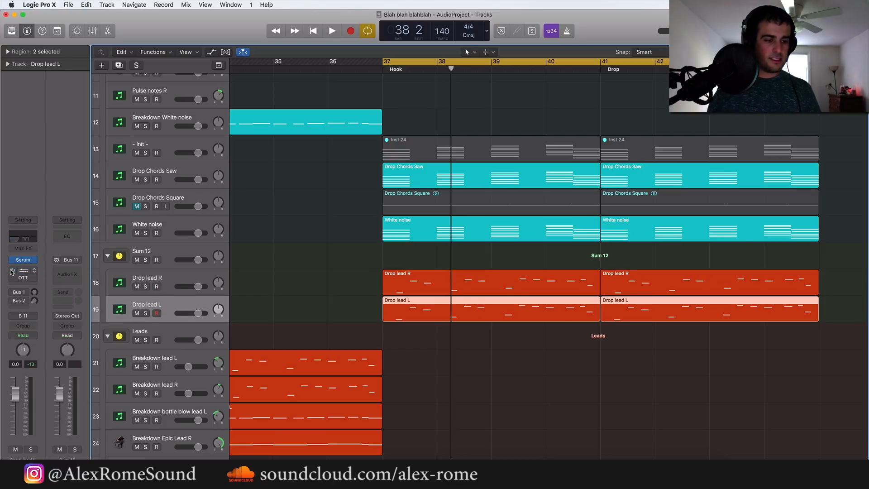
Solo the Sum 12 stack and play back the drop leads from bar 37
{"action": "left_click", "coordinate": [173, 260]}
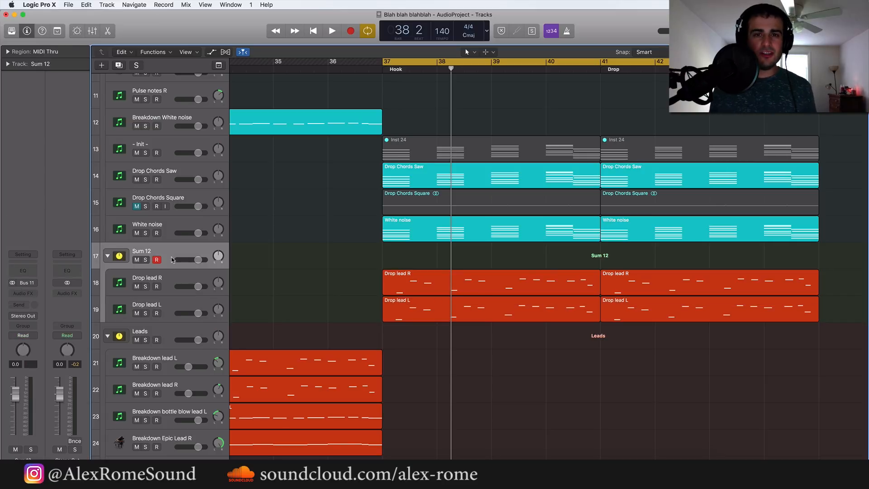
{"action": "left_click", "coordinate": [145, 260]}
{"action": "key", "text": "space"}
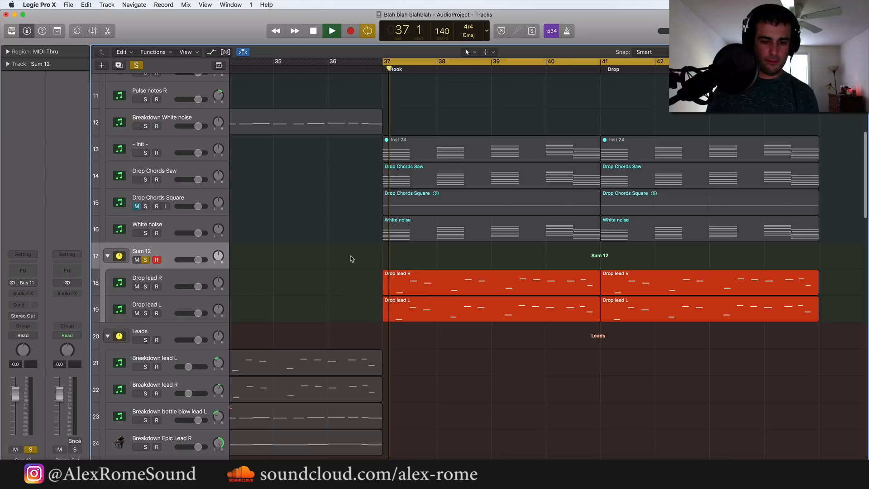
{"action": "key", "text": "space"}
Examine the Serum oscillator and effects settings on the Drop lead R and Drop lead L tracks
{"action": "key", "text": "Down"}
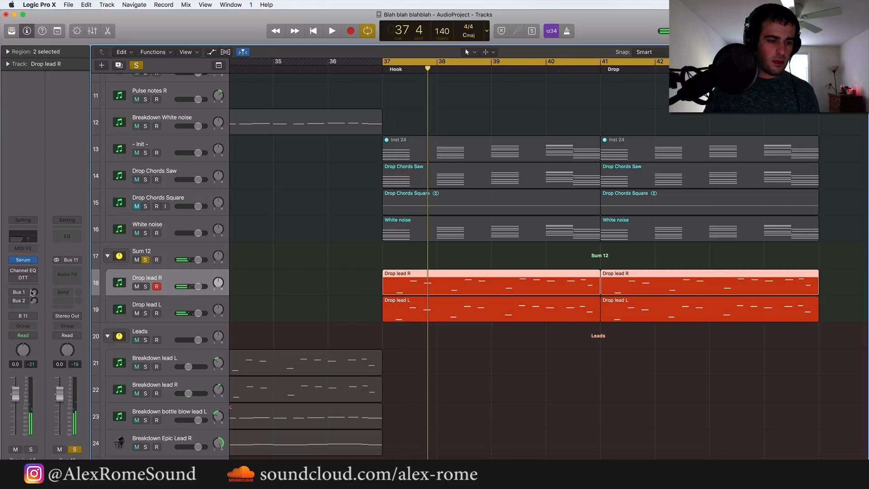
{"action": "left_click", "coordinate": [23, 262]}
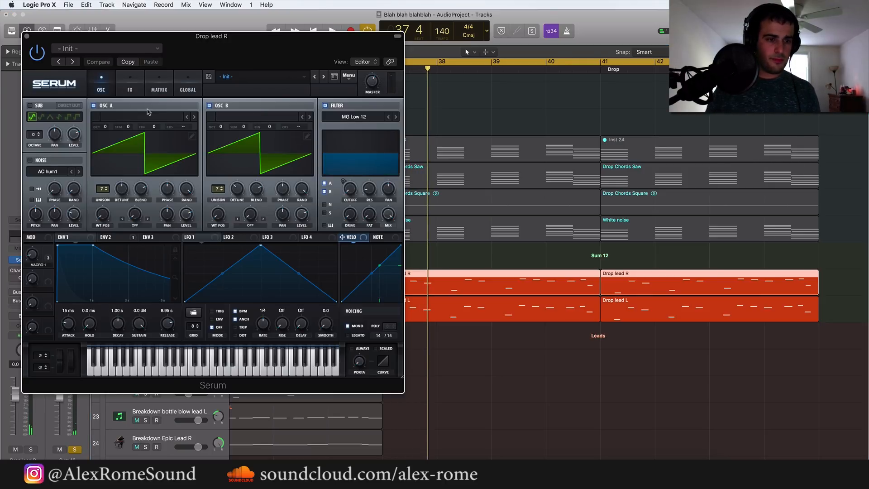
{"action": "left_click", "coordinate": [131, 90]}
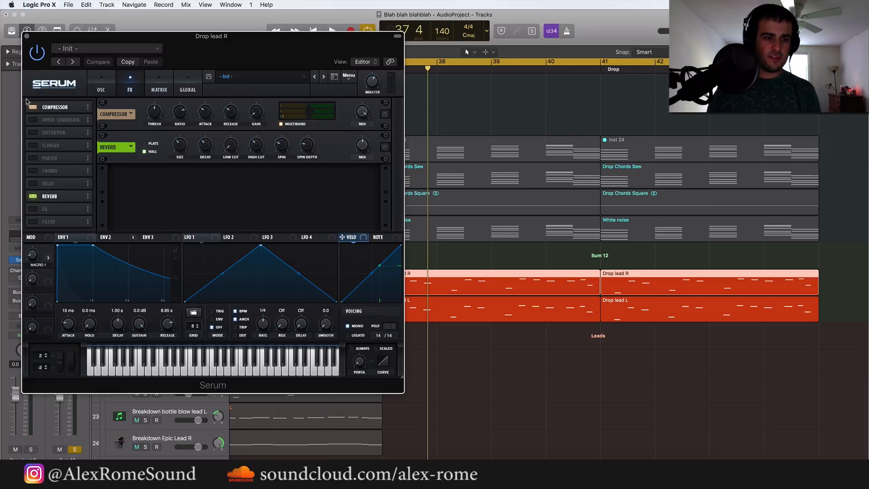
{"action": "left_click", "coordinate": [26, 36]}
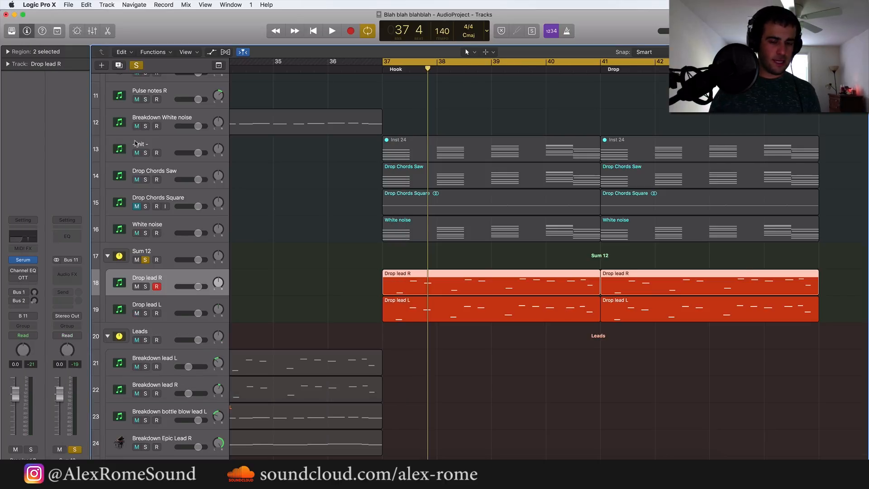
{"action": "left_click", "coordinate": [161, 306]}
{"action": "left_click", "coordinate": [22, 260]}
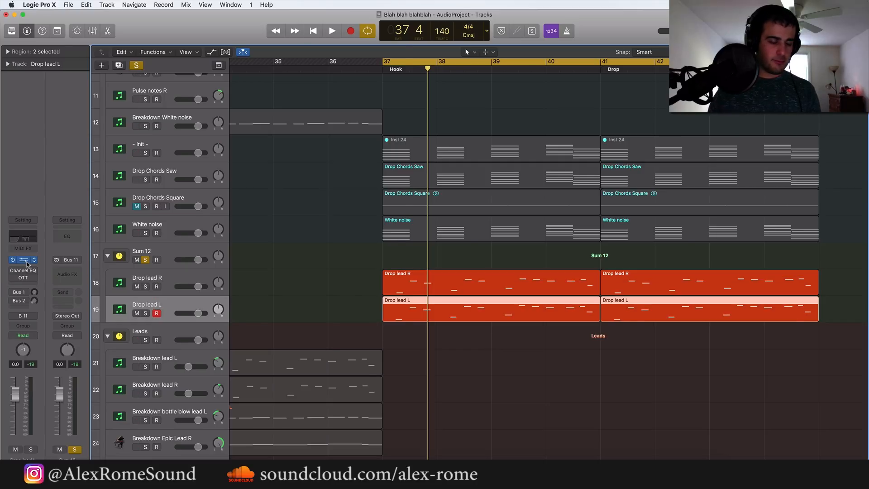
{"action": "left_click", "coordinate": [123, 89]}
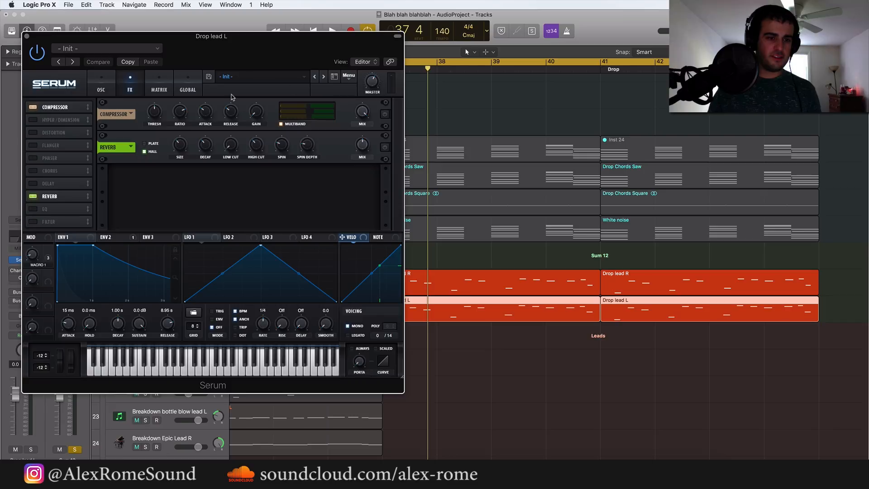
{"action": "left_click", "coordinate": [102, 87]}
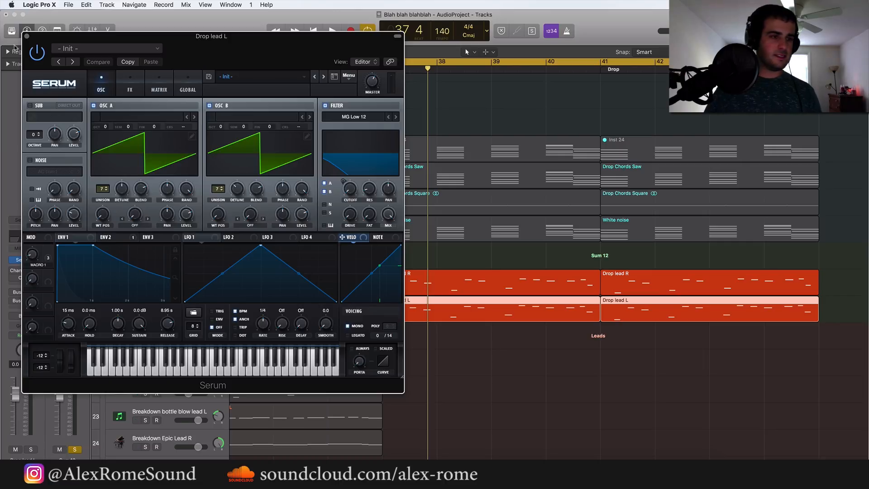
{"action": "left_click", "coordinate": [26, 37]}
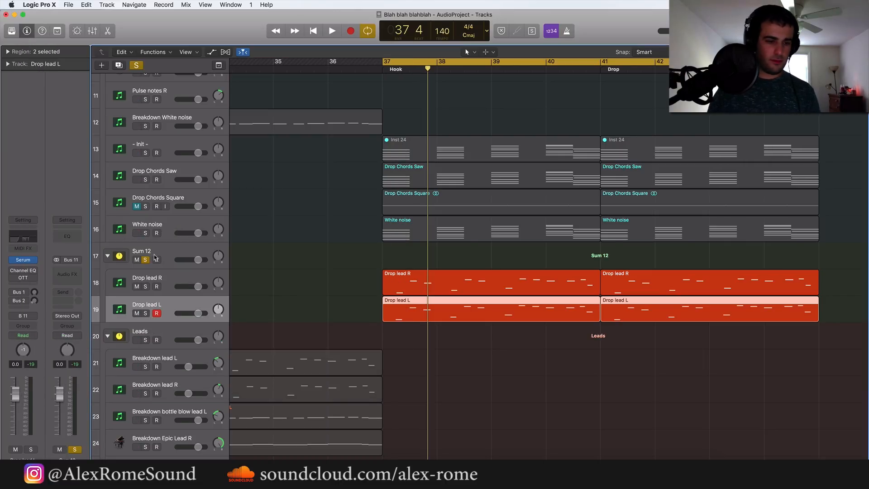
Play back the soloed lead stack and look through the audio effects available for Sum 12
{"action": "key", "text": "space"}
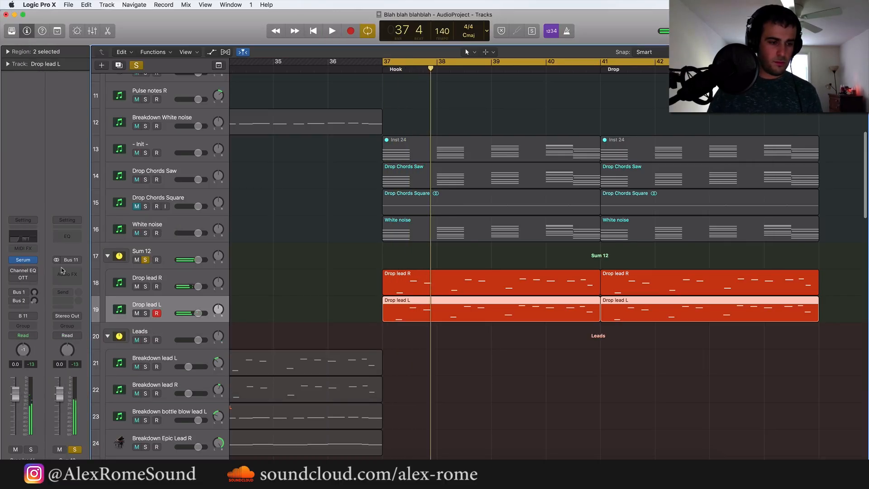
{"action": "left_click", "coordinate": [162, 253]}
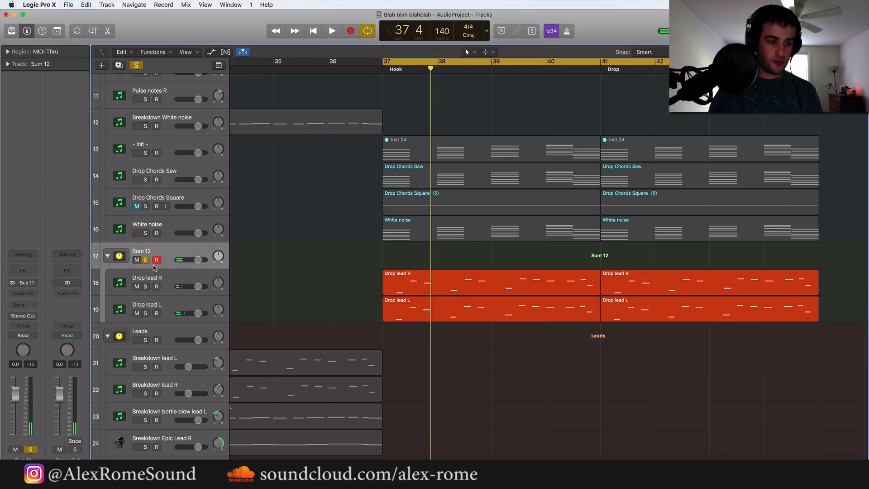
{"action": "left_click", "coordinate": [23, 294]}
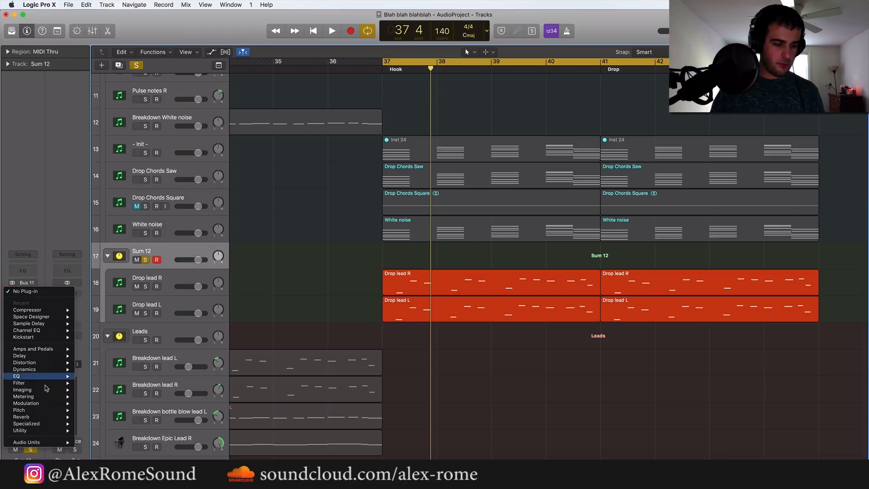
{"action": "left_click", "coordinate": [277, 279]}
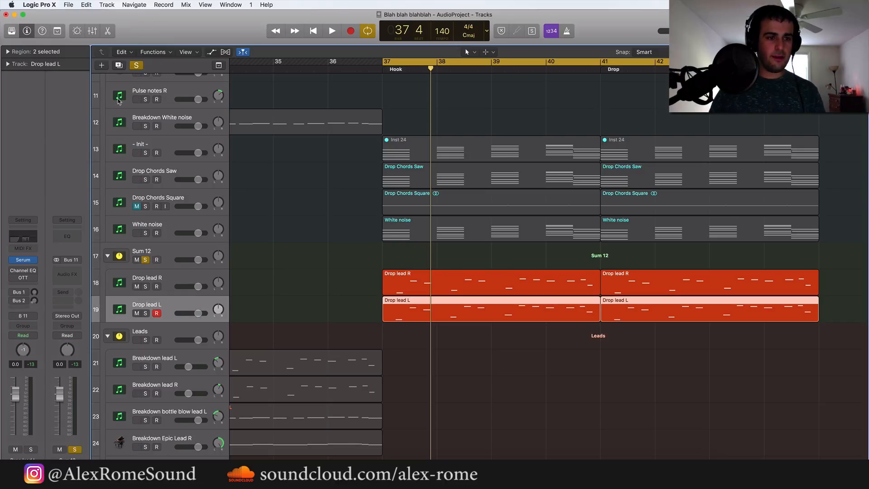
Duplicate the Drop lead L track with its settings and place copies of its two regions on the new track from bar 37
{"action": "key", "text": "super+d"}
{"action": "left_click_drag", "start_coordinate": [320, 307], "coordinate": [653, 297]}
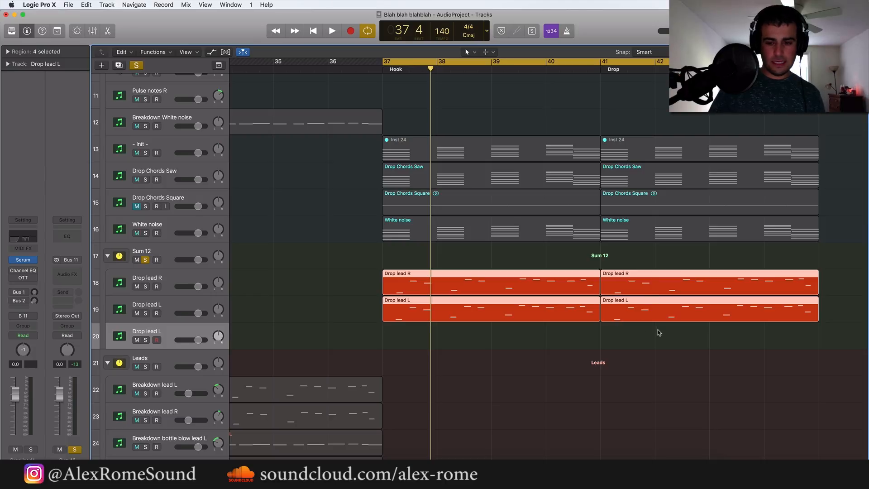
{"action": "left_click_drag", "start_coordinate": [658, 329], "coordinate": [555, 316]}
{"action": "key", "text": "super+r"}
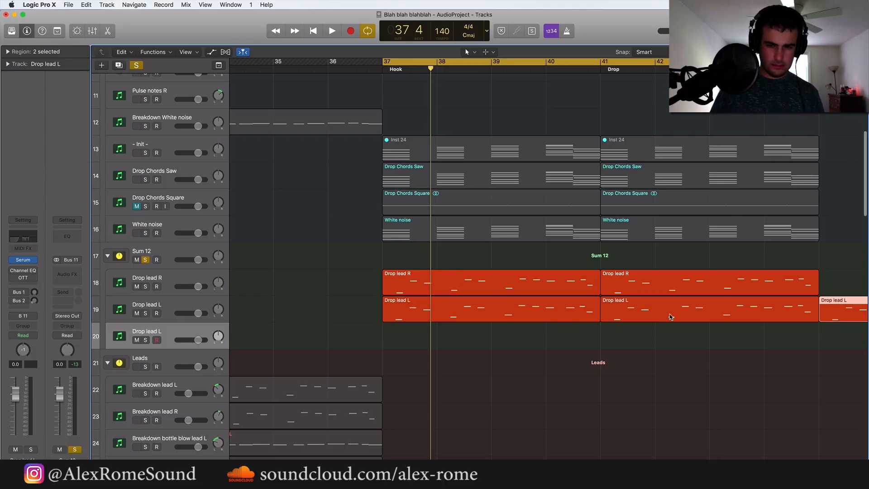
{"action": "key", "text": "super+Left"}
{"action": "key", "text": "super+Left"}
{"action": "key", "text": "super+Left"}
{"action": "key", "text": "super+Left"}
{"action": "scroll", "coordinate": [674, 316], "scroll_direction": "right", "scroll_amount": 3}
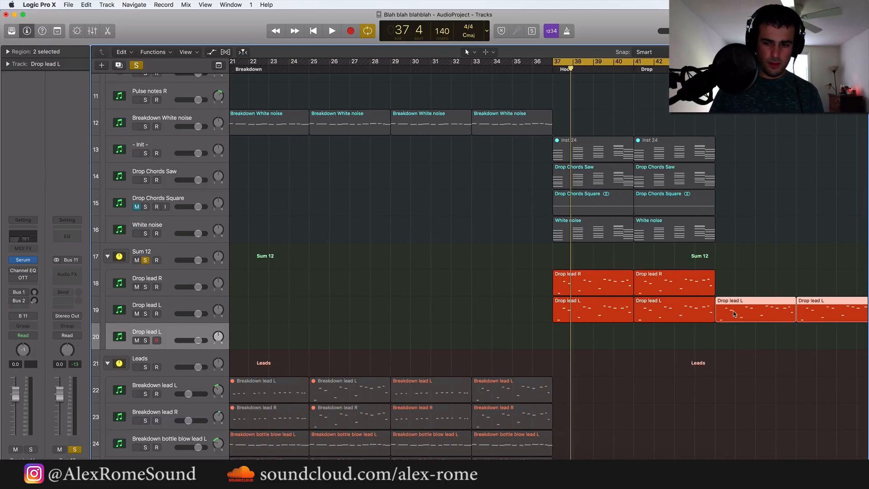
{"action": "left_click_drag", "start_coordinate": [742, 314], "coordinate": [599, 338]}
{"action": "key", "text": "super+Right"}
{"action": "key", "text": "super+Right"}
{"action": "key", "text": "super+Right"}
{"action": "key", "text": "super+Right"}
{"action": "key", "text": "super+Right"}
{"action": "scroll", "coordinate": [535, 347], "scroll_direction": "right", "scroll_amount": 4}
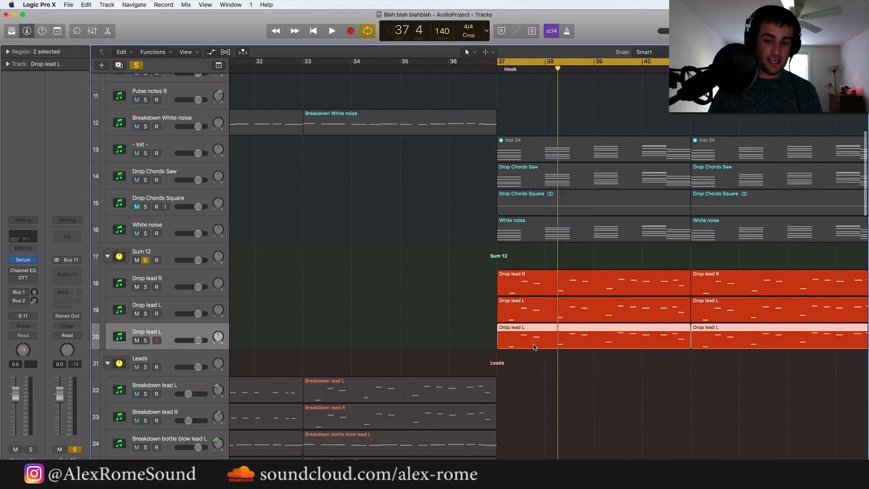
Solo and play the duplicated Drop lead L track, and reset its Serum instrument to the Init Preset
{"action": "left_click", "coordinate": [145, 340]}
{"action": "key", "text": "space"}
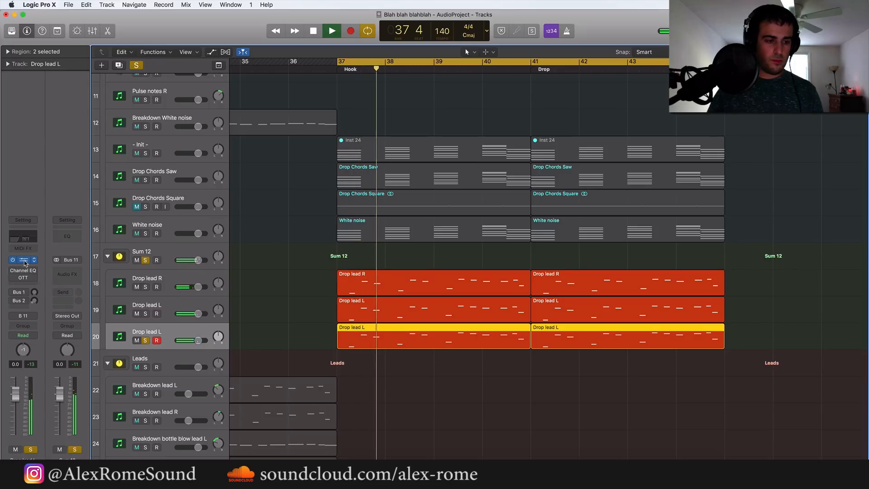
{"action": "left_click", "coordinate": [23, 260]}
{"action": "left_click", "coordinate": [349, 78]}
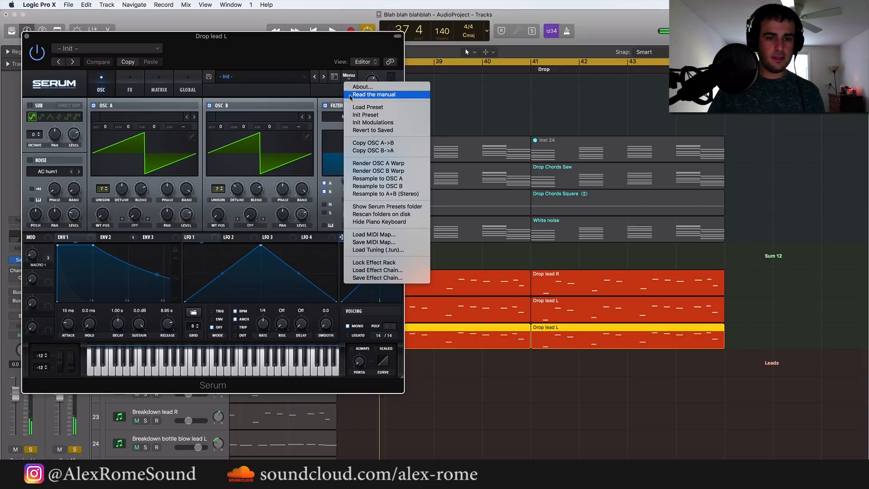
{"action": "left_click", "coordinate": [360, 112]}
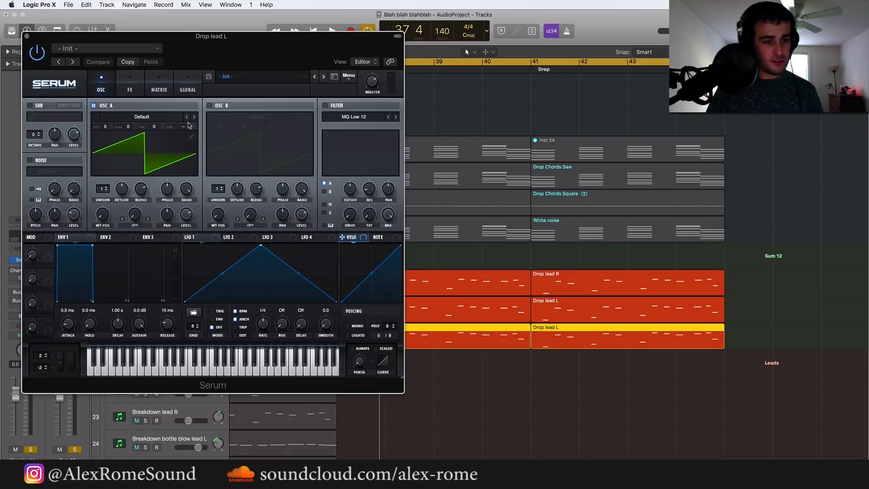
Draw a custom square wave in Serum's Oscillator A wavetable and set its unison to 9 voices
{"action": "left_click", "coordinate": [192, 137]}
{"action": "mouse_move", "coordinate": [77, 177]}
{"action": "left_mouse_down"}
{"action": "mouse_move", "coordinate": [210, 174]}
{"action": "mouse_move", "coordinate": [229, 301]}
{"action": "mouse_move", "coordinate": [365, 302]}
{"action": "left_mouse_up"}
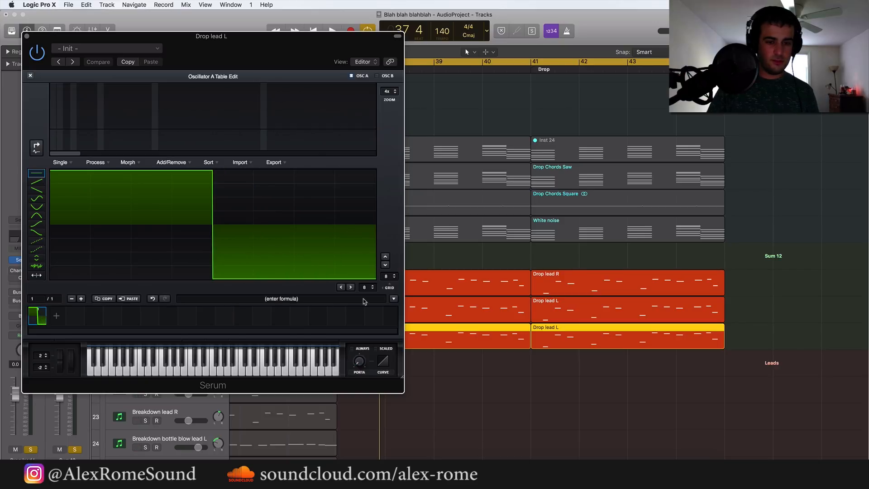
{"action": "left_click", "coordinate": [30, 76]}
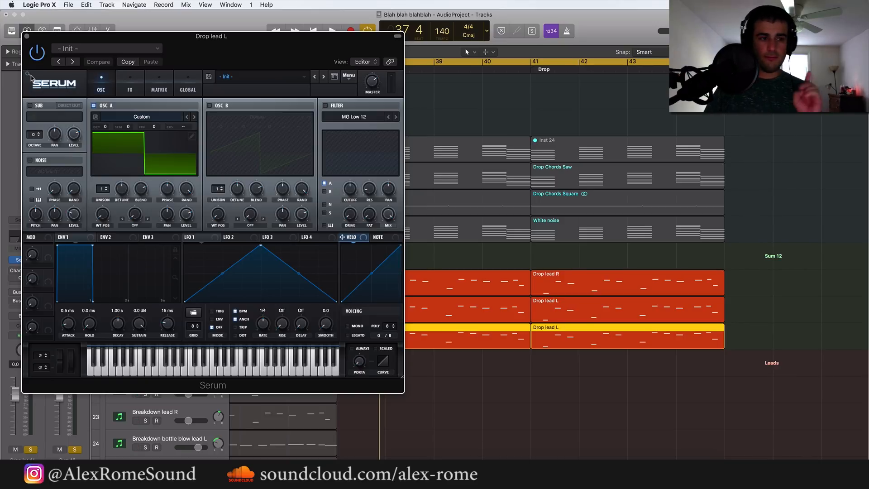
{"action": "left_click_drag", "start_coordinate": [104, 191], "coordinate": [97, 129]}
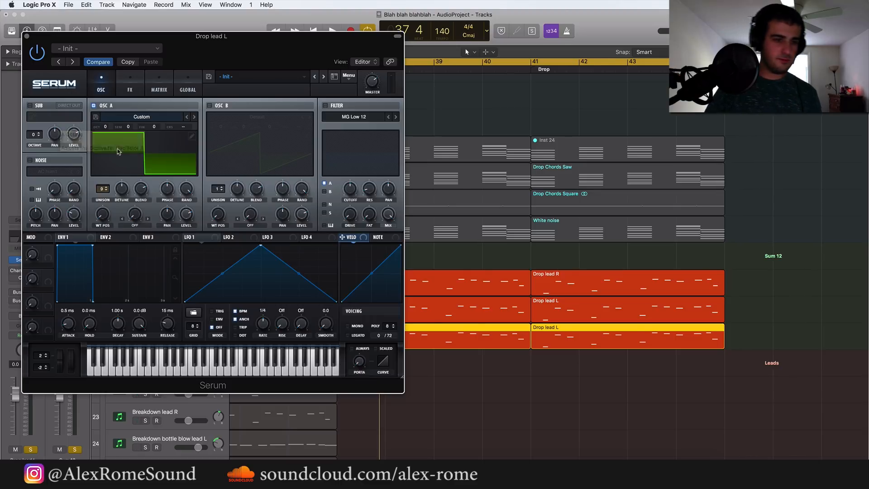
Enable Serum's filter as MG Low 24 with a lowered cutoff modulated by Envelope 2, whose sustain is set to 0%
{"action": "left_click_drag", "start_coordinate": [113, 237], "coordinate": [344, 198]}
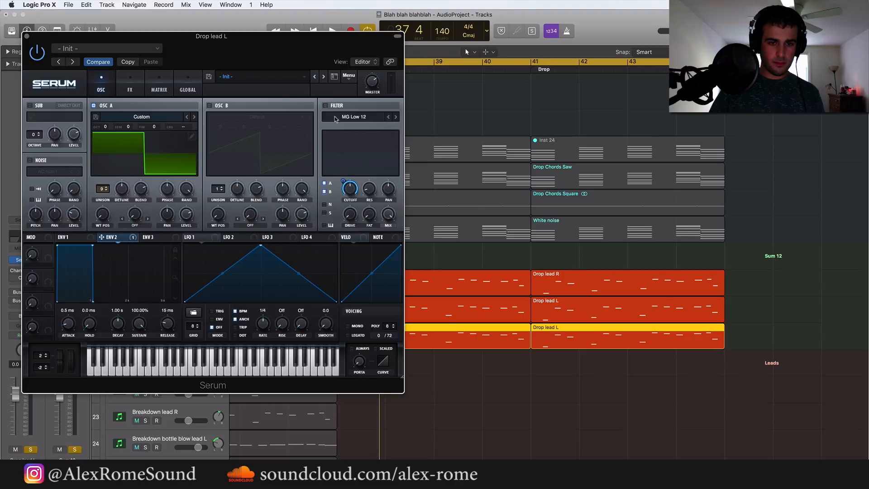
{"action": "left_click", "coordinate": [325, 106]}
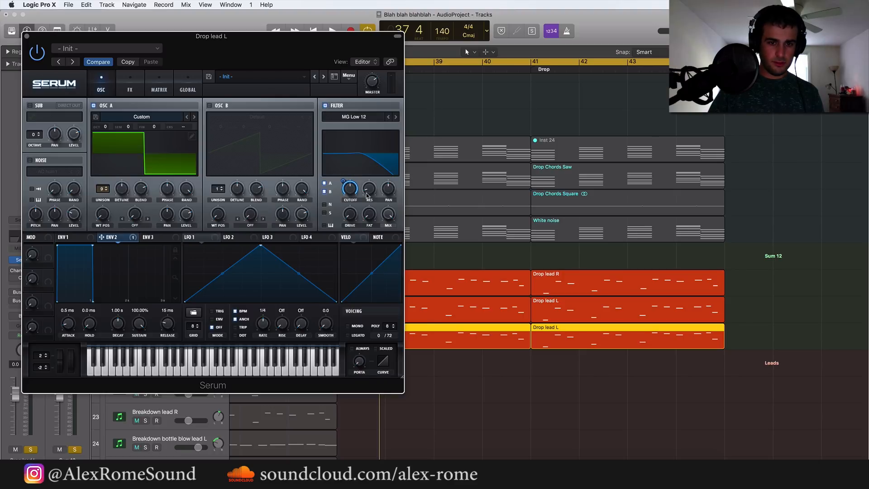
{"action": "left_click", "coordinate": [396, 117]}
{"action": "left_click_drag", "start_coordinate": [341, 182], "coordinate": [346, 221]}
{"action": "left_click_drag", "start_coordinate": [142, 327], "coordinate": [141, 408]}
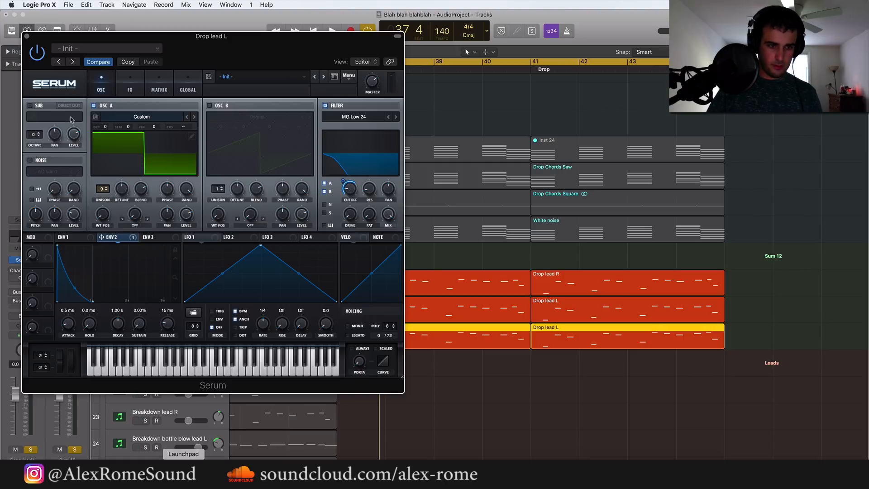
{"action": "left_click", "coordinate": [27, 36]}
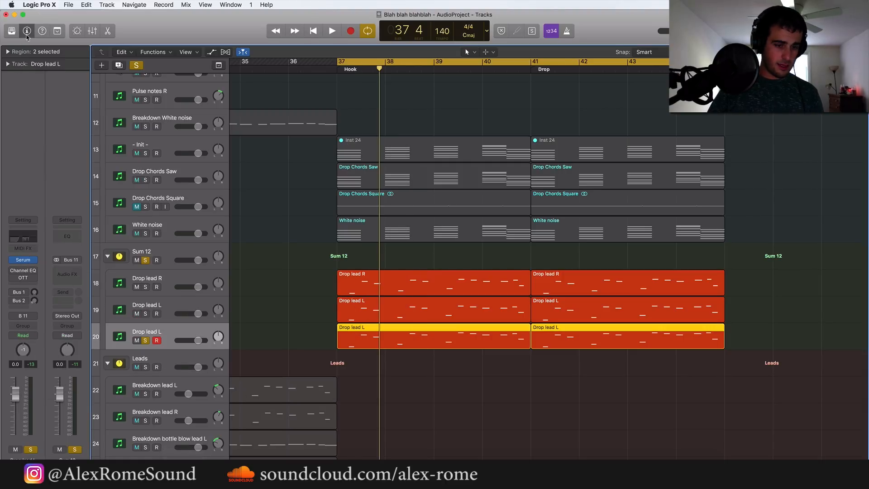
Unsolo the Sum 12 stack, raise Serum's filter cutoff, and set Envelope 2's sustain to 17.31% and release to 564 ms
{"action": "left_click", "coordinate": [146, 260]}
{"action": "key", "text": "space"}
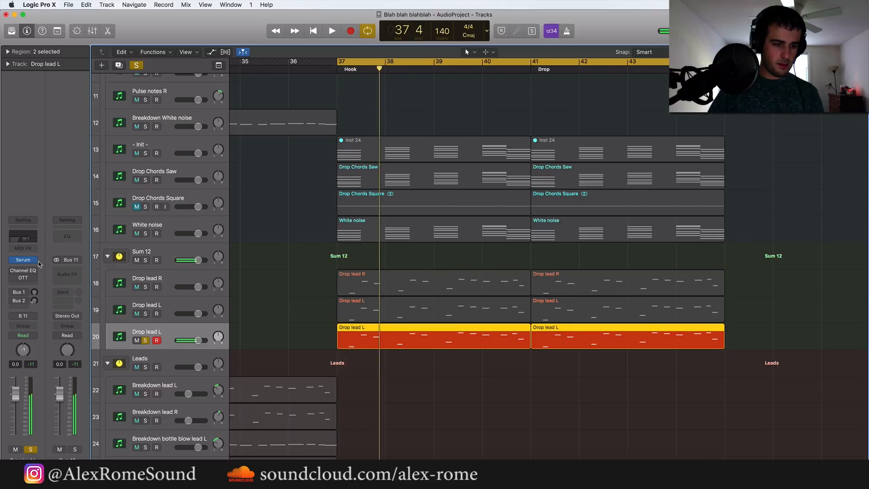
{"action": "left_click", "coordinate": [23, 260]}
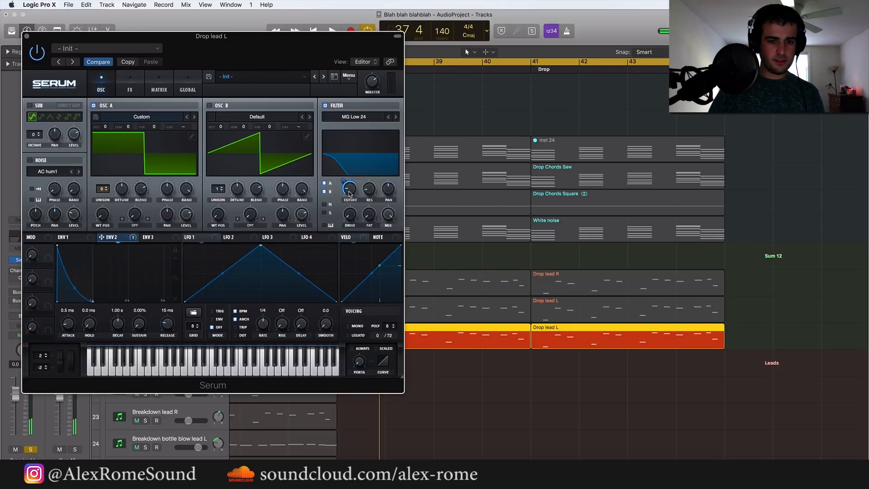
{"action": "left_click_drag", "start_coordinate": [350, 194], "coordinate": [348, 177]}
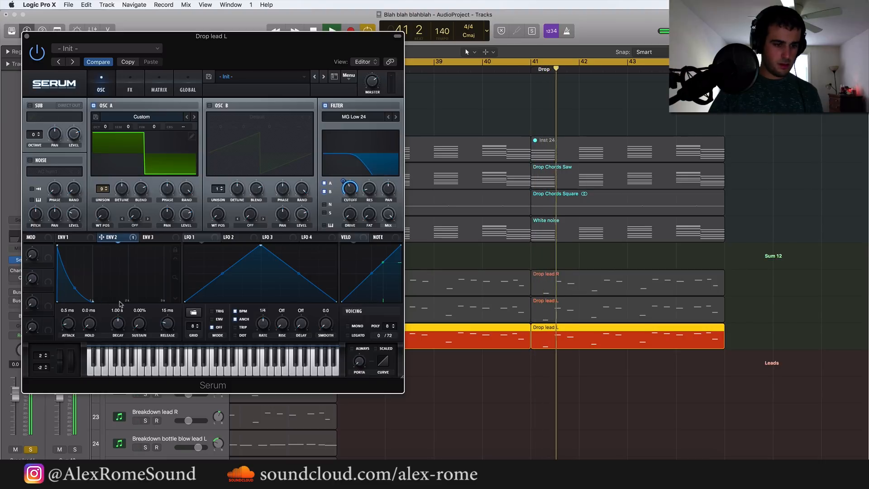
{"action": "left_click_drag", "start_coordinate": [141, 314], "coordinate": [167, 307]}
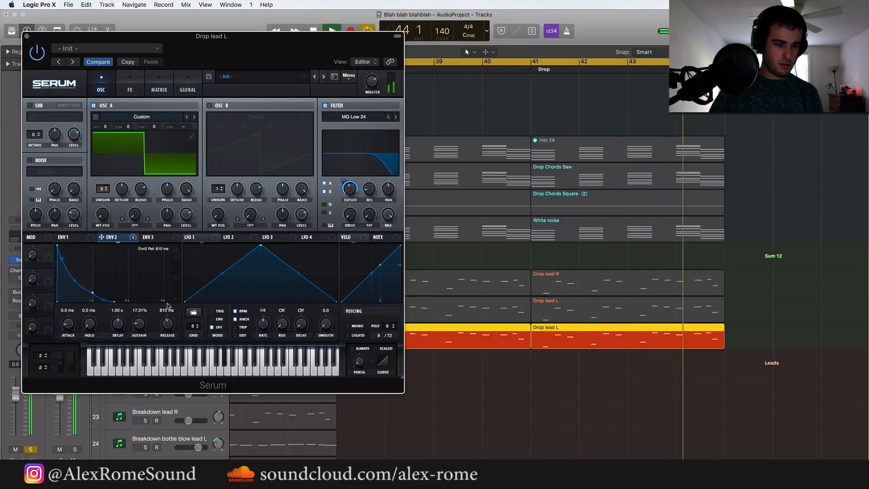
{"action": "left_click", "coordinate": [26, 37]}
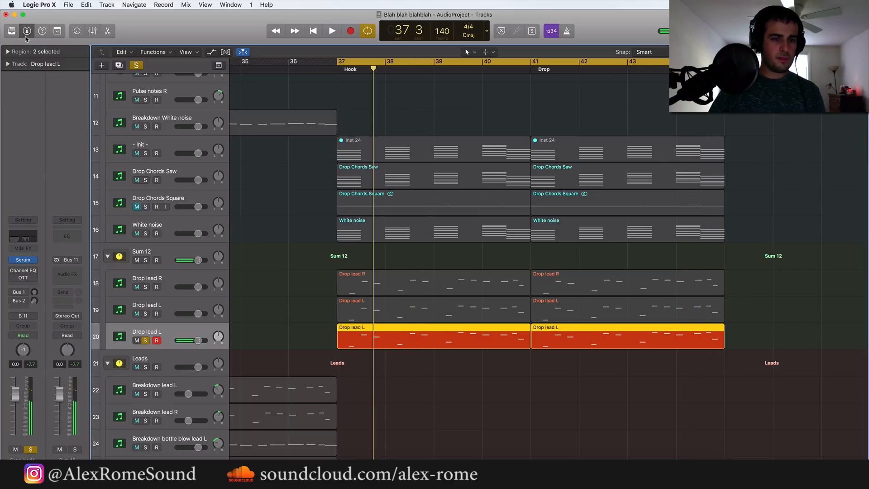
Duplicate the square-wave Drop lead L track with its settings and place copies of its two regions on the new track
{"action": "left_click", "coordinate": [119, 65]}
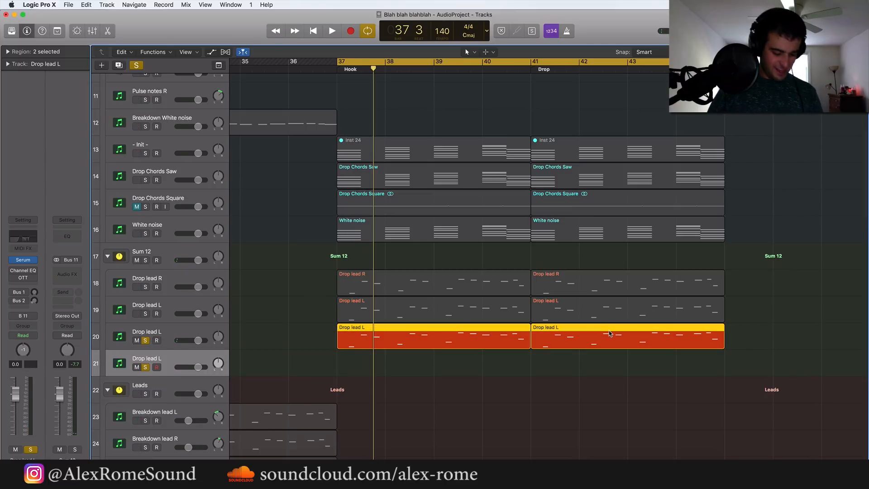
{"action": "key", "text": "super+r"}
{"action": "left_click_drag", "start_coordinate": [752, 338], "coordinate": [364, 363]}
{"action": "left_click_drag", "start_coordinate": [580, 397], "coordinate": [470, 368]}
Select all notes of the two copied Drop lead L regions in the Piano Roll and transpose them up two octaves
{"action": "key", "text": "p"}
{"action": "key", "text": "super+Left"}
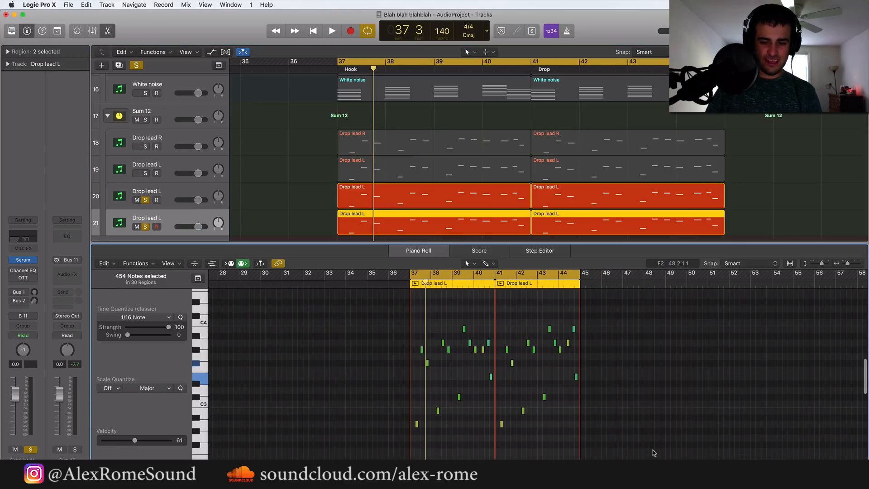
{"action": "left_click_drag", "start_coordinate": [663, 445], "coordinate": [367, 302]}
{"action": "key", "text": "super+Right"}
{"action": "key", "text": "super+Right"}
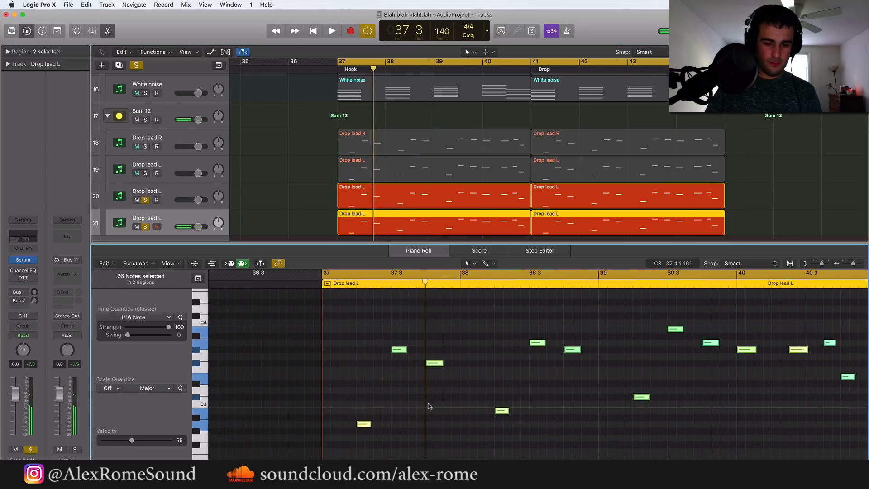
{"action": "left_click_drag", "start_coordinate": [364, 425], "coordinate": [364, 346]}
{"action": "key", "text": "super+Right"}
{"action": "key", "text": "super+Right"}
{"action": "scroll", "coordinate": [364, 346], "scroll_direction": "left", "scroll_amount": 3}
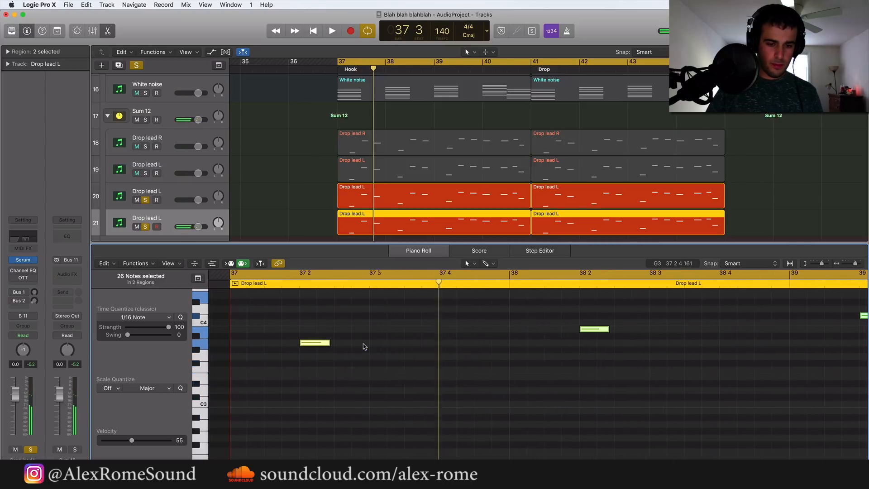
{"action": "scroll", "coordinate": [364, 347], "scroll_direction": "up", "scroll_amount": 2}
{"action": "left_click_drag", "start_coordinate": [363, 378], "coordinate": [365, 296]}
{"action": "scroll", "coordinate": [363, 337], "scroll_direction": "up", "scroll_amount": 2}
Nudge the transposed notes slightly later in time, play the result, and close the Piano Roll
{"action": "key", "text": "super+Right"}
{"action": "key", "text": "super+Right"}
{"action": "key", "text": "super+Right"}
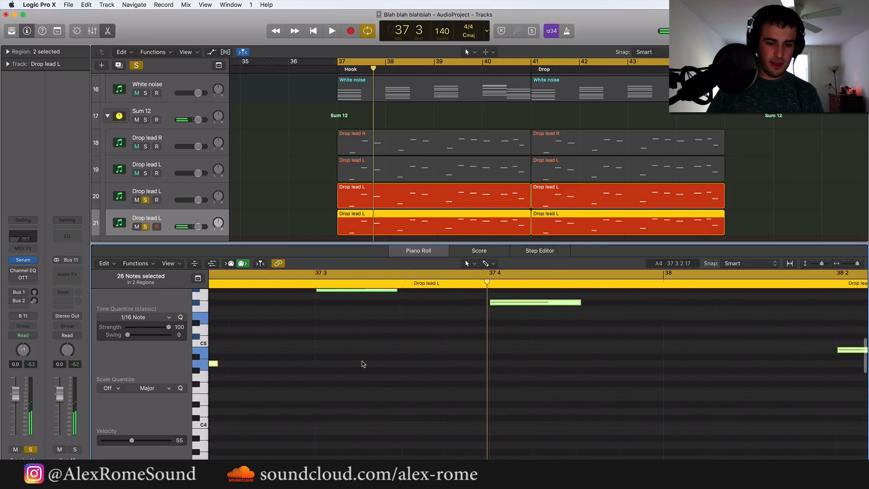
{"action": "left_click_drag", "start_coordinate": [507, 304], "coordinate": [519, 305]}
{"action": "key", "text": "space"}
{"action": "key", "text": "super+Left"}
{"action": "key", "text": "super+Left"}
{"action": "key", "text": "super+Left"}
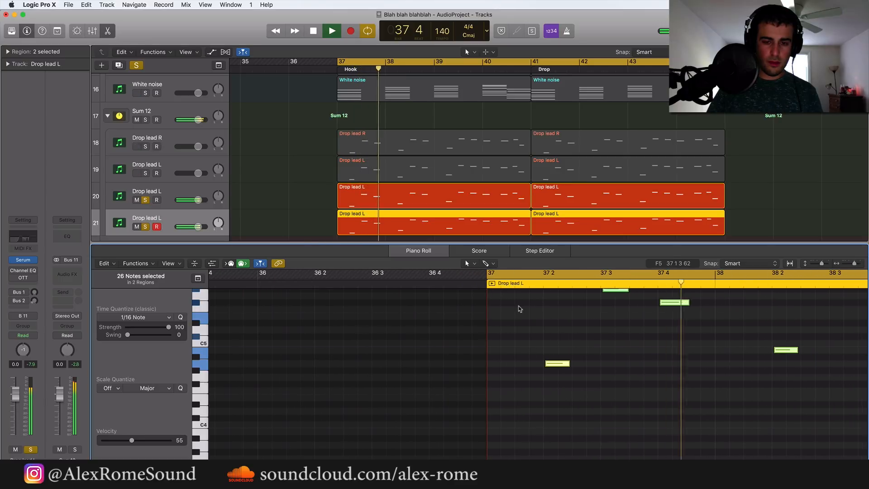
{"action": "key", "text": "space"}
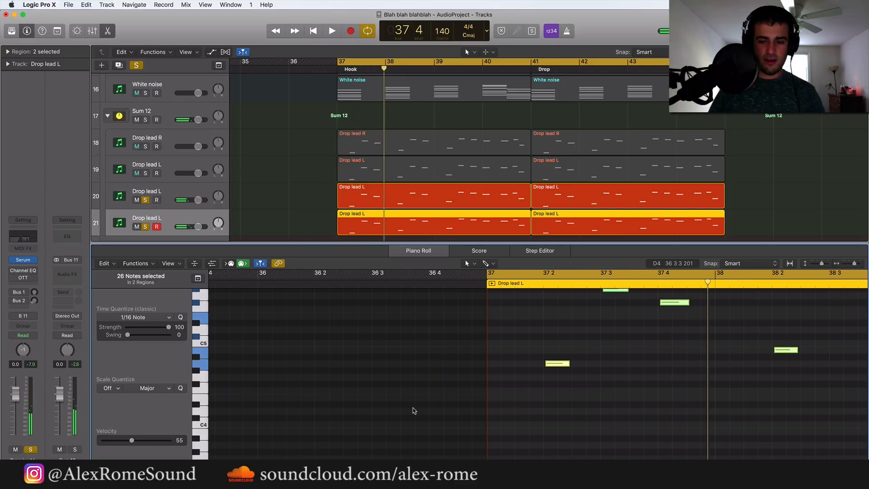
{"action": "key", "text": "super+Right"}
{"action": "key", "text": "super+Right"}
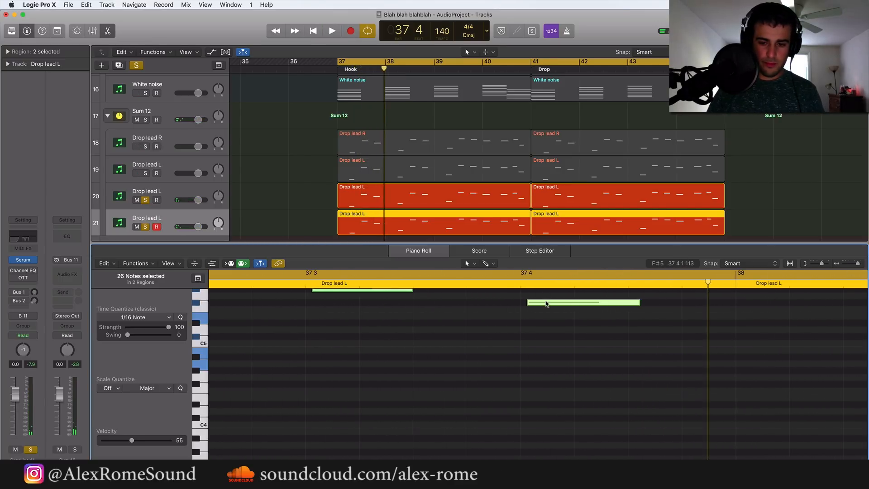
{"action": "key", "text": "space"}
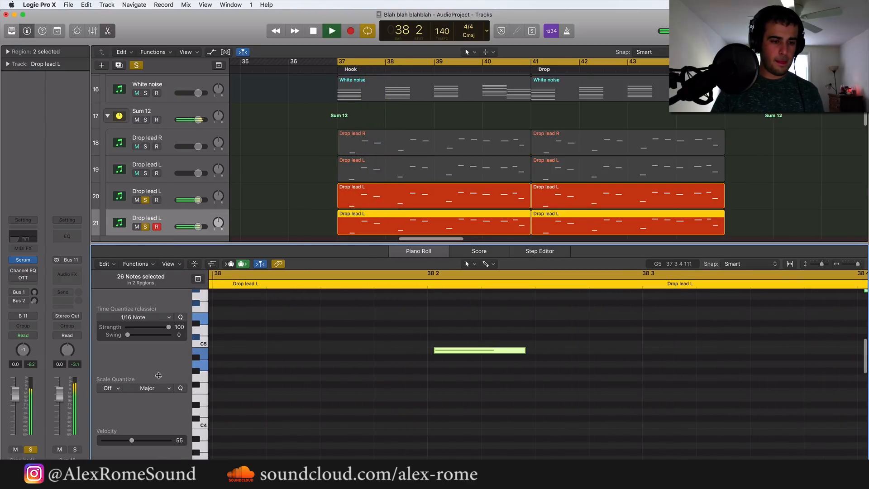
{"action": "key", "text": "e"}
{"action": "key", "text": "space"}
Unsolo the two square-wave Drop lead L tracks, solo the Sum 12 stack instead, and play all drop leads together
{"action": "left_click", "coordinate": [145, 227]}
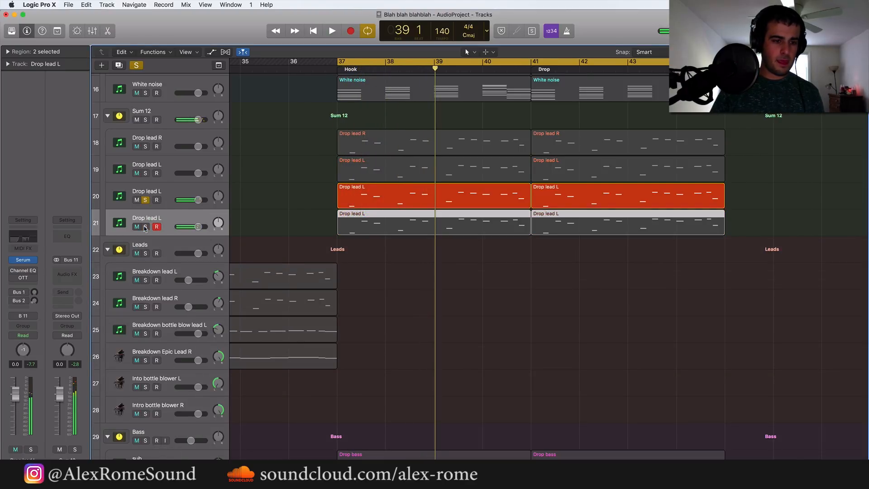
{"action": "left_click", "coordinate": [146, 199]}
{"action": "left_click", "coordinate": [146, 118]}
{"action": "left_click", "coordinate": [161, 113]}
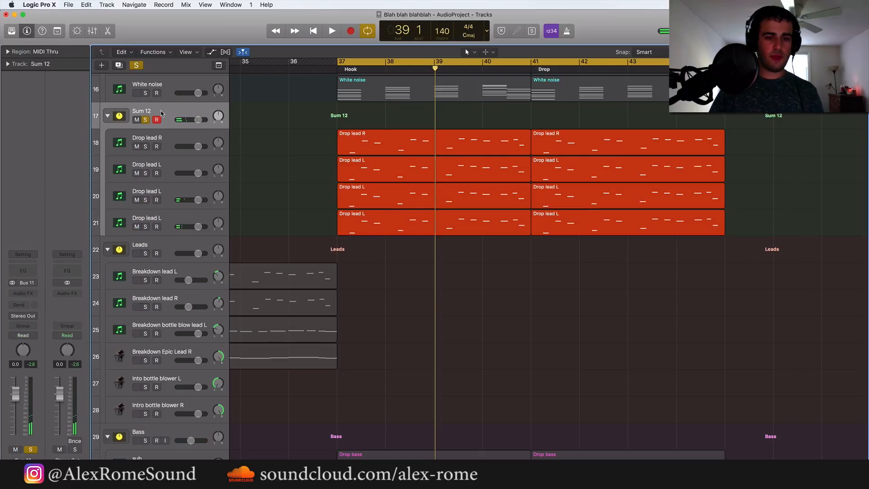
{"action": "key", "text": "space"}
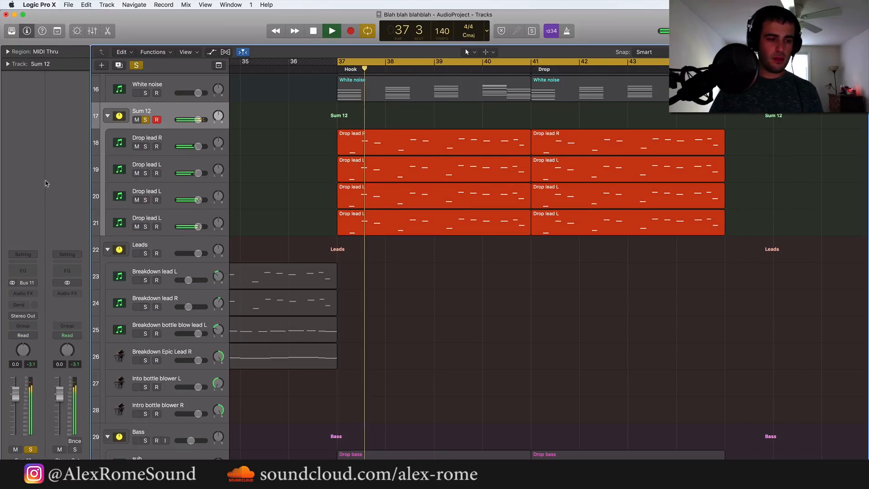
Insert a Channel EQ on the Sum 12 stack and enable its low cut at 345 Hz
{"action": "left_click", "coordinate": [25, 290]}
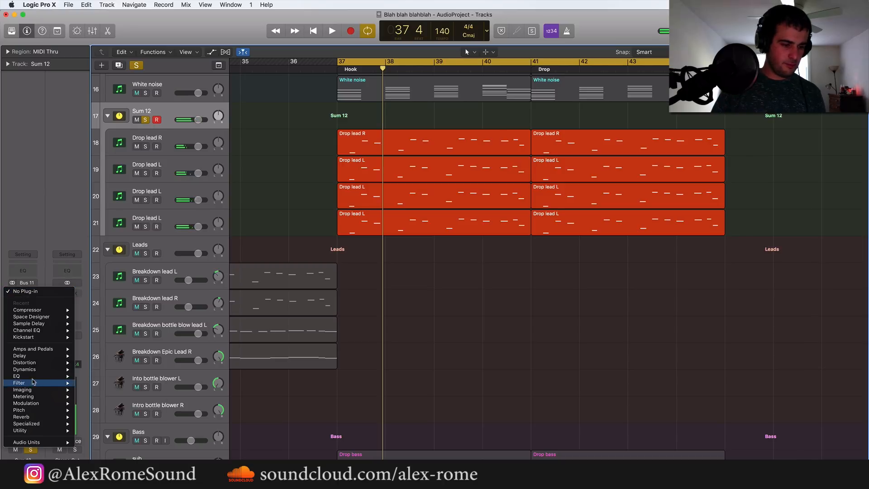
{"action": "mouse_move", "coordinate": [34, 377]}
{"action": "mouse_move", "coordinate": [120, 378]}
{"action": "left_click", "coordinate": [162, 376]}
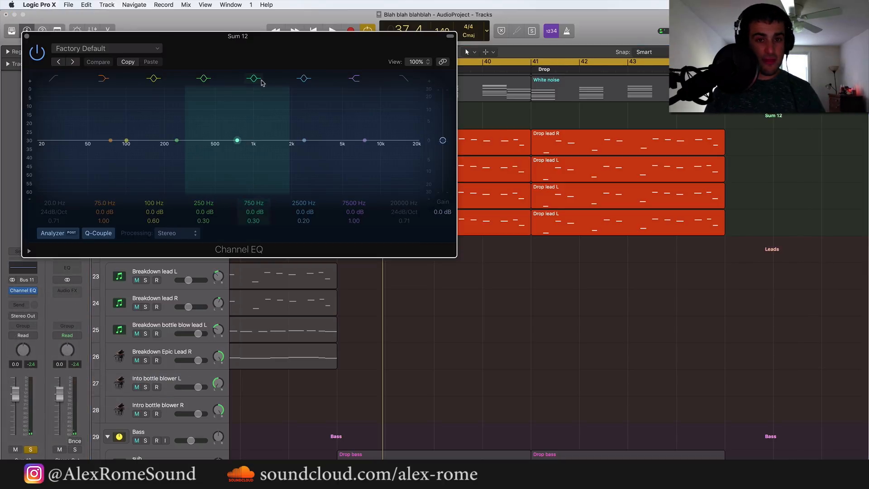
{"action": "left_click", "coordinate": [54, 83]}
{"action": "left_click_drag", "start_coordinate": [61, 155], "coordinate": [239, 168]}
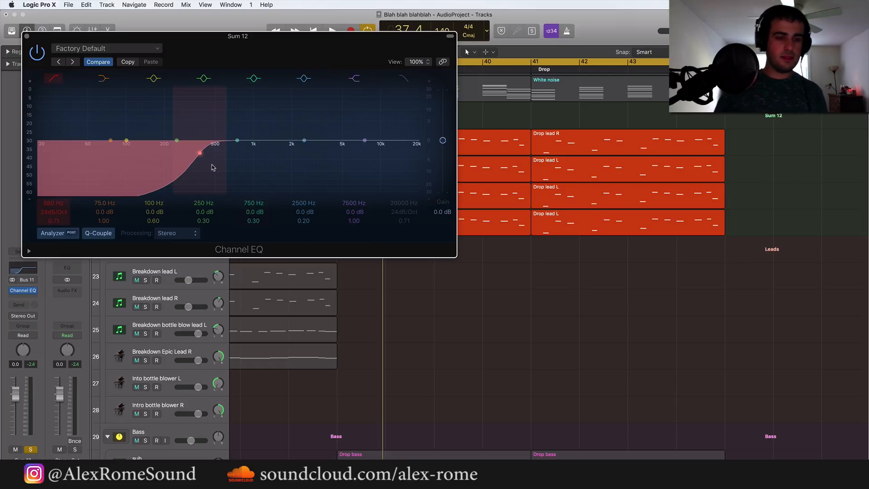
{"action": "left_click_drag", "start_coordinate": [214, 168], "coordinate": [207, 167]}
Cut 2 dB at 650 Hz and boost the 7500 Hz high shelf by 1.5 dB in the Channel EQ
{"action": "left_click_drag", "start_coordinate": [231, 140], "coordinate": [231, 148]}
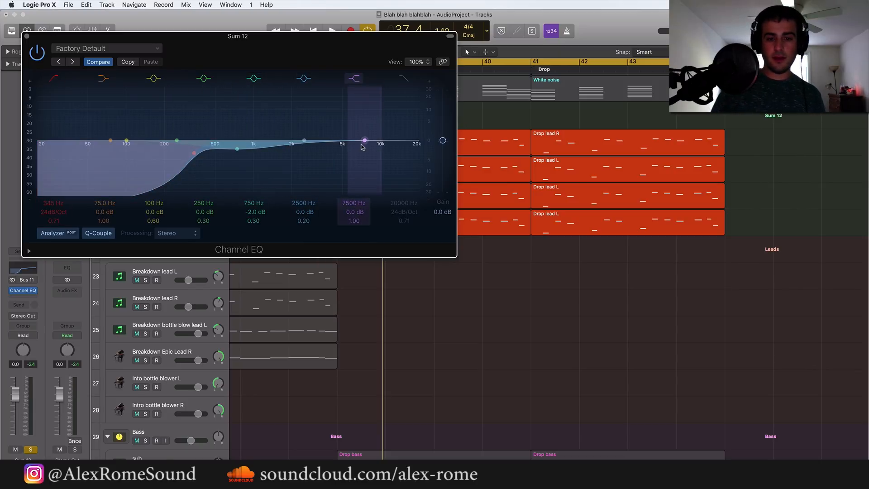
{"action": "left_click_drag", "start_coordinate": [361, 144], "coordinate": [363, 138]}
{"action": "left_click_drag", "start_coordinate": [238, 149], "coordinate": [230, 152]}
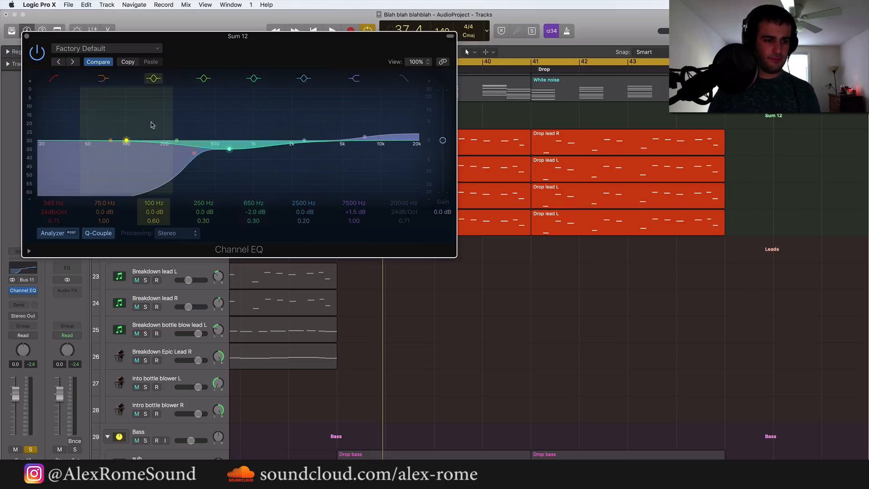
{"action": "left_click", "coordinate": [26, 36]}
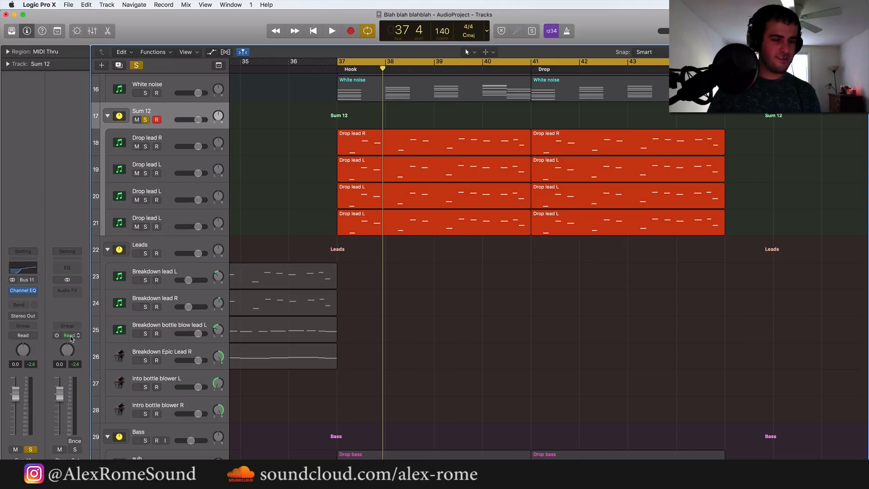
Insert a stereo Compressor after the Channel EQ on the Sum 12 stack
{"action": "left_click", "coordinate": [24, 298]}
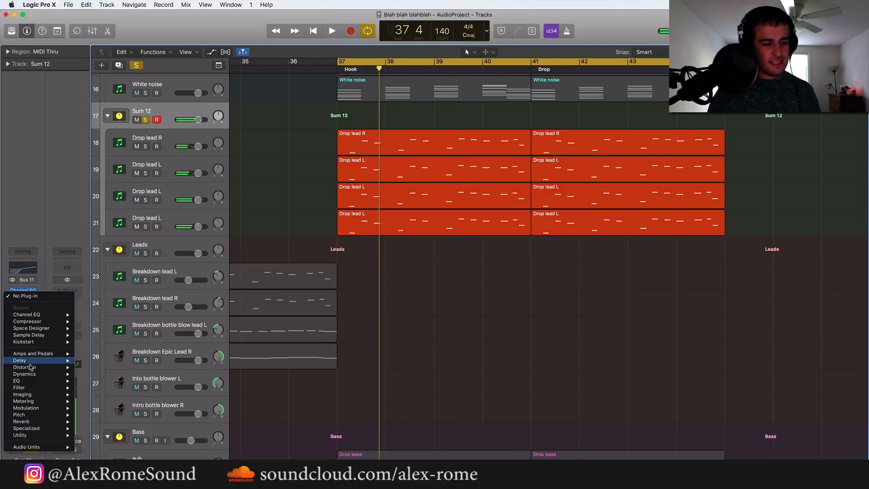
{"action": "mouse_move", "coordinate": [31, 374]}
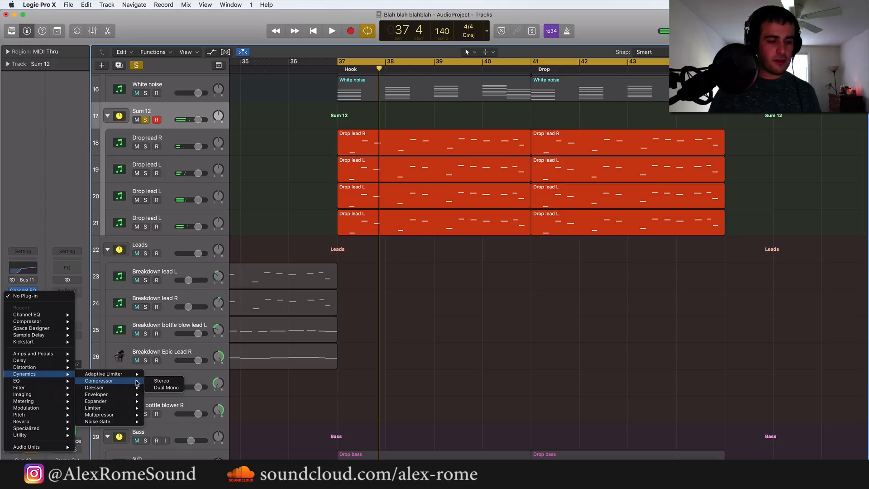
{"action": "left_click", "coordinate": [162, 380]}
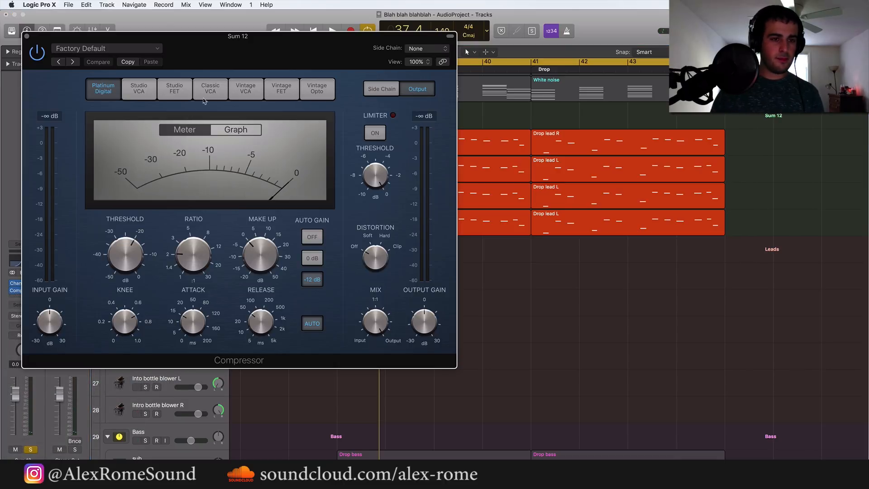
Preview the compressor's Studio VCA and Studio FET models and return to Platinum Digital
{"action": "left_click", "coordinate": [103, 93]}
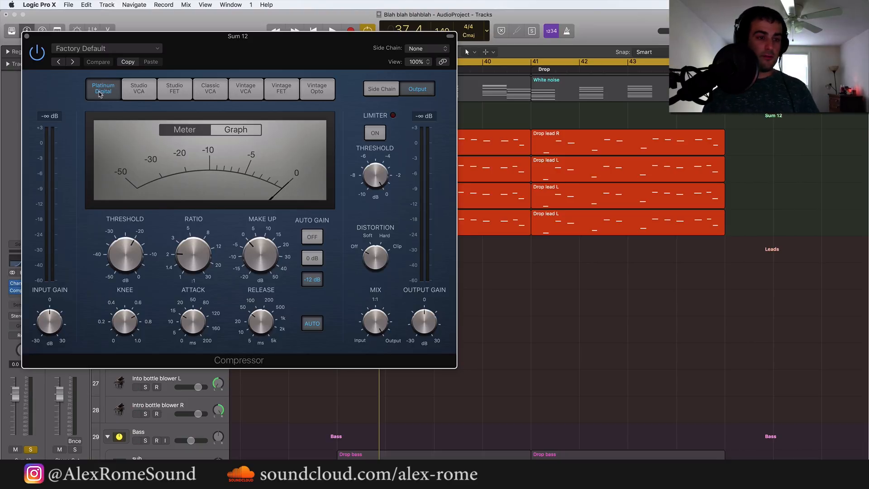
{"action": "left_click", "coordinate": [148, 88]}
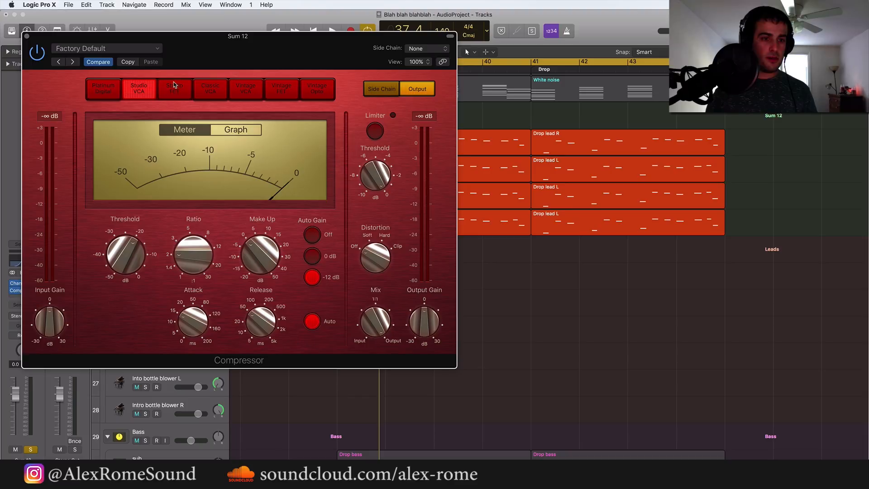
{"action": "left_click", "coordinate": [175, 87]}
{"action": "left_click", "coordinate": [99, 93]}
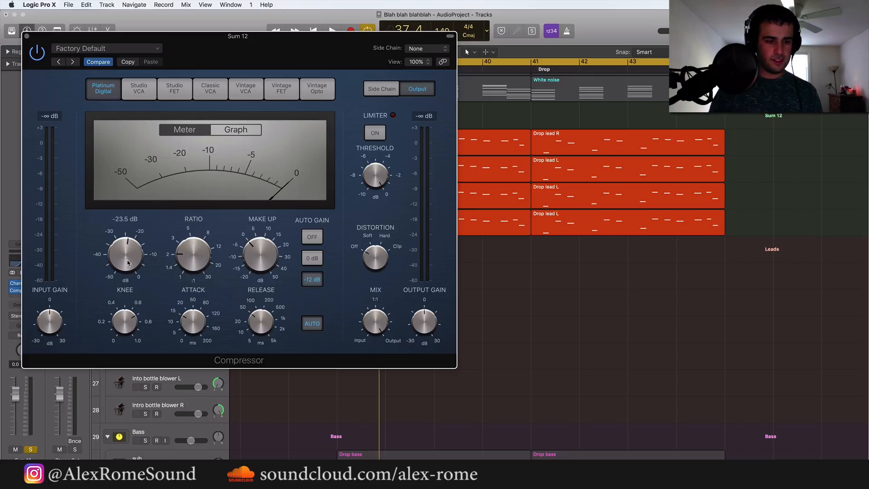
Set the compressor's threshold to -25 dB, ratio to 2.9:1 and release to 6.7 ms while listening to the stack
{"action": "key", "text": "space"}
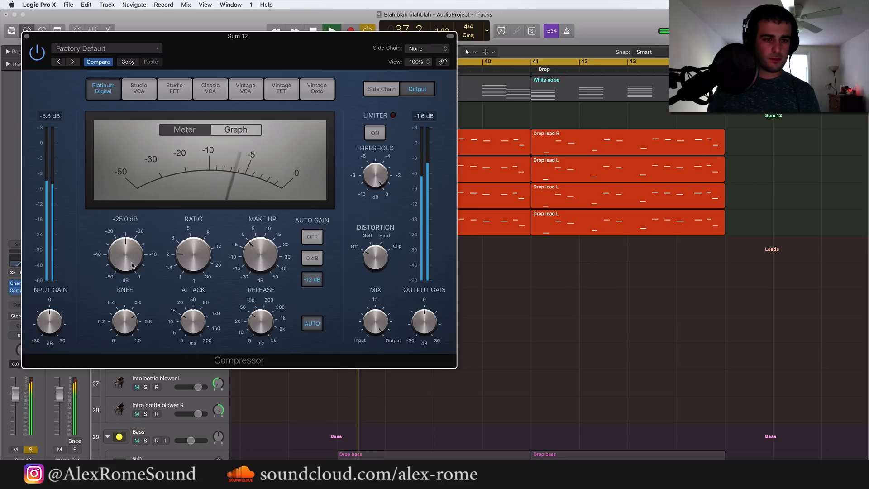
{"action": "left_click_drag", "start_coordinate": [184, 262], "coordinate": [184, 252]}
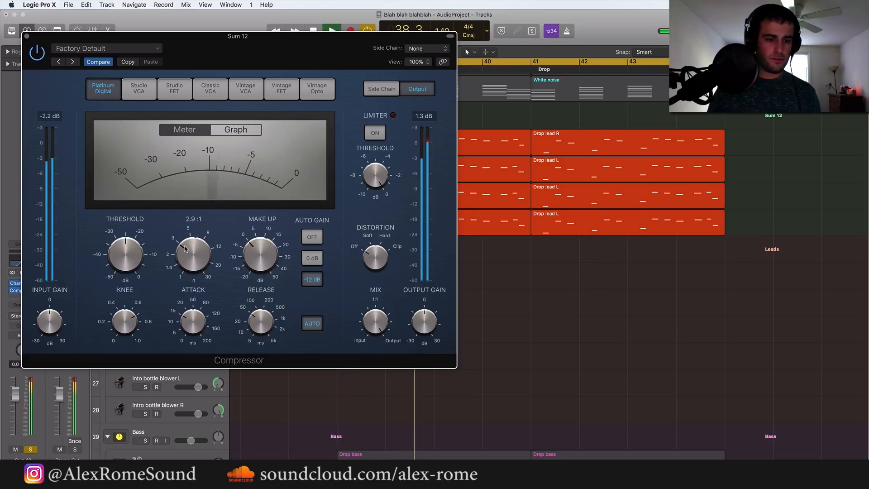
{"action": "key", "text": "space"}
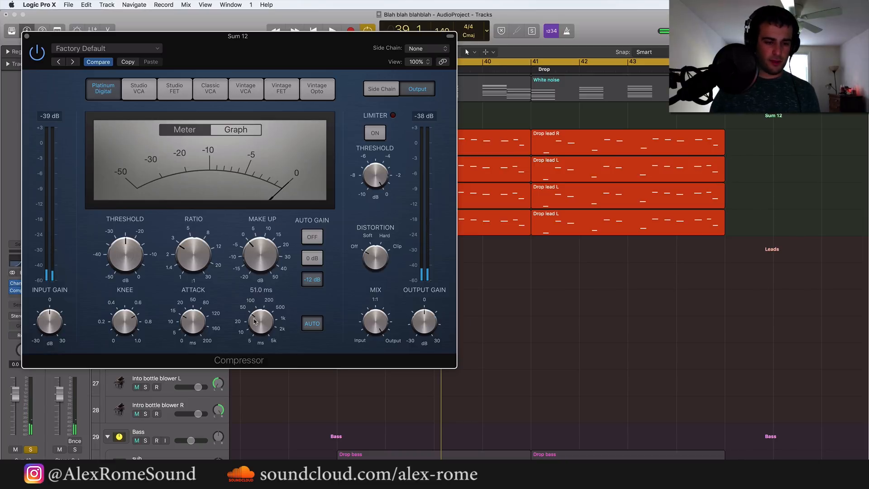
{"action": "left_click_drag", "start_coordinate": [254, 322], "coordinate": [256, 338]}
{"action": "key", "text": "space"}
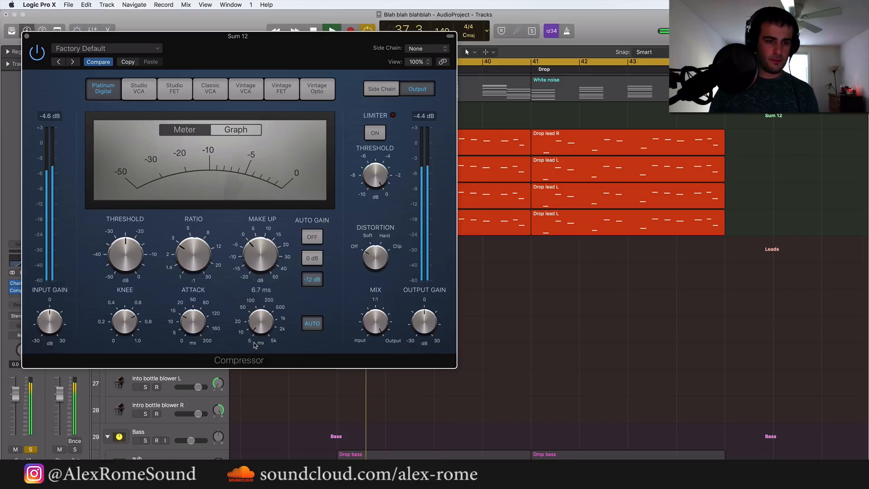
{"action": "key", "text": "space"}
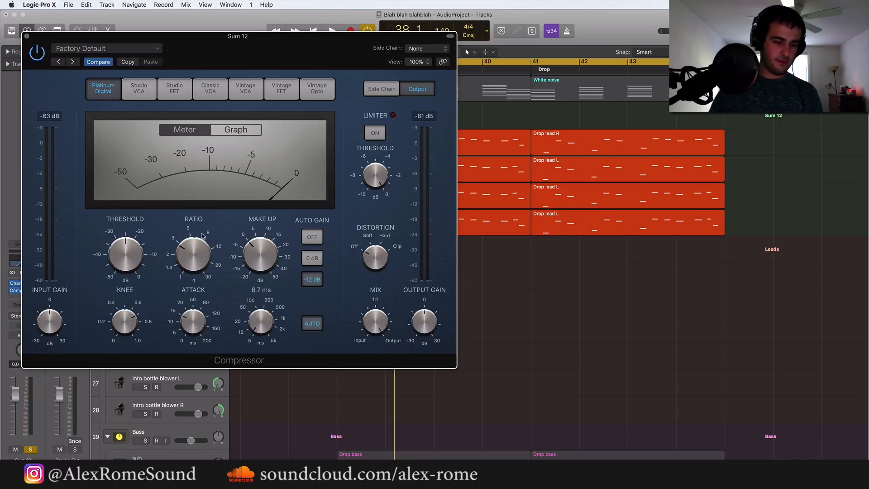
{"action": "left_click", "coordinate": [26, 36]}
{"action": "key", "text": "space"}
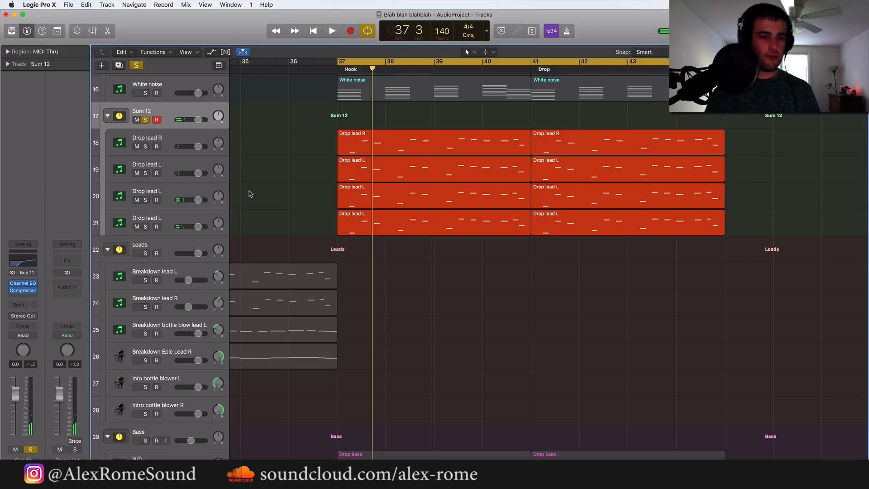
Add a Bus 24 send to the Space Designer aux on the Sum 12 stack and raise its level while listening
{"action": "left_click", "coordinate": [24, 298]}
{"action": "left_click", "coordinate": [43, 200]}
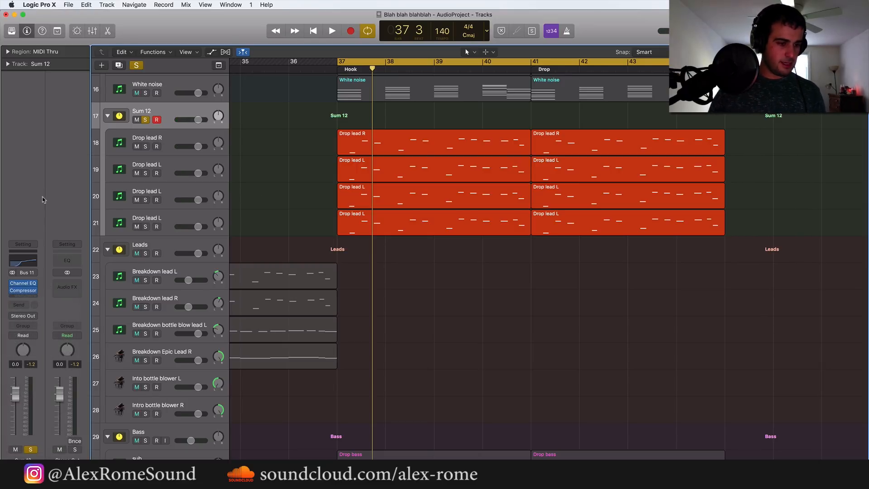
{"action": "left_click", "coordinate": [24, 304]}
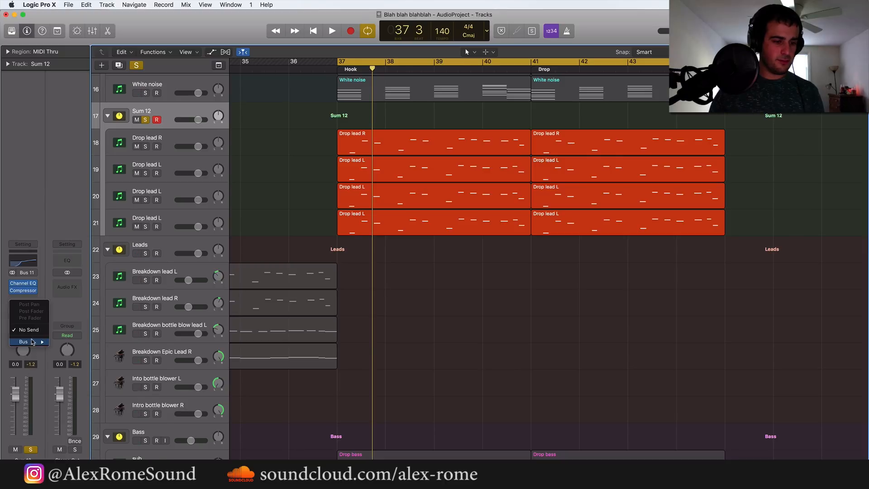
{"action": "mouse_move", "coordinate": [33, 341]}
{"action": "left_click", "coordinate": [76, 352]}
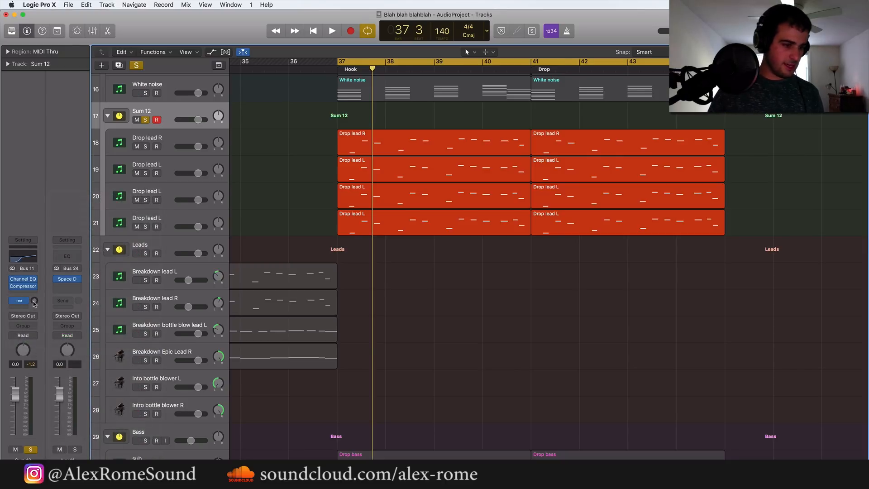
{"action": "key", "text": "space"}
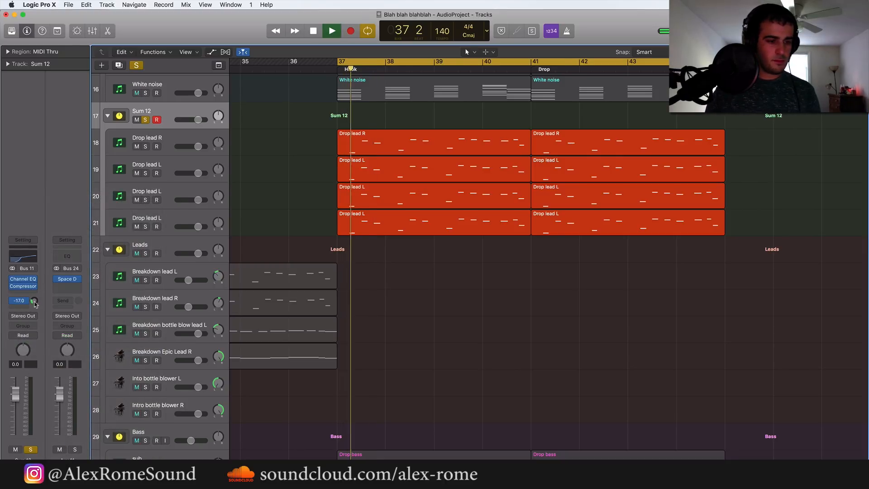
{"action": "left_click_drag", "start_coordinate": [35, 299], "coordinate": [35, 296]}
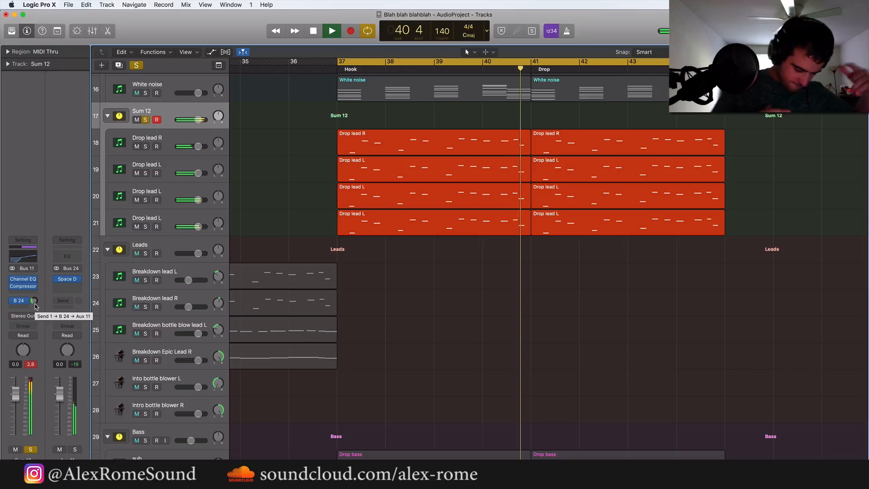
{"action": "key", "text": "space"}
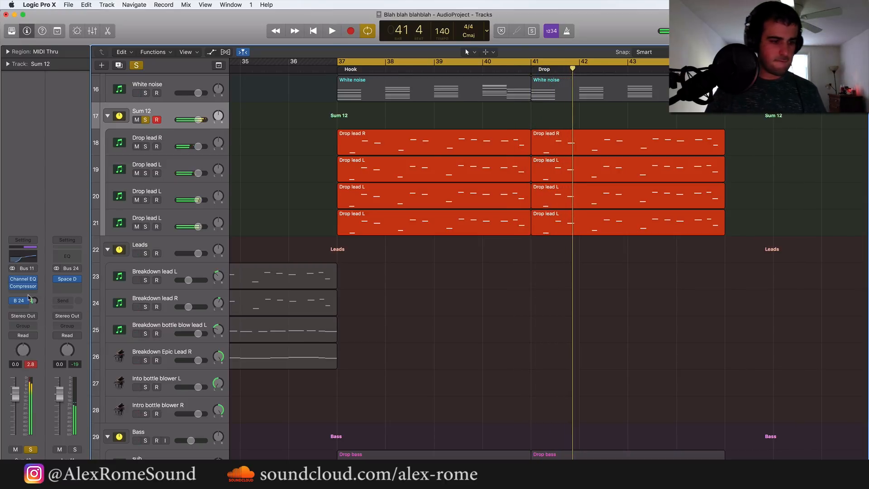
Insert a second stereo Compressor after the first one on the Sum 12 stack
{"action": "left_click", "coordinate": [30, 293]}
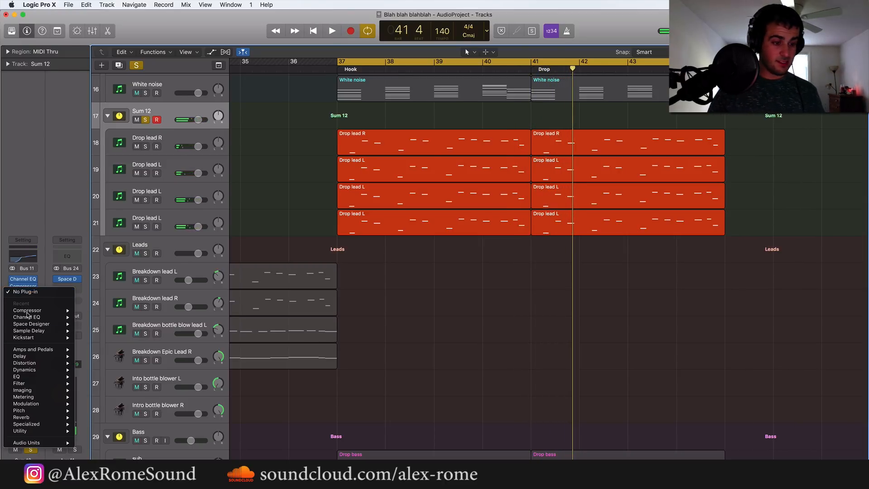
{"action": "mouse_move", "coordinate": [27, 443]}
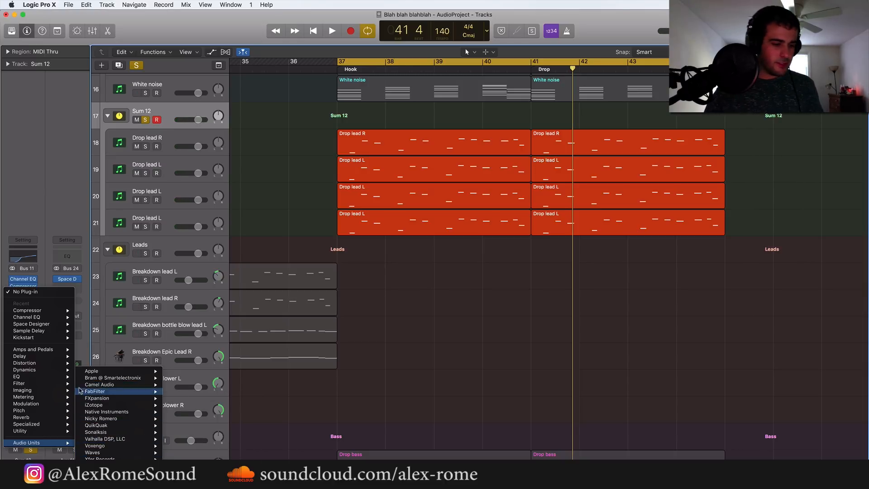
{"action": "mouse_move", "coordinate": [41, 369]}
{"action": "mouse_move", "coordinate": [101, 377]}
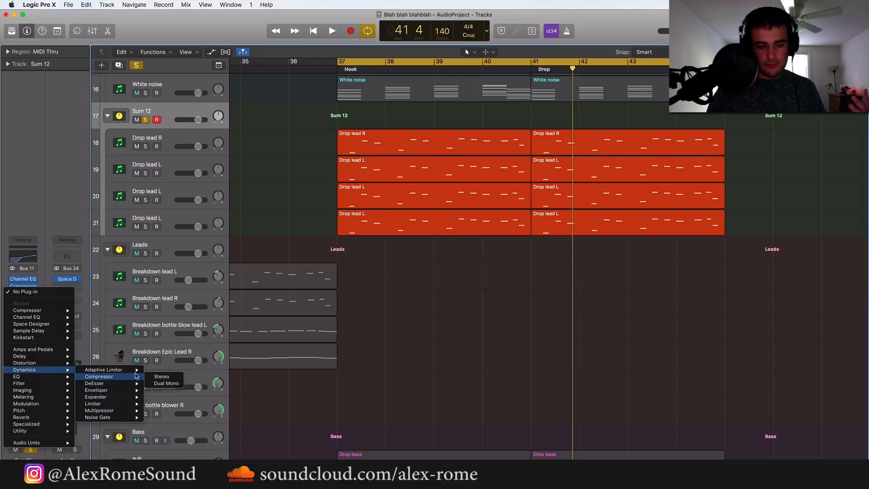
{"action": "left_click", "coordinate": [162, 377]}
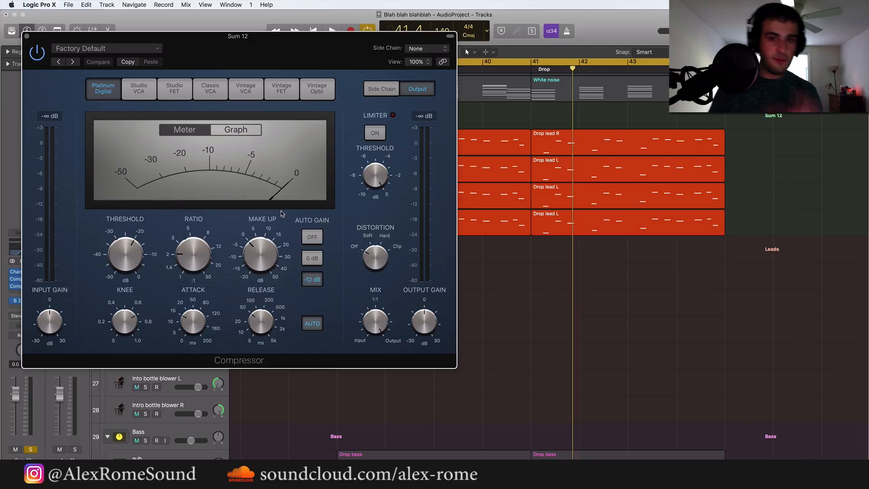
Switch the new compressor to Classic VCA, set its side chain to Audio 1 and its ratio to 8.7:1
{"action": "left_click", "coordinate": [211, 90]}
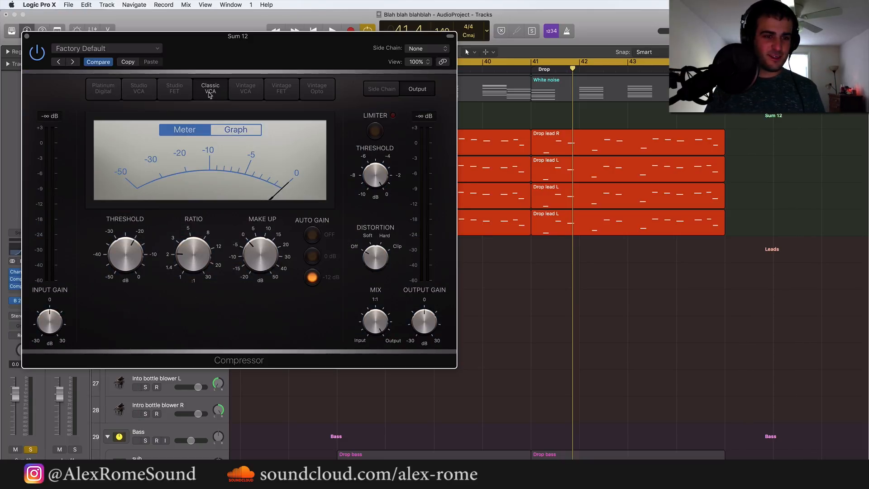
{"action": "left_click", "coordinate": [412, 49]}
{"action": "left_click", "coordinate": [453, 64]}
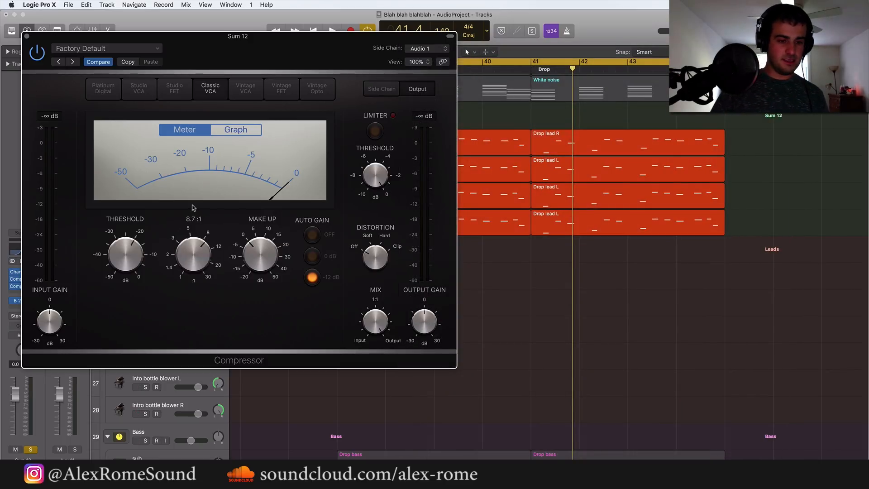
Lower the Sum 12 stack's volume to -9.4 dB during playback and close the compressor window
{"action": "key", "text": "space"}
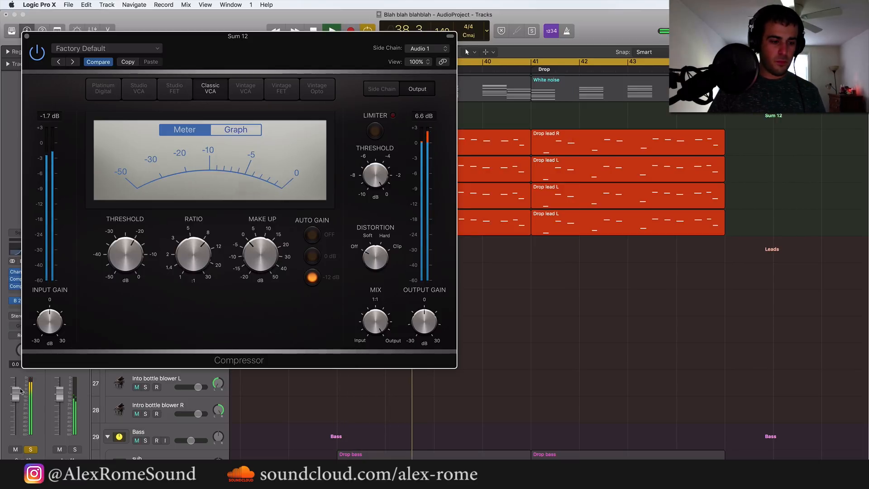
{"action": "left_click_drag", "start_coordinate": [15, 394], "coordinate": [15, 409]}
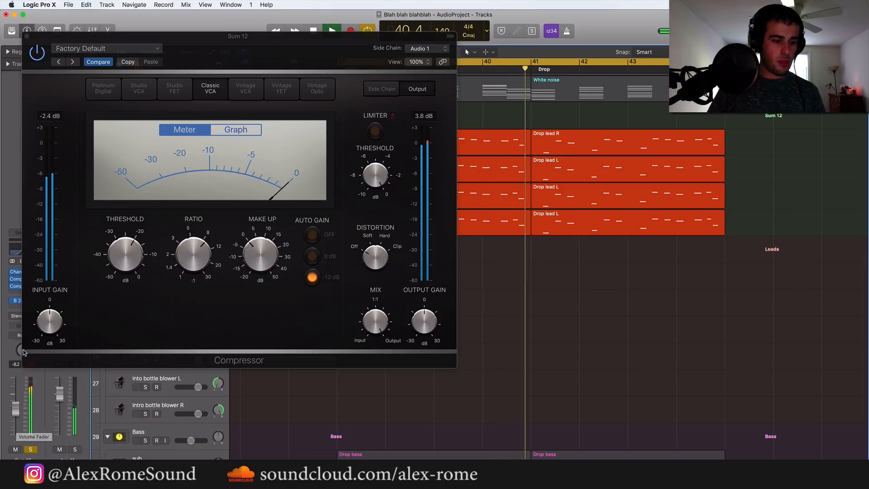
{"action": "left_click_drag", "start_coordinate": [17, 425], "coordinate": [15, 411]}
{"action": "key", "text": "space"}
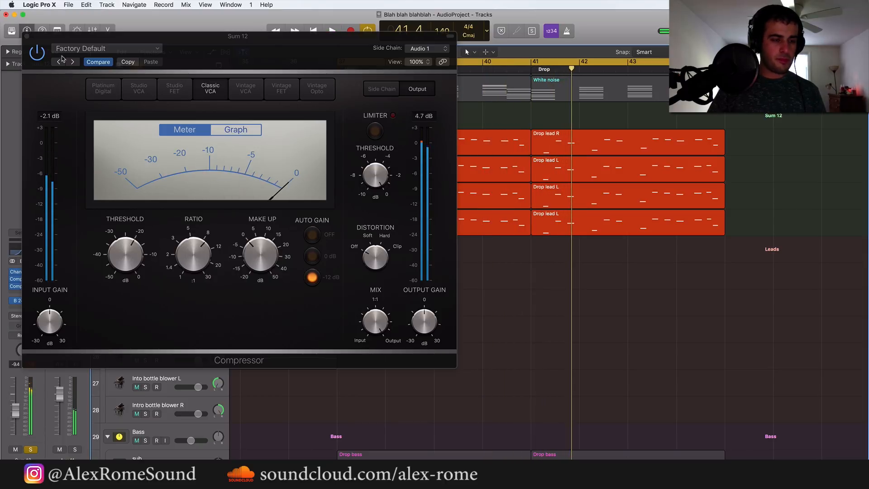
{"action": "left_click", "coordinate": [26, 36]}
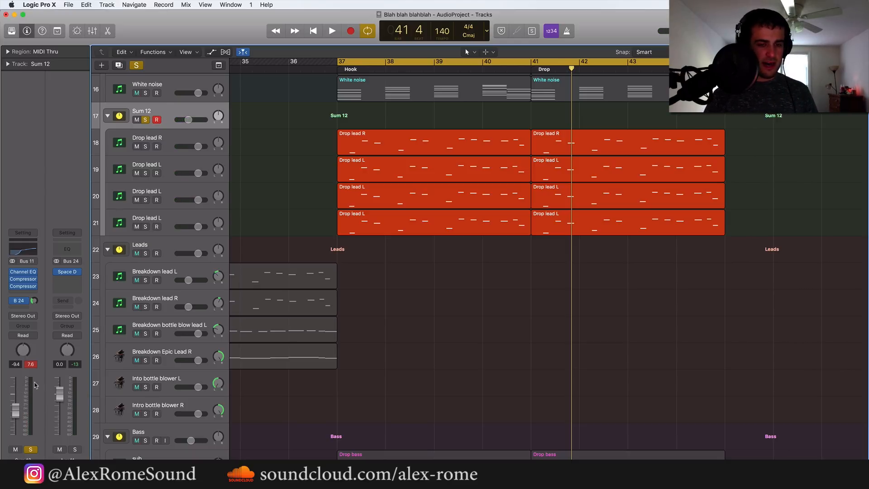
Turn off solo on the Sum 12 stack so the whole mix plays
{"action": "left_click", "coordinate": [145, 120]}
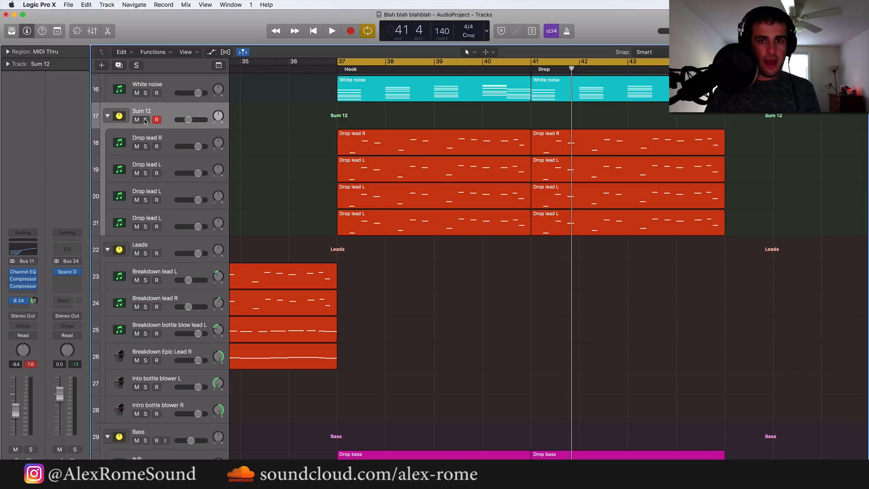
{"action": "scroll", "coordinate": [296, 132], "scroll_direction": "up", "scroll_amount": 2}
{"action": "scroll", "coordinate": [296, 134], "scroll_direction": "up", "scroll_amount": 3}
{"action": "scroll", "coordinate": [296, 134], "scroll_direction": "down", "scroll_amount": 2}
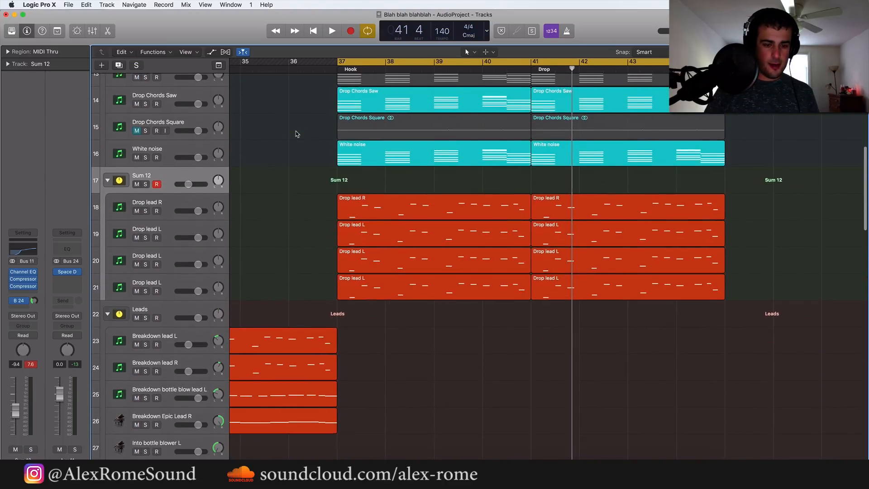
Set the cycle range to about bars 7 to 32 and play the mix from the end of the intro
{"action": "key", "text": "super+Left"}
{"action": "key", "text": "super+Left"}
{"action": "key", "text": "super+Left"}
{"action": "key", "text": "super+Left"}
{"action": "key", "text": "super+Left"}
{"action": "key", "text": "super+Left"}
{"action": "key", "text": "super+Left"}
{"action": "key", "text": "super+Left"}
{"action": "scroll", "coordinate": [295, 152], "scroll_direction": "down", "scroll_amount": 3}
{"action": "scroll", "coordinate": [296, 152], "scroll_direction": "down", "scroll_amount": 3}
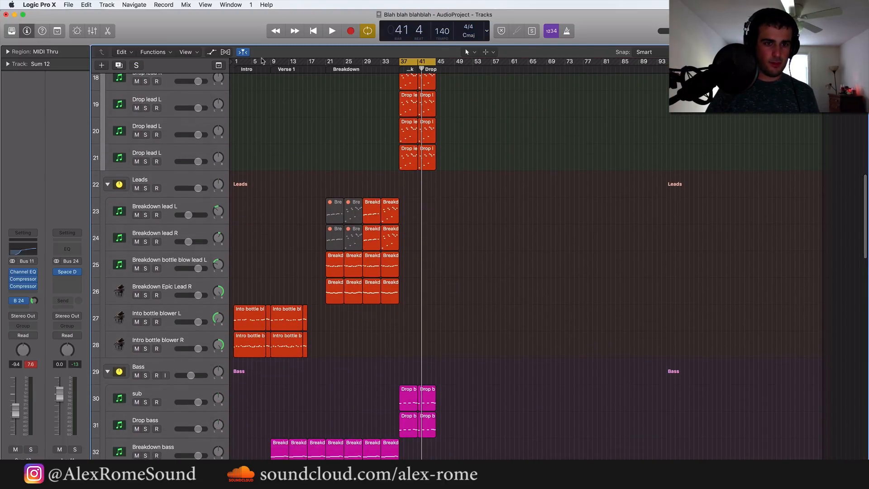
{"action": "left_click_drag", "start_coordinate": [262, 61], "coordinate": [377, 61]}
{"action": "key", "text": "space"}
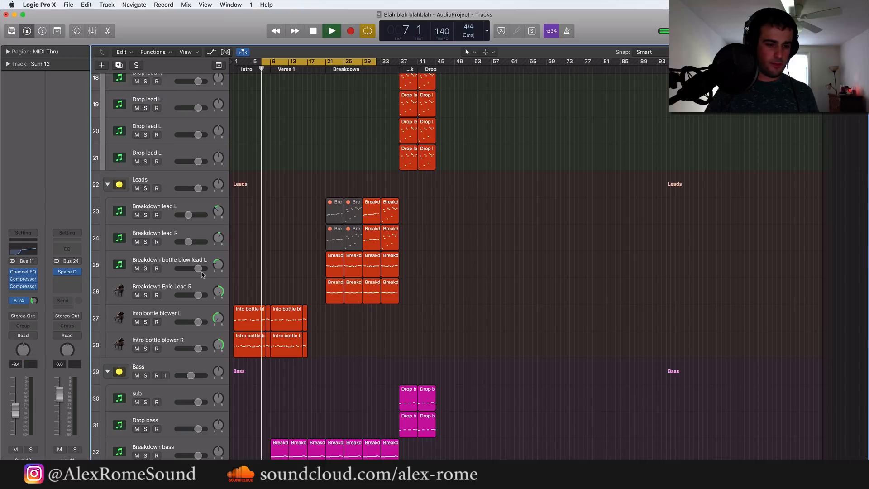
{"action": "left_click", "coordinate": [165, 180]}
{"action": "scroll", "coordinate": [165, 180], "scroll_direction": "up", "scroll_amount": 10}
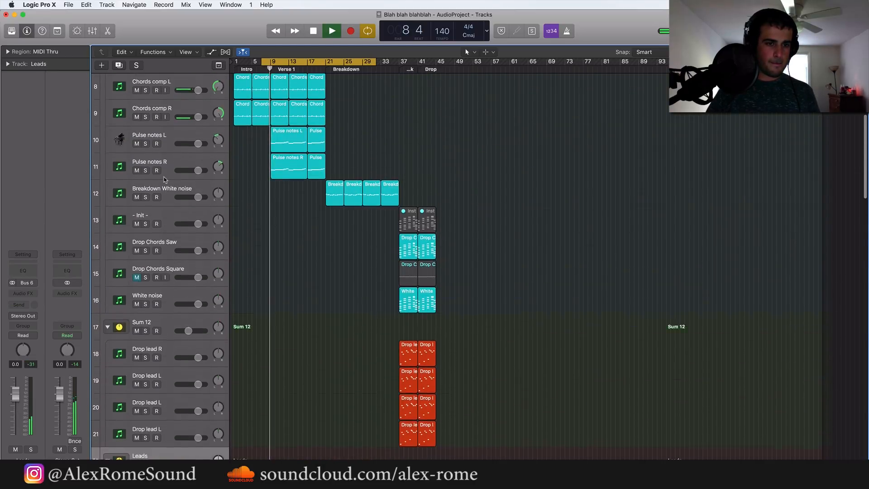
{"action": "key", "text": "space"}
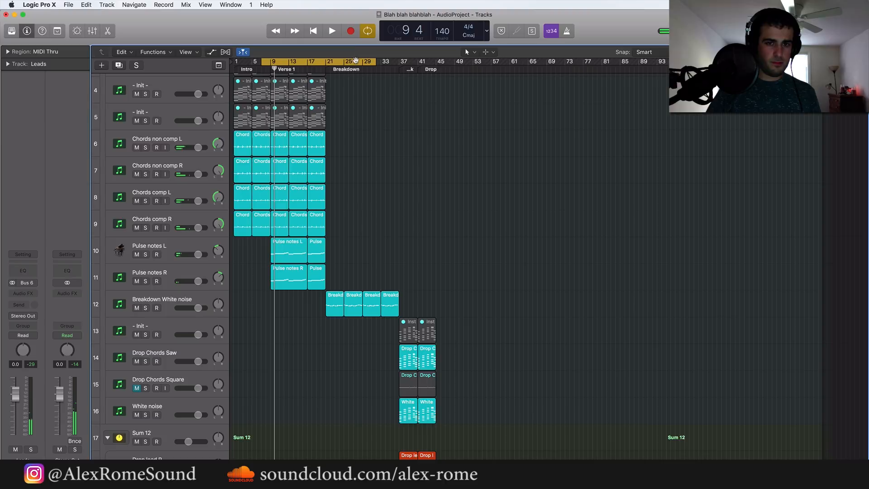
Set the cycle range over the hook and drop, bars 37 to 46
{"action": "left_click", "coordinate": [399, 62]}
{"action": "left_click_drag", "start_coordinate": [399, 62], "coordinate": [439, 62]}
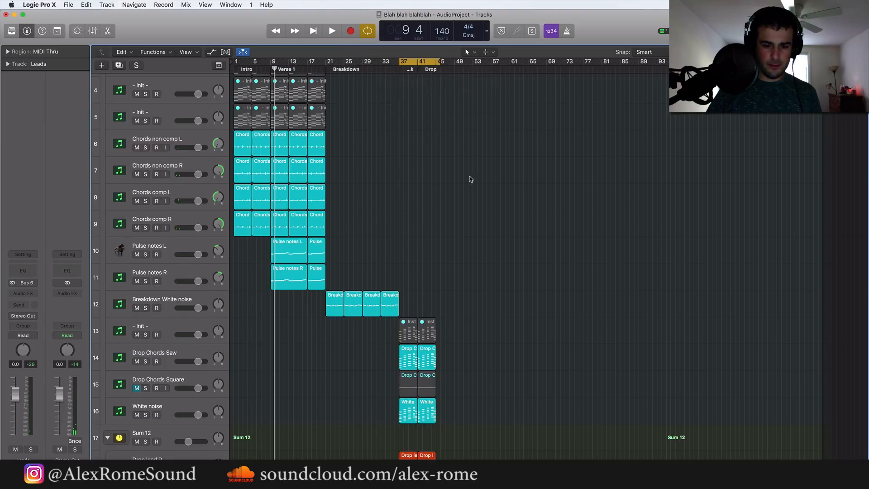
{"action": "scroll", "coordinate": [471, 179], "scroll_direction": "down", "scroll_amount": 10}
{"action": "key", "text": "super+Right"}
{"action": "key", "text": "super+Right"}
{"action": "key", "text": "super+Right"}
{"action": "key", "text": "super+Right"}
{"action": "key", "text": "super+Right"}
{"action": "scroll", "coordinate": [477, 192], "scroll_direction": "right", "scroll_amount": 13}
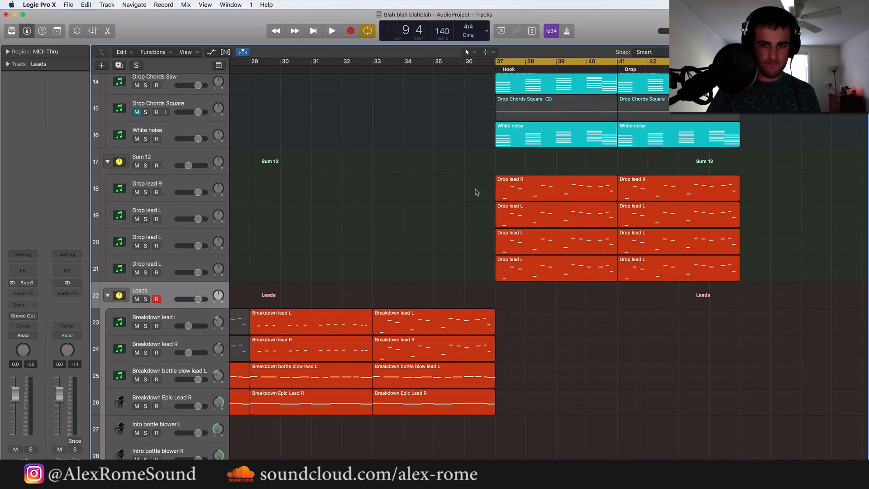
Play the hook and drop with all tracks to judge how the Sum 12 leads sit with the chords
{"action": "key", "text": "space"}
{"action": "scroll", "coordinate": [476, 193], "scroll_direction": "right", "scroll_amount": 3}
{"action": "scroll", "coordinate": [477, 193], "scroll_direction": "up", "scroll_amount": 1}
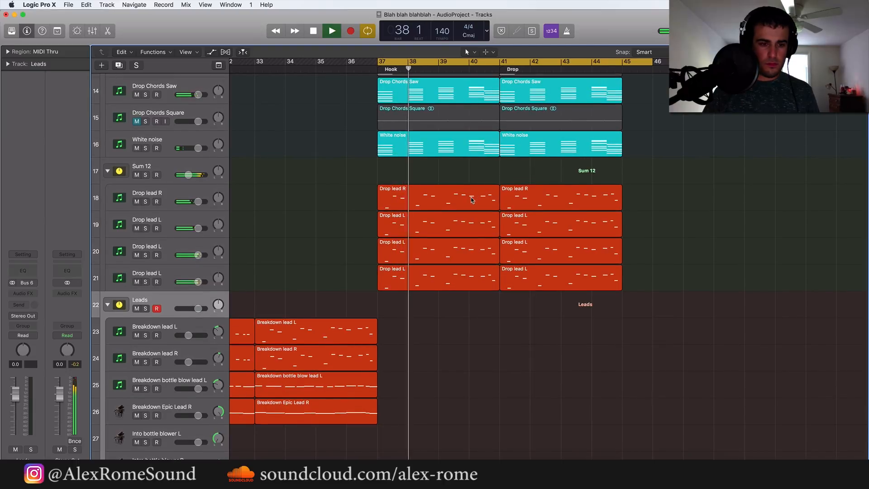
{"action": "scroll", "coordinate": [474, 197], "scroll_direction": "up", "scroll_amount": 4}
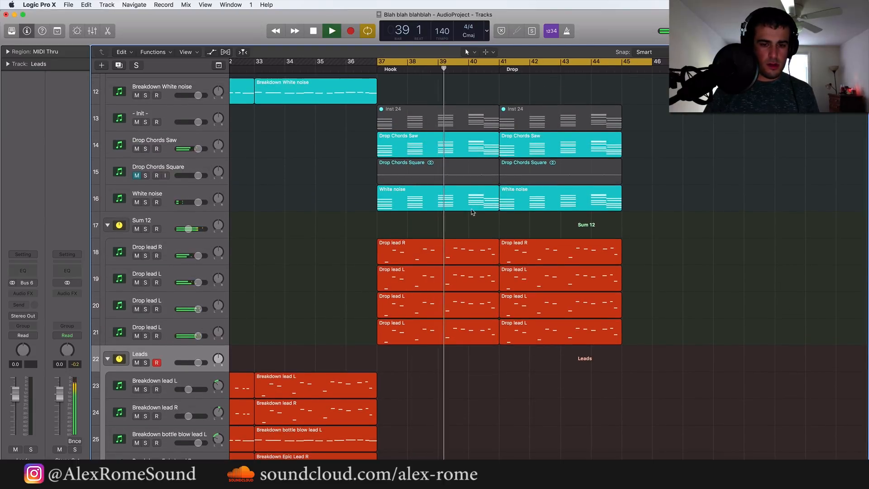
{"action": "scroll", "coordinate": [472, 206], "scroll_direction": "down", "scroll_amount": 10}
{"action": "scroll", "coordinate": [472, 212], "scroll_direction": "up", "scroll_amount": 6}
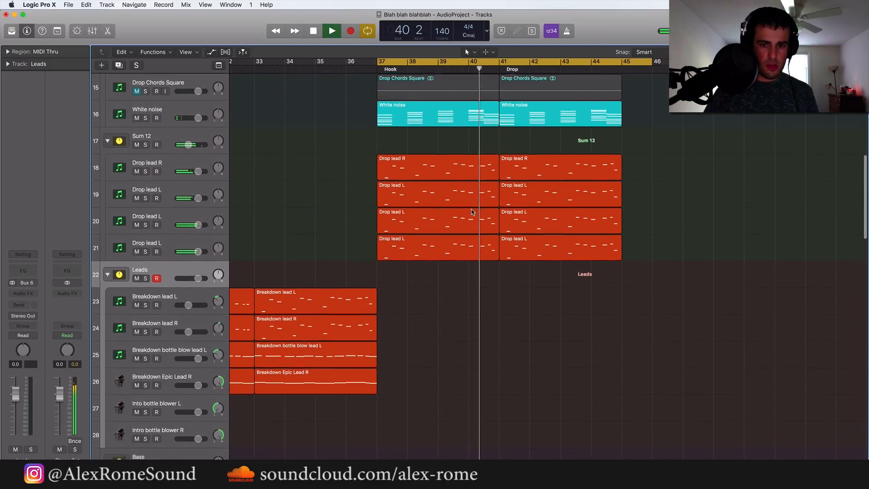
{"action": "scroll", "coordinate": [472, 212], "scroll_direction": "up", "scroll_amount": 2}
{"action": "scroll", "coordinate": [472, 212], "scroll_direction": "right", "scroll_amount": 2}
{"action": "key", "text": "space"}
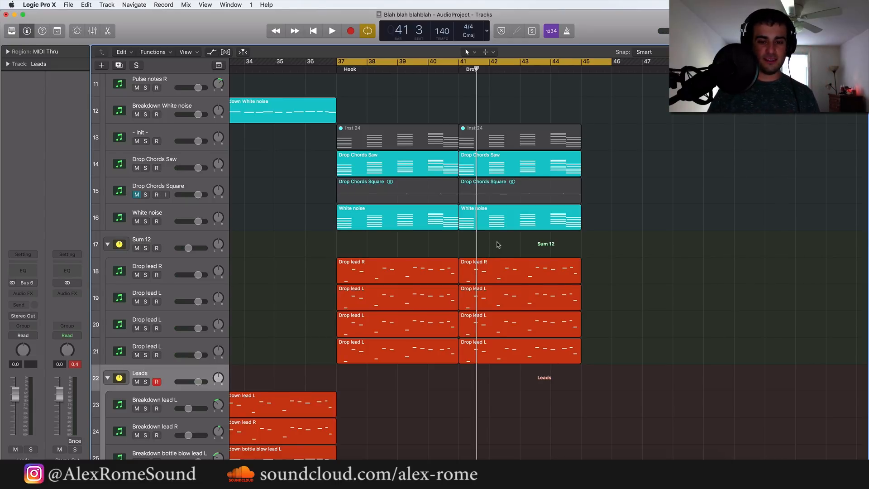
Review the bass, kick and percussion tracks while playing the drop
{"action": "scroll", "coordinate": [498, 245], "scroll_direction": "down", "scroll_amount": 6}
{"action": "scroll", "coordinate": [498, 245], "scroll_direction": "down", "scroll_amount": 15}
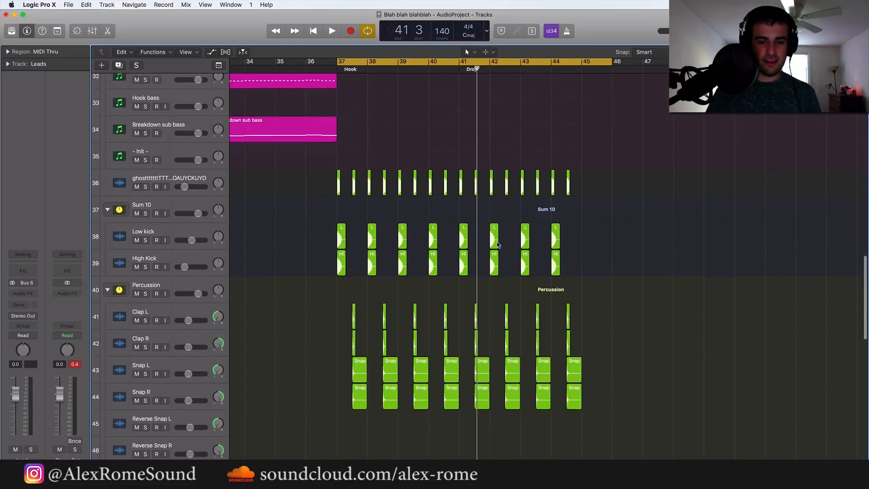
{"action": "key", "text": "space"}
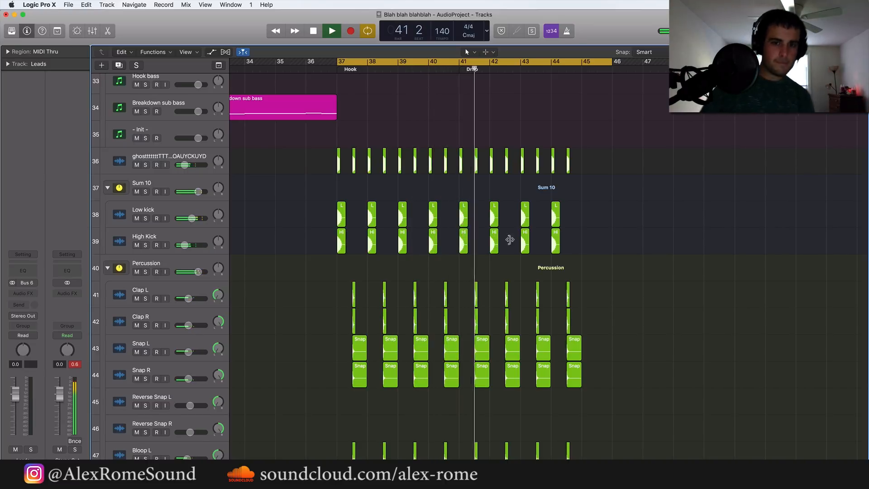
{"action": "scroll", "coordinate": [617, 334], "scroll_direction": "up", "scroll_amount": 1}
{"action": "key", "text": "space"}
{"action": "scroll", "coordinate": [617, 334], "scroll_direction": "up", "scroll_amount": 9}
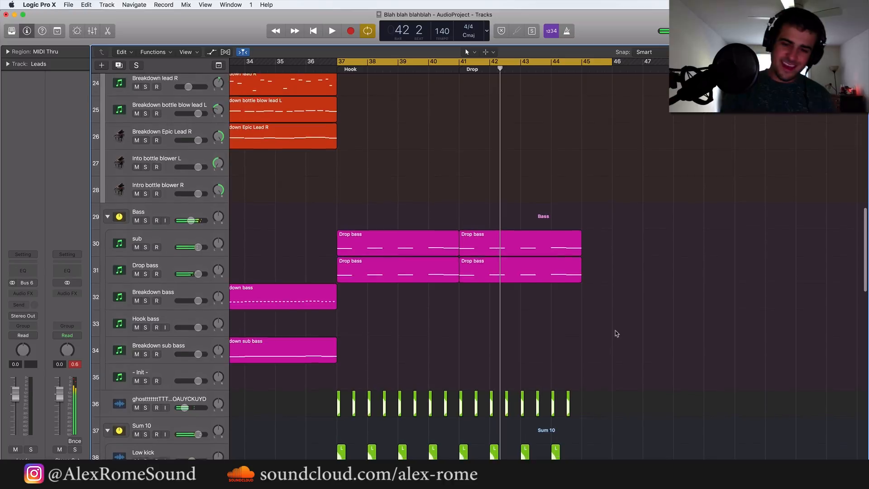
{"action": "scroll", "coordinate": [617, 333], "scroll_direction": "up", "scroll_amount": 16}
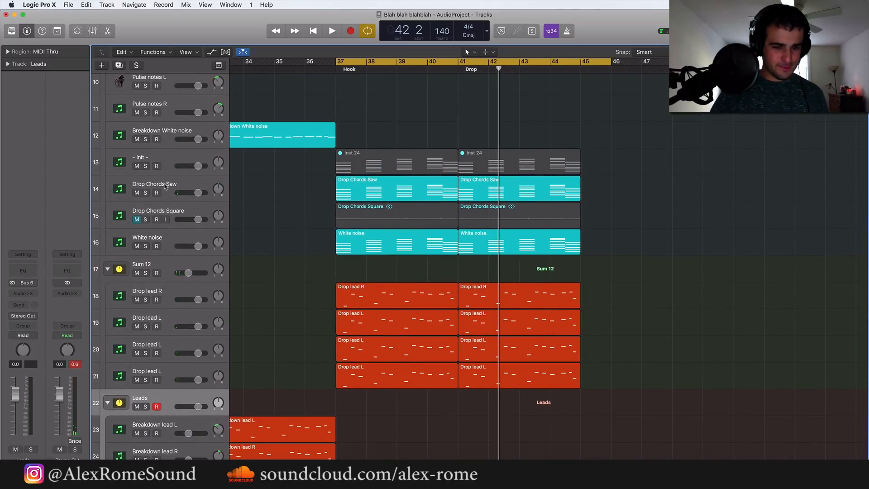
Select the Drop Chords Saw track, deselect its regions and listen to the drop again
{"action": "left_click", "coordinate": [191, 183]}
{"action": "scroll", "coordinate": [370, 219], "scroll_direction": "down", "scroll_amount": 4}
{"action": "scroll", "coordinate": [370, 219], "scroll_direction": "up", "scroll_amount": 4}
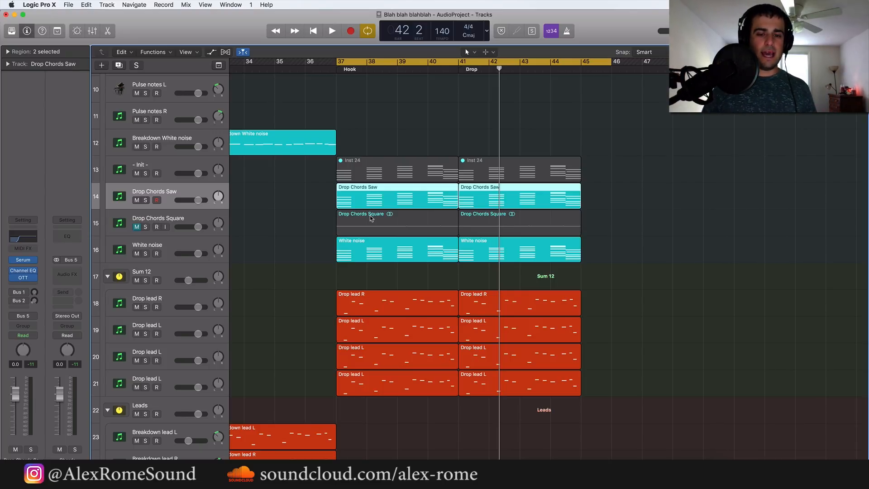
{"action": "left_click", "coordinate": [705, 253]}
{"action": "key", "text": "space"}
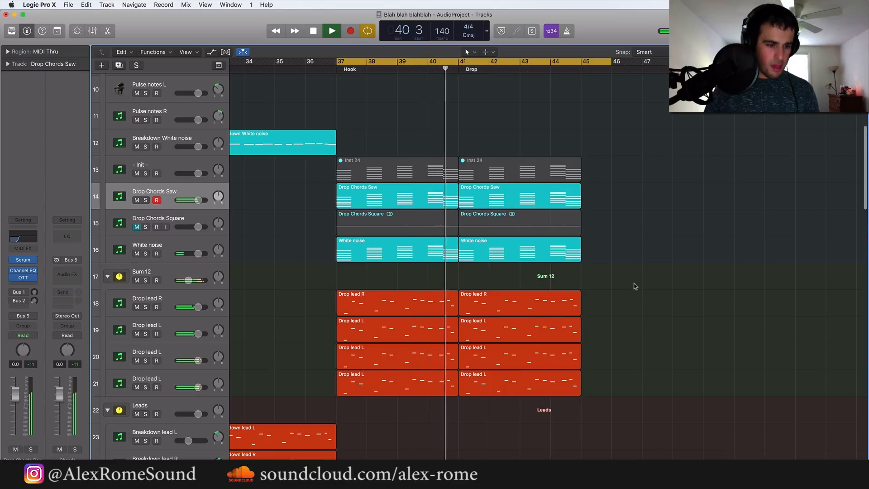
{"action": "key", "text": "space"}
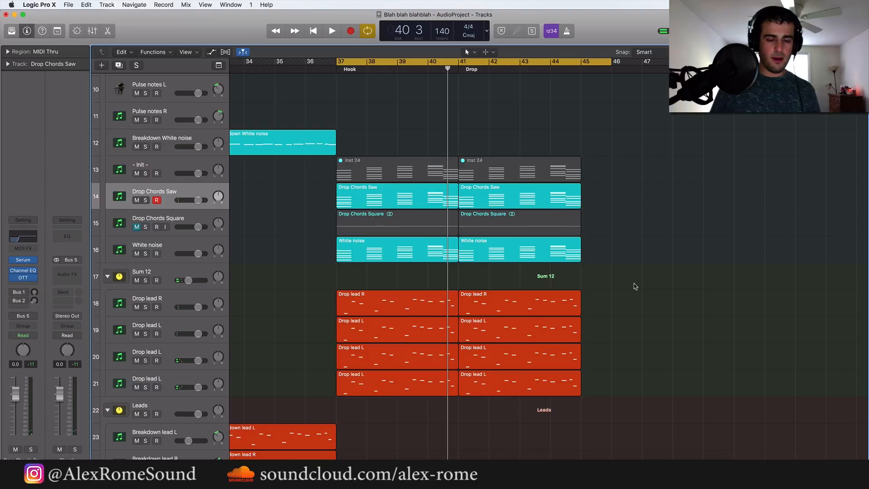
Select the chord and lead regions in bars 37 to 45, deselect them and review the kick and percussion tracks of the drop
{"action": "left_click_drag", "start_coordinate": [638, 395], "coordinate": [319, 159]}
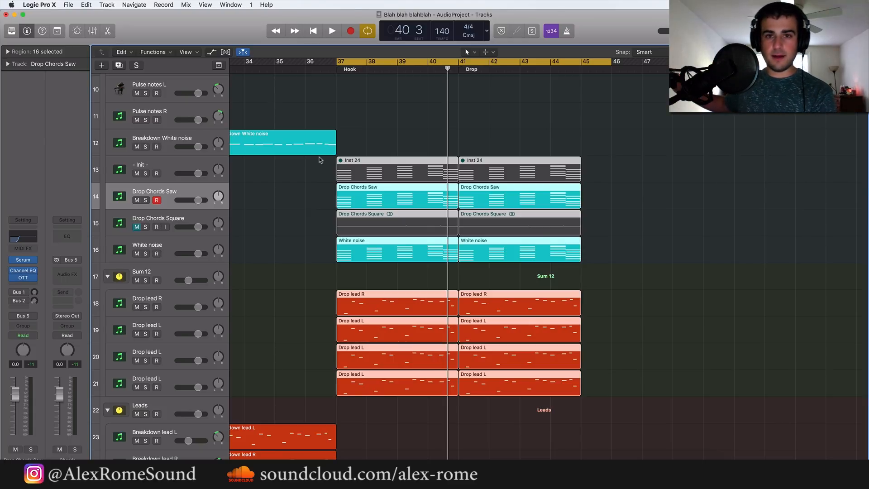
{"action": "left_click_drag", "start_coordinate": [678, 398], "coordinate": [303, 195]}
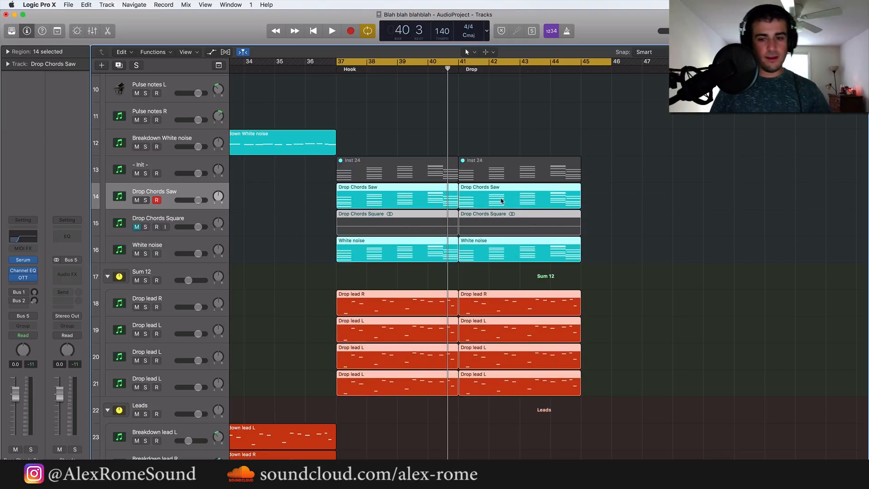
{"action": "left_click", "coordinate": [634, 164]}
{"action": "scroll", "coordinate": [631, 240], "scroll_direction": "up", "scroll_amount": 5}
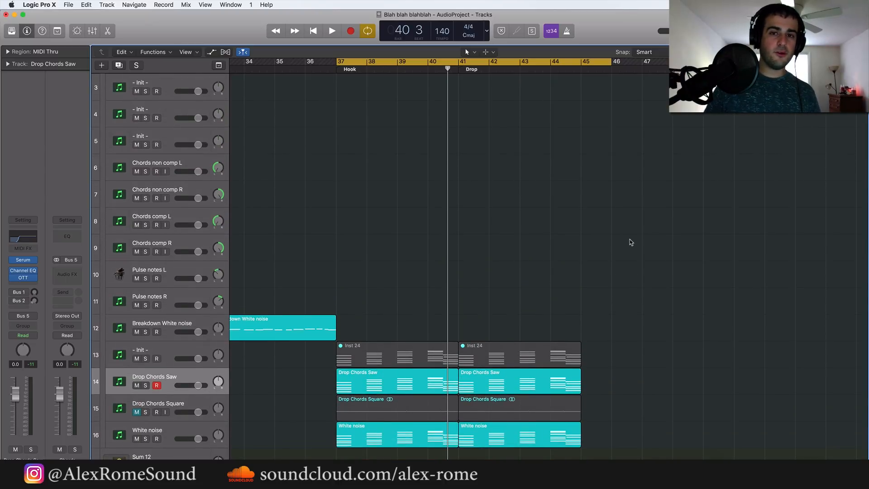
{"action": "scroll", "coordinate": [631, 241], "scroll_direction": "down", "scroll_amount": 15}
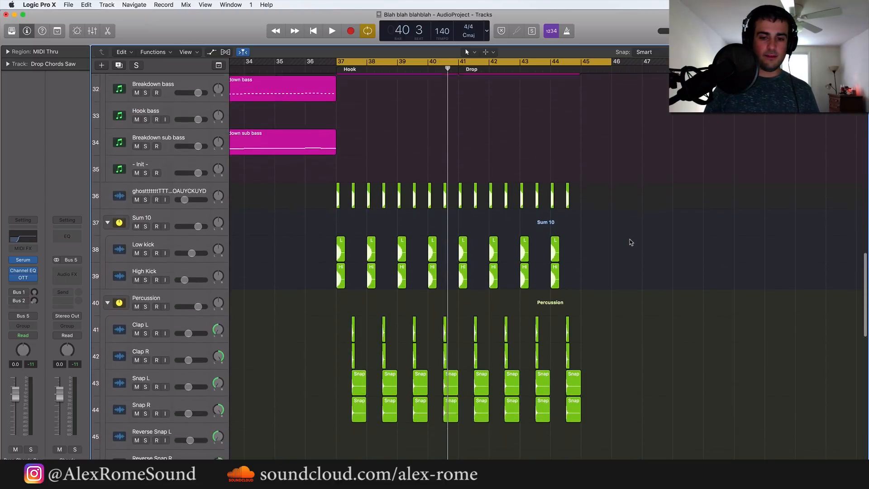
{"action": "scroll", "coordinate": [630, 241], "scroll_direction": "down", "scroll_amount": 2}
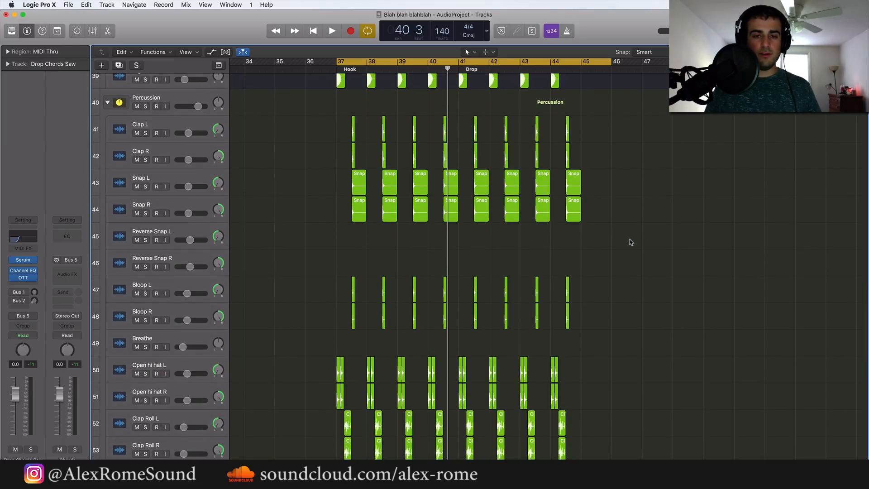
{"action": "scroll", "coordinate": [631, 242], "scroll_direction": "down", "scroll_amount": 5}
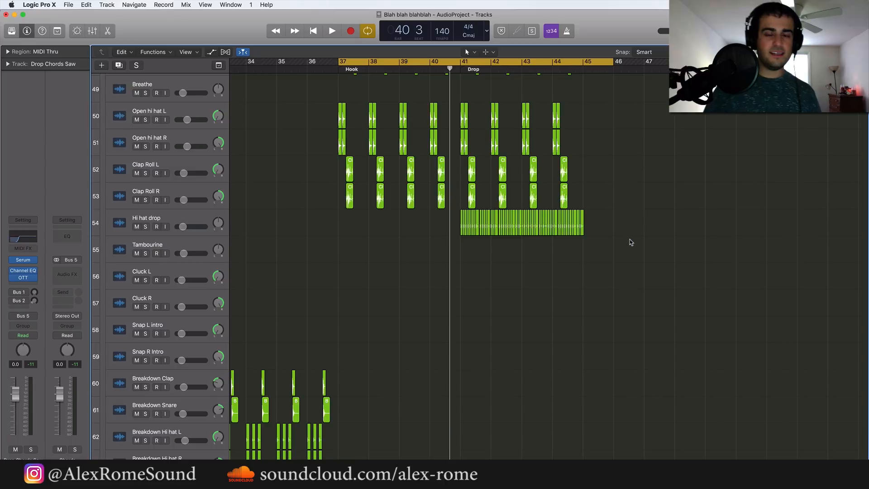
{"action": "scroll", "coordinate": [630, 239], "scroll_direction": "up", "scroll_amount": 20}
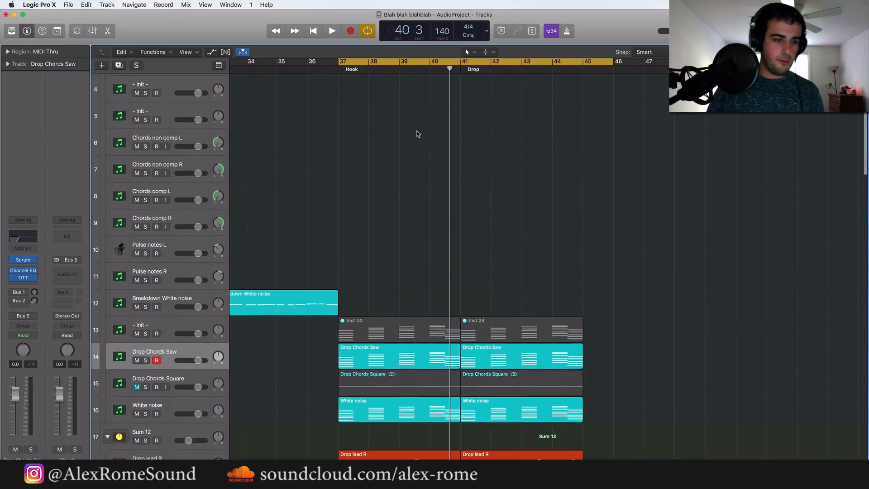
Select the Chords stack and create one new software instrument track with the default patch
{"action": "scroll", "coordinate": [419, 135], "scroll_direction": "up", "scroll_amount": 1}
{"action": "scroll", "coordinate": [198, 100], "scroll_direction": "up", "scroll_amount": 2}
{"action": "left_click", "coordinate": [129, 81]}
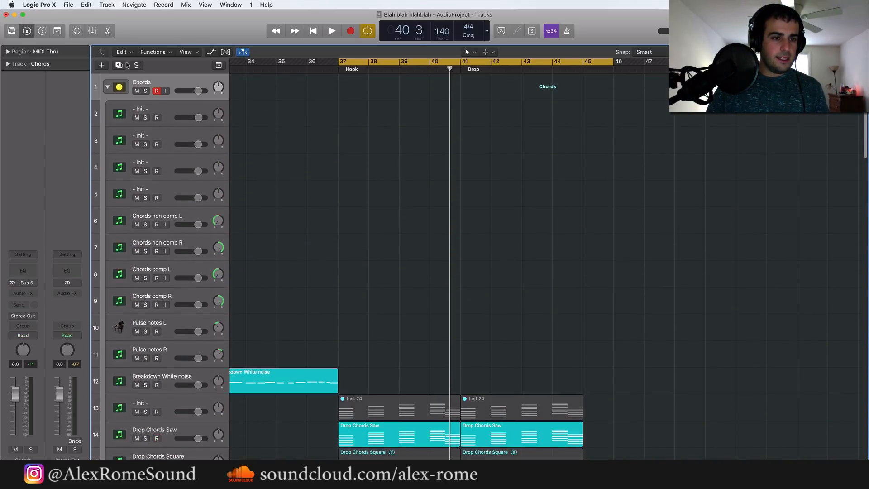
{"action": "left_click", "coordinate": [105, 66]}
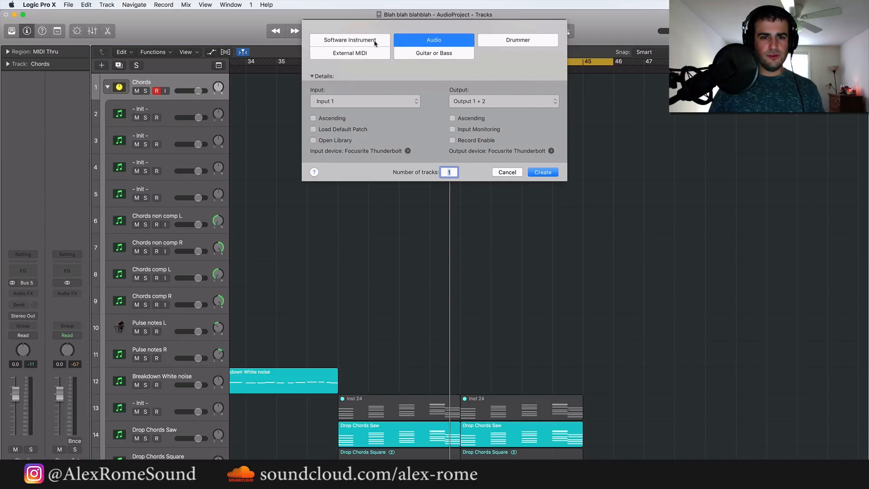
{"action": "left_click", "coordinate": [375, 42]}
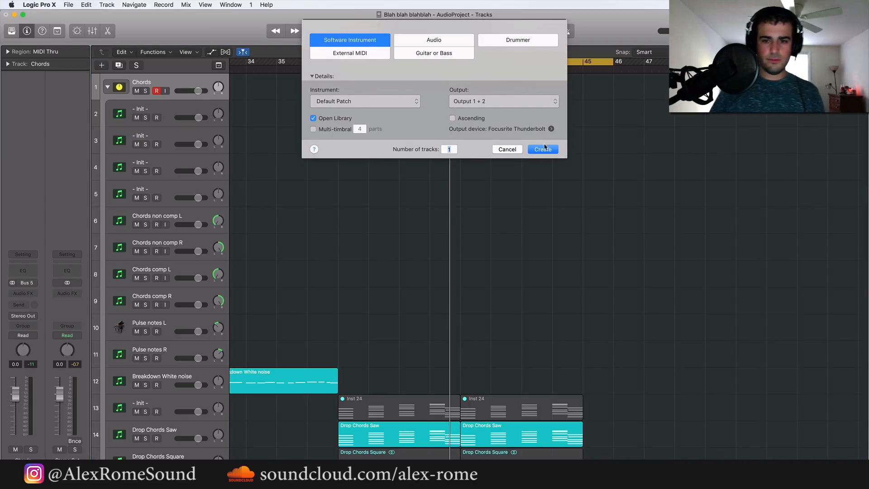
{"action": "left_click", "coordinate": [546, 150]}
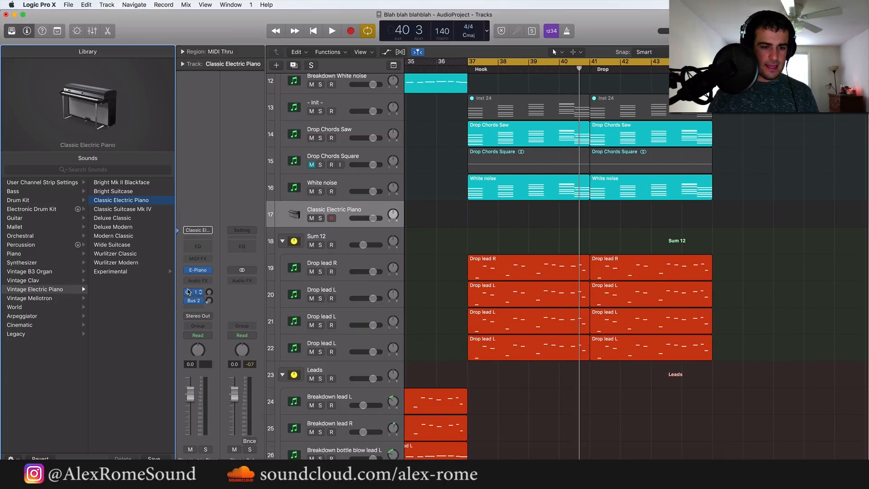
Replace the new track's electric piano with Serum in stereo and set oscillator A to 12 unison voices
{"action": "left_click", "coordinate": [210, 271]}
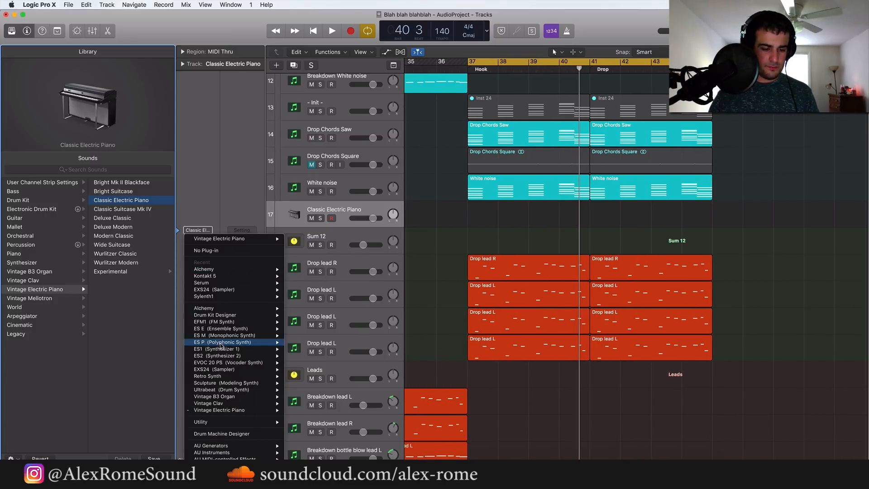
{"action": "mouse_move", "coordinate": [242, 454]}
{"action": "mouse_move", "coordinate": [345, 407]}
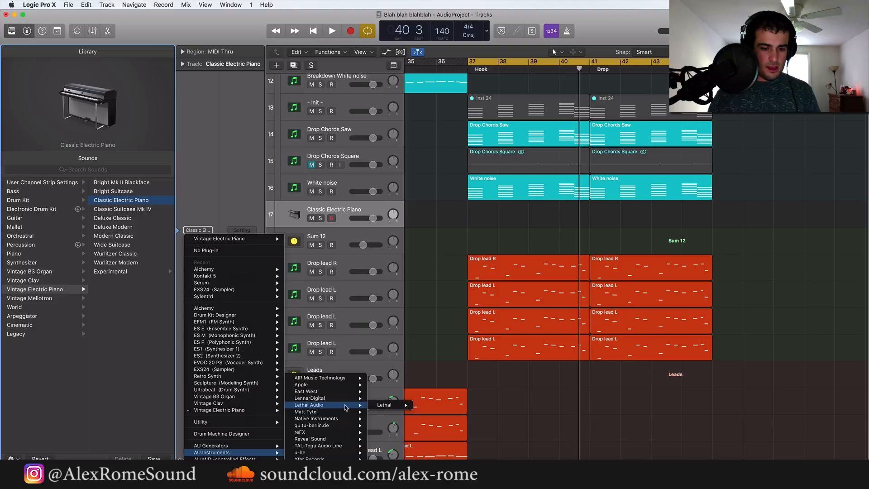
{"action": "mouse_move", "coordinate": [324, 458]}
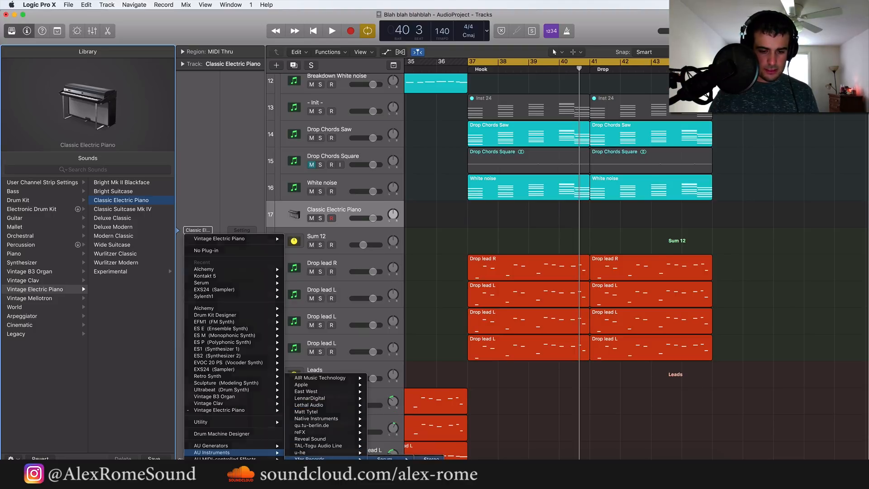
{"action": "left_click", "coordinate": [385, 458]}
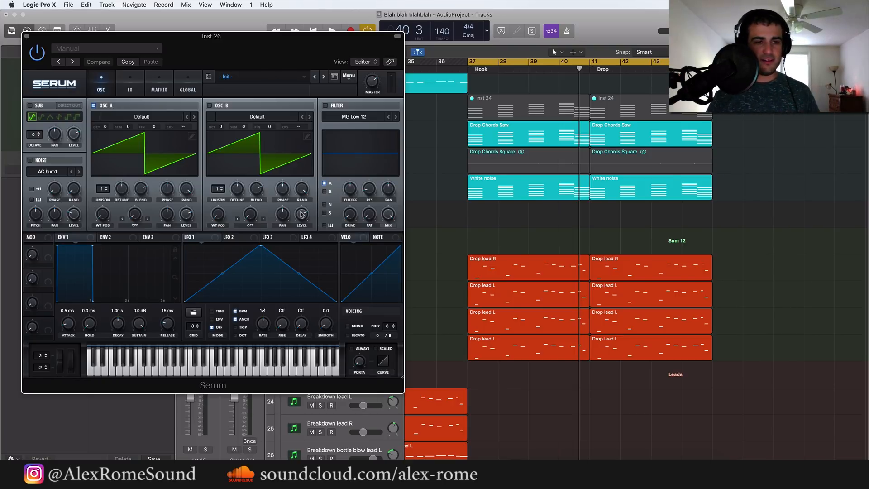
{"action": "left_click_drag", "start_coordinate": [105, 192], "coordinate": [105, 179]}
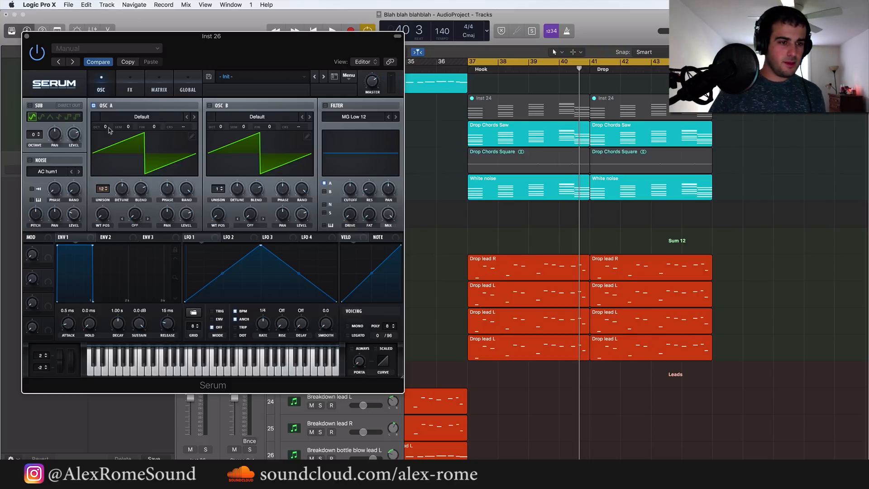
{"action": "left_click", "coordinate": [27, 36]}
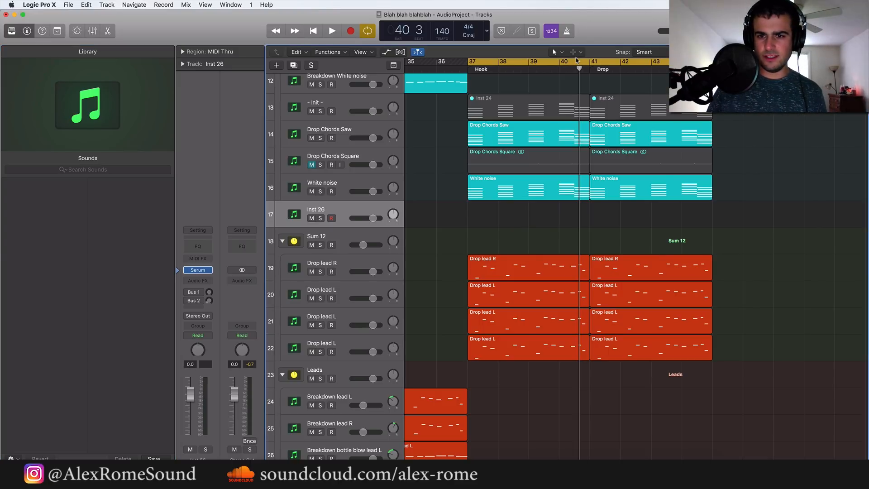
Draw an empty region from bar 37 to bar 45 on the Inst 26 track with the Pencil tool and open it for note editing
{"action": "left_click", "coordinate": [574, 52]}
{"action": "left_click", "coordinate": [581, 74]}
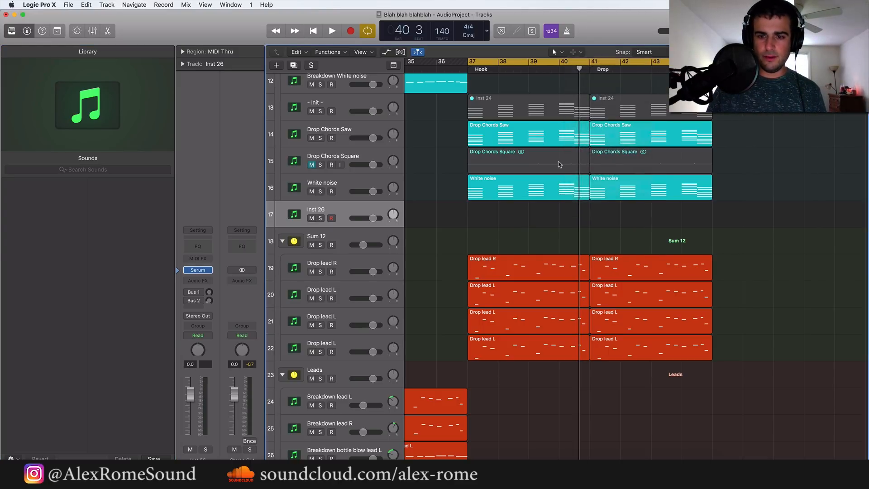
{"action": "left_click", "coordinate": [485, 219]}
{"action": "left_click_drag", "start_coordinate": [498, 219], "coordinate": [712, 214]}
{"action": "double_click", "coordinate": [656, 216]}
Play the drop briefly around bar 40 and close the Piano Roll
{"action": "key", "text": "space"}
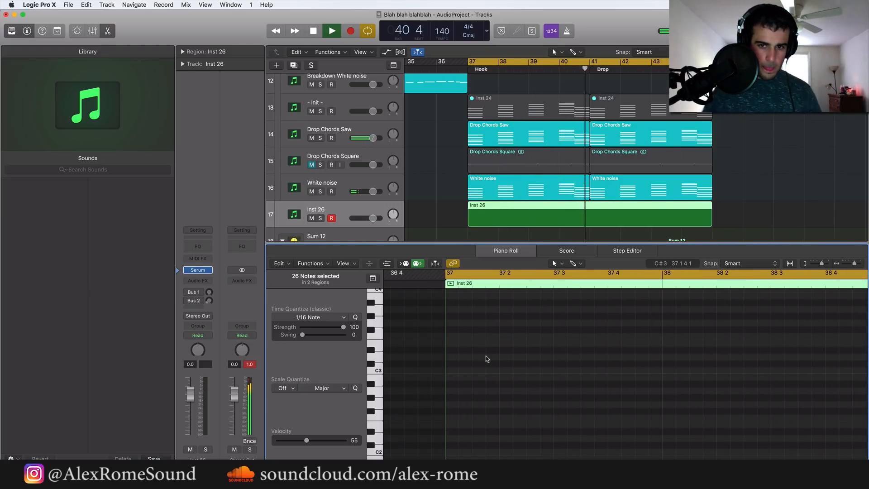
{"action": "key", "text": "space"}
{"action": "scroll", "coordinate": [345, 126], "scroll_direction": "up", "scroll_amount": 4}
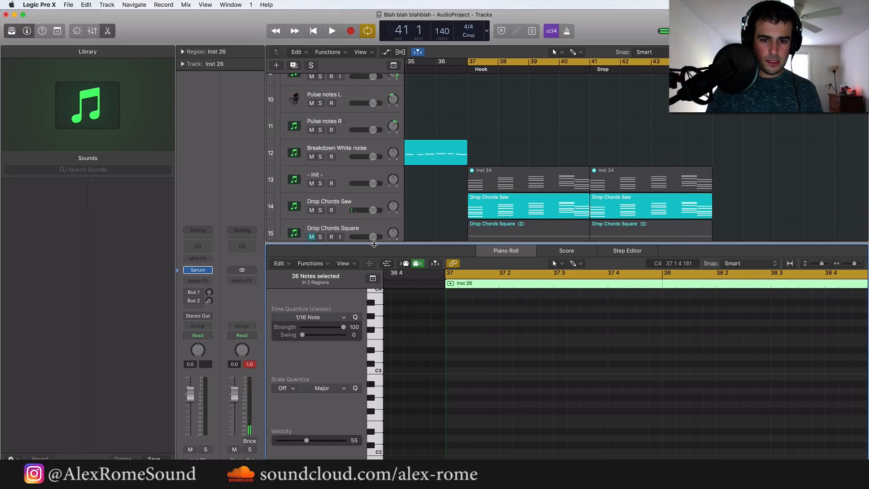
{"action": "left_click_drag", "start_coordinate": [373, 243], "coordinate": [402, 451]}
Solo the Chords stack and play it from bar 37
{"action": "scroll", "coordinate": [368, 80], "scroll_direction": "up", "scroll_amount": 4}
{"action": "scroll", "coordinate": [366, 80], "scroll_direction": "up", "scroll_amount": 6}
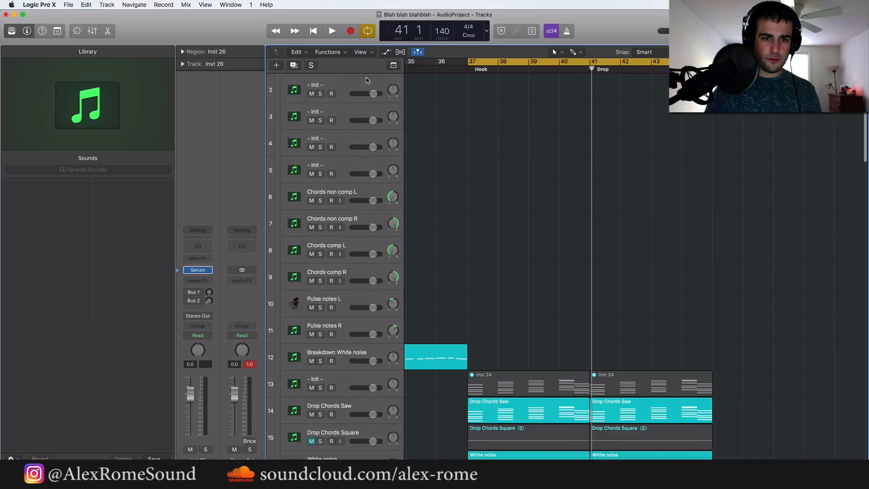
{"action": "left_click", "coordinate": [320, 91]}
{"action": "key", "text": "space"}
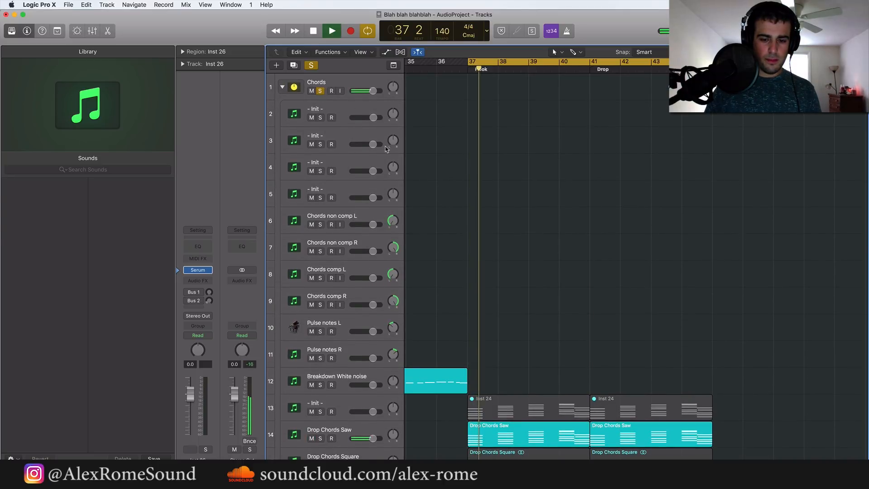
Switch Inst 26's Bus 1 send to Bus 24 at about -10.6 dB and listen to the soloed chords
{"action": "scroll", "coordinate": [411, 185], "scroll_direction": "down", "scroll_amount": 2}
{"action": "left_click", "coordinate": [199, 292]}
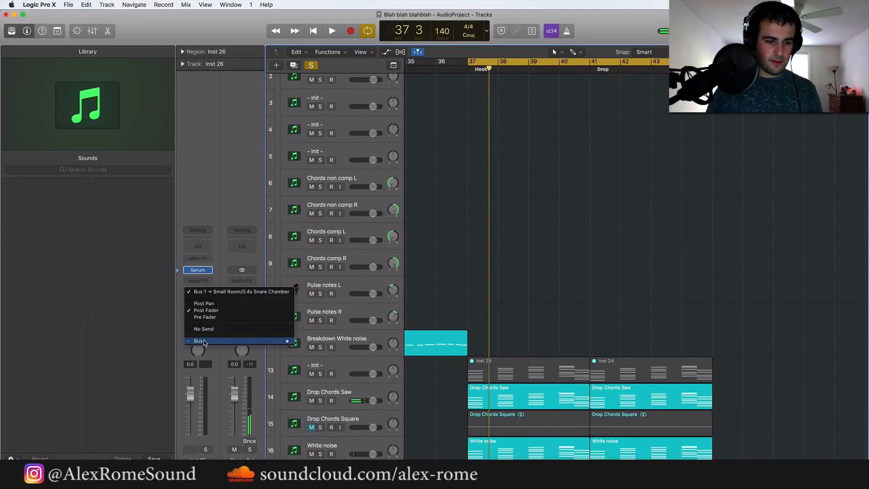
{"action": "mouse_move", "coordinate": [220, 342]}
{"action": "left_click", "coordinate": [340, 352]}
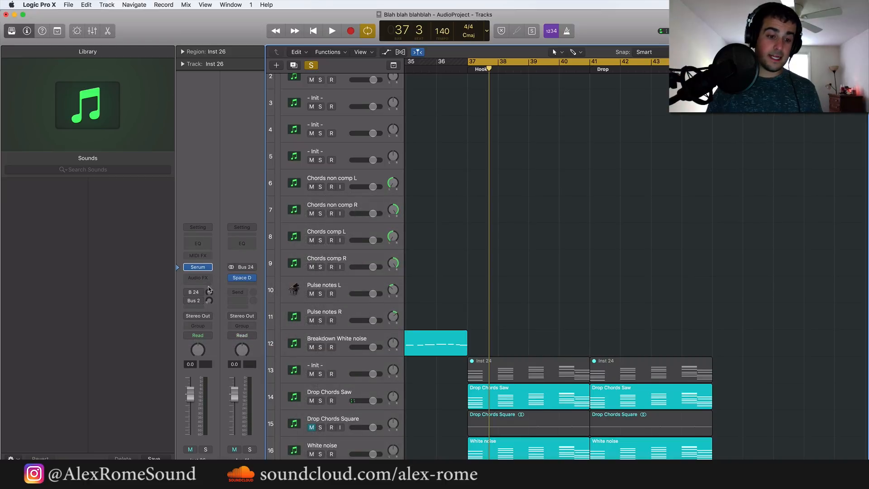
{"action": "left_click_drag", "start_coordinate": [210, 293], "coordinate": [210, 277]}
{"action": "key", "text": "space"}
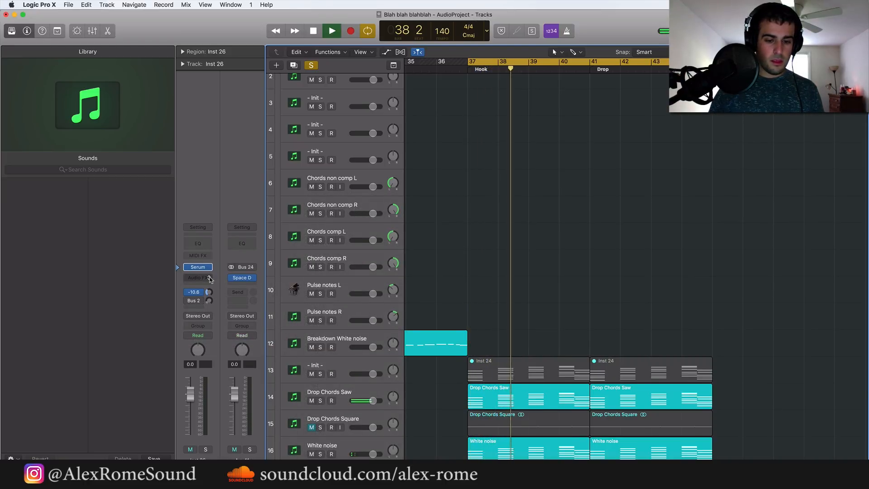
{"action": "scroll", "coordinate": [424, 208], "scroll_direction": "up", "scroll_amount": 2}
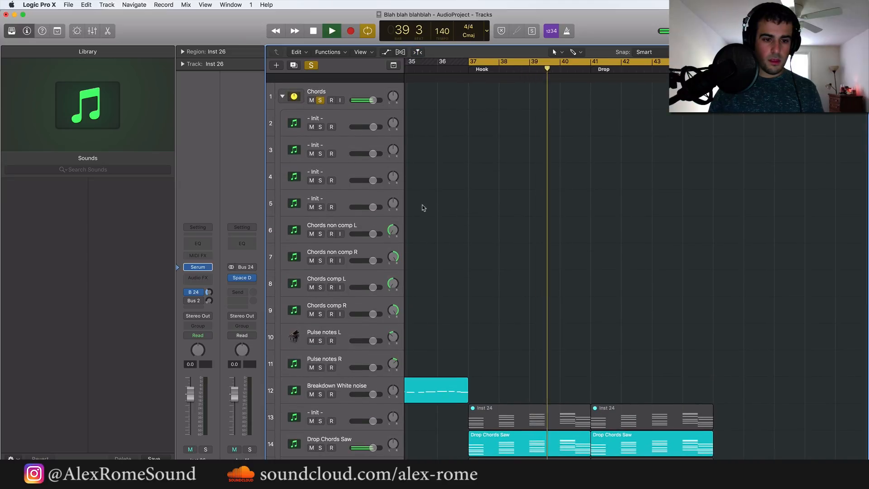
{"action": "scroll", "coordinate": [423, 207], "scroll_direction": "down", "scroll_amount": 10}
{"action": "key", "text": "space"}
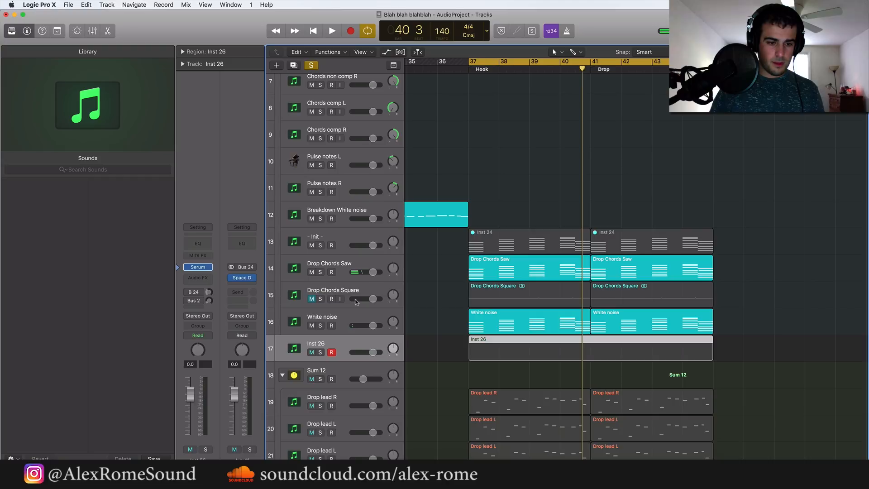
Add a send from the Chords stack to Bus 24 and adjust its level by ear while the hook plays
{"action": "scroll", "coordinate": [356, 348], "scroll_direction": "up", "scroll_amount": 8}
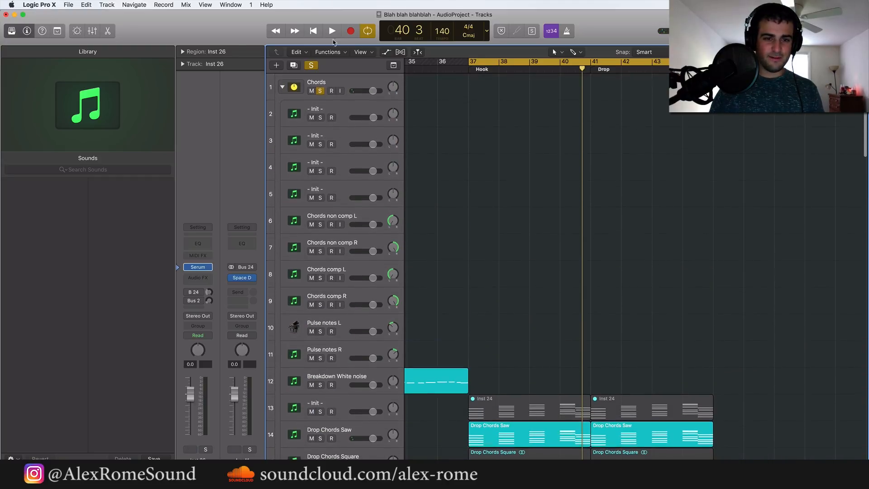
{"action": "left_click", "coordinate": [338, 82]}
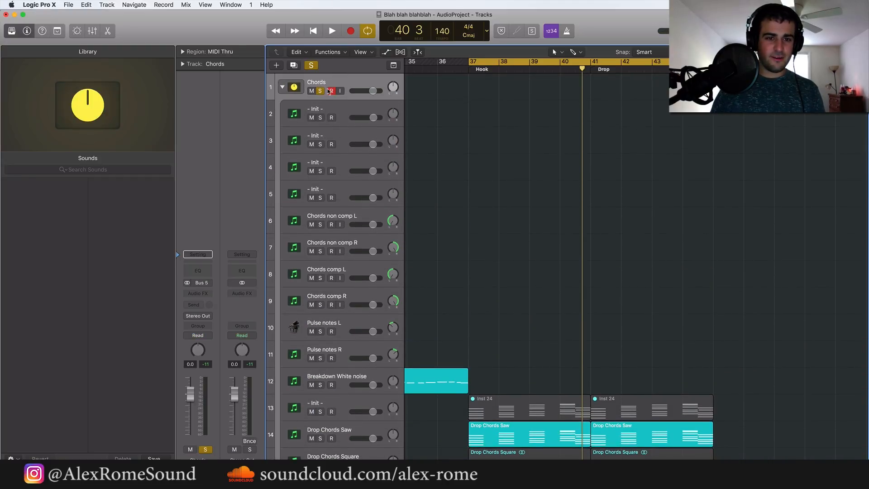
{"action": "left_click", "coordinate": [200, 291]}
{"action": "left_click", "coordinate": [201, 294]}
{"action": "left_click", "coordinate": [200, 305]}
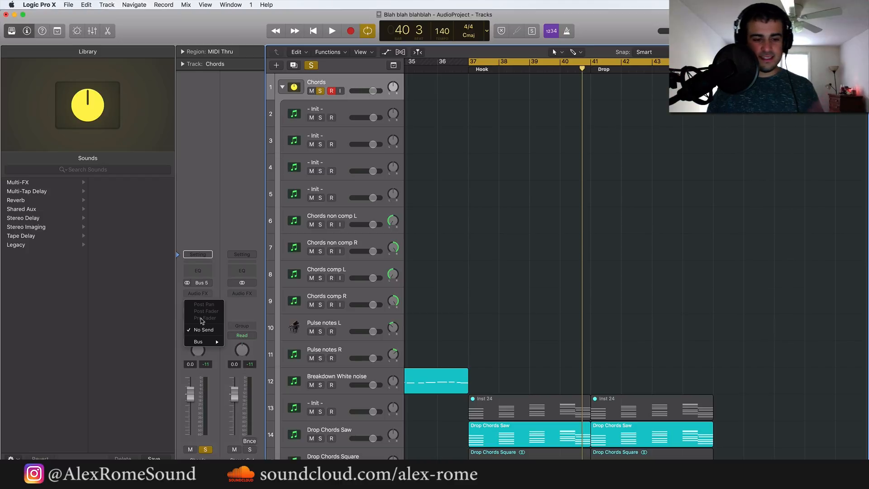
{"action": "mouse_move", "coordinate": [207, 343]}
{"action": "left_click", "coordinate": [246, 353]}
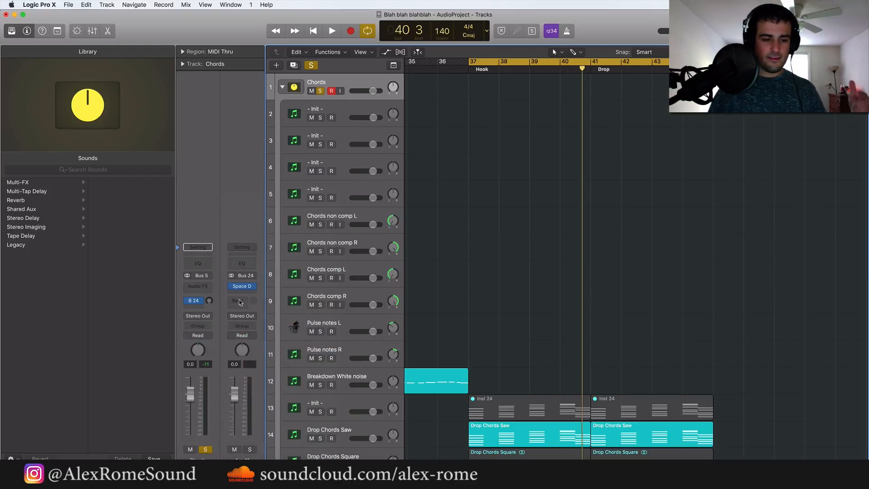
{"action": "left_click_drag", "start_coordinate": [209, 301], "coordinate": [210, 286]}
{"action": "key", "text": "space"}
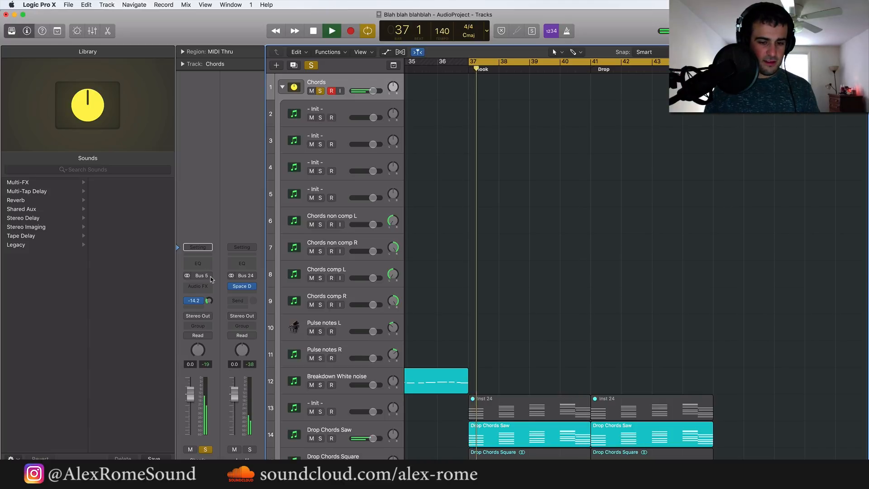
{"action": "left_click_drag", "start_coordinate": [209, 301], "coordinate": [209, 293]}
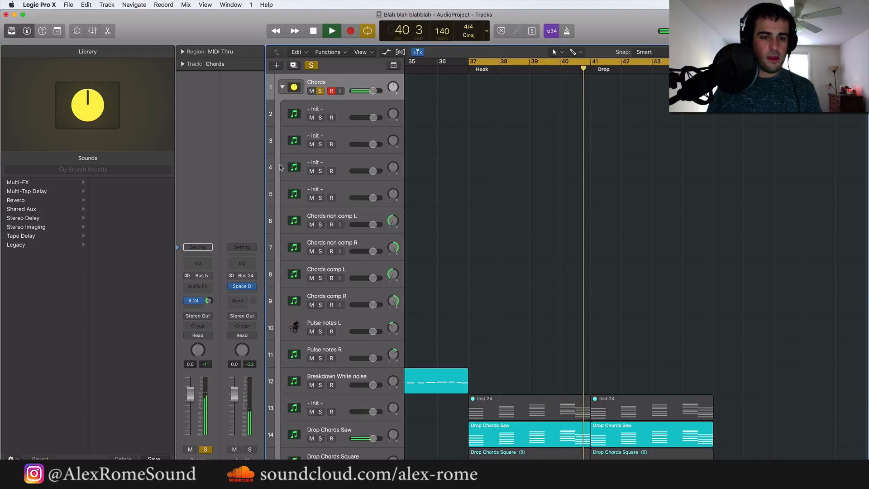
{"action": "key", "text": "space"}
Insert a stereo Stereo Delay below Space Designer on the Bus 24 aux
{"action": "left_click", "coordinate": [244, 292]}
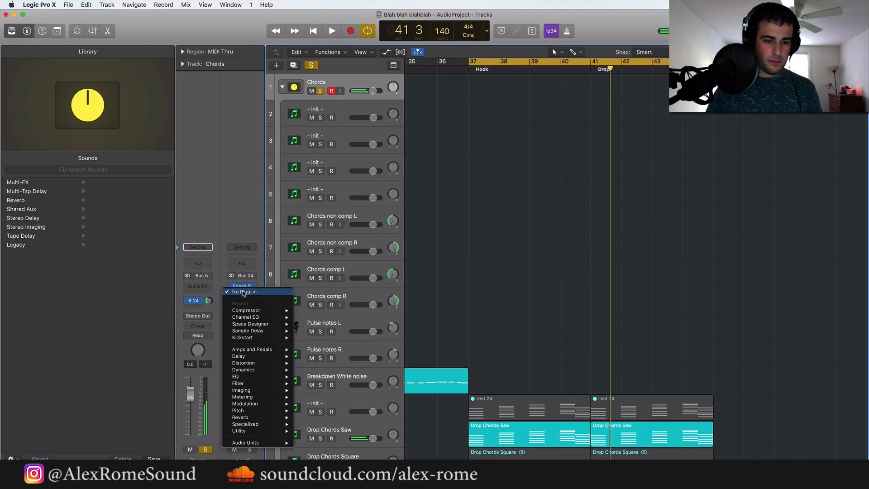
{"action": "mouse_move", "coordinate": [244, 363]}
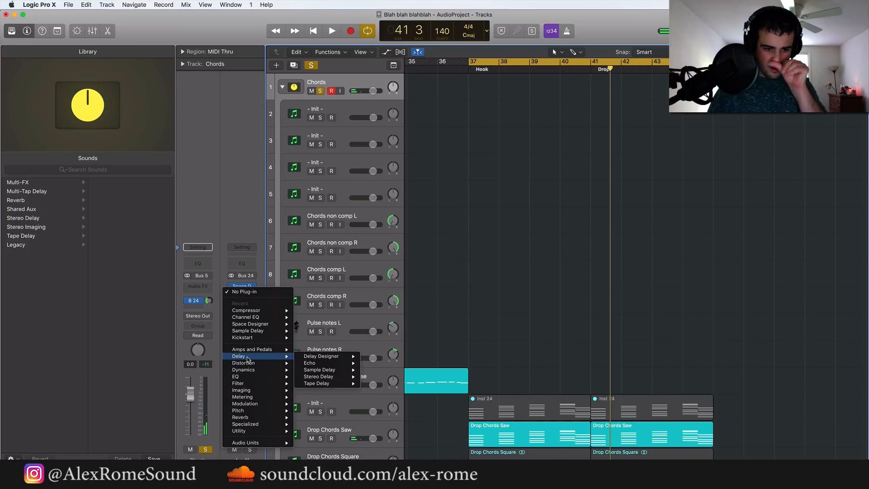
{"action": "mouse_move", "coordinate": [325, 378]}
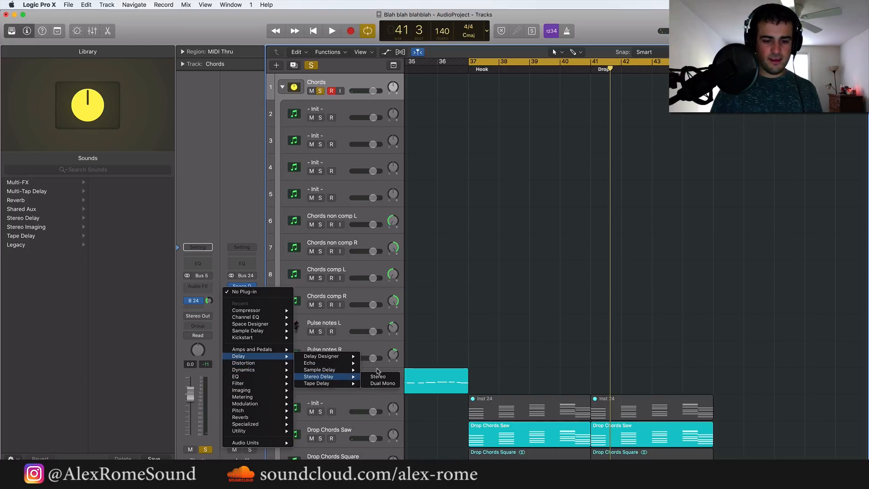
{"action": "left_click", "coordinate": [379, 376]}
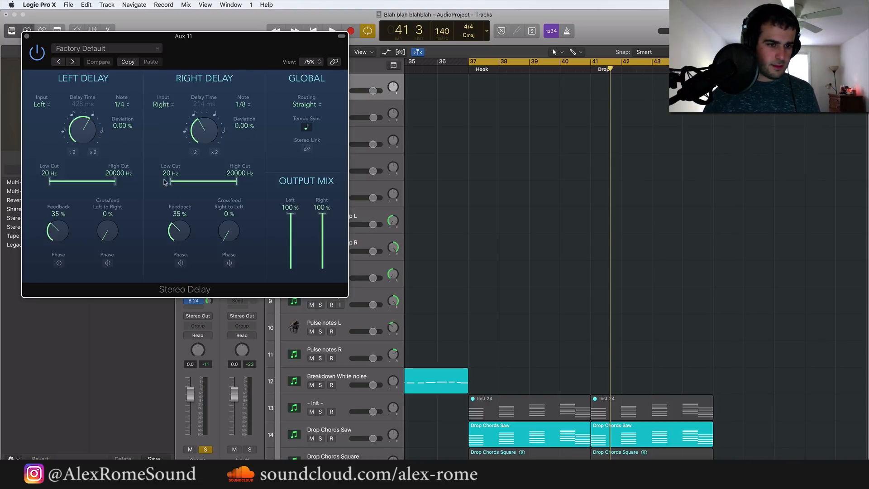
Limit the left delay to 240–3900 Hz and the right delay to 180–3900 Hz, and listen to the soloed chords
{"action": "left_click_drag", "start_coordinate": [173, 182], "coordinate": [181, 182]}
{"action": "left_click_drag", "start_coordinate": [235, 178], "coordinate": [194, 182]}
{"action": "left_click_drag", "start_coordinate": [51, 182], "coordinate": [100, 184]}
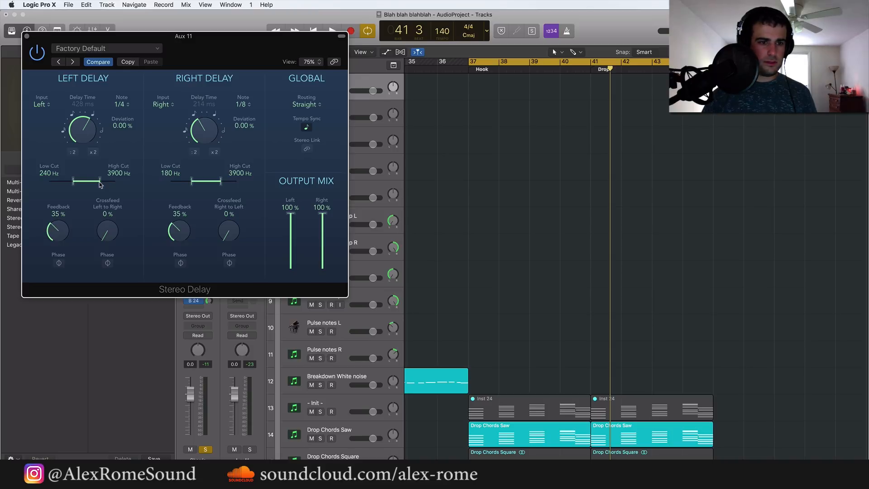
{"action": "key", "text": "space"}
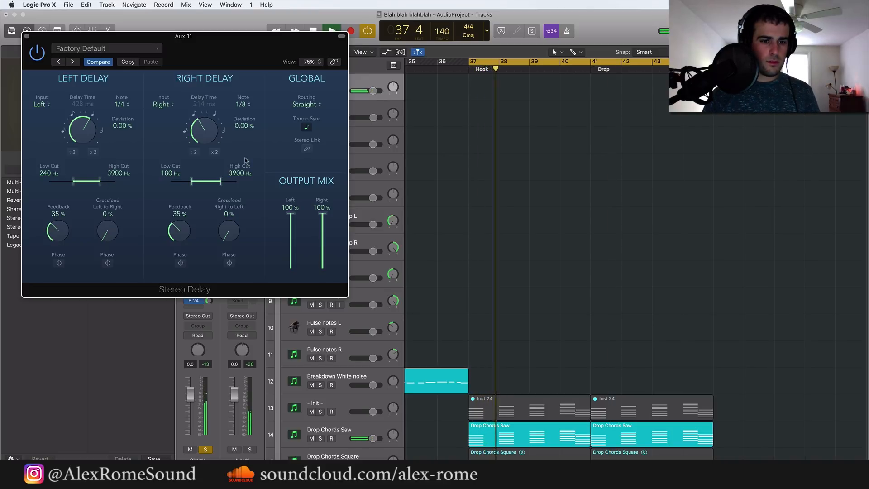
{"action": "key", "text": "space"}
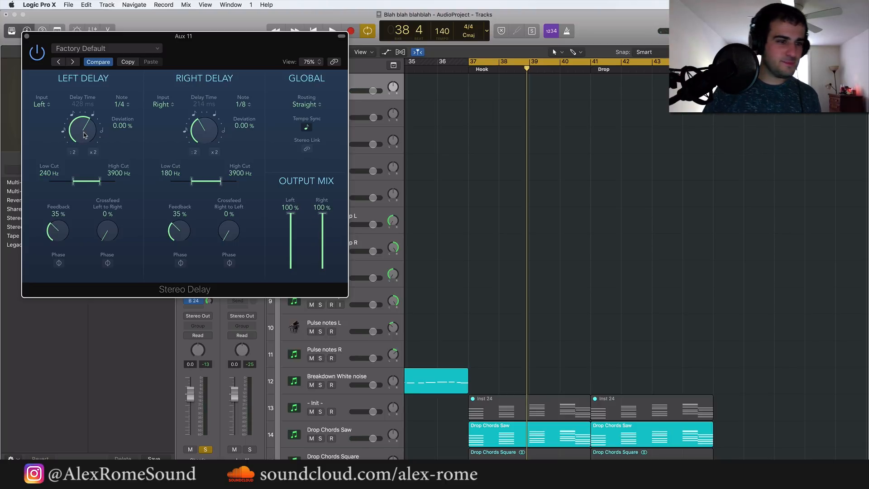
Set the left delay's deviation to +4.67 % and listen to the soloed chords from bar 37
{"action": "left_click_drag", "start_coordinate": [83, 132], "coordinate": [84, 131]}
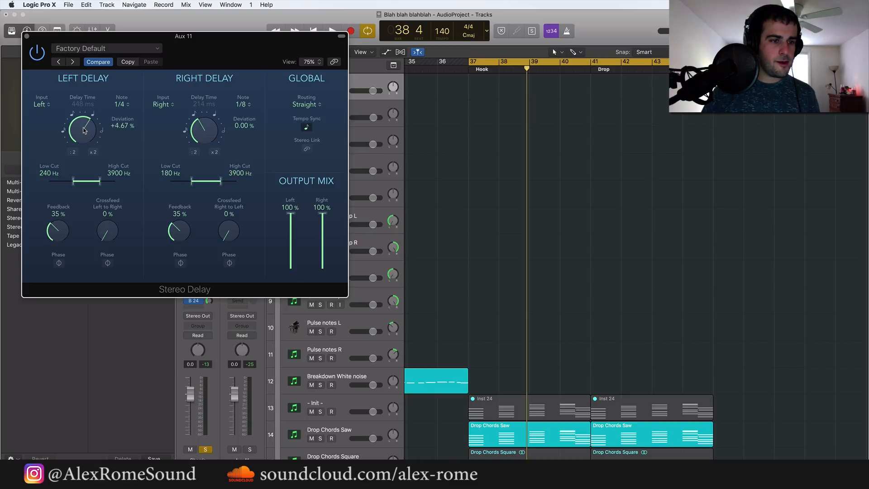
{"action": "key", "text": "space"}
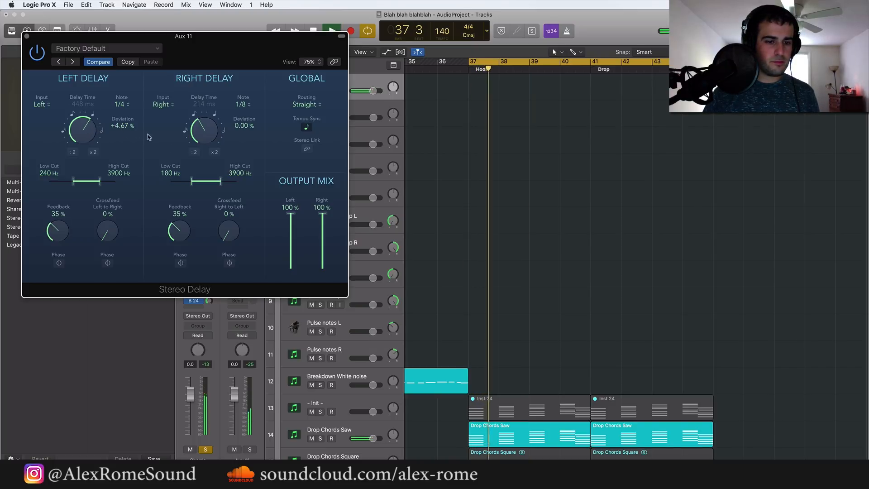
{"action": "key", "text": "space"}
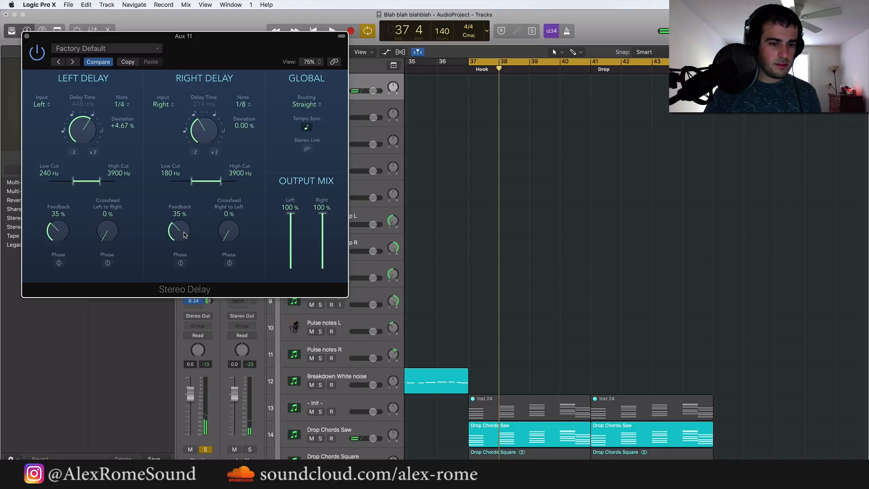
Raise the right delay's feedback to 63 % and its note value to 1/4 with -1.33 % deviation, and close the plug-in
{"action": "left_click_drag", "start_coordinate": [186, 236], "coordinate": [184, 235]}
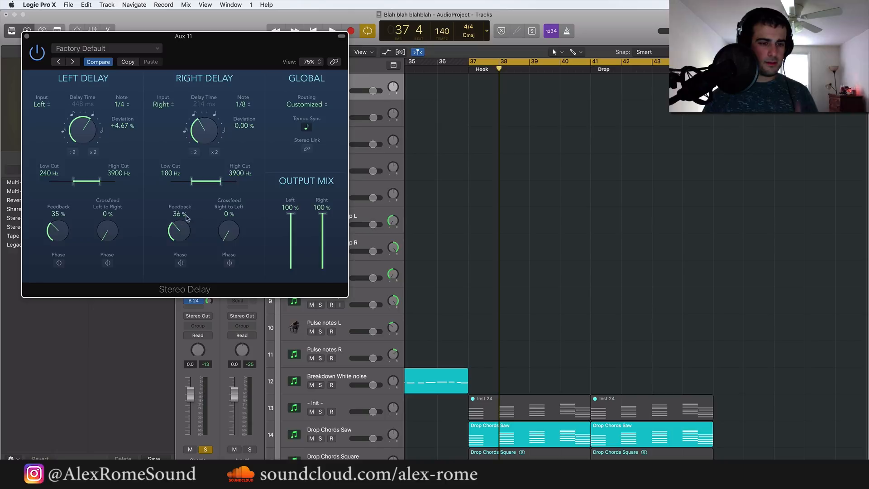
{"action": "left_click_drag", "start_coordinate": [183, 230], "coordinate": [183, 193]}
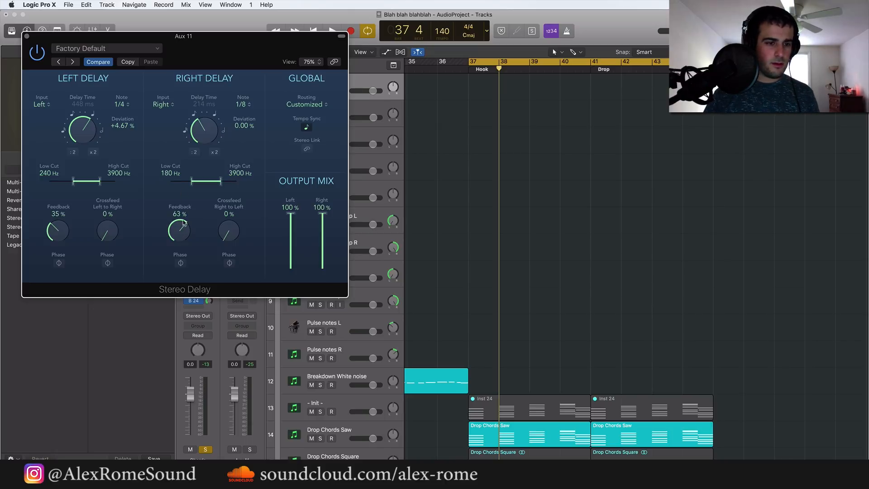
{"action": "key", "text": "space"}
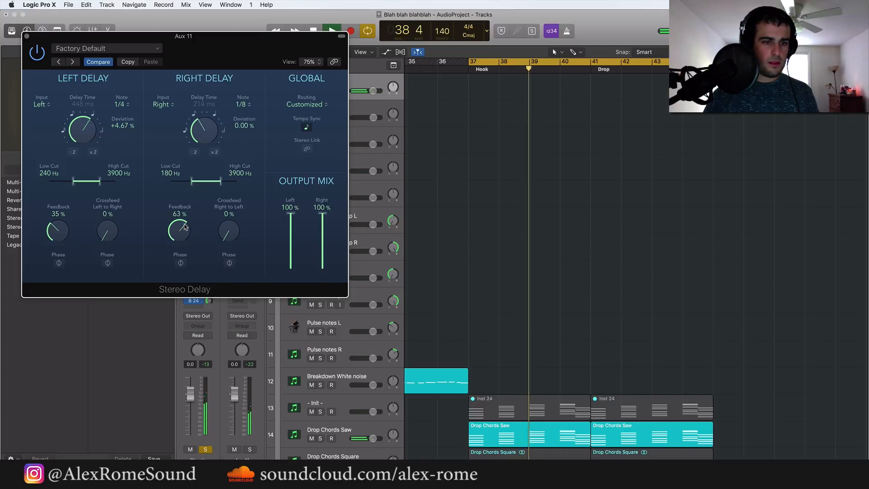
{"action": "left_click_drag", "start_coordinate": [205, 132], "coordinate": [208, 108]}
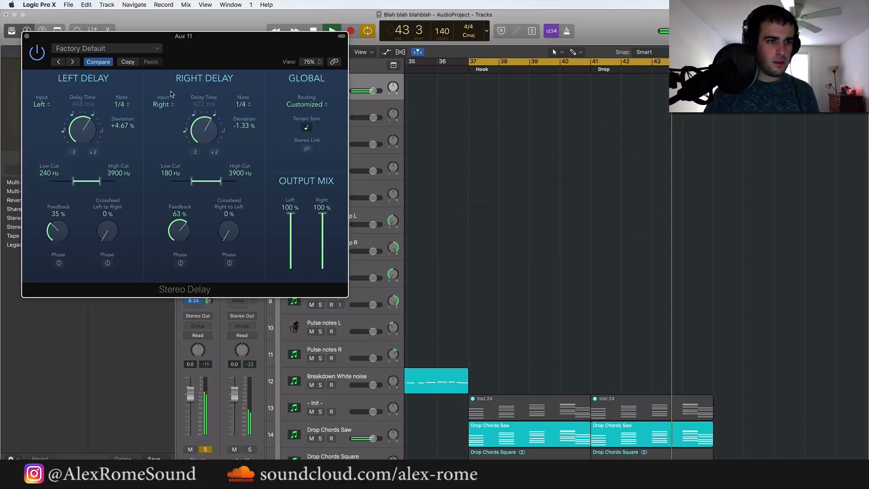
{"action": "left_click", "coordinate": [27, 36]}
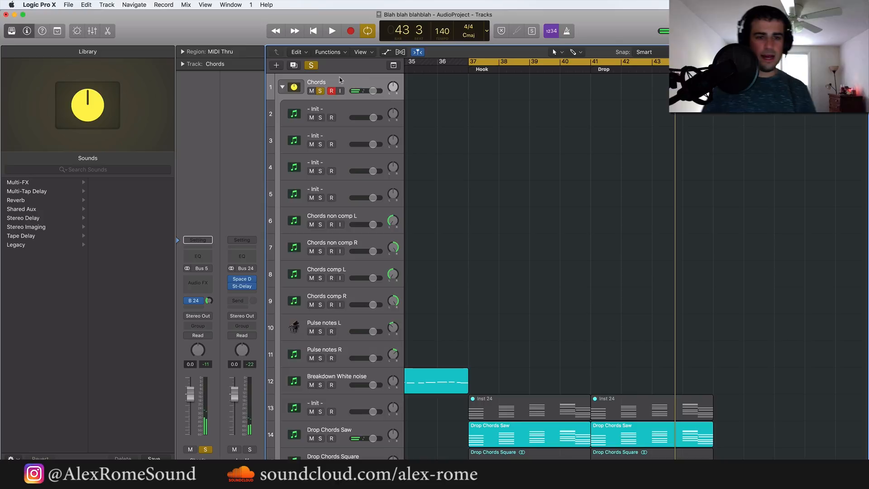
Unsolo the Chords stack and play the hook and drop in the full mix
{"action": "scroll", "coordinate": [589, 177], "scroll_direction": "down", "scroll_amount": 5}
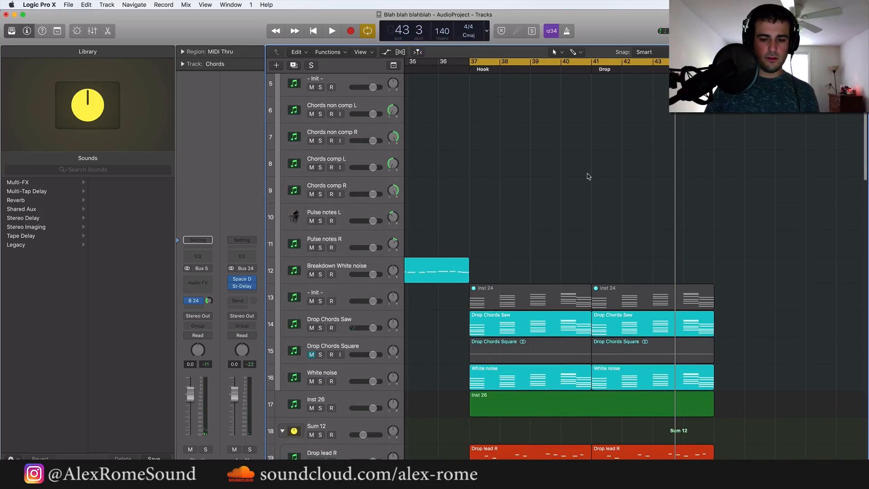
{"action": "key", "text": "space"}
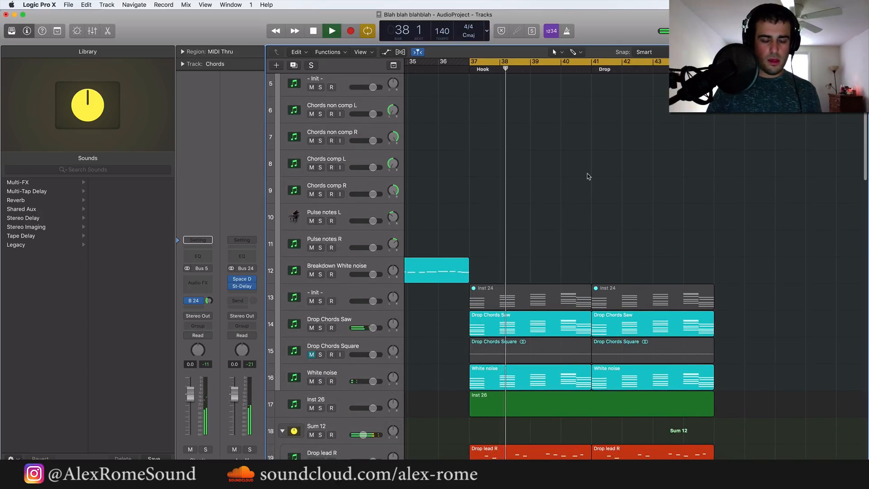
{"action": "scroll", "coordinate": [619, 241], "scroll_direction": "down", "scroll_amount": 8}
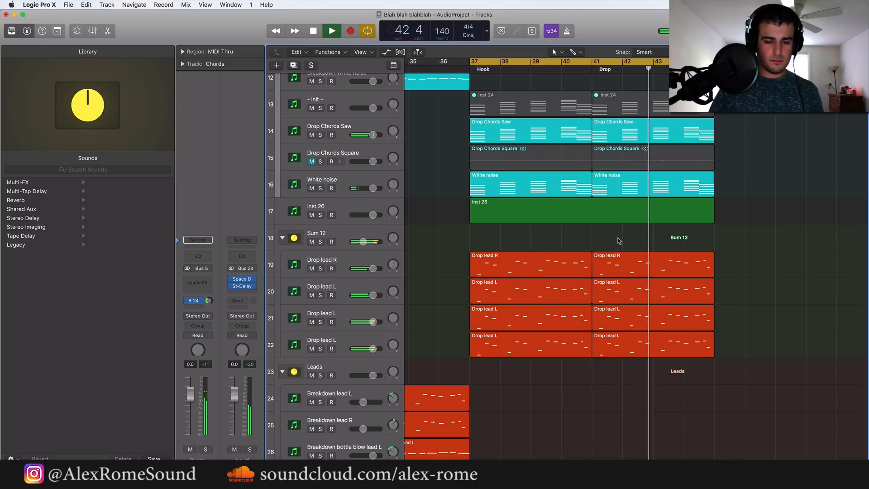
{"action": "scroll", "coordinate": [619, 241], "scroll_direction": "up", "scroll_amount": 2}
{"action": "scroll", "coordinate": [620, 242], "scroll_direction": "right", "scroll_amount": 2}
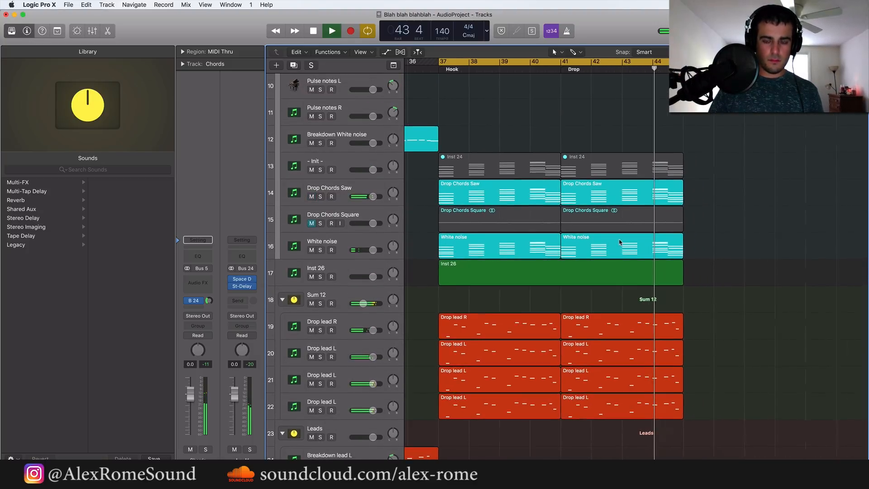
{"action": "key", "text": "space"}
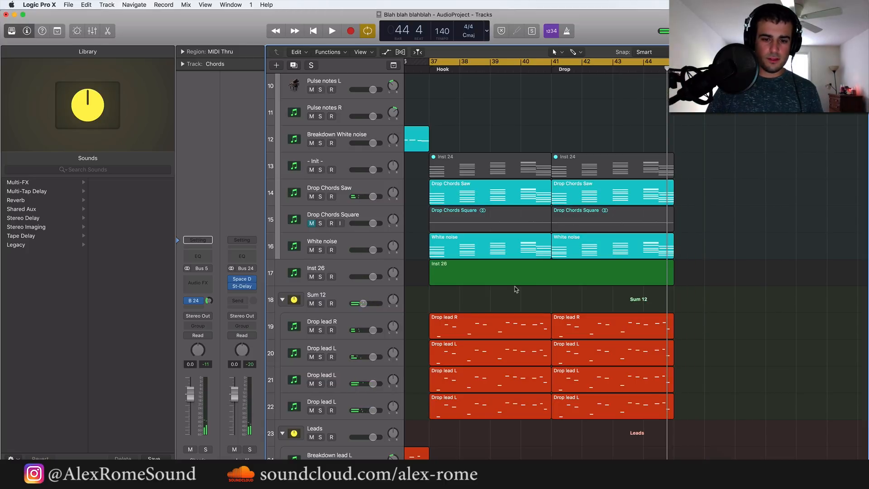
Open the empty Inst 26 region in the Piano Roll and lower the Inst 26 track volume to -8.6 dB
{"action": "left_click", "coordinate": [521, 276]}
{"action": "left_click", "coordinate": [340, 269]}
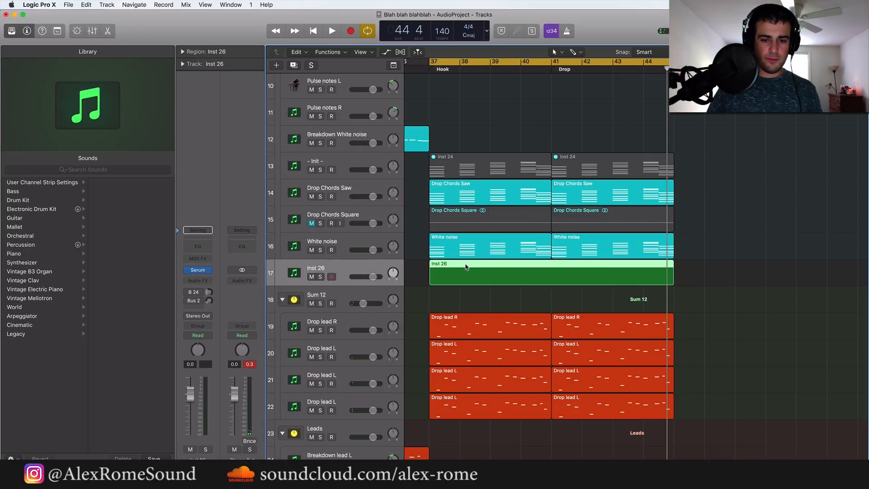
{"action": "right_click", "coordinate": [470, 269]}
{"action": "left_click", "coordinate": [461, 273]}
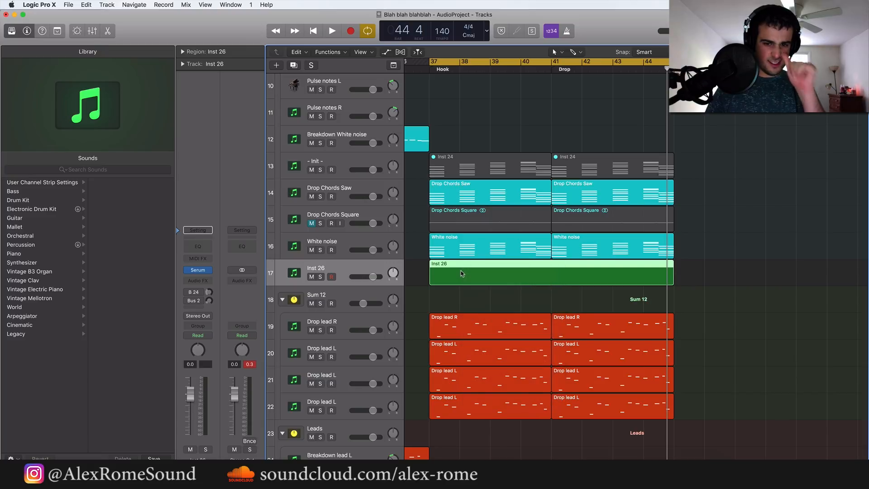
{"action": "double_click", "coordinate": [453, 279]}
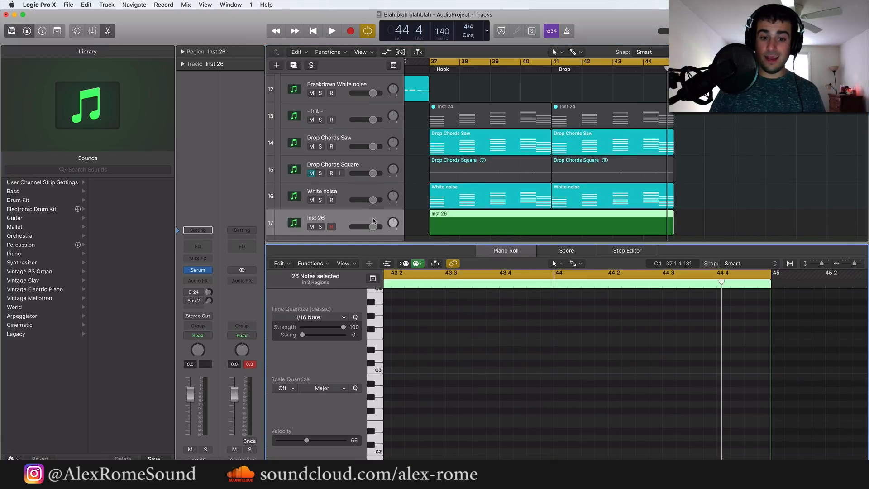
{"action": "left_click_drag", "start_coordinate": [374, 221], "coordinate": [370, 222]}
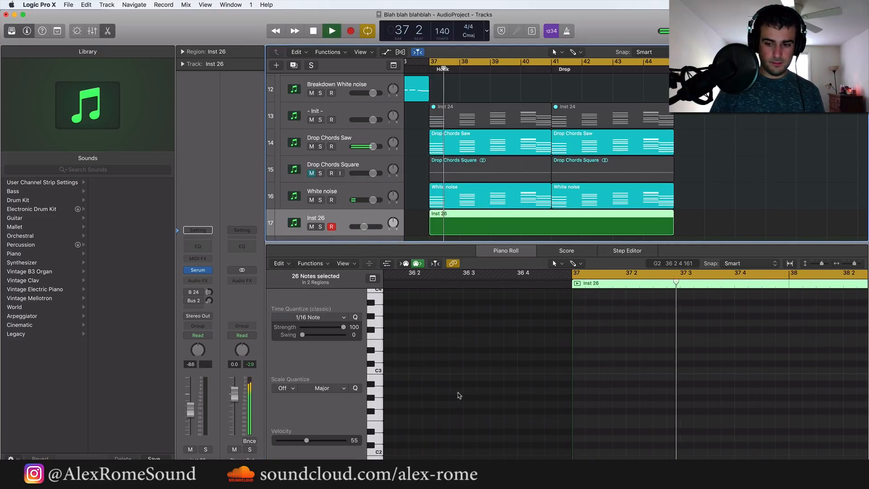
Draw four short C#3 notes half a bar apart across bars 37 and 38 of Inst 26, checking them in playback
{"action": "mouse_move", "coordinate": [469, 336]}
{"action": "left_mouse_down"}
{"action": "mouse_move", "coordinate": [473, 375]}
{"action": "mouse_move", "coordinate": [469, 367]}
{"action": "left_mouse_up"}
{"action": "left_click", "coordinate": [573, 364]}
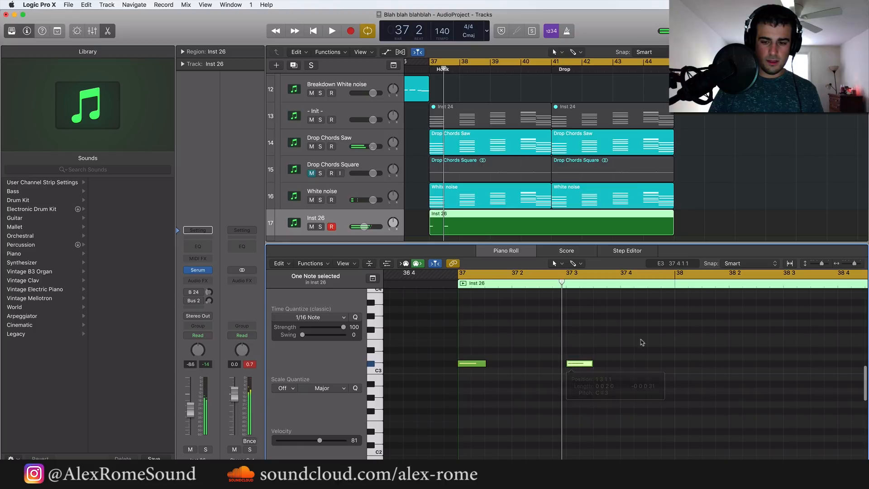
{"action": "key", "text": "super+Left"}
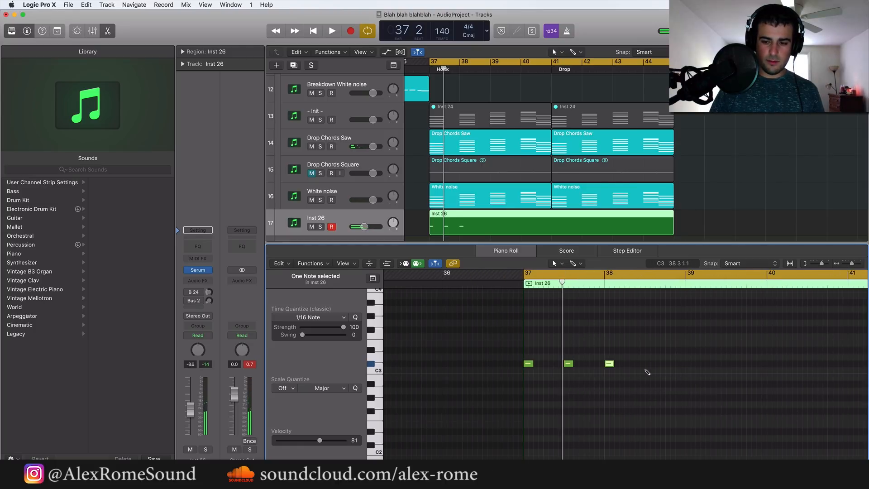
{"action": "key", "text": "space"}
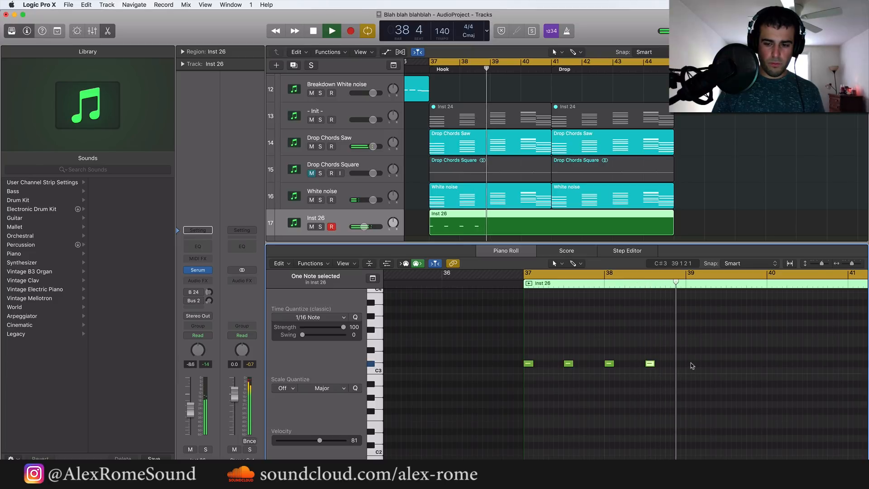
{"action": "key", "text": "space"}
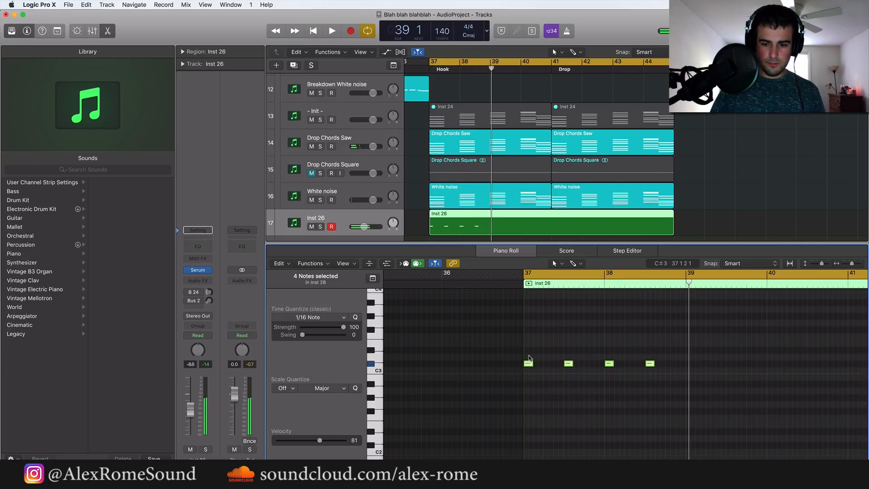
Transpose the four Inst 26 notes up an octave to C#4 and play them with the mix
{"action": "left_click_drag", "start_coordinate": [529, 363], "coordinate": [530, 296]}
{"action": "scroll", "coordinate": [546, 342], "scroll_direction": "up", "scroll_amount": 3}
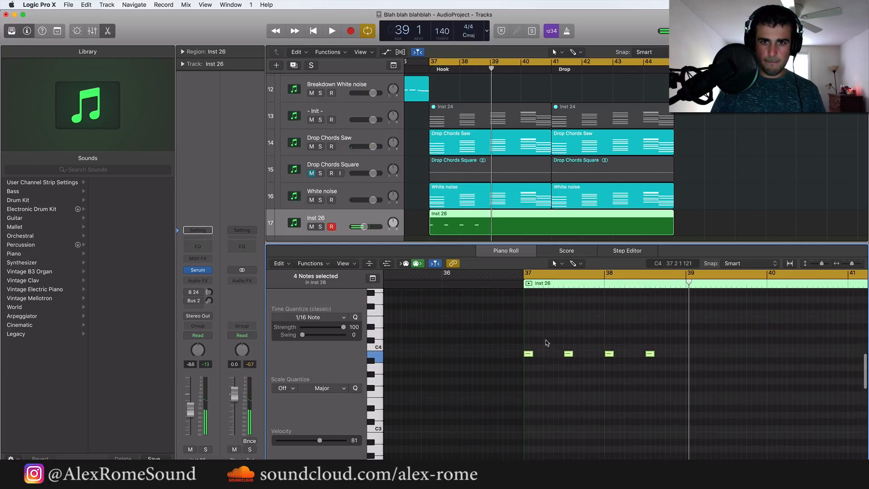
{"action": "scroll", "coordinate": [546, 343], "scroll_direction": "up", "scroll_amount": 2}
{"action": "left_click_drag", "start_coordinate": [528, 375], "coordinate": [527, 360]}
{"action": "key", "text": "space"}
{"action": "scroll", "coordinate": [555, 361], "scroll_direction": "up", "scroll_amount": 2}
{"action": "scroll", "coordinate": [556, 361], "scroll_direction": "right", "scroll_amount": 5}
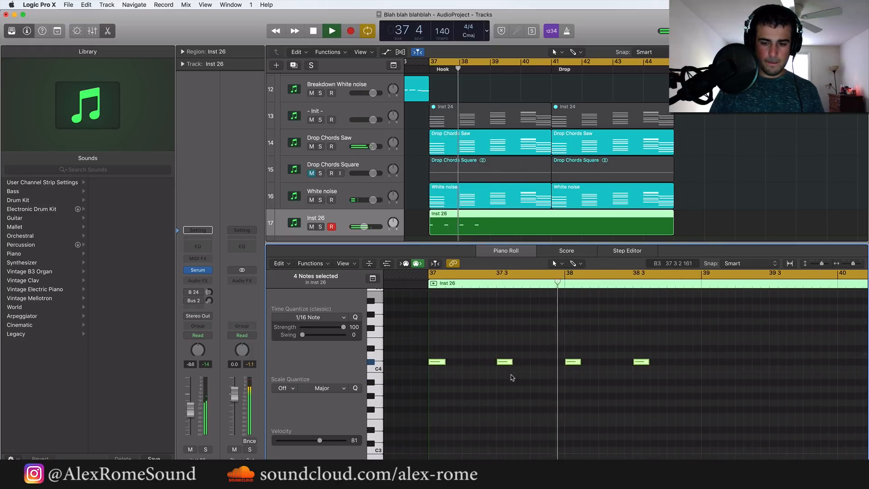
{"action": "key", "text": "space"}
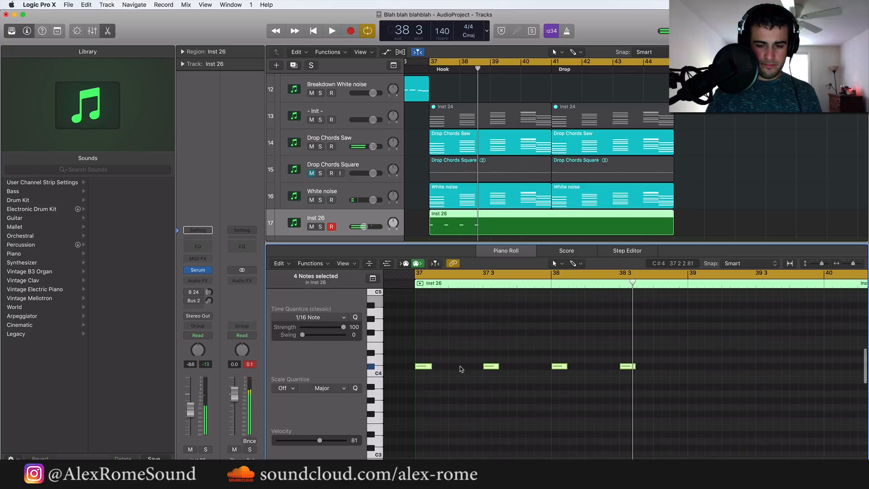
Add F#4, G#4 and E4 notes right after the first C#4 in bar 37 to form a four-note arpeggio
{"action": "mouse_move", "coordinate": [429, 366]}
{"action": "left_mouse_down"}
{"action": "mouse_move", "coordinate": [422, 367]}
{"action": "mouse_move", "coordinate": [433, 365]}
{"action": "mouse_move", "coordinate": [441, 335]}
{"action": "mouse_move", "coordinate": [456, 330]}
{"action": "mouse_move", "coordinate": [457, 342]}
{"action": "left_mouse_up"}
{"action": "scroll", "coordinate": [450, 336], "scroll_direction": "up", "scroll_amount": 2}
{"action": "left_click", "coordinate": [453, 324], "text": "super"}
{"action": "left_click", "coordinate": [456, 333]}
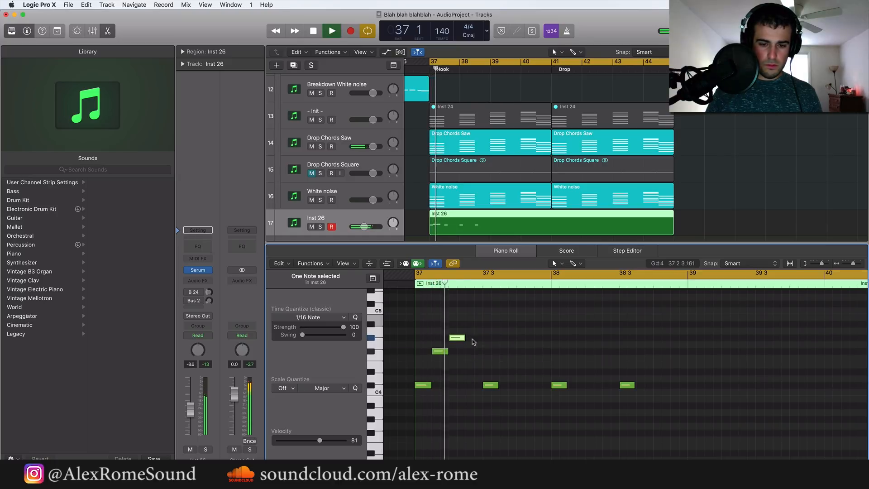
{"action": "left_click", "coordinate": [471, 372], "text": "super"}
{"action": "left_click_drag", "start_coordinate": [474, 372], "coordinate": [474, 365]}
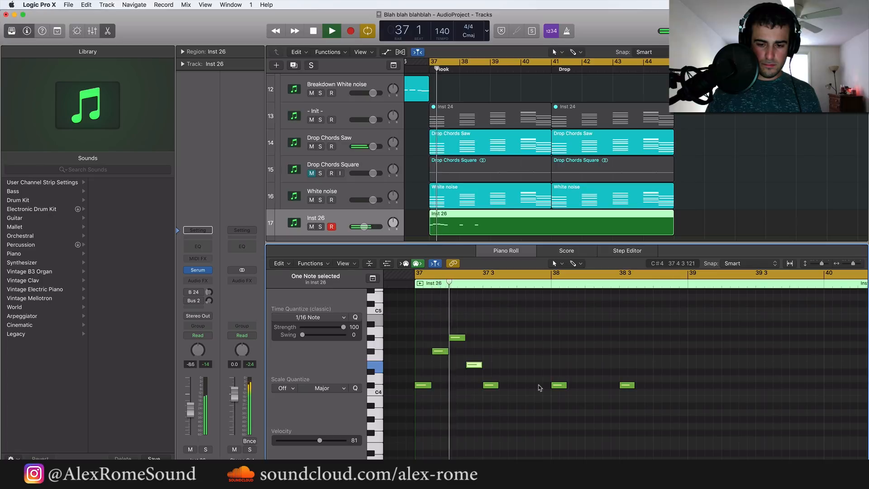
Replace the three remaining single C#4 notes with copies of the four-note arpeggio so it fills bars 37 and 38
{"action": "left_click_drag", "start_coordinate": [490, 323], "coordinate": [722, 457]}
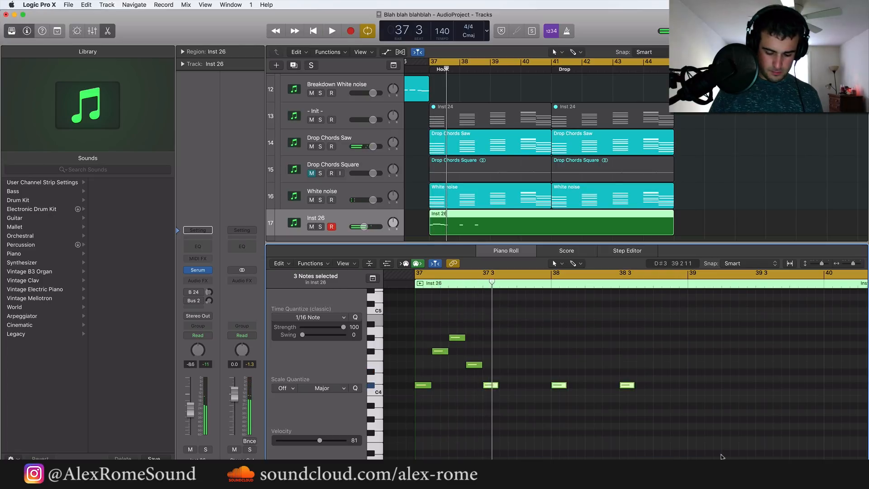
{"action": "left_click_drag", "start_coordinate": [541, 431], "coordinate": [375, 330]}
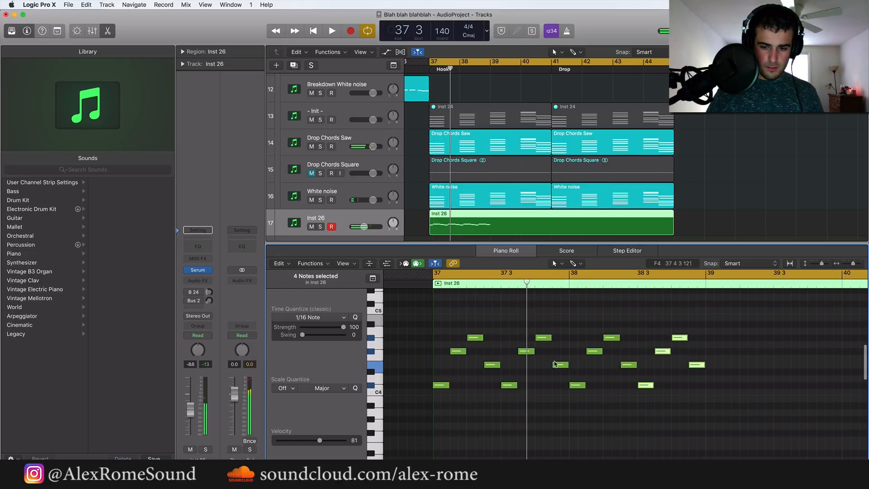
Raise the F#4 note in the second half of bar 37 to B4 and listen to the changed arpeggio
{"action": "left_click_drag", "start_coordinate": [525, 351], "coordinate": [526, 318]}
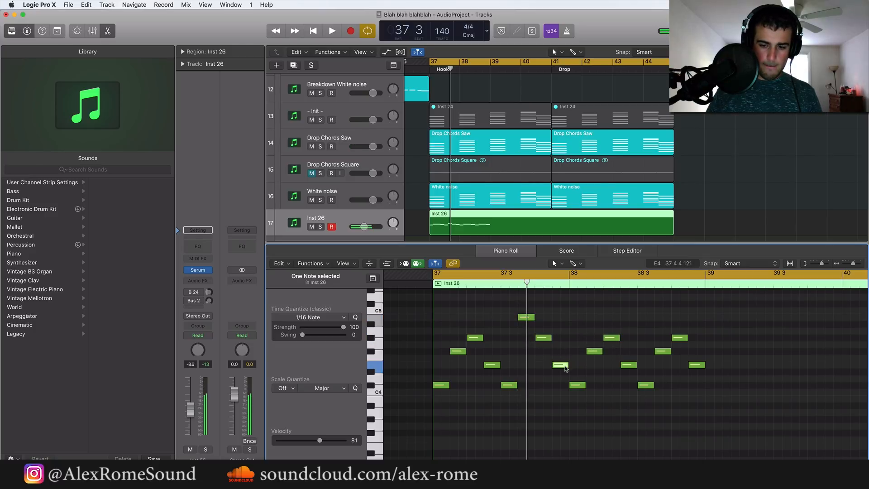
{"action": "key", "text": "space"}
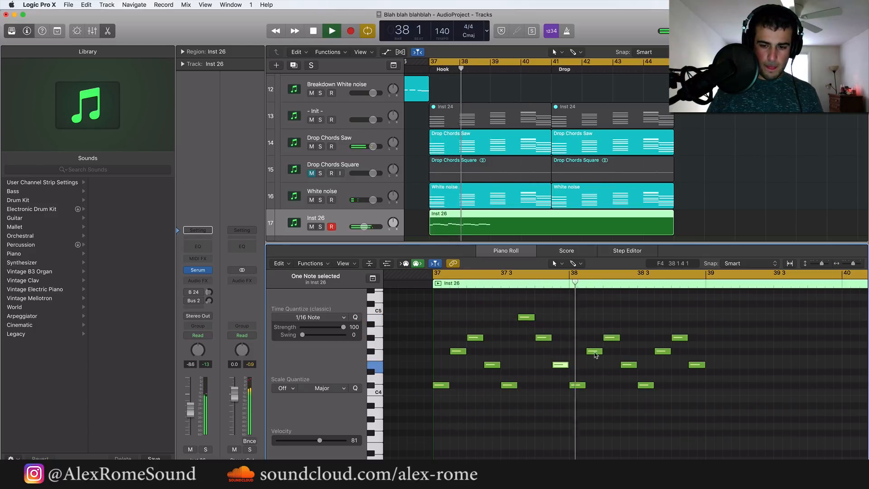
{"action": "key", "text": "space"}
Delete the arpeggio notes in bar 38 and repeat bar 37's eight-note pattern through bar 40
{"action": "left_click_drag", "start_coordinate": [572, 312], "coordinate": [773, 435]}
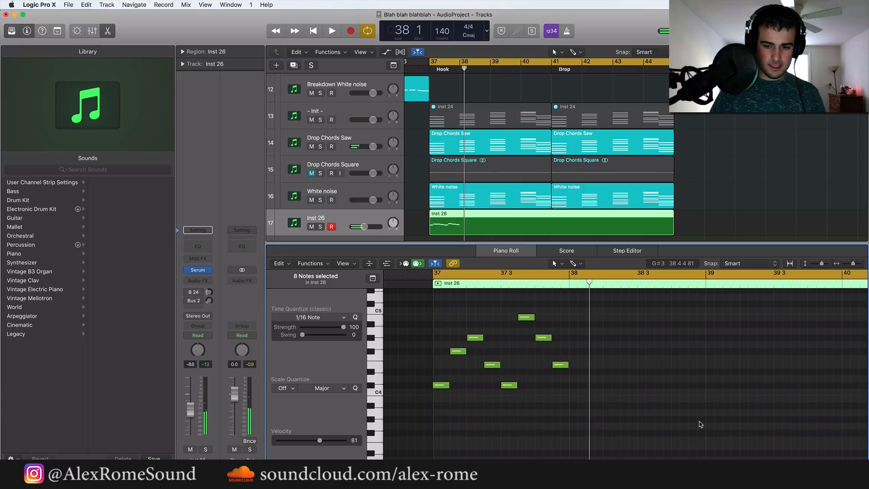
{"action": "left_click_drag", "start_coordinate": [701, 425], "coordinate": [368, 309]}
{"action": "key", "text": "super+r"}
{"action": "key", "text": "super+r"}
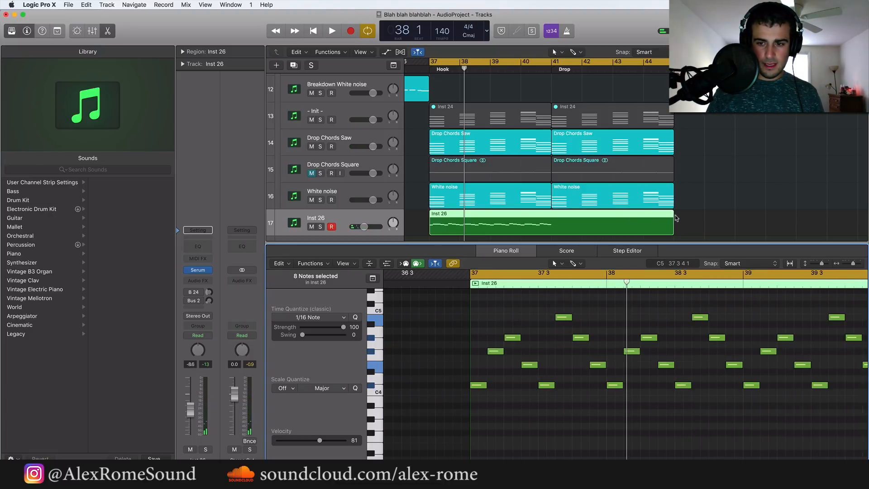
Shorten the Inst 26 region to end at bar 41 and loop it up to bar 45
{"action": "left_click_drag", "start_coordinate": [671, 234], "coordinate": [549, 236]}
{"action": "left_click_drag", "start_coordinate": [551, 185], "coordinate": [674, 185]}
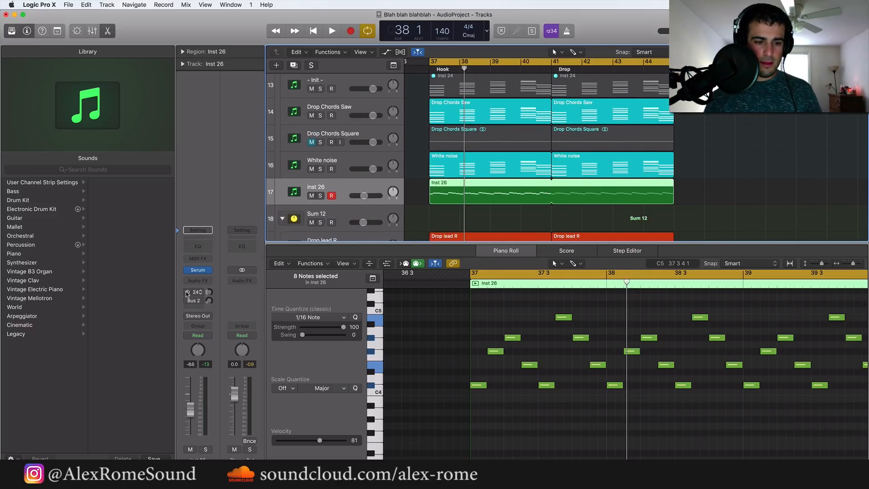
Turn on Inst 26's Bus 24 send, then solo the track and lower its volume to -12.6 dB during playback
{"action": "key", "text": "space"}
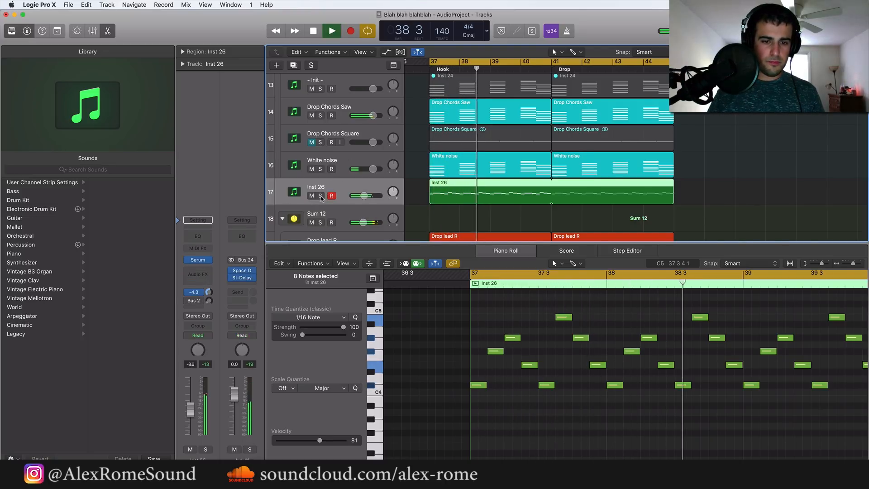
{"action": "key", "text": "s"}
{"action": "left_click_drag", "start_coordinate": [363, 195], "coordinate": [359, 195]}
{"action": "key", "text": "space"}
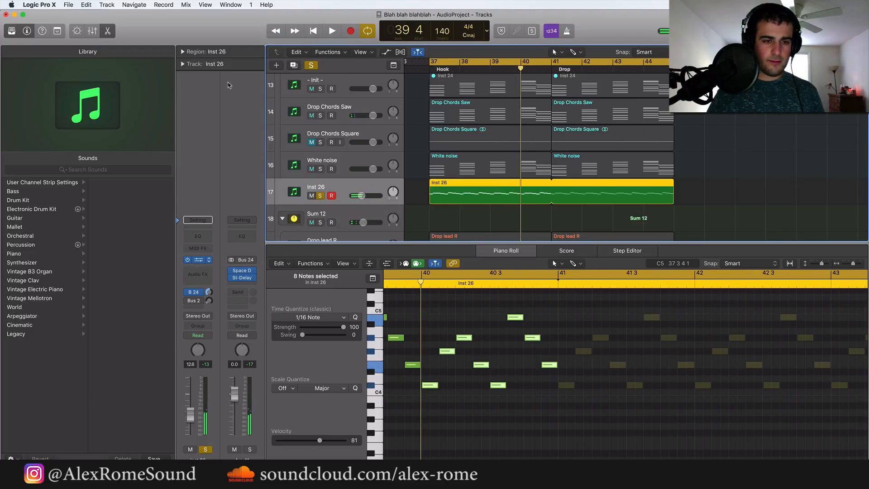
Turn on the Hall reverb in Inst 26's Serum effects and set its decay to 5.2 s during playback
{"action": "key", "text": "v"}
{"action": "left_click", "coordinate": [138, 92]}
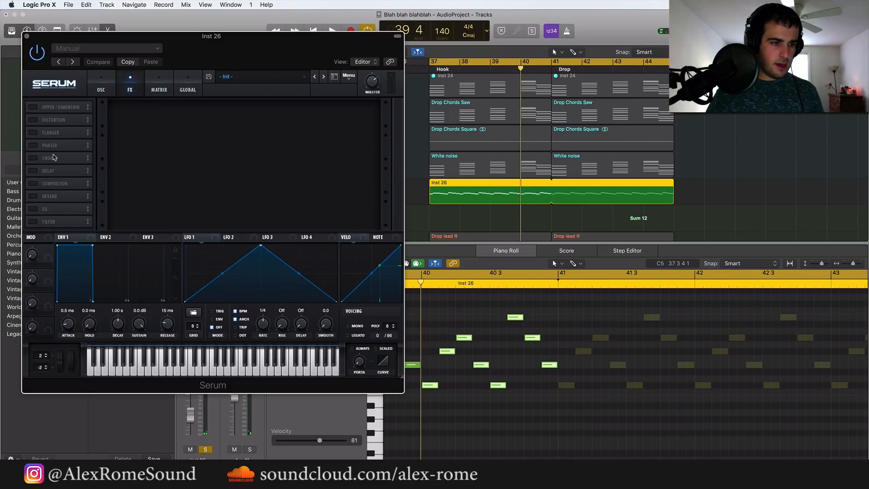
{"action": "left_click", "coordinate": [38, 197]}
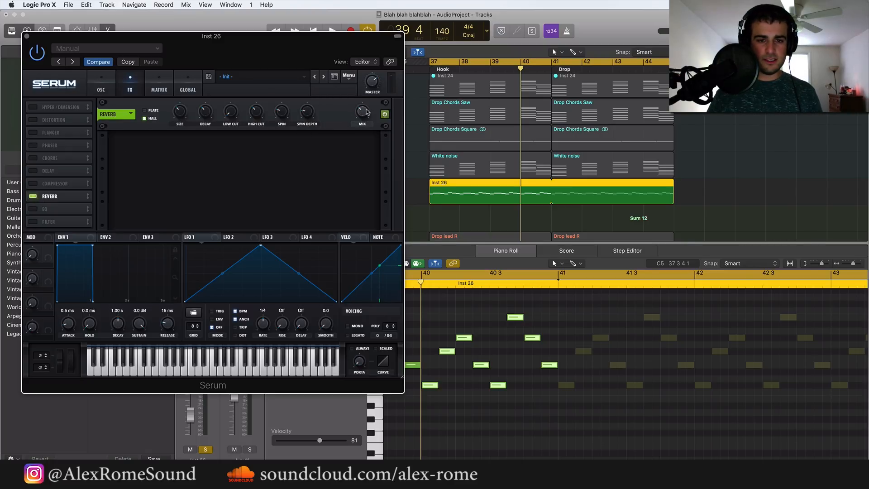
{"action": "key", "text": "space"}
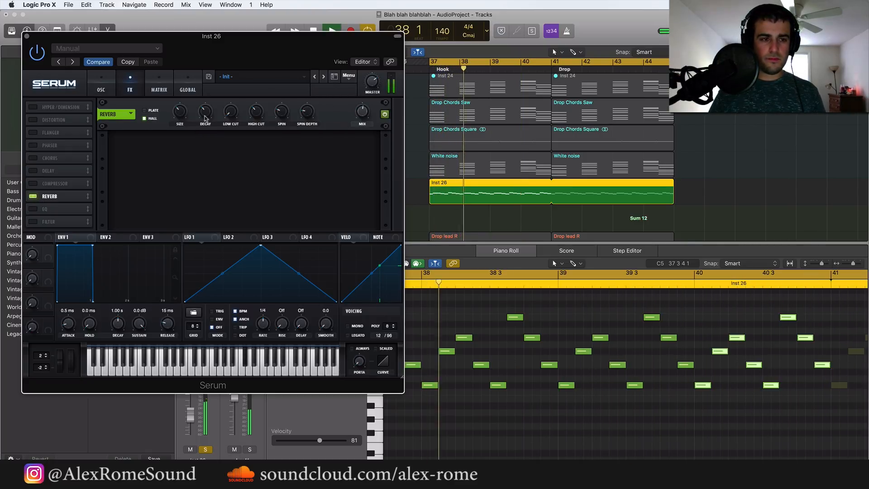
{"action": "left_click_drag", "start_coordinate": [181, 117], "coordinate": [201, 106]}
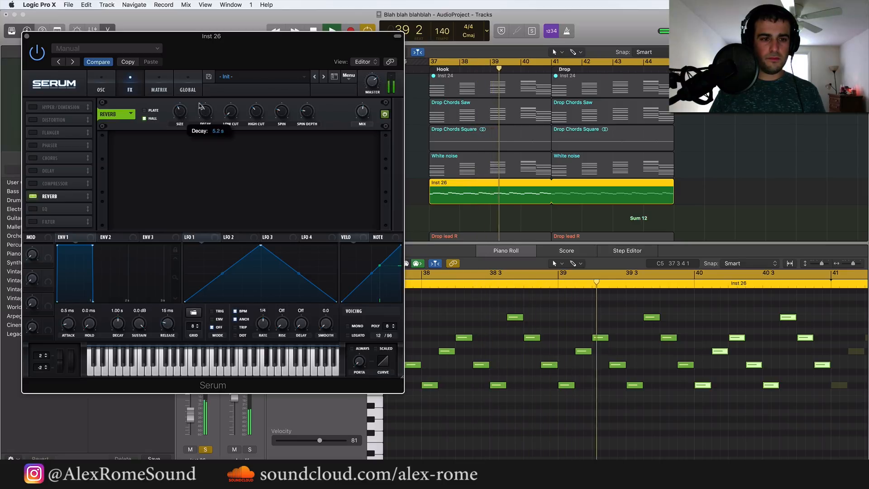
Set Serum's oscillator A octave to +1 and turn on oscillator B, checking the sound in playback
{"action": "left_click", "coordinate": [102, 89]}
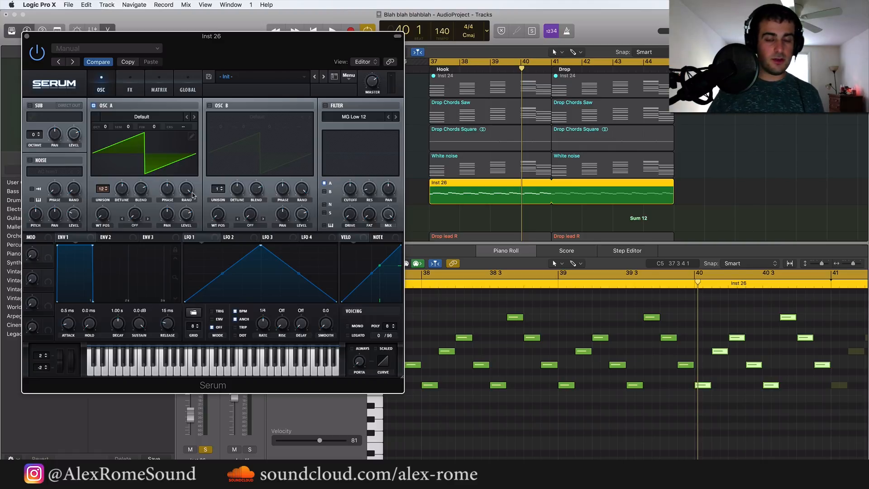
{"action": "mouse_move", "coordinate": [192, 195]}
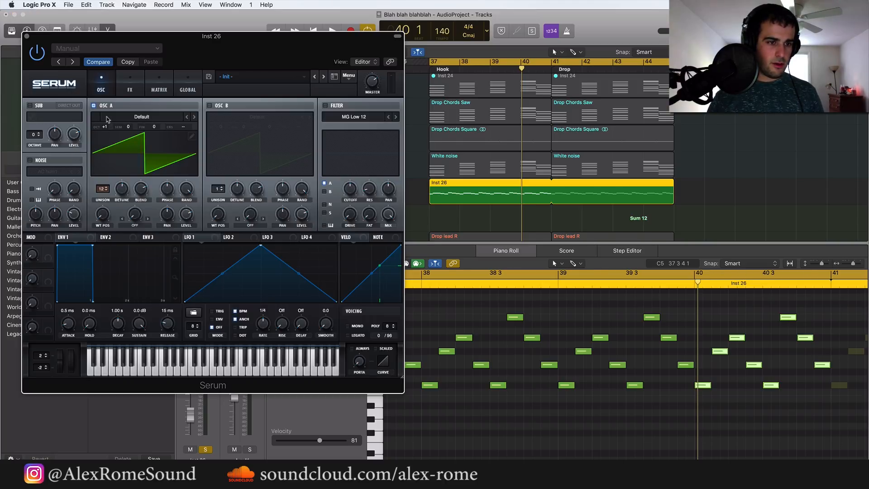
{"action": "key", "text": "space"}
{"action": "left_click", "coordinate": [209, 105]}
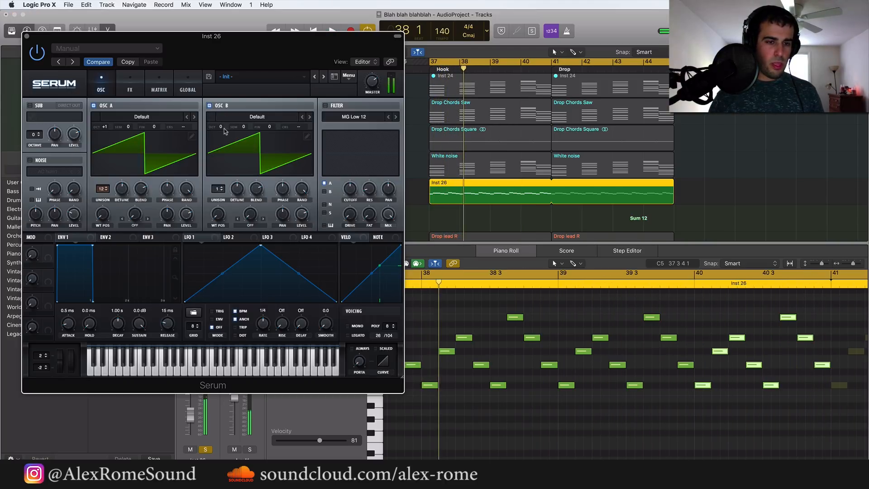
{"action": "key", "text": "space"}
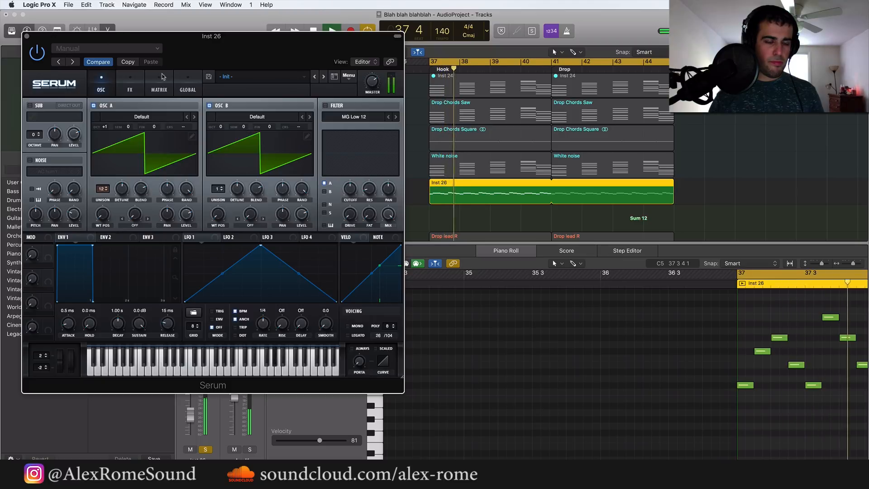
{"action": "key", "text": "space"}
{"action": "left_click", "coordinate": [26, 35]}
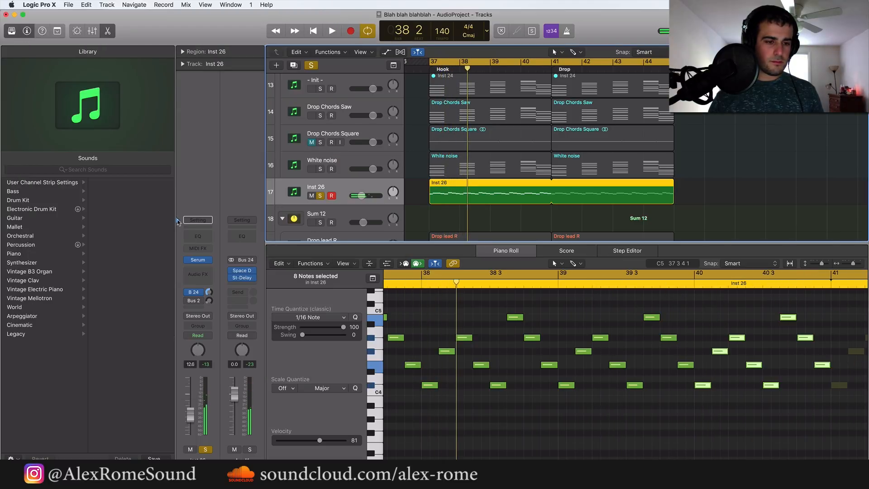
Insert a stereo Channel EQ on Inst 26 with a low cut at 870 Hz and check it in playback
{"action": "left_click", "coordinate": [208, 274]}
{"action": "mouse_move", "coordinate": [212, 357]}
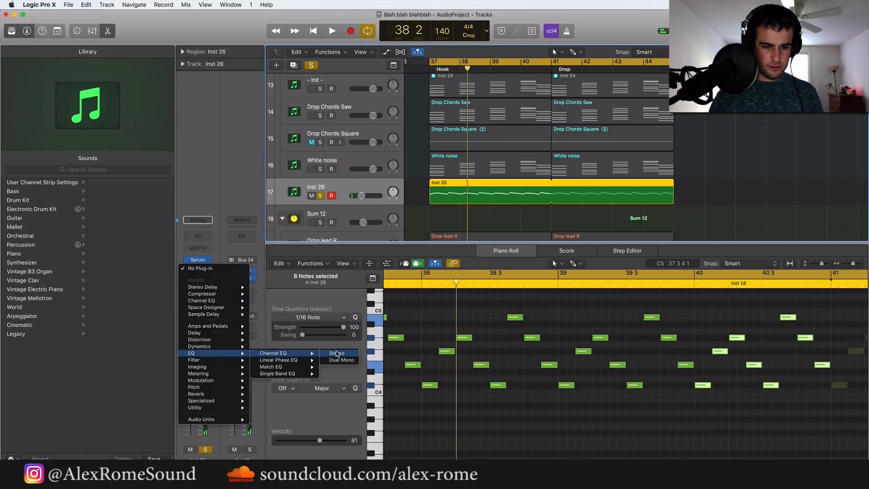
{"action": "left_click", "coordinate": [338, 353]}
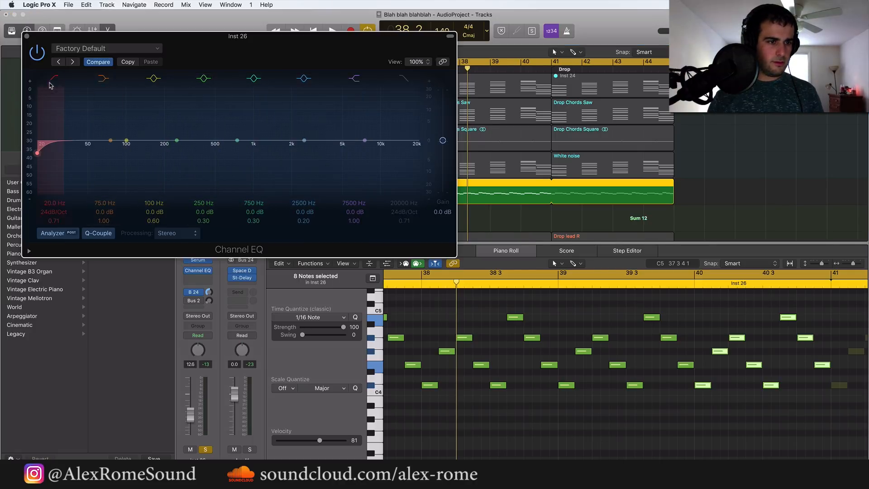
{"action": "left_click_drag", "start_coordinate": [80, 173], "coordinate": [252, 176]}
{"action": "key", "text": "space"}
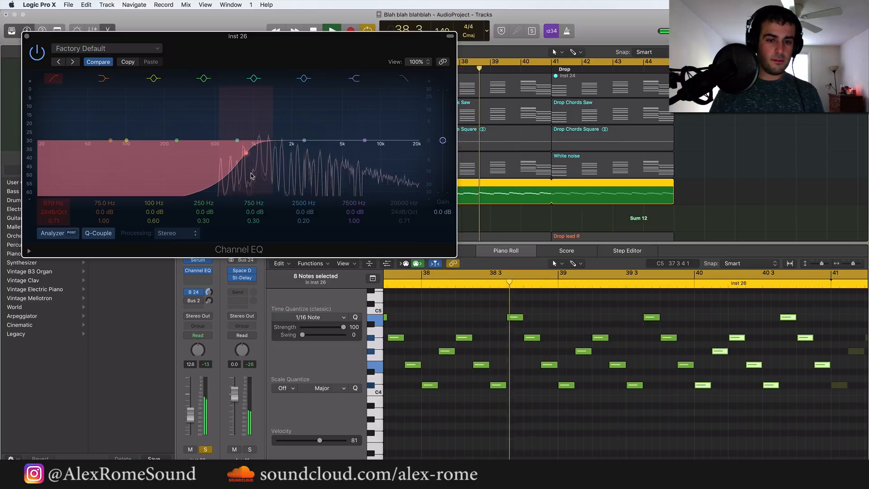
{"action": "left_click", "coordinate": [27, 35]}
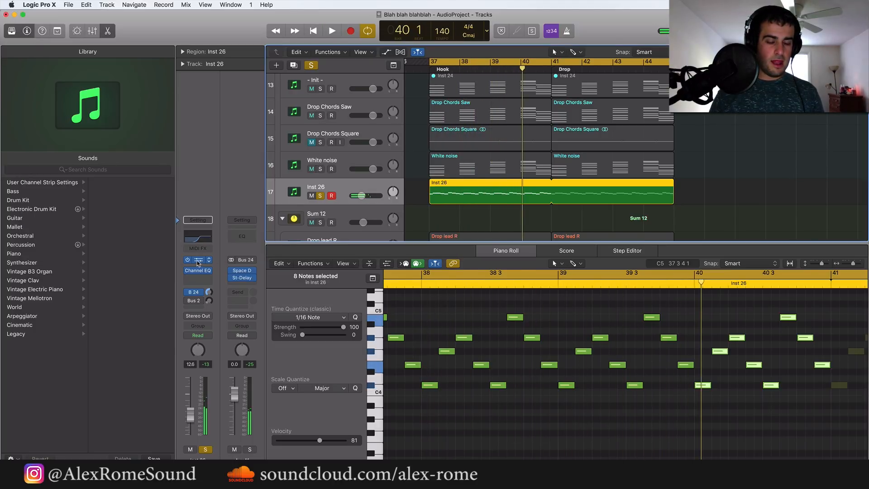
Turn on Serum's MG Low 12 filter for oscillators A and B and raise its cutoff during playback
{"action": "left_click", "coordinate": [198, 261]}
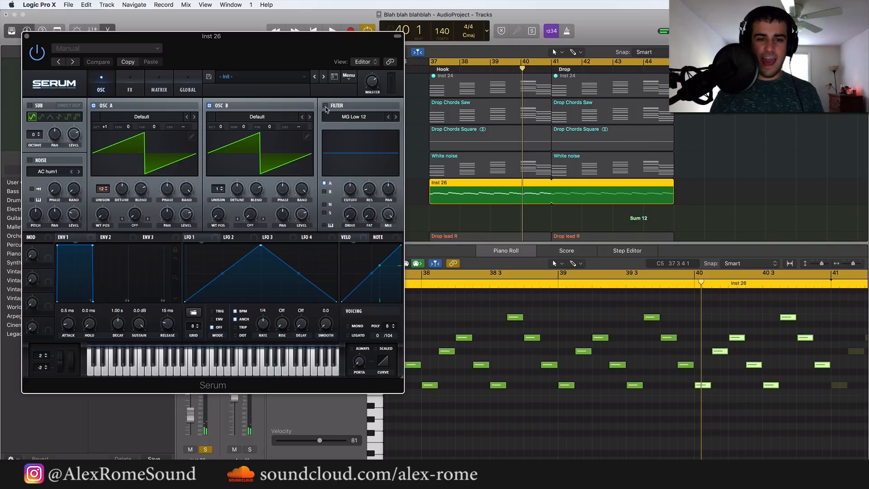
{"action": "left_click", "coordinate": [326, 105]}
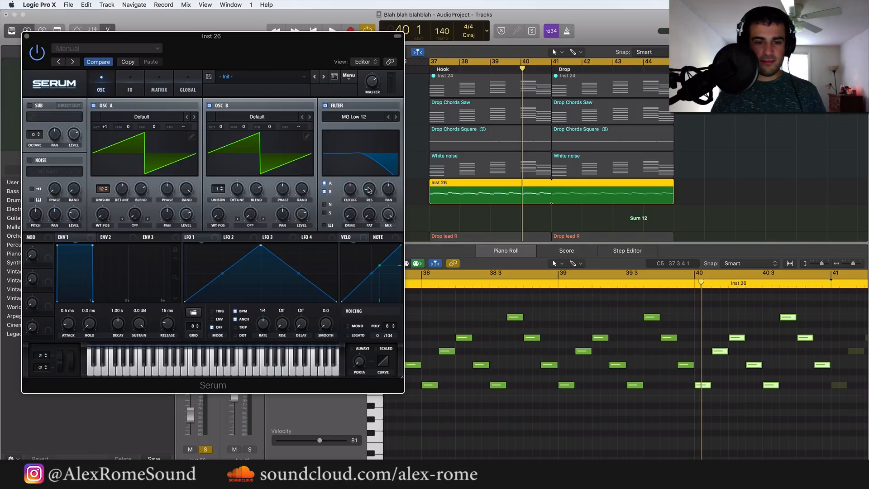
{"action": "key", "text": "space"}
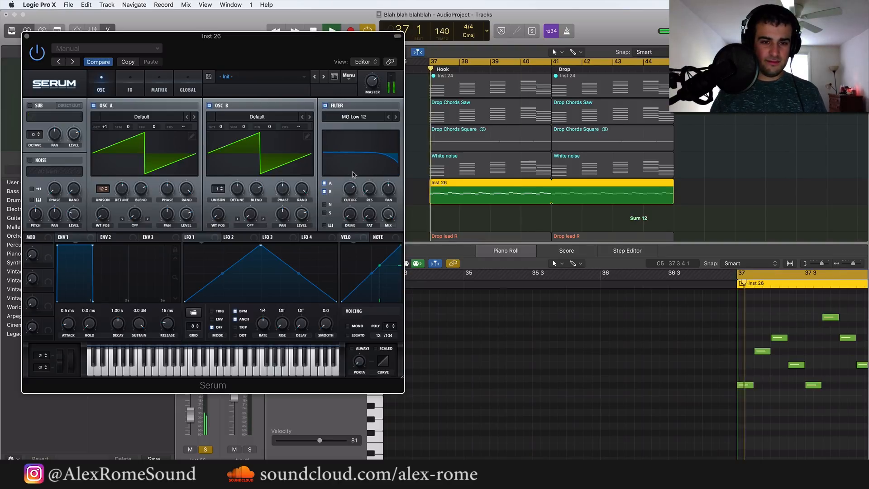
{"action": "left_click_drag", "start_coordinate": [350, 188], "coordinate": [350, 181]}
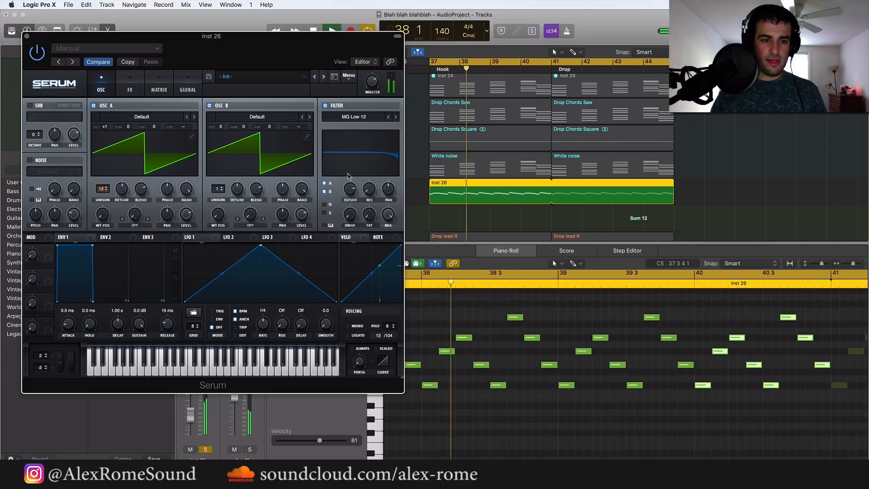
{"action": "left_click", "coordinate": [26, 35]}
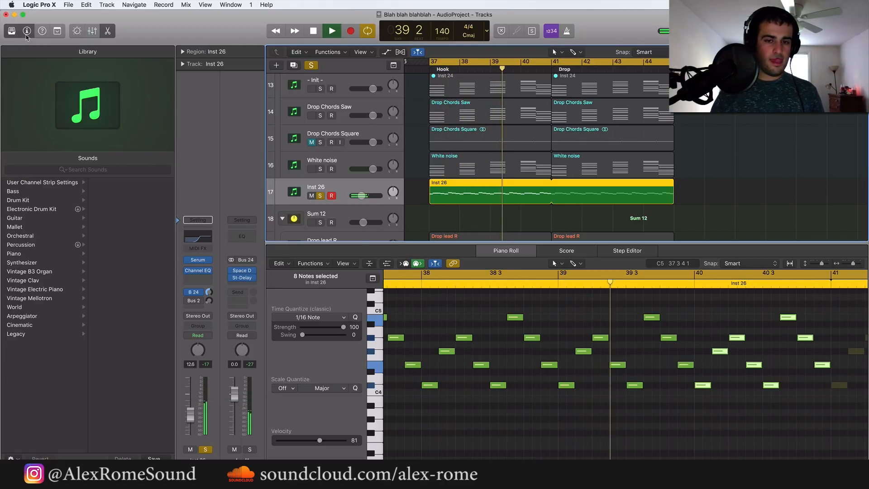
Unsolo Inst 26 and lower its volume to -22.5 dB against the full mix
{"action": "left_click", "coordinate": [319, 196]}
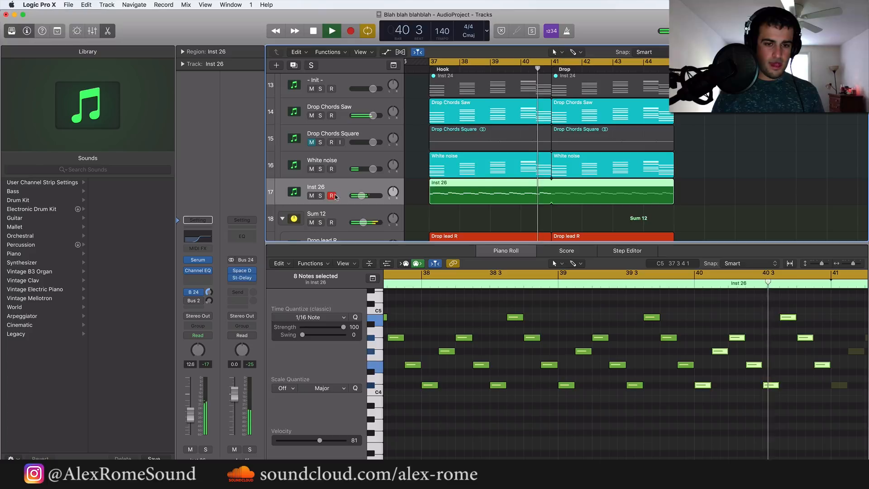
{"action": "left_click_drag", "start_coordinate": [361, 195], "coordinate": [358, 195]}
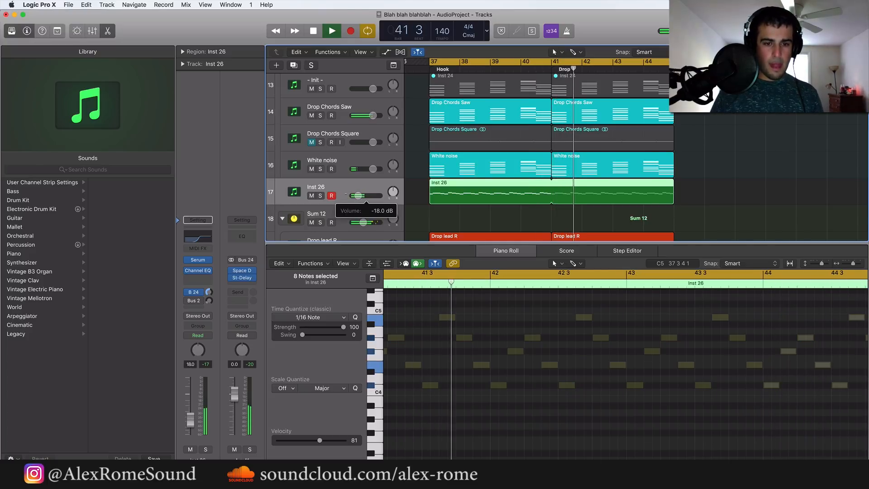
{"action": "left_click_drag", "start_coordinate": [358, 195], "coordinate": [357, 195]}
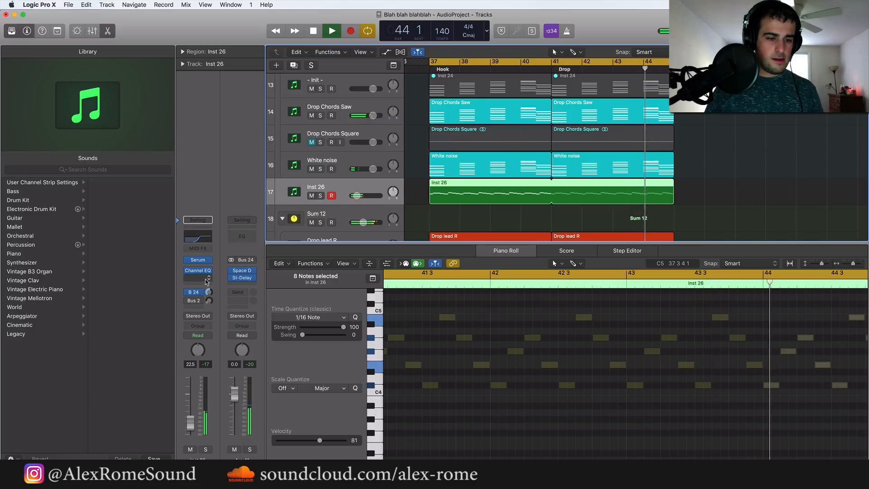
Insert a stereo Compressor after the Channel EQ on Inst 26 and switch it to the Classic VCA model
{"action": "left_click", "coordinate": [198, 277]}
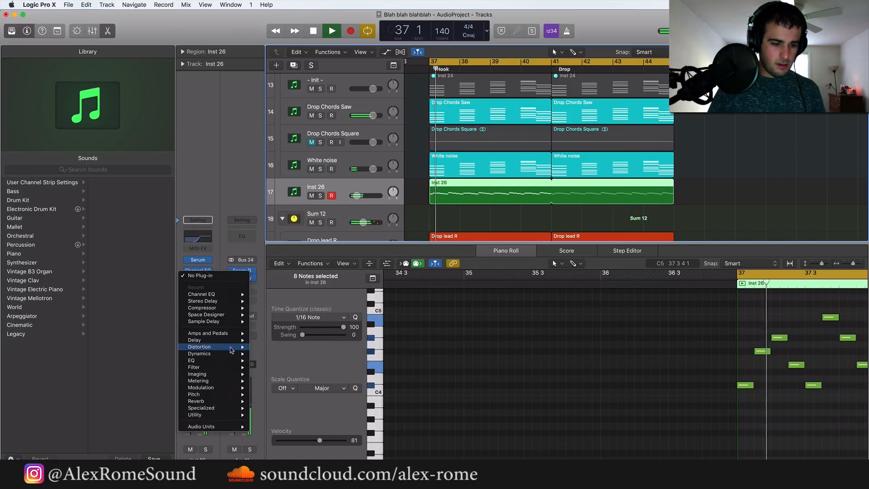
{"action": "mouse_move", "coordinate": [202, 354]}
{"action": "mouse_move", "coordinate": [281, 360]}
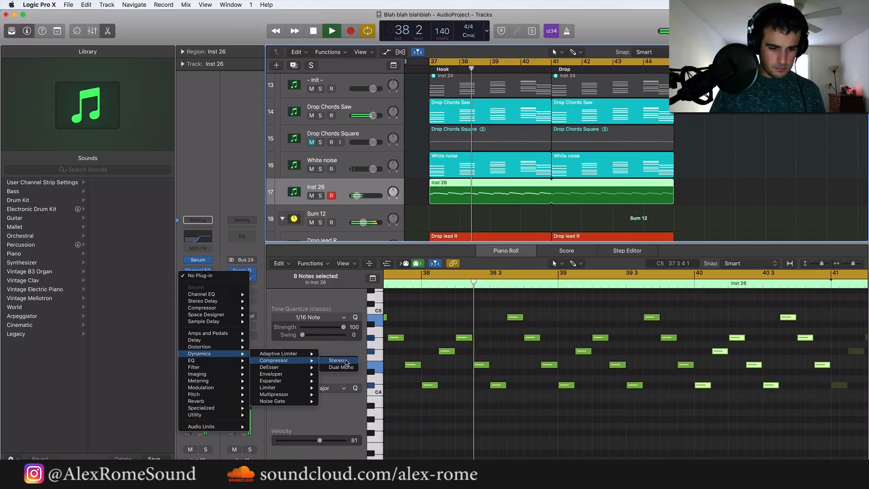
{"action": "left_click", "coordinate": [343, 361]}
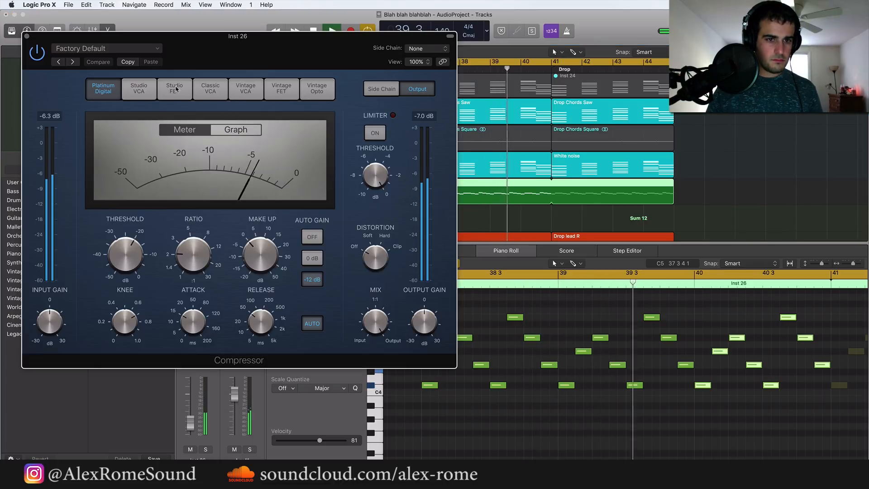
{"action": "left_click", "coordinate": [210, 88]}
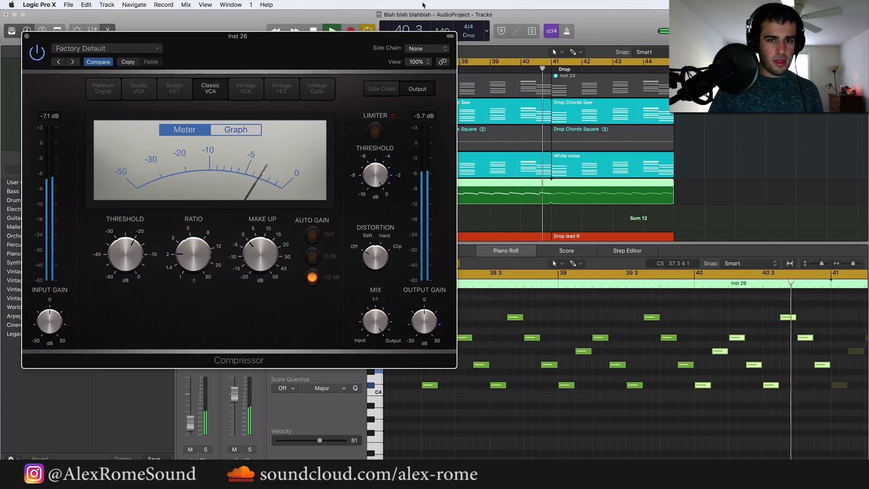
Set the compressor's side chain to the ghost track on Audio 1 and raise its ratio to 8.7:1
{"action": "left_click", "coordinate": [430, 49]}
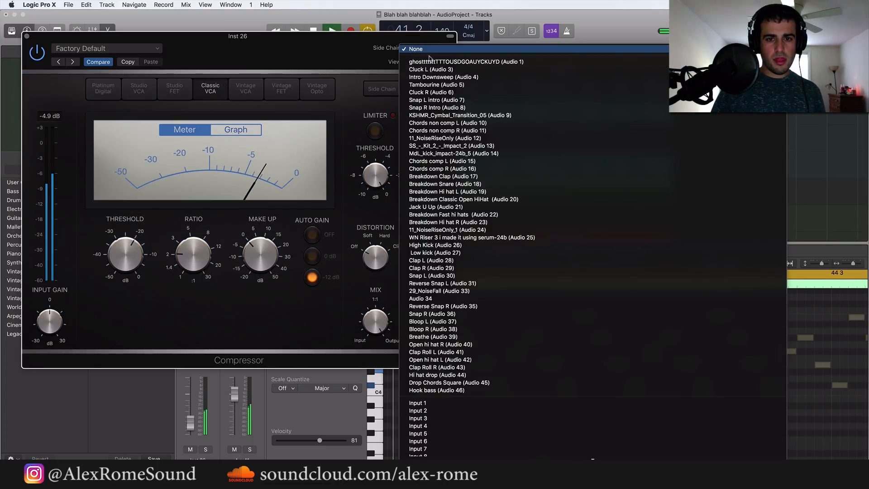
{"action": "left_click", "coordinate": [435, 62]}
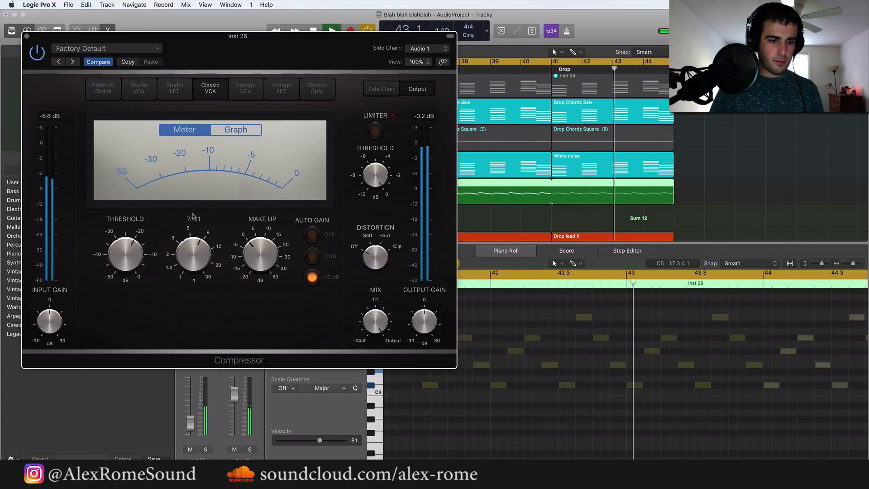
{"action": "left_click_drag", "start_coordinate": [192, 216], "coordinate": [192, 209]}
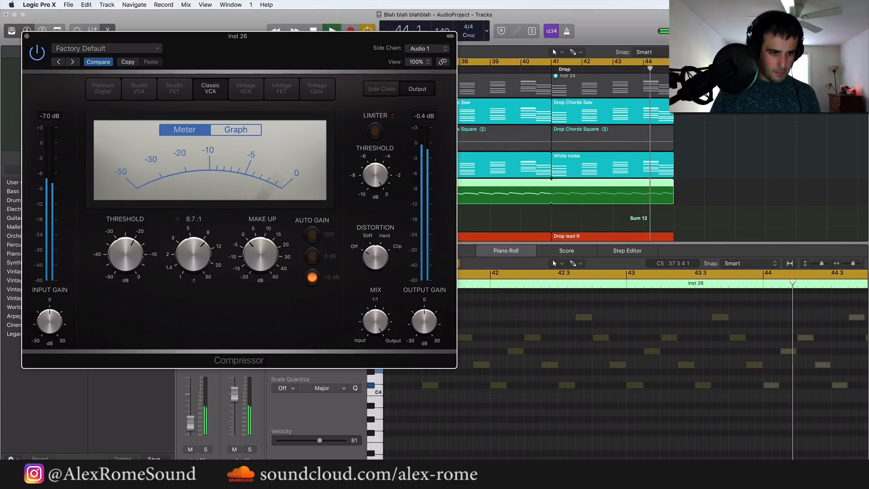
Set the Inst 26 compressor's threshold to -36 dB, lower its make-up gain, and stop playback
{"action": "left_click_drag", "start_coordinate": [268, 246], "coordinate": [263, 262]}
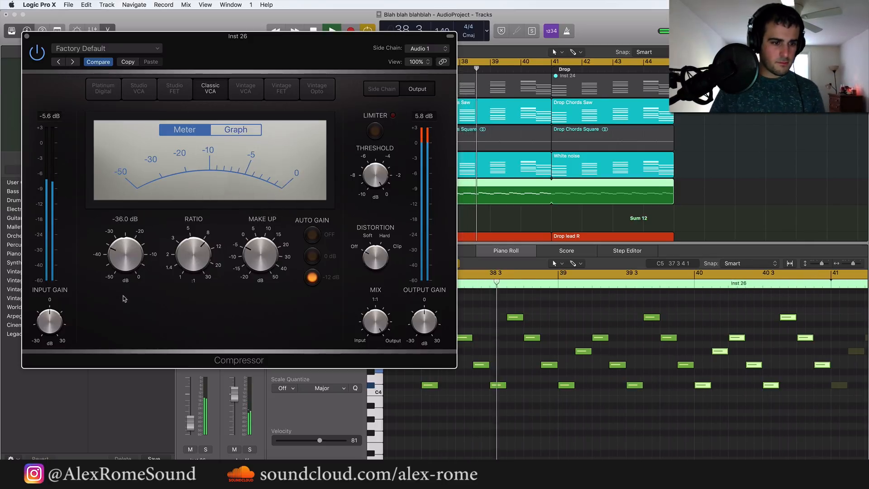
{"action": "mouse_move", "coordinate": [261, 253]}
{"action": "left_mouse_down"}
{"action": "mouse_move", "coordinate": [260, 280]}
{"action": "mouse_move", "coordinate": [259, 269]}
{"action": "left_mouse_up"}
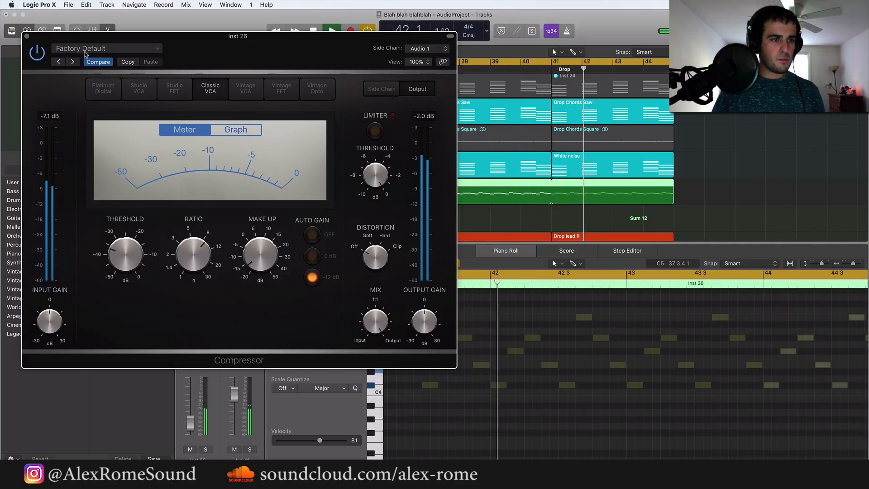
{"action": "key", "text": "super+w"}
{"action": "key", "text": "space"}
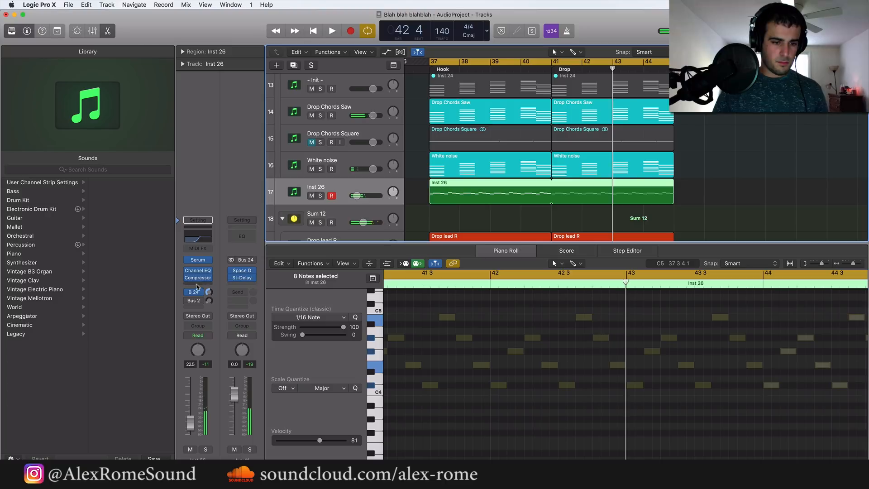
Insert a Tremolo after the Compressor on Inst 26 with a 1/2t rate, 56% depth and 100% smoothing, and play it back
{"action": "left_click", "coordinate": [197, 285]}
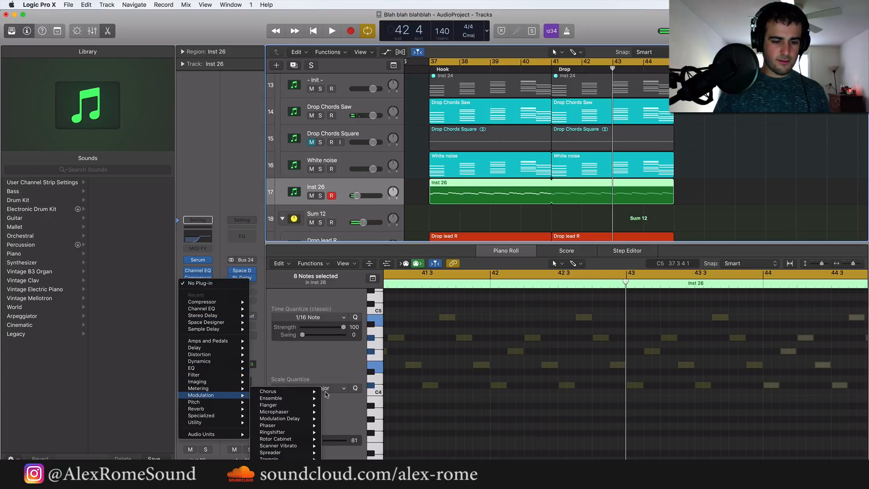
{"action": "mouse_move", "coordinate": [280, 459]}
{"action": "left_click", "coordinate": [340, 452]}
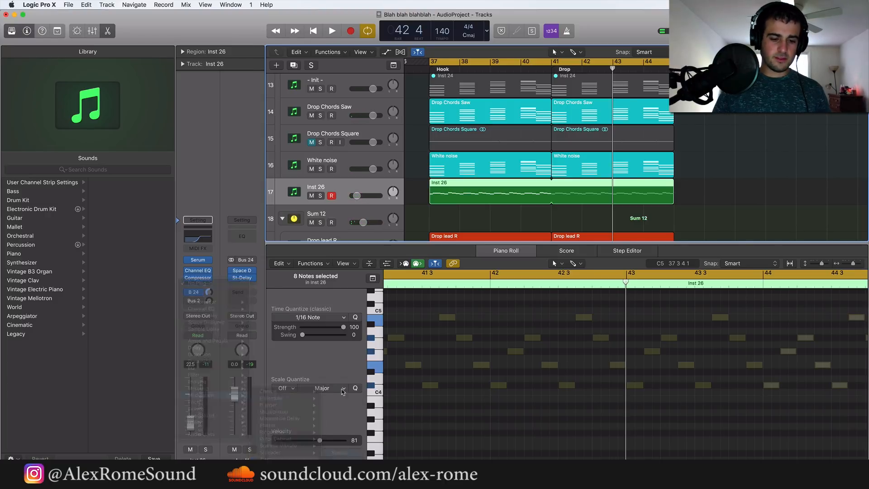
{"action": "left_click_drag", "start_coordinate": [49, 121], "coordinate": [98, 169]}
{"action": "key", "text": "space"}
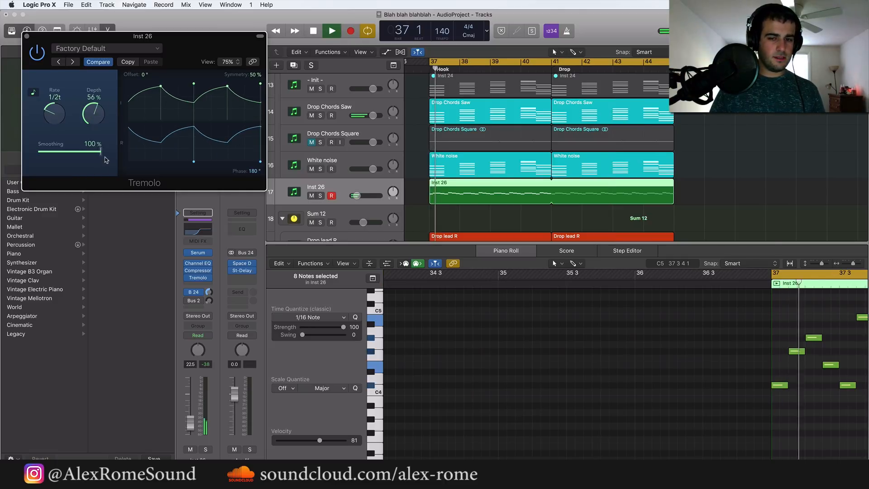
{"action": "left_click", "coordinate": [27, 36]}
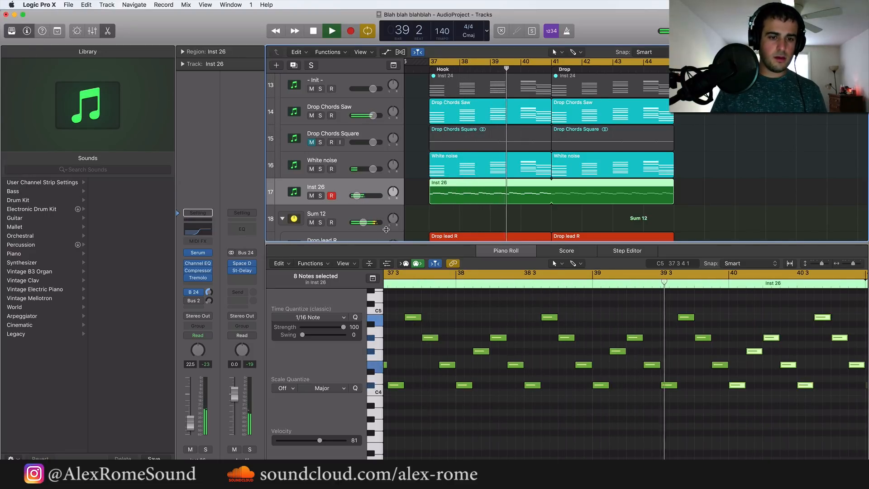
Lower the Inst 26 volume to -24.5 dB and hide the Piano Roll
{"action": "left_click_drag", "start_coordinate": [357, 196], "coordinate": [356, 196]}
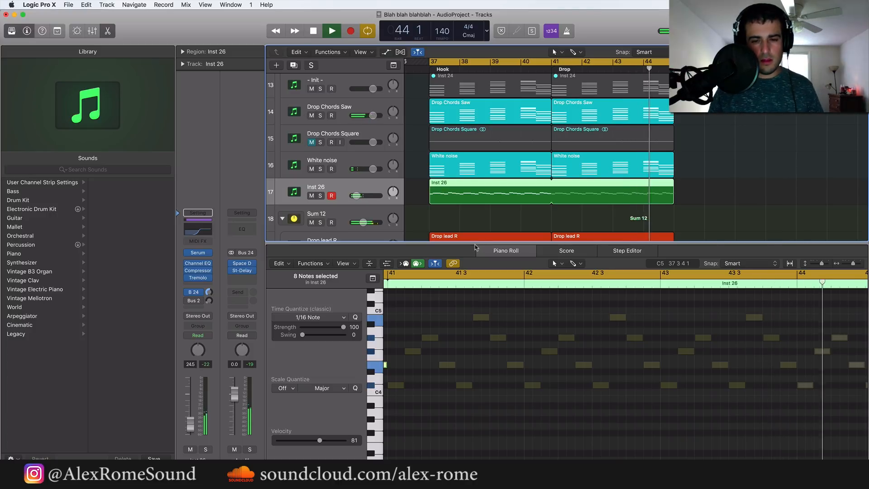
{"action": "key", "text": "e"}
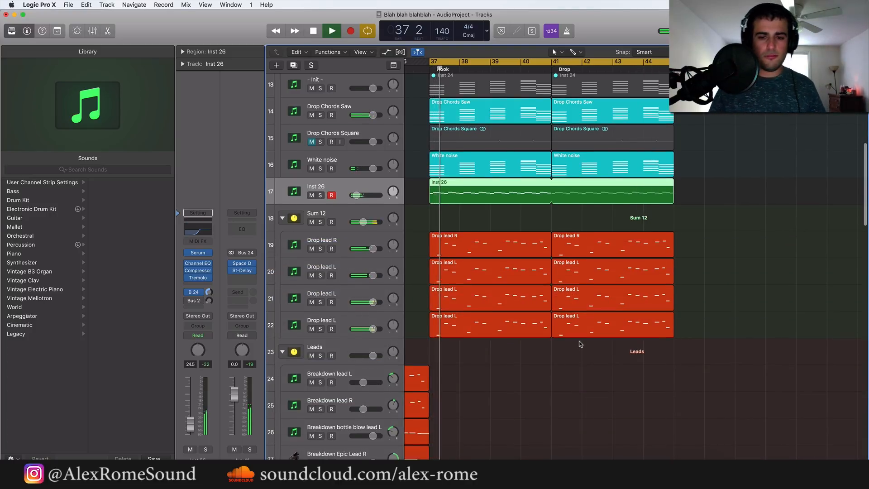
Review the chord, lead, bass and kick tracks of the hook and drop during playback
{"action": "scroll", "coordinate": [580, 344], "scroll_direction": "down", "scroll_amount": 1}
{"action": "scroll", "coordinate": [579, 345], "scroll_direction": "down", "scroll_amount": 3}
{"action": "scroll", "coordinate": [578, 342], "scroll_direction": "up", "scroll_amount": 5}
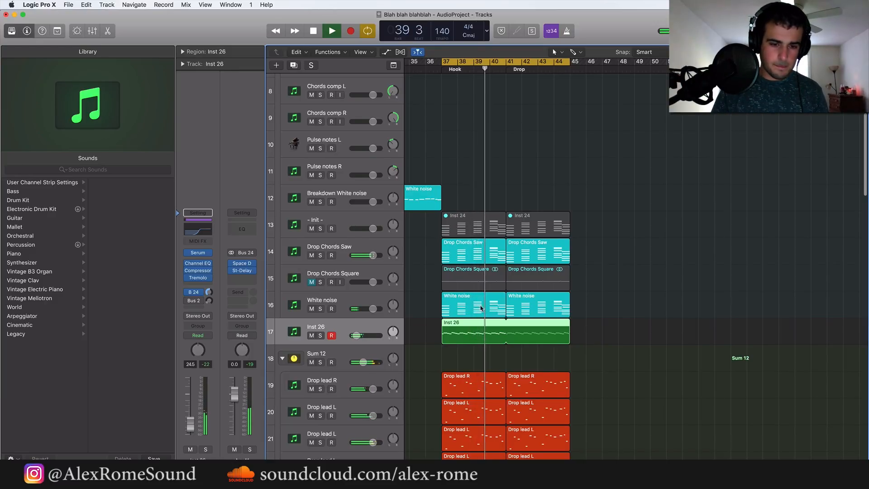
{"action": "scroll", "coordinate": [471, 308], "scroll_direction": "up", "scroll_amount": 3}
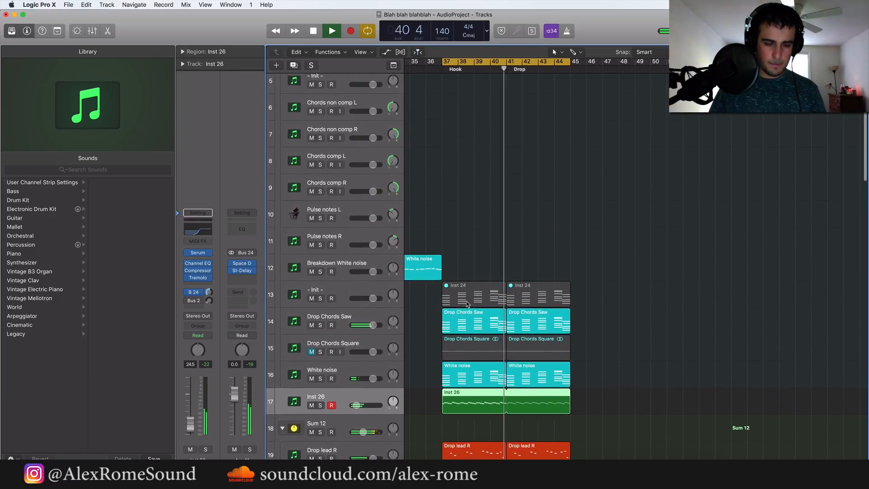
{"action": "scroll", "coordinate": [467, 304], "scroll_direction": "down", "scroll_amount": 10}
{"action": "scroll", "coordinate": [469, 308], "scroll_direction": "down", "scroll_amount": 7}
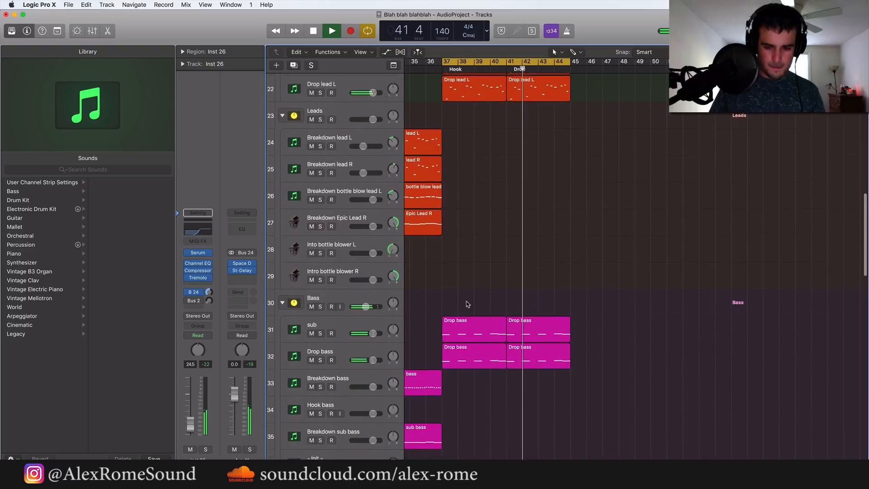
{"action": "scroll", "coordinate": [472, 322], "scroll_direction": "down", "scroll_amount": 2}
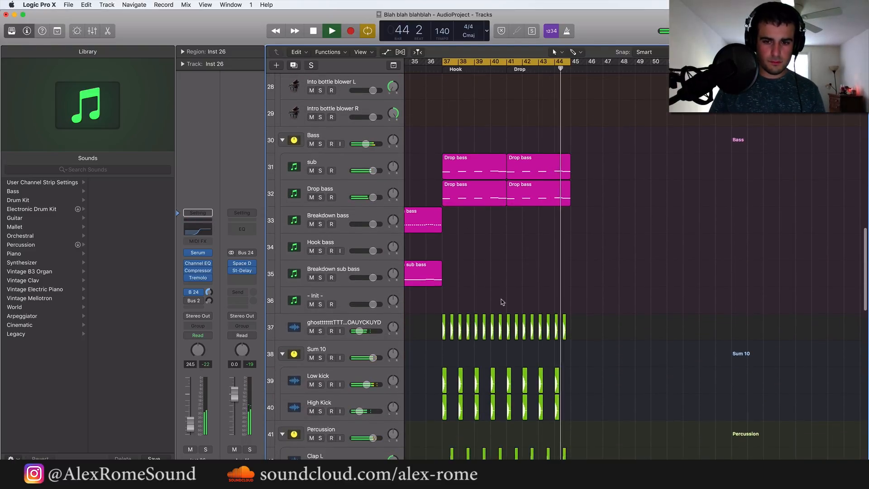
{"action": "key", "text": "space"}
Examine the Drop bass regions on the sub and Drop bass tracks against the kicks from bar 37
{"action": "left_click_drag", "start_coordinate": [581, 195], "coordinate": [492, 157]}
{"action": "scroll", "coordinate": [492, 156], "scroll_direction": "up", "scroll_amount": 8}
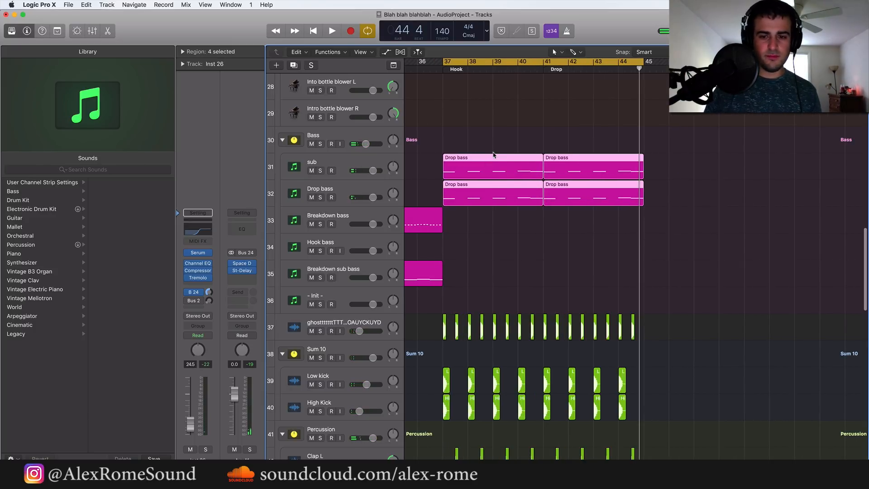
{"action": "left_click_drag", "start_coordinate": [494, 141], "coordinate": [508, 186]}
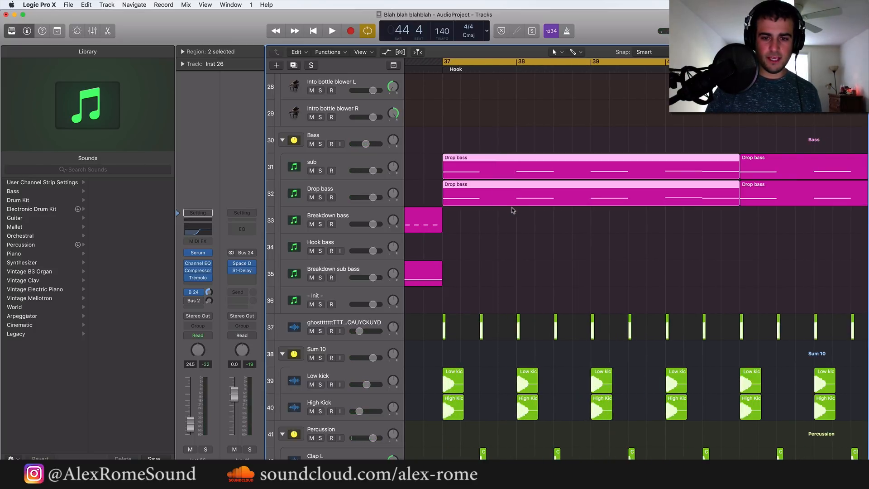
{"action": "left_click_drag", "start_coordinate": [586, 217], "coordinate": [564, 159]}
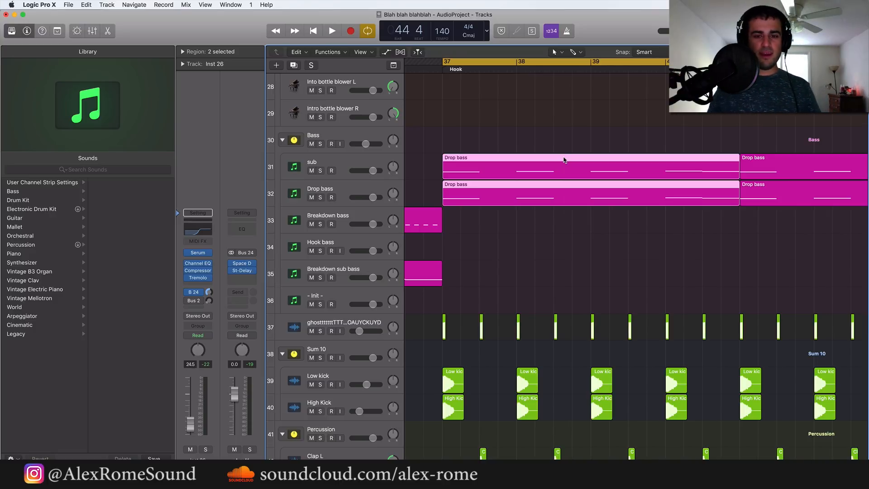
{"action": "left_click_drag", "start_coordinate": [478, 123], "coordinate": [519, 211]}
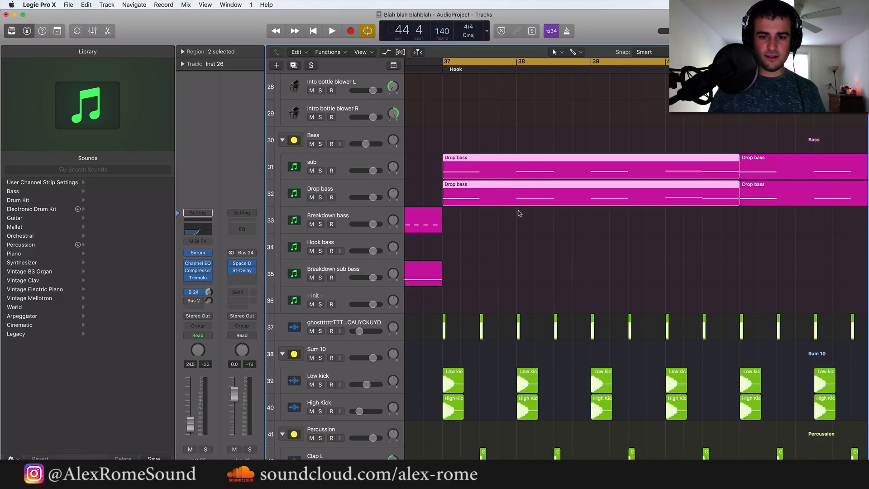
{"action": "left_click_drag", "start_coordinate": [452, 134], "coordinate": [478, 210]}
{"action": "left_click_drag", "start_coordinate": [491, 125], "coordinate": [503, 214]}
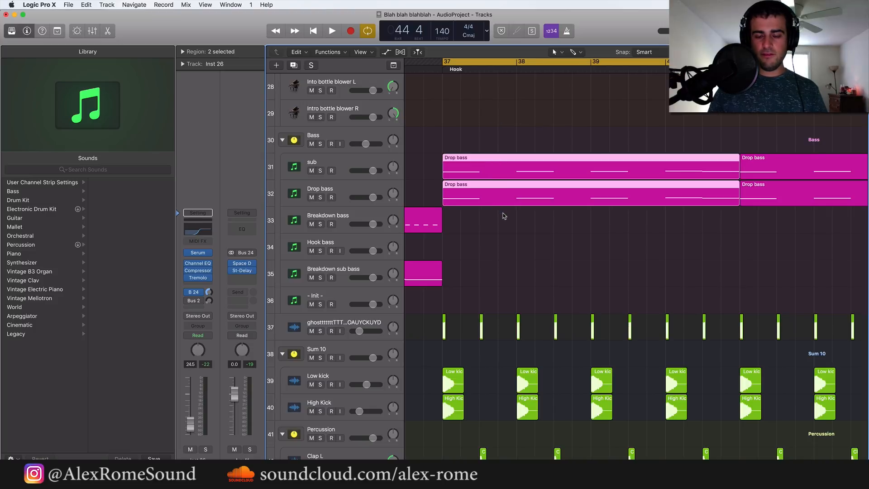
{"action": "left_click_drag", "start_coordinate": [563, 119], "coordinate": [605, 230]}
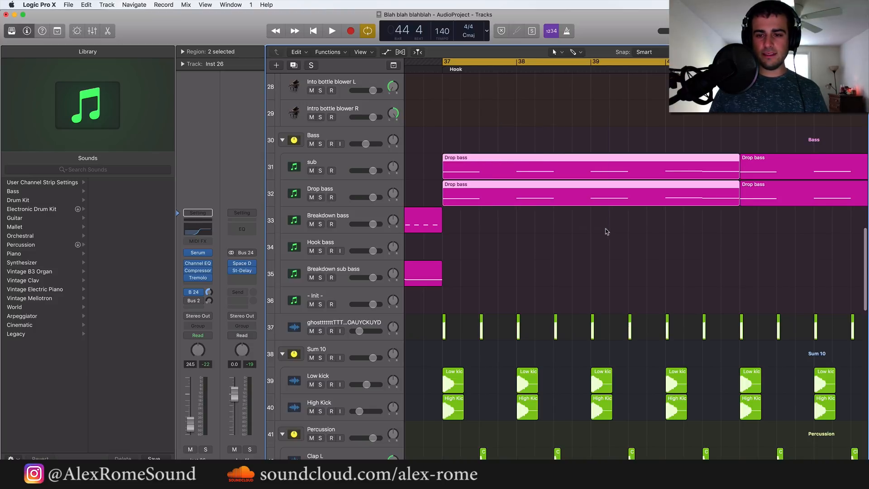
{"action": "left_click", "coordinate": [648, 244]}
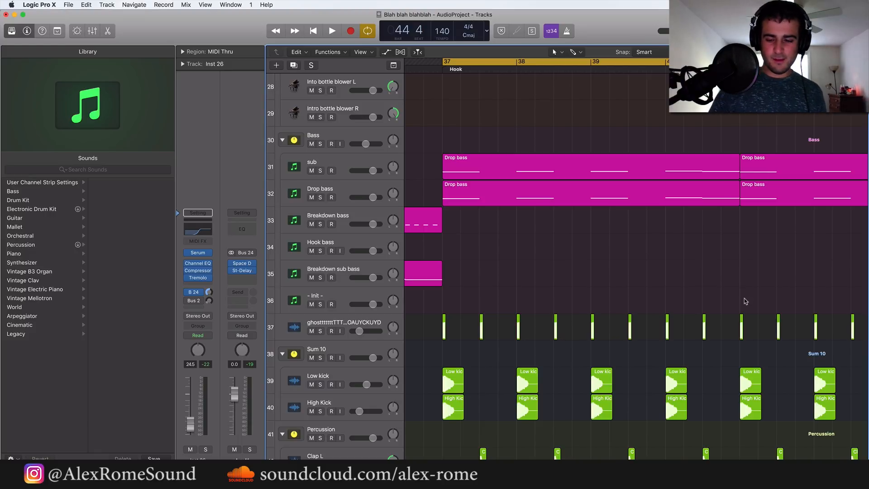
{"action": "scroll", "coordinate": [603, 265], "scroll_direction": "down", "scroll_amount": 5}
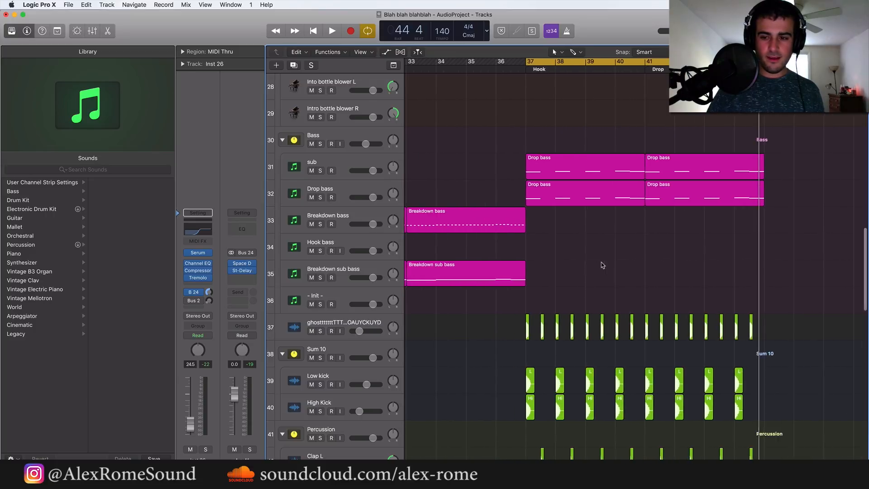
{"action": "scroll", "coordinate": [603, 266], "scroll_direction": "right", "scroll_amount": 8}
{"action": "scroll", "coordinate": [603, 266], "scroll_direction": "up", "scroll_amount": 2}
{"action": "scroll", "coordinate": [603, 265], "scroll_direction": "up", "scroll_amount": 10}
{"action": "scroll", "coordinate": [602, 265], "scroll_direction": "left", "scroll_amount": 5}
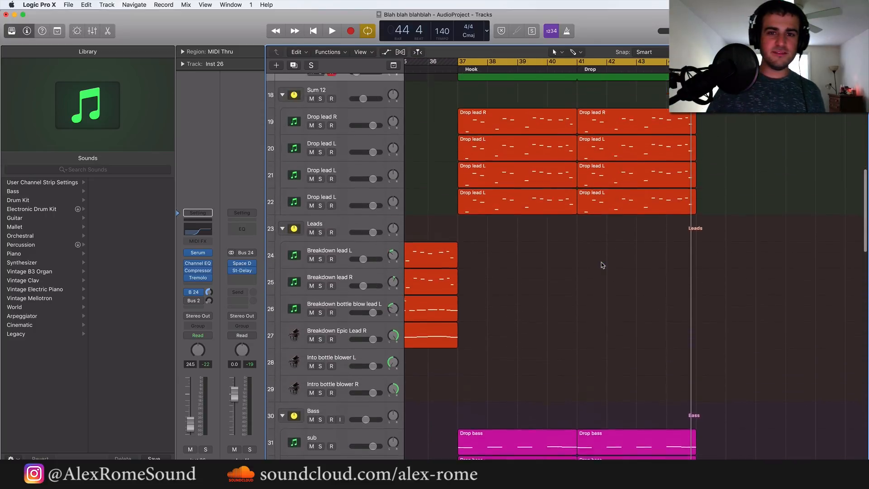